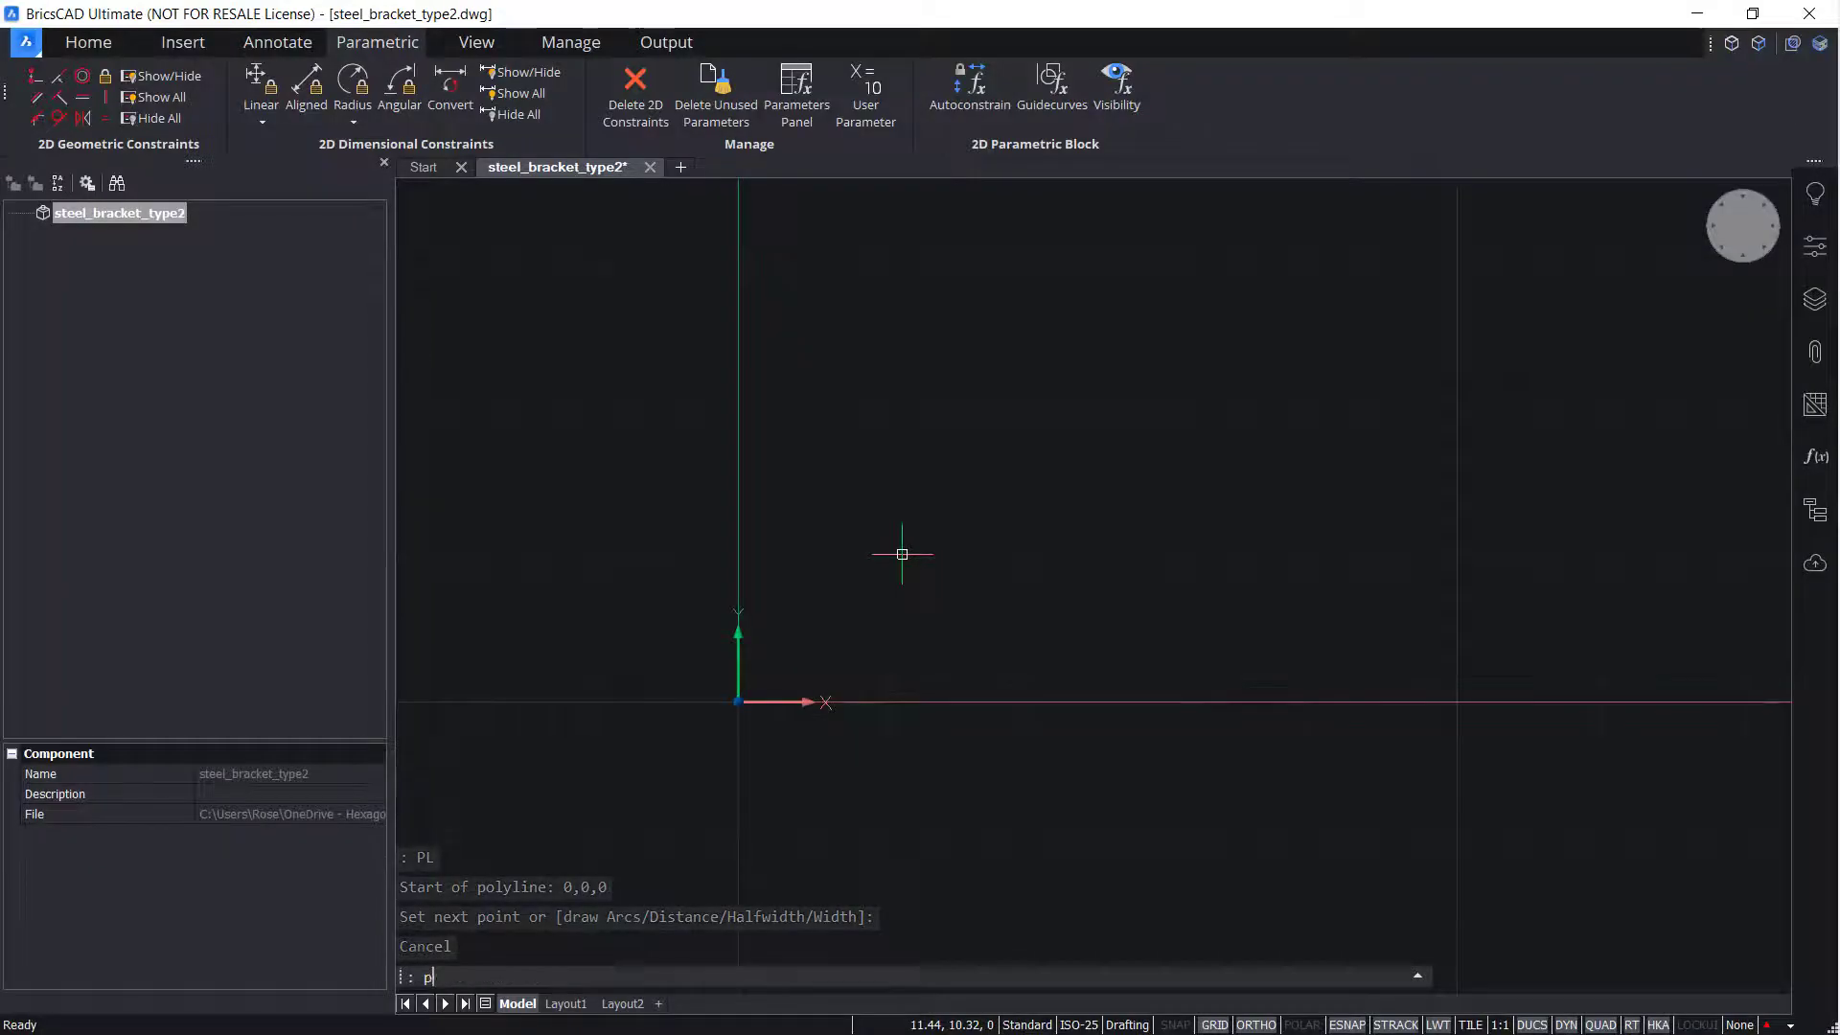
Draw an L-shaped polyline from the origin through its corners and close it with C.
text(PL)
key(Return)
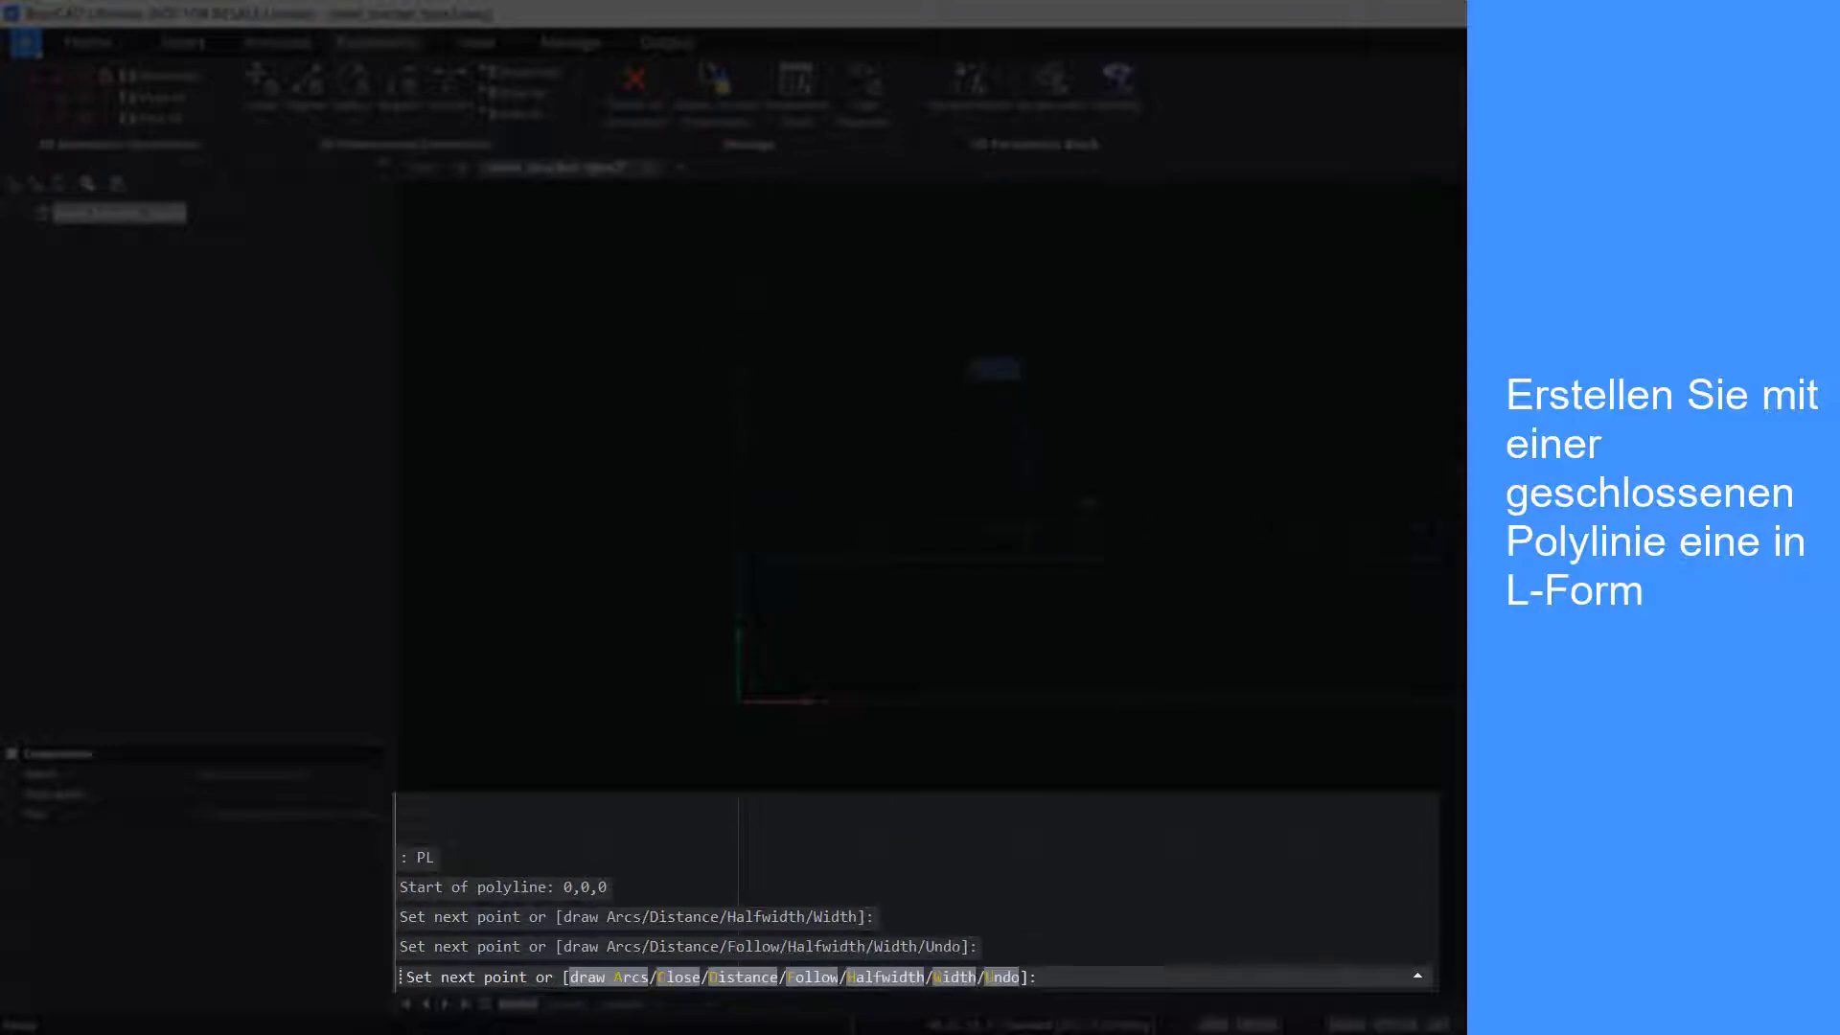
click(1024, 271)
click(1169, 272)
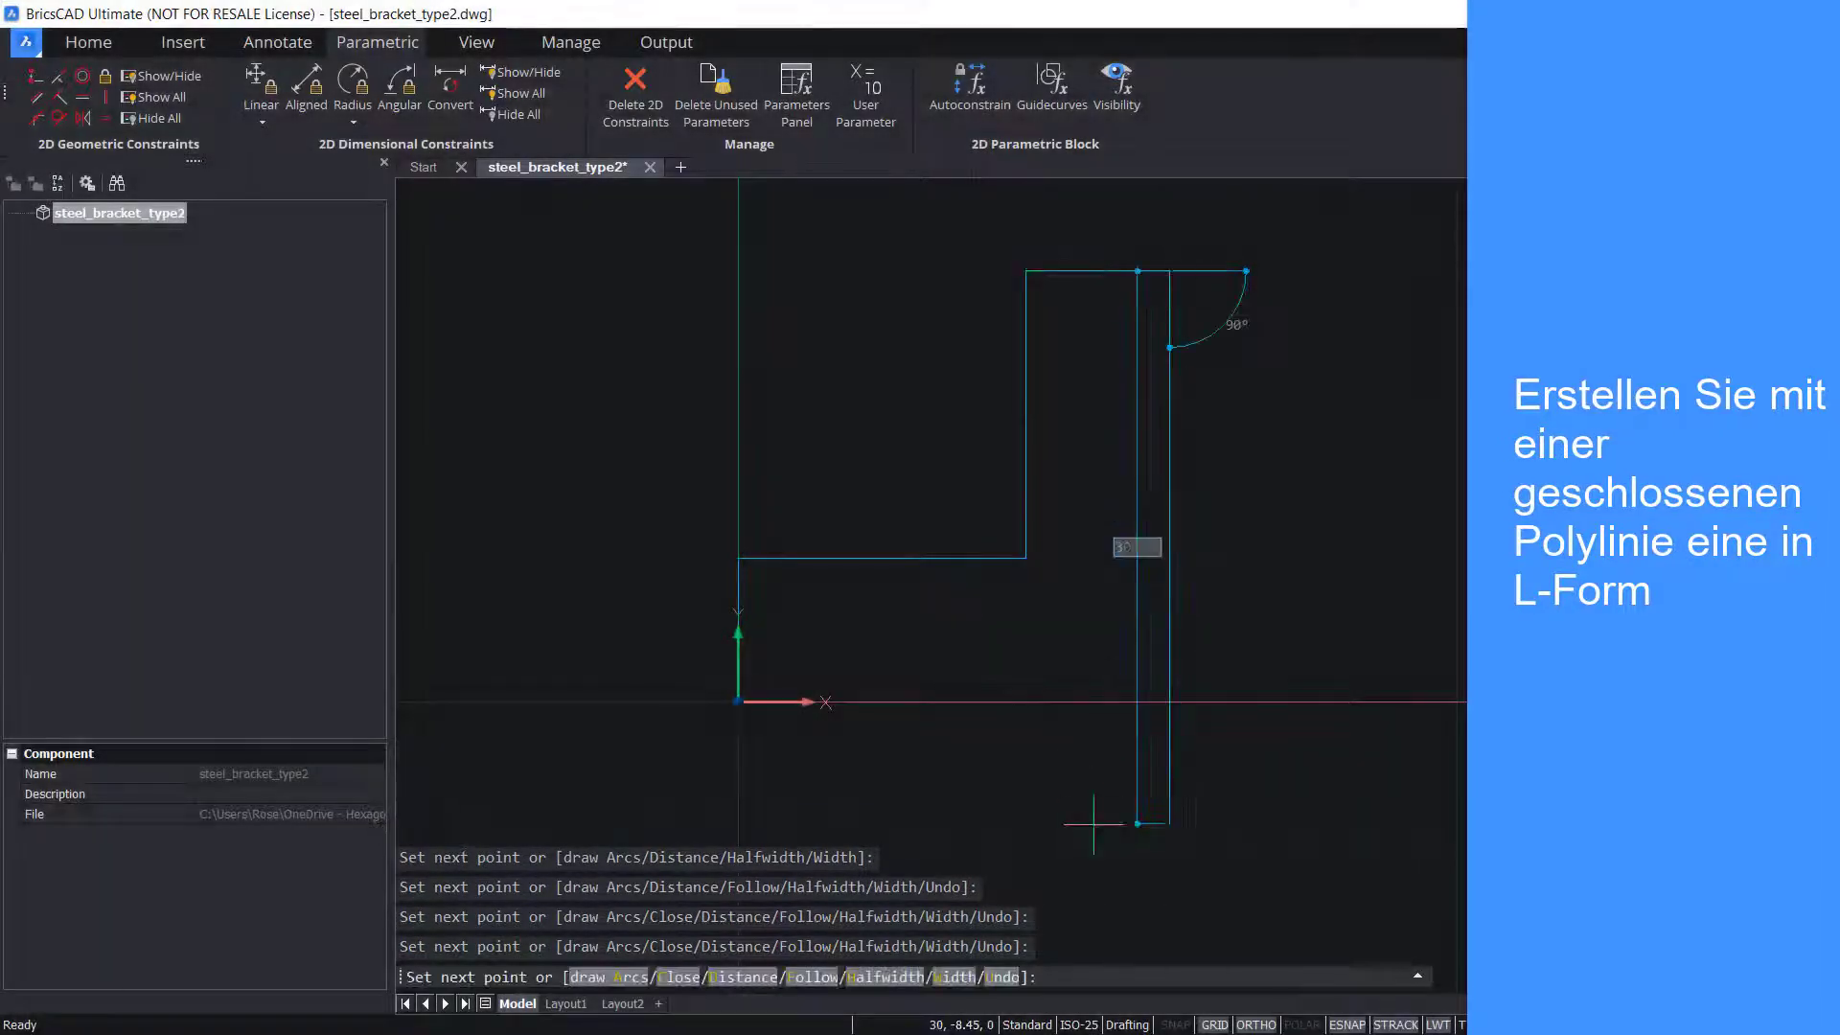
click(1094, 824)
text(c)
key(Return)
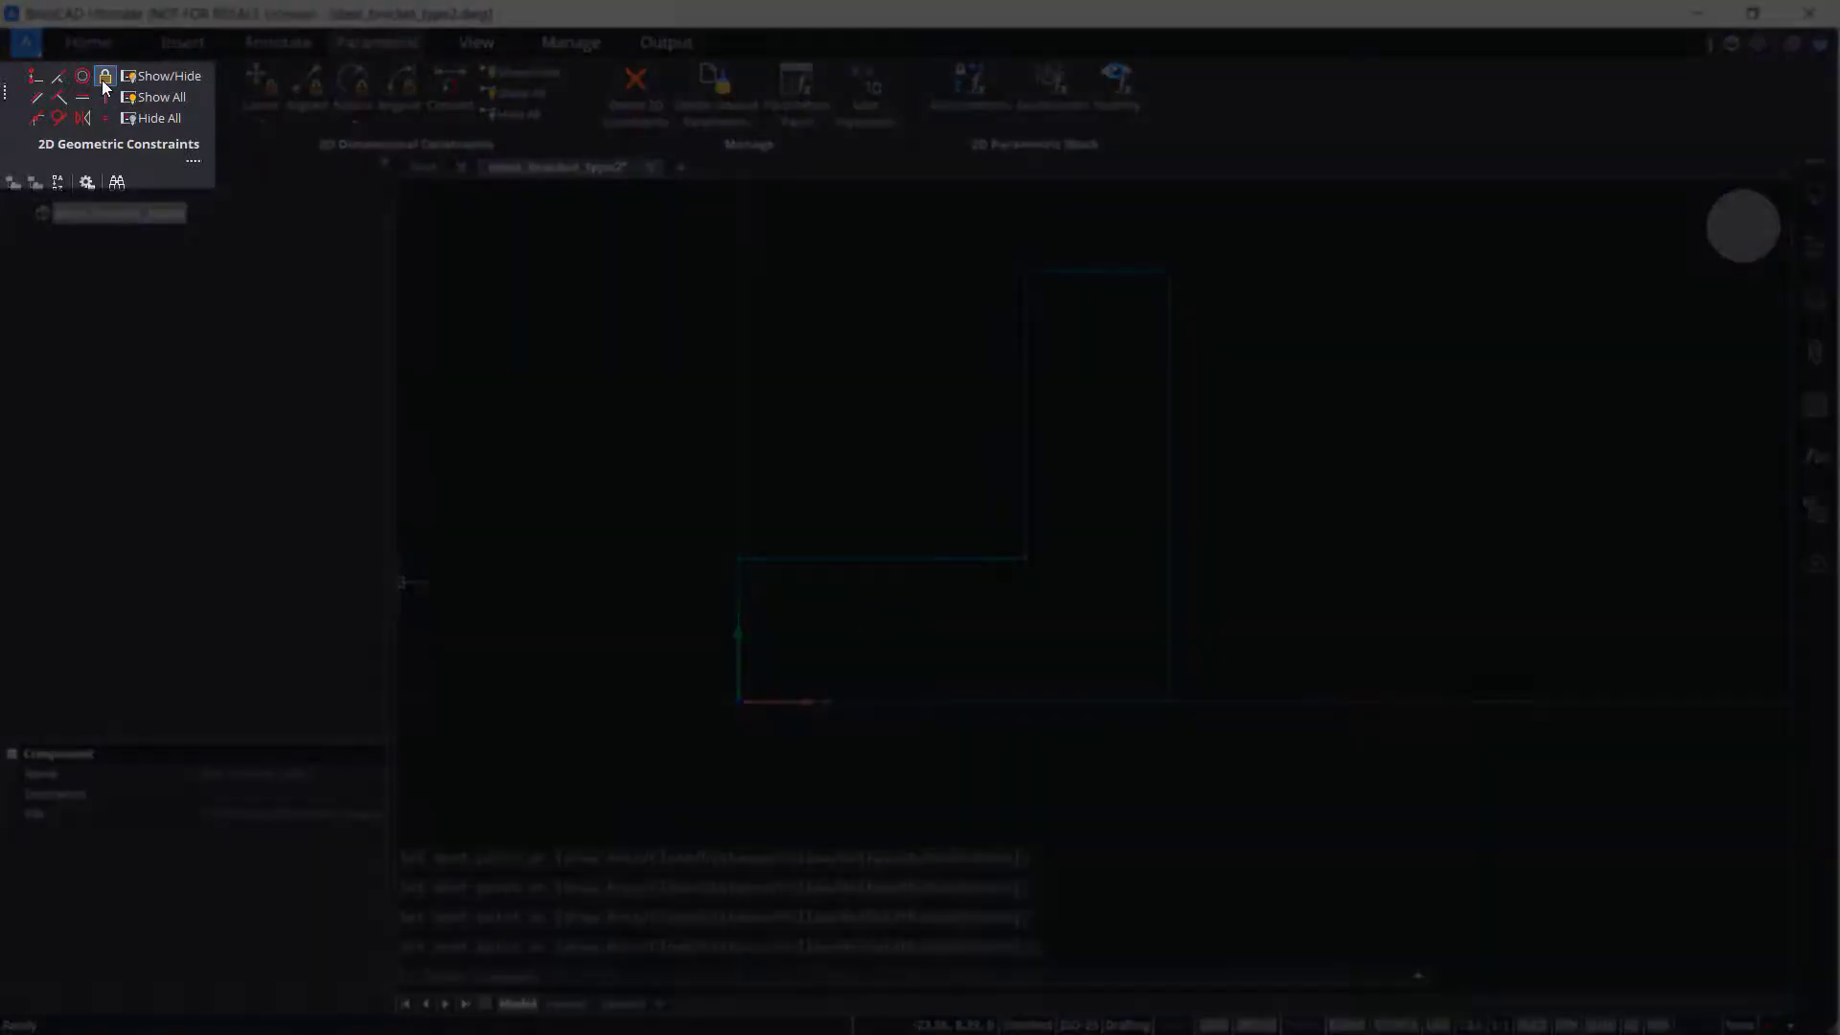
Fix the origin corner and add a radius-2 circle in the lower leg, tracked 5 units in.
click(105, 76)
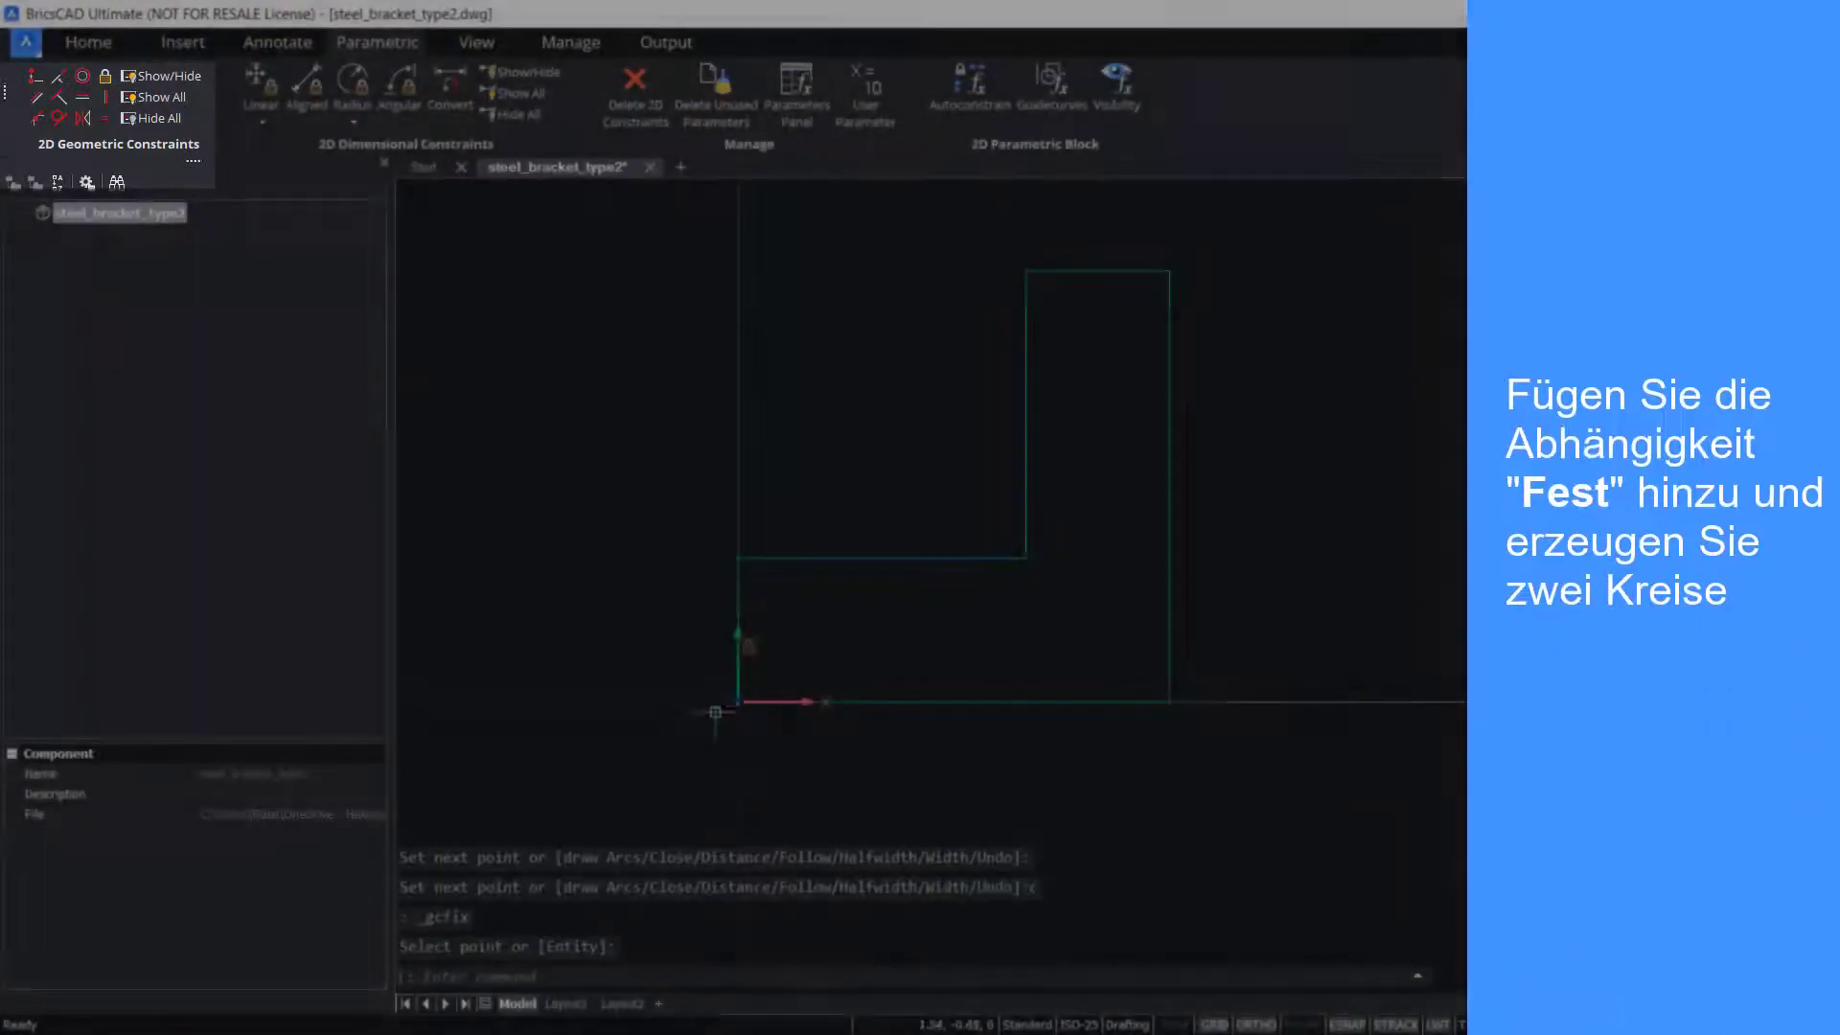
click(738, 702)
text(ci)
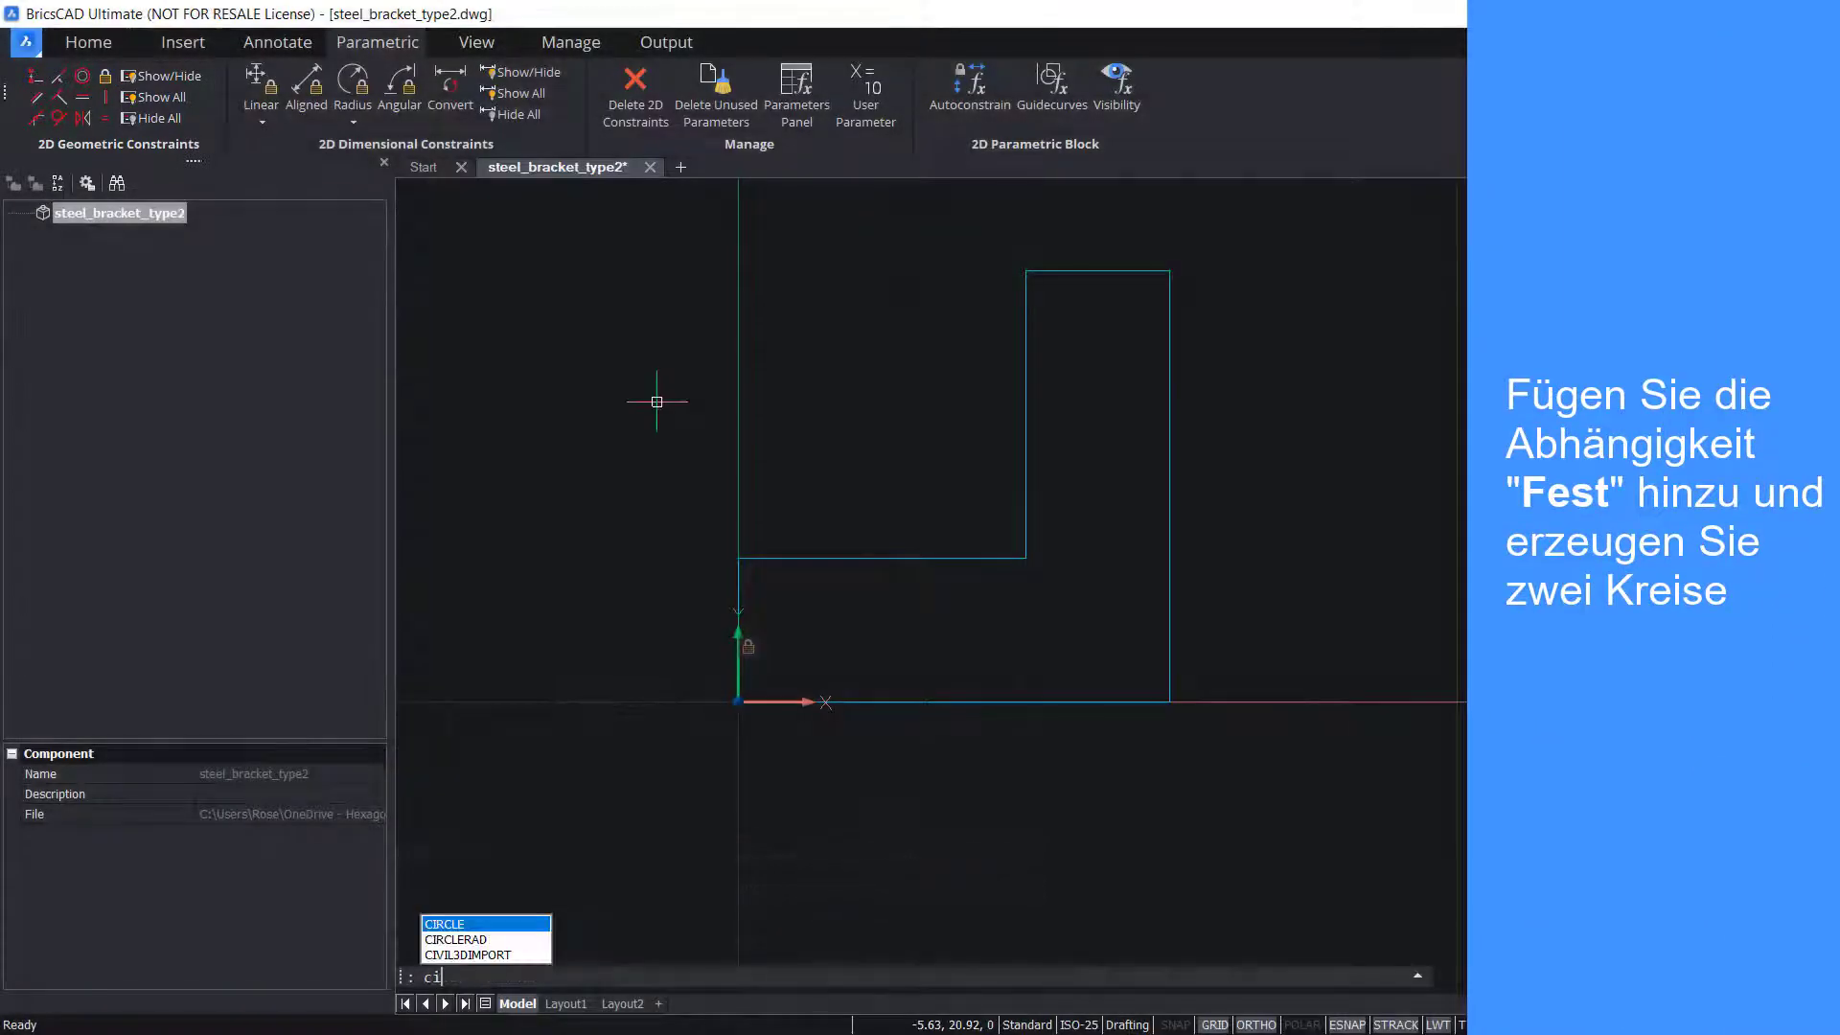
key(Return)
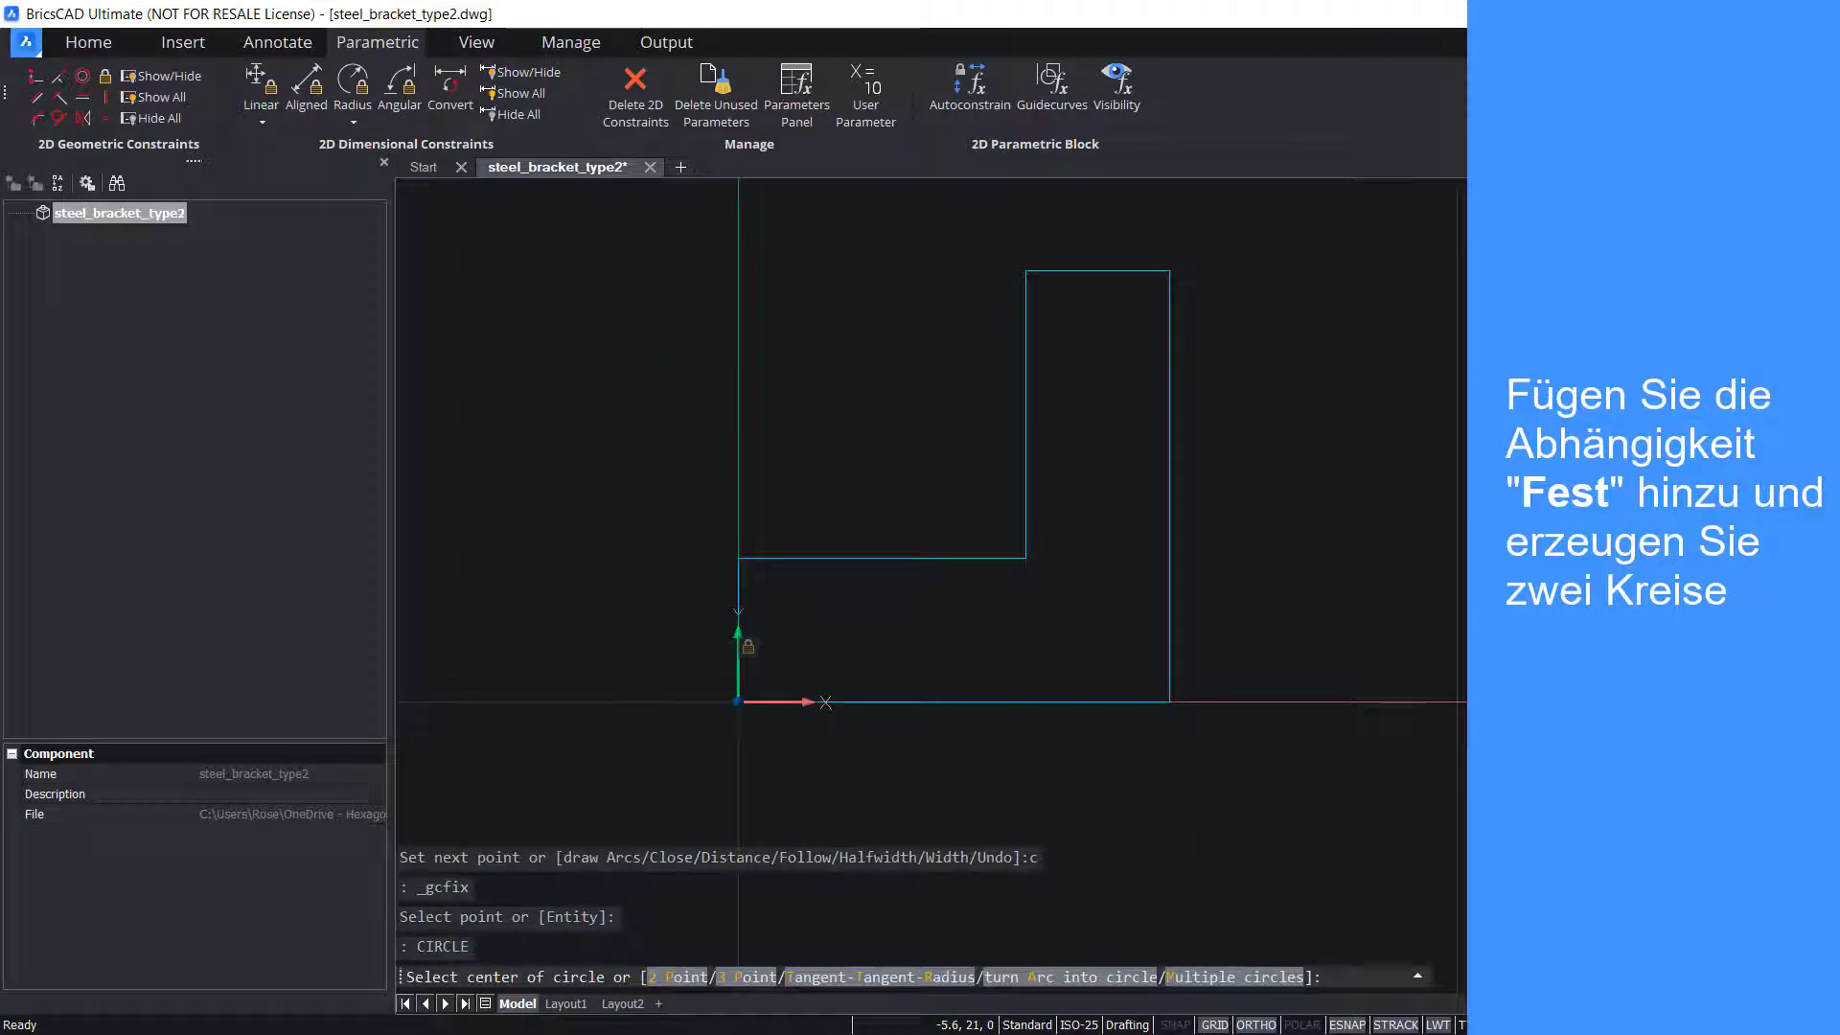
click(738, 634)
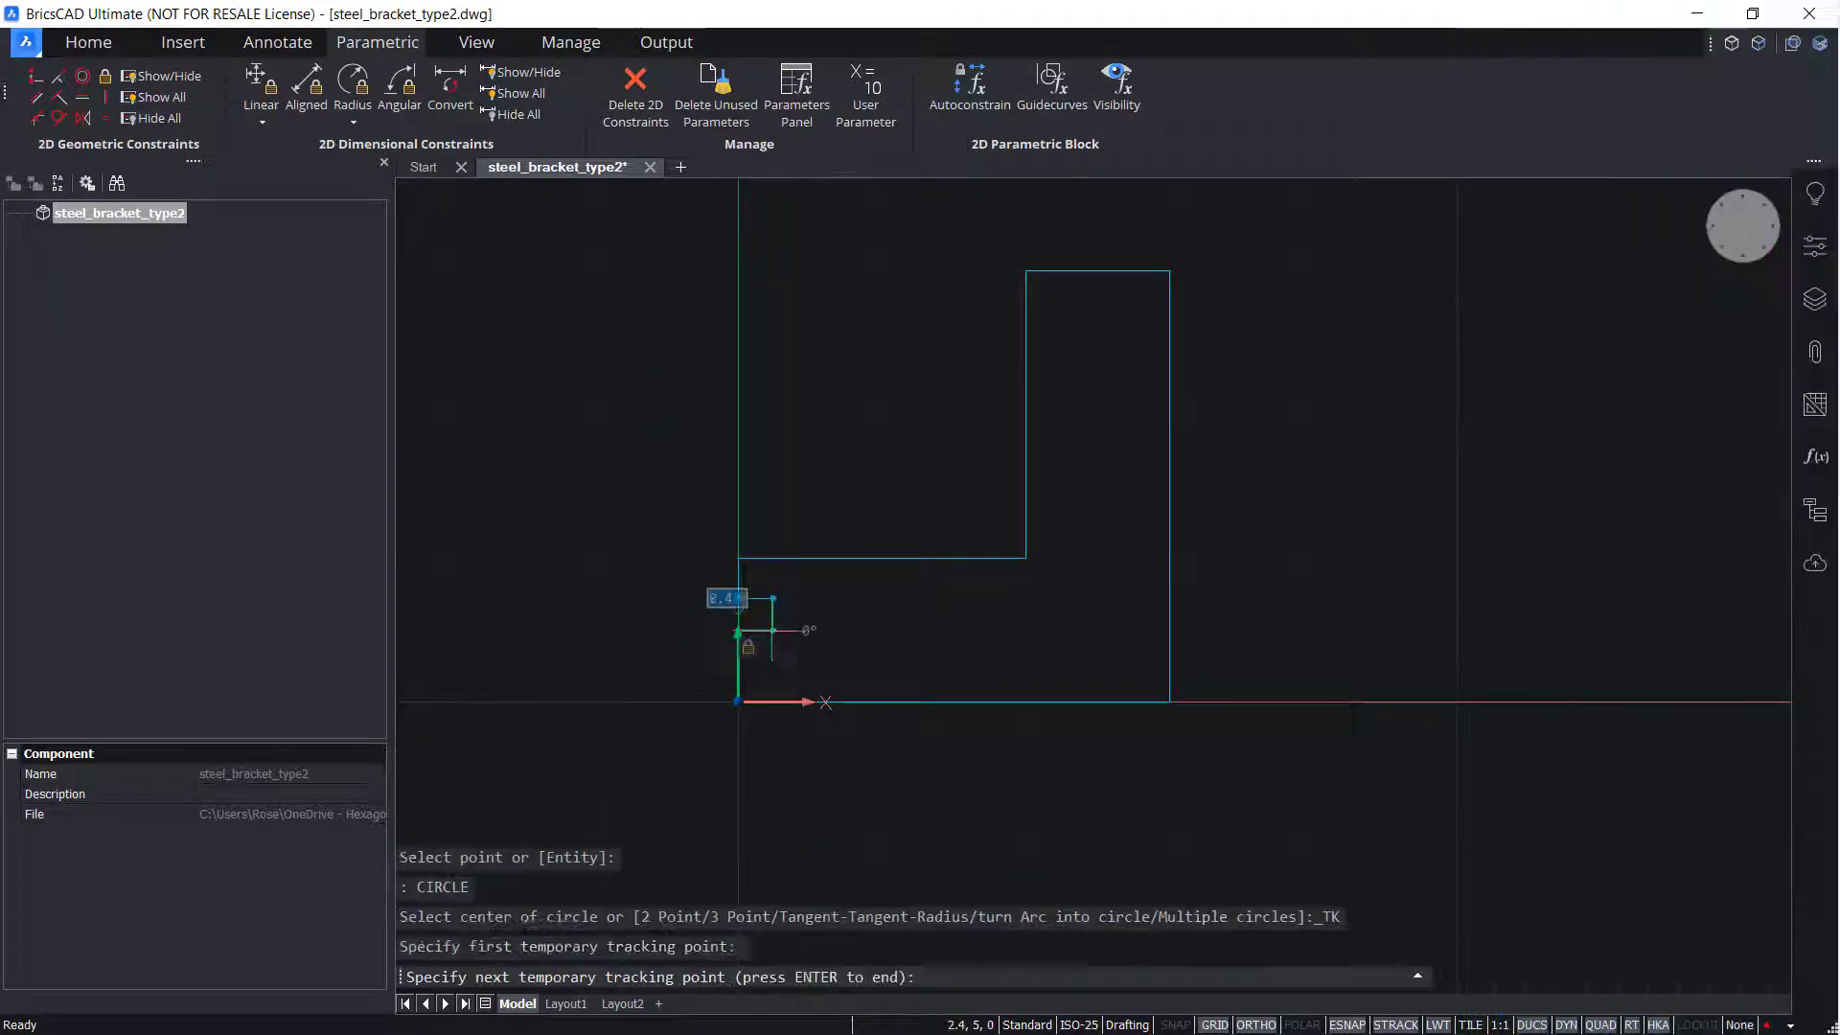
key(Return)
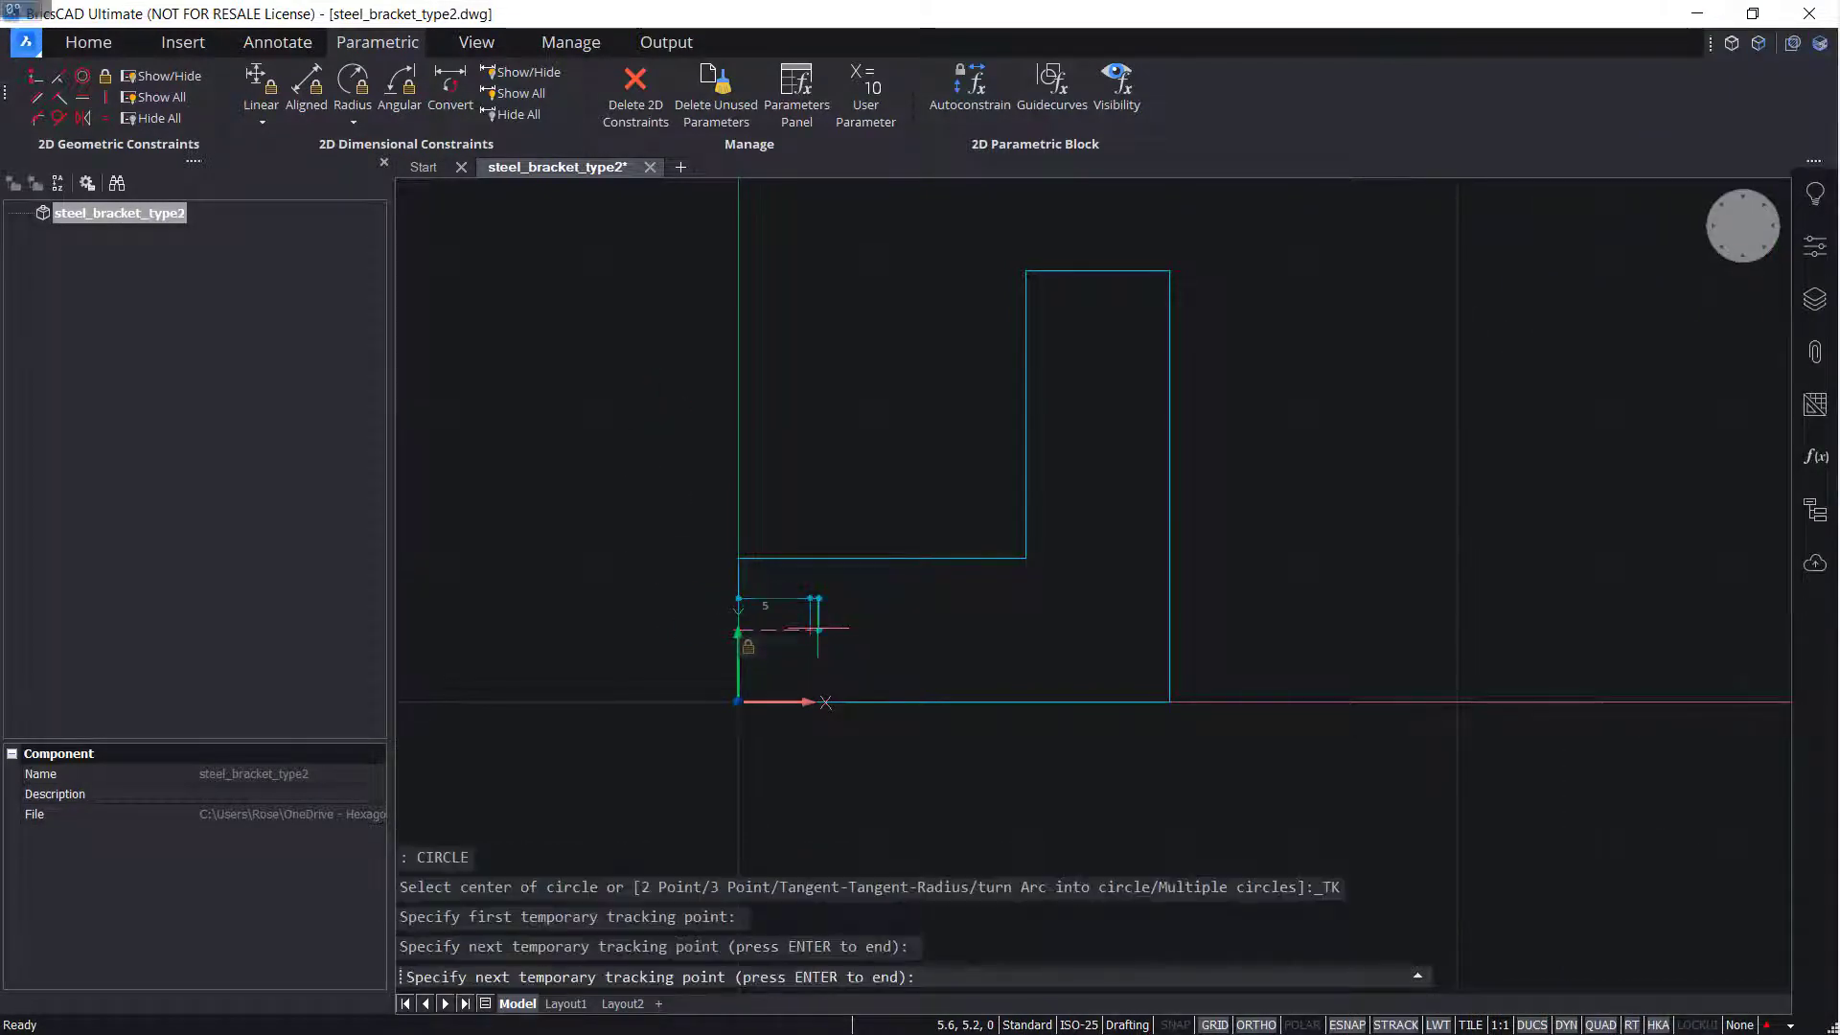
key(Return)
text(2)
key(Return)
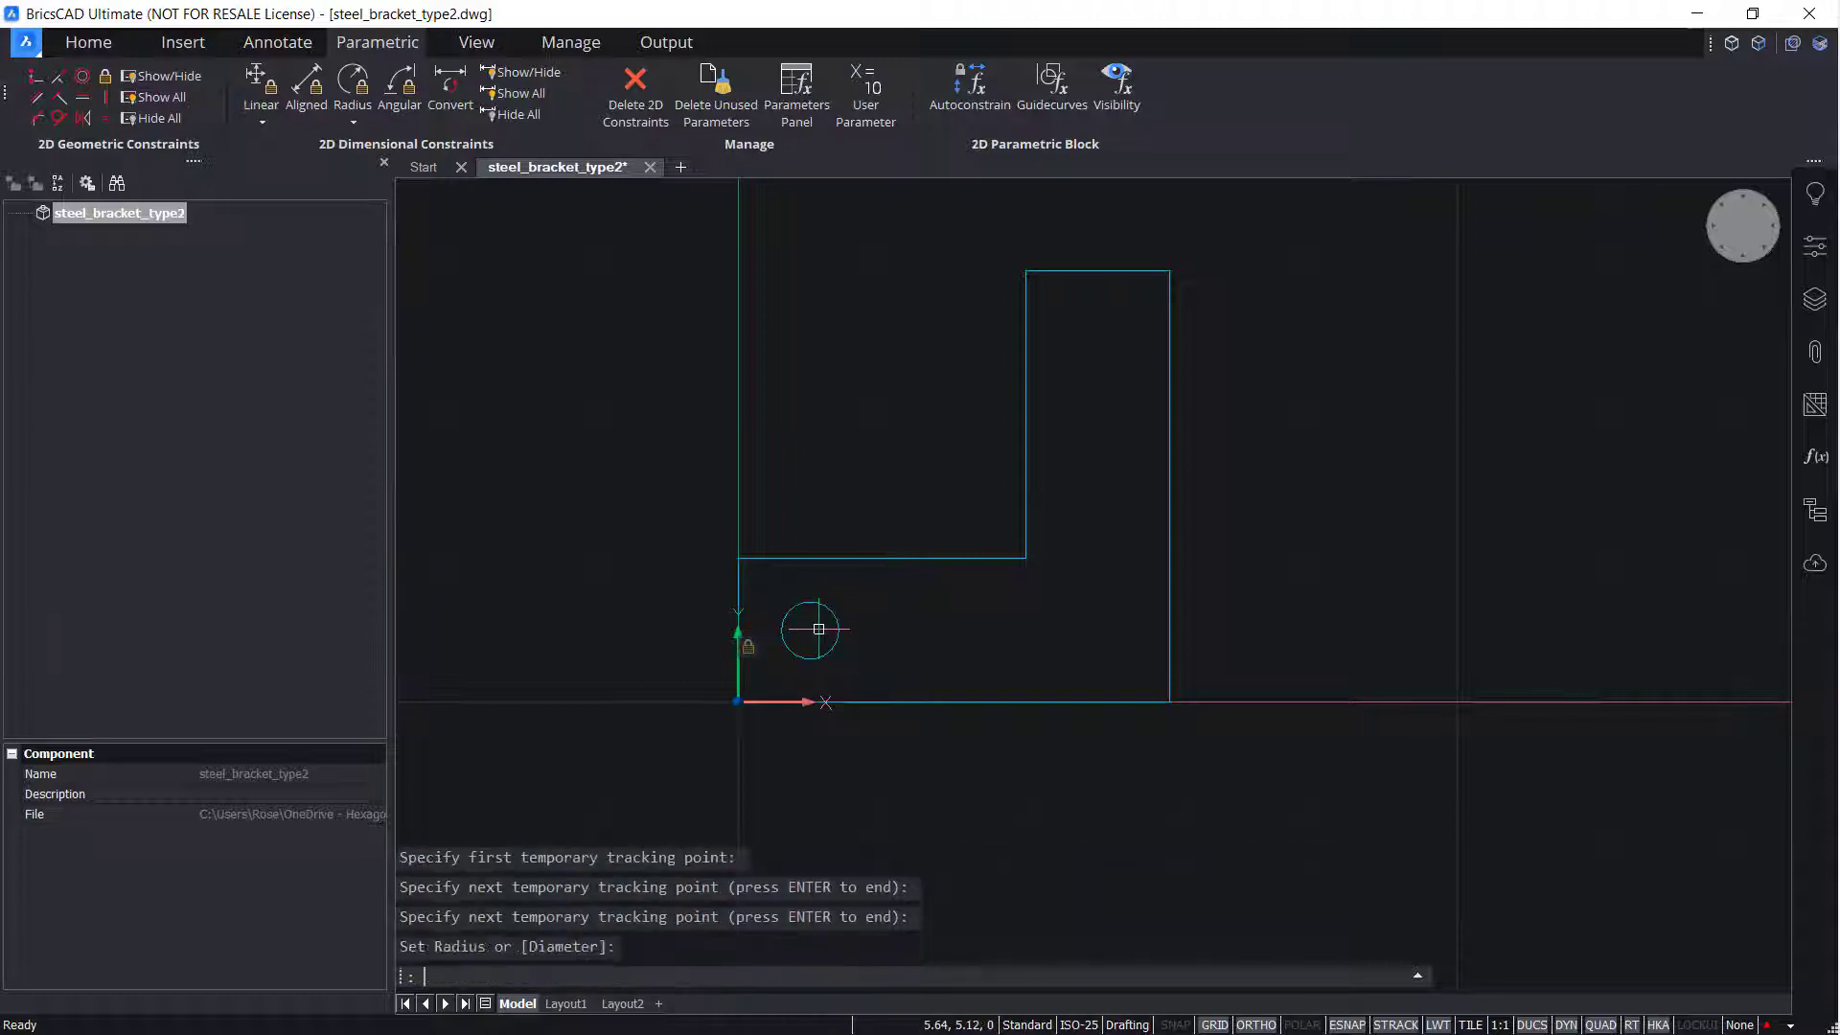
Add a second radius-2 circle in the upright arm, tracked below the top edge midpoint.
key(Return)
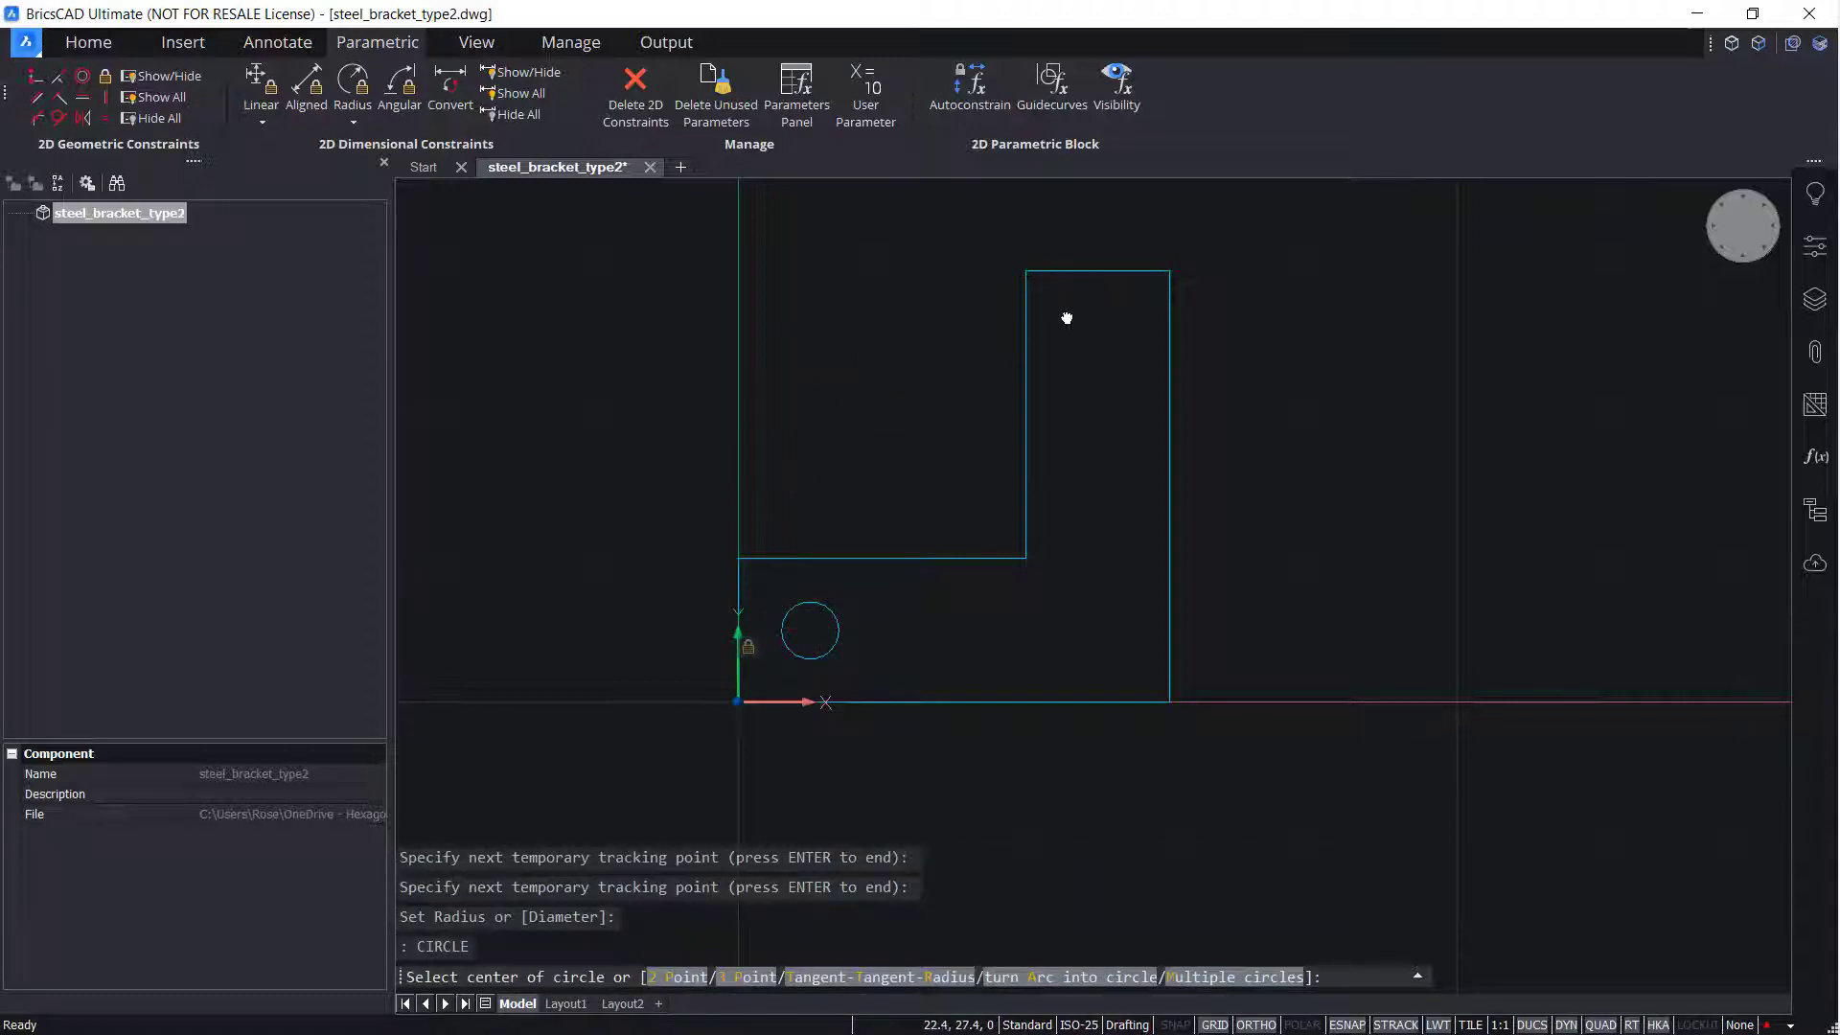
text(tk)
key(Return)
click(1097, 270)
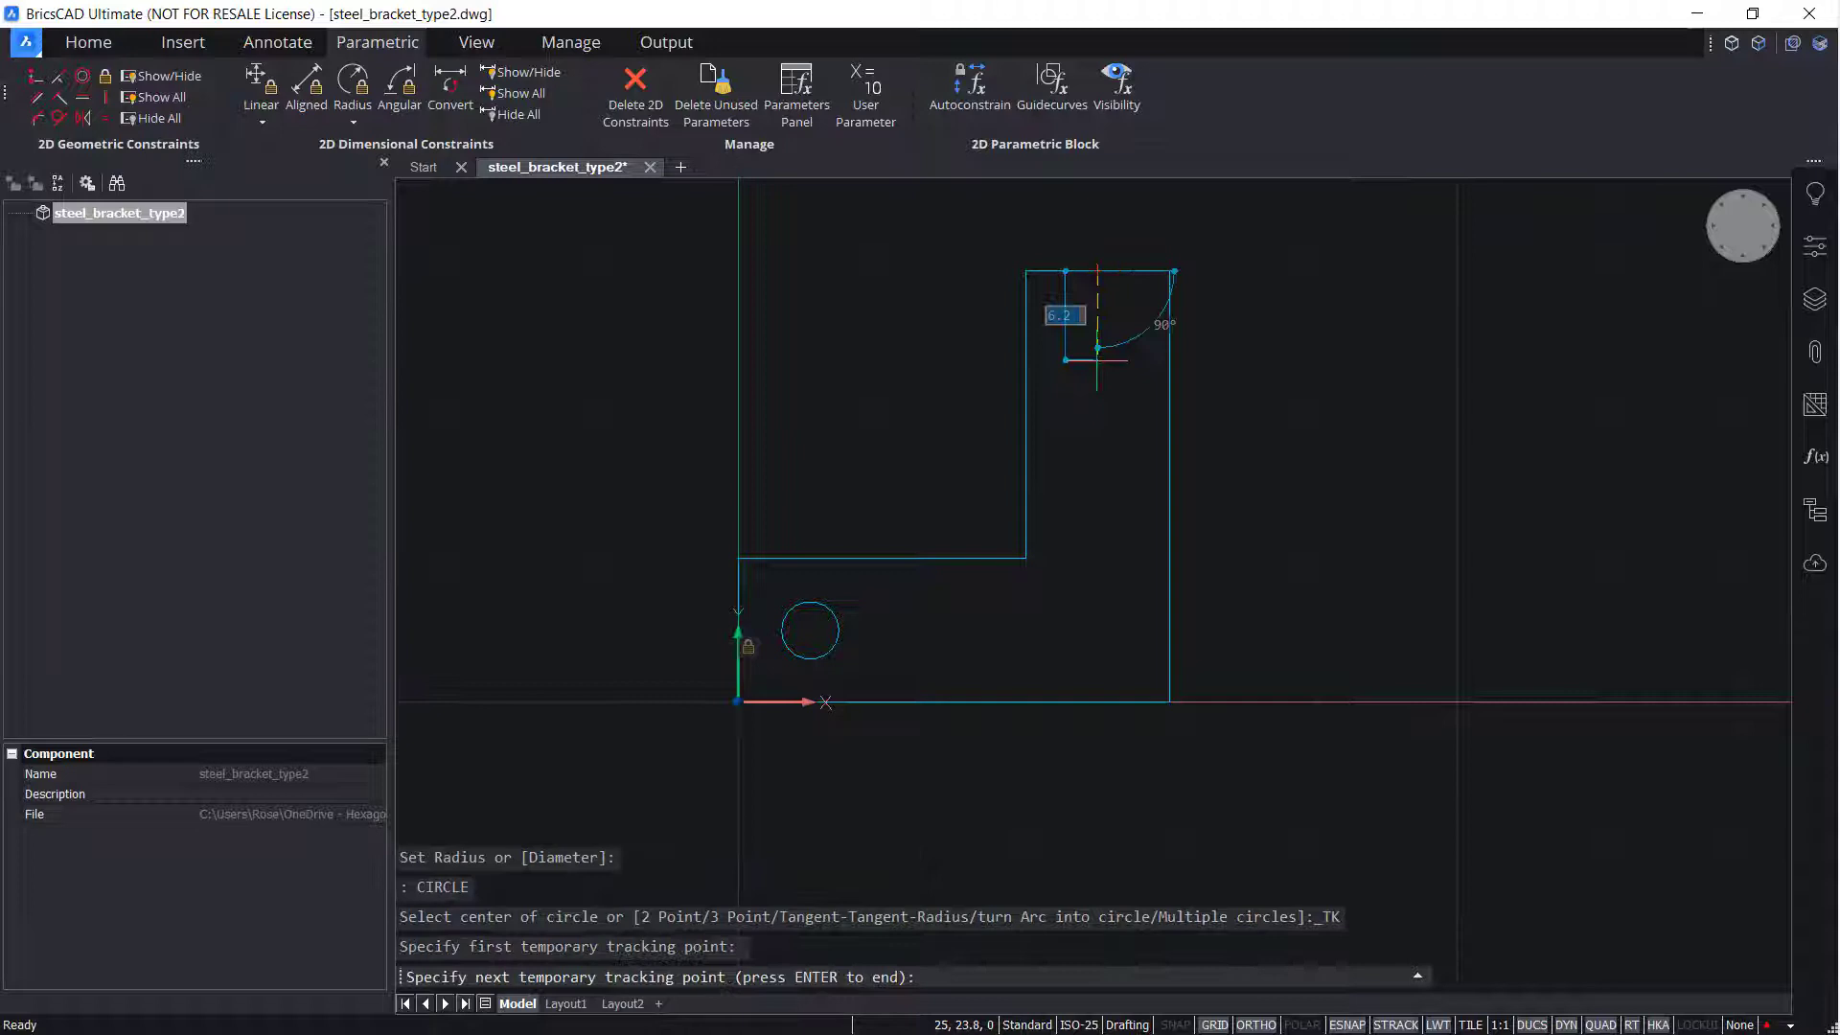
click(1098, 361)
key(Return)
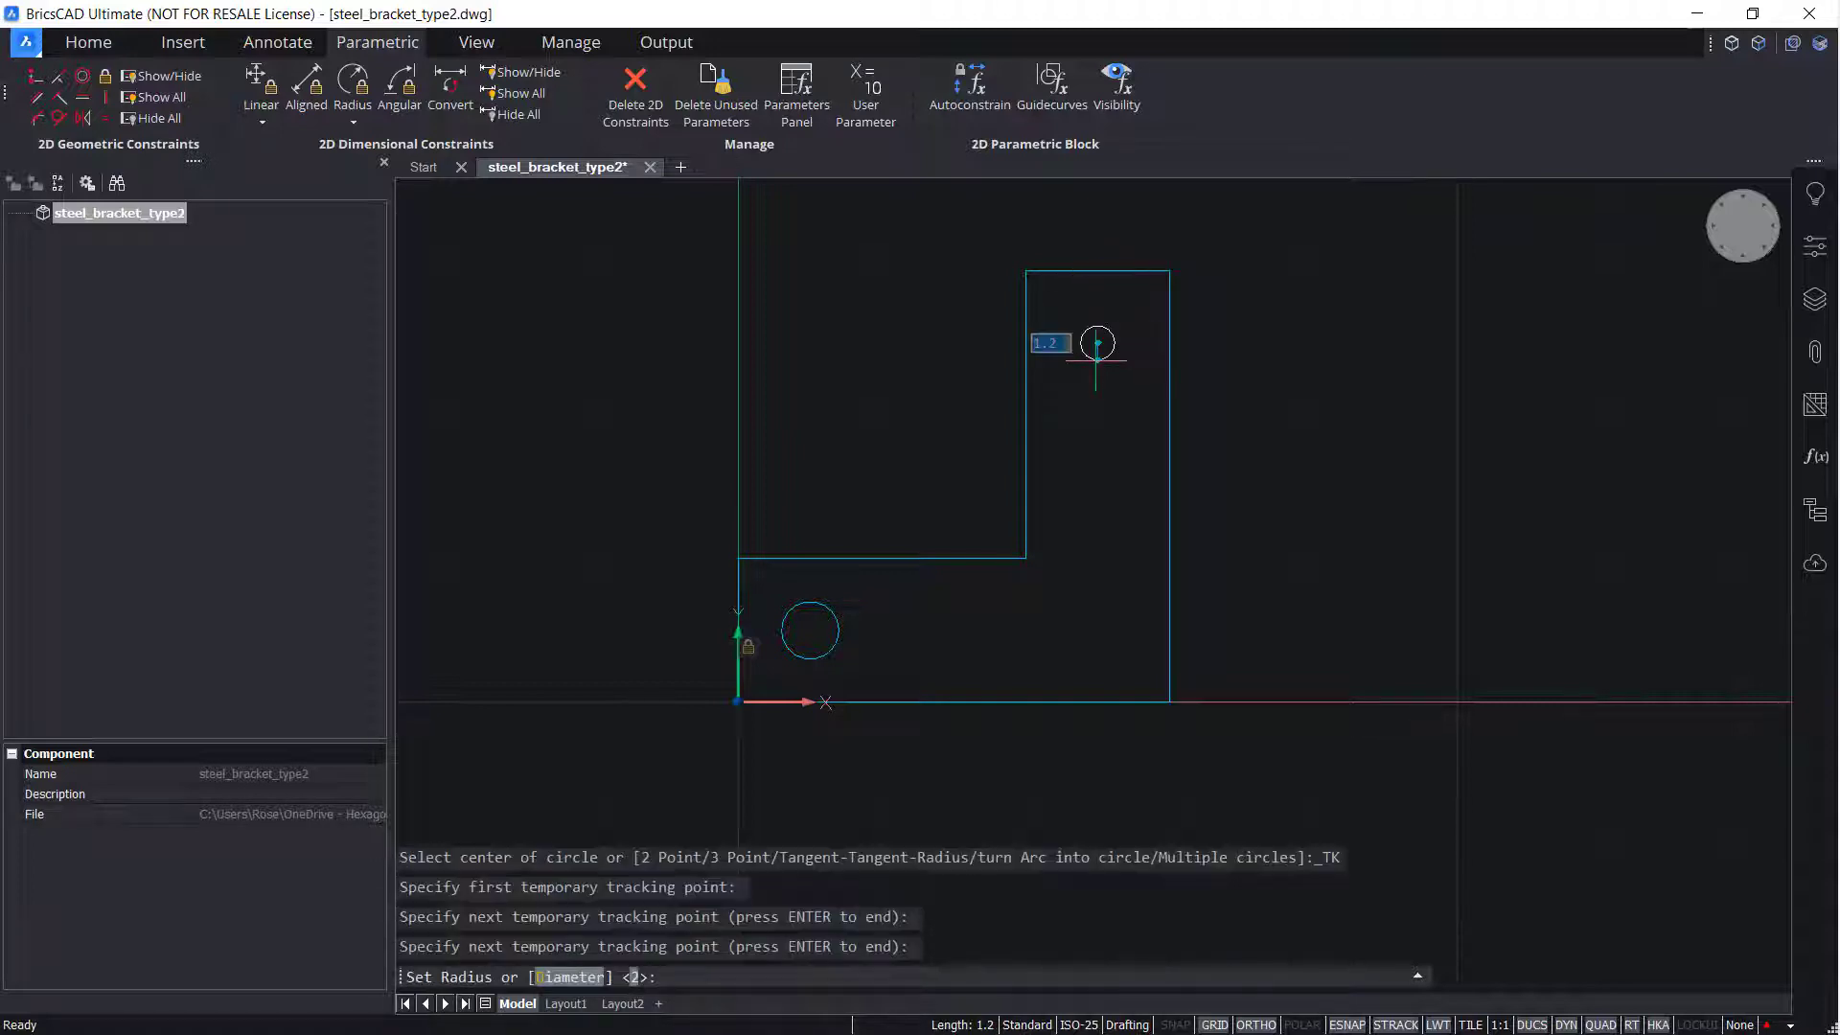
key(Return)
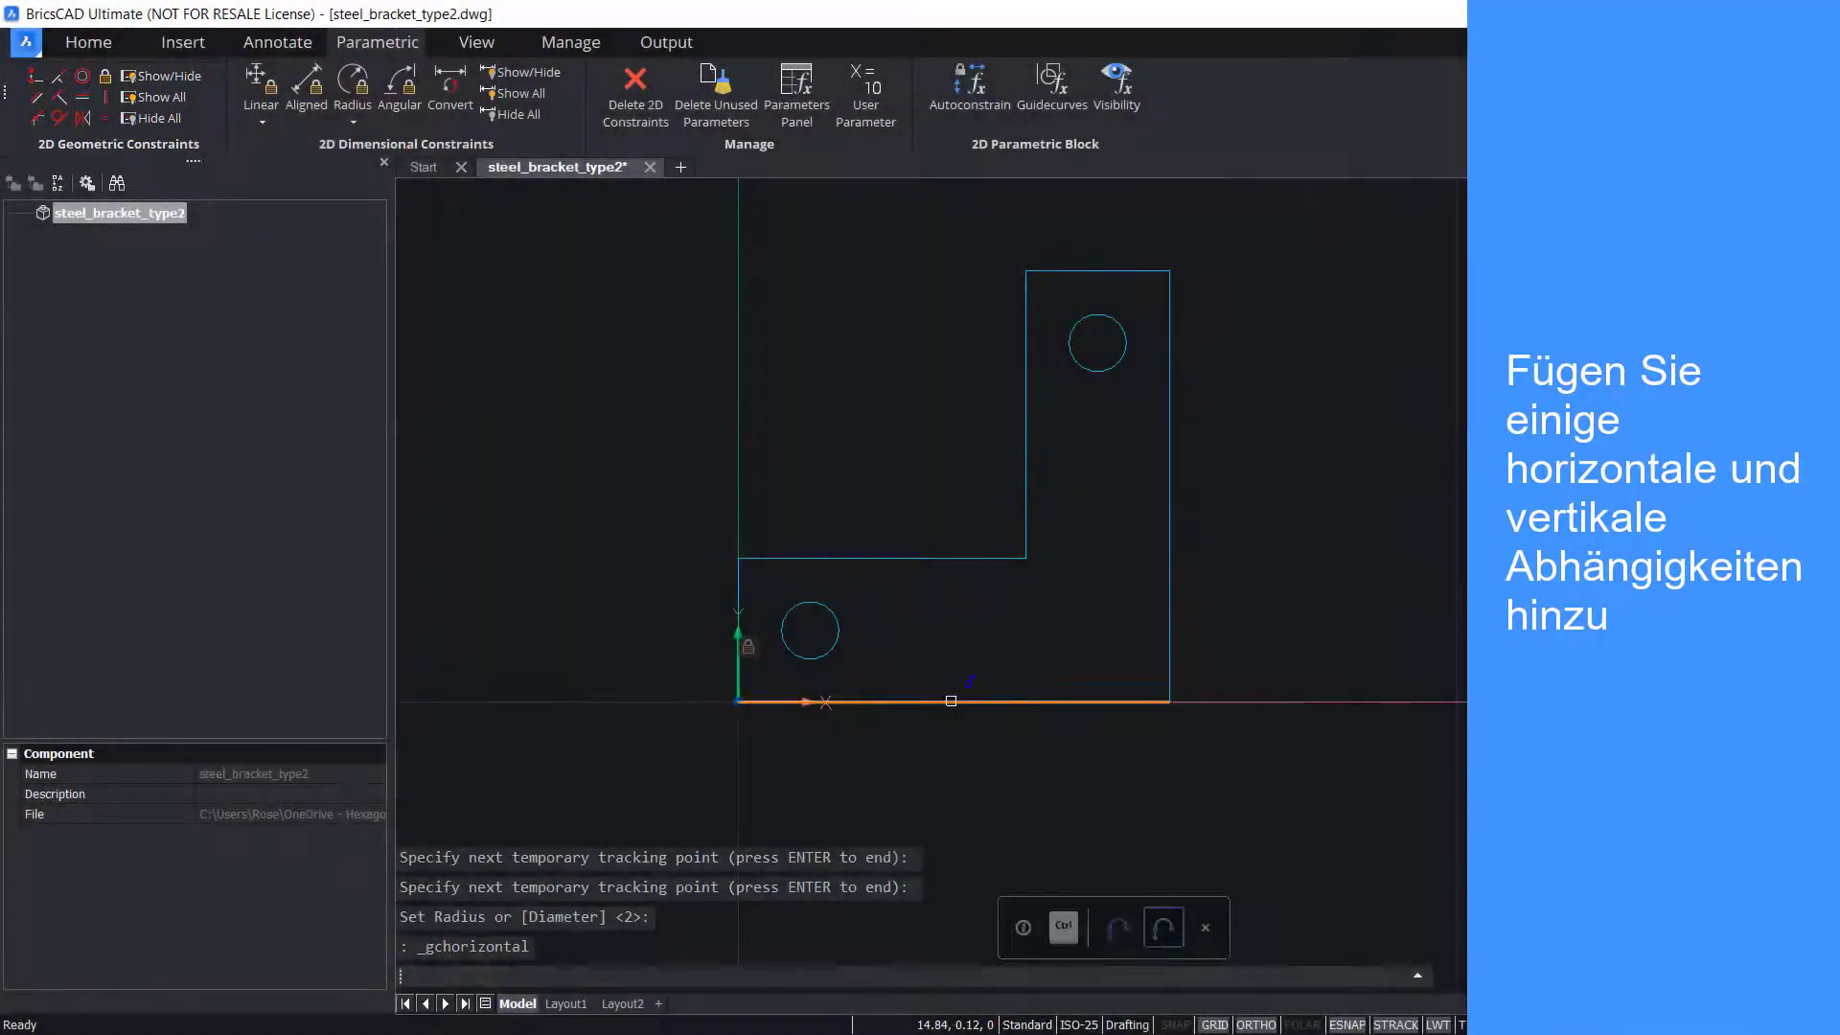
Constrain the top edge horizontal, and the right and inner upright edges vertical.
click(1019, 275)
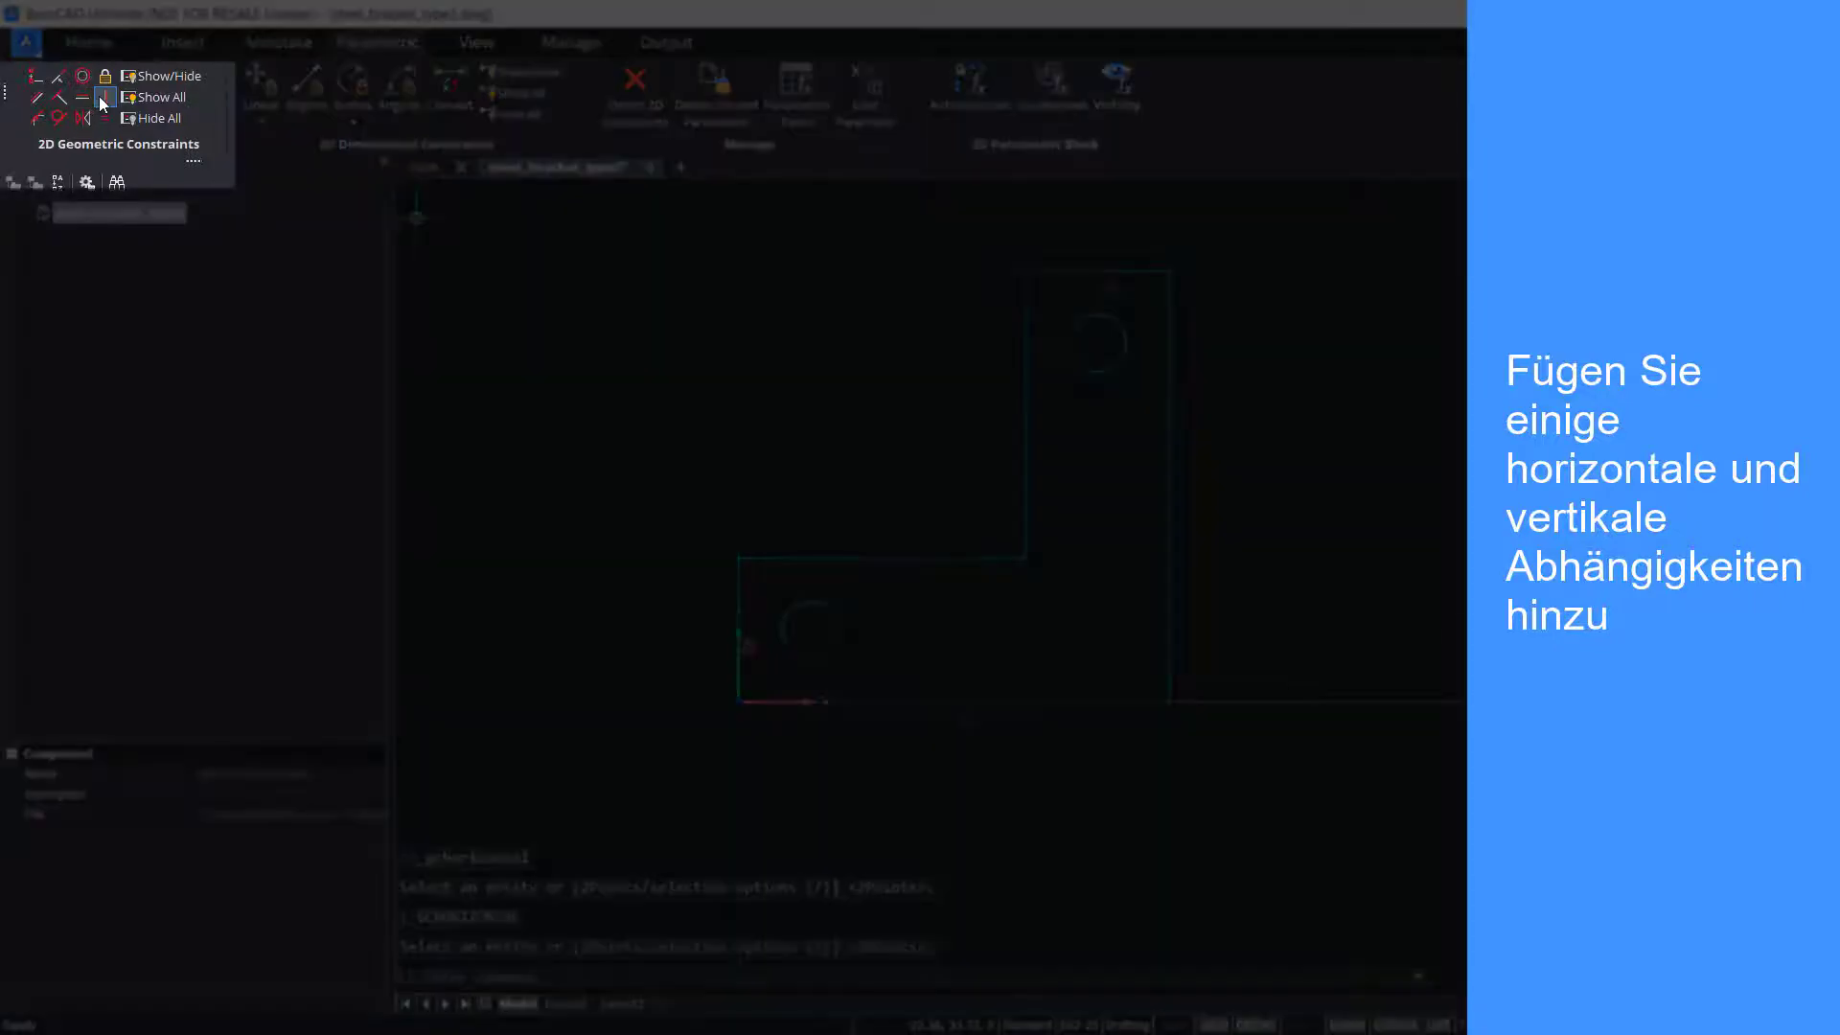
click(104, 97)
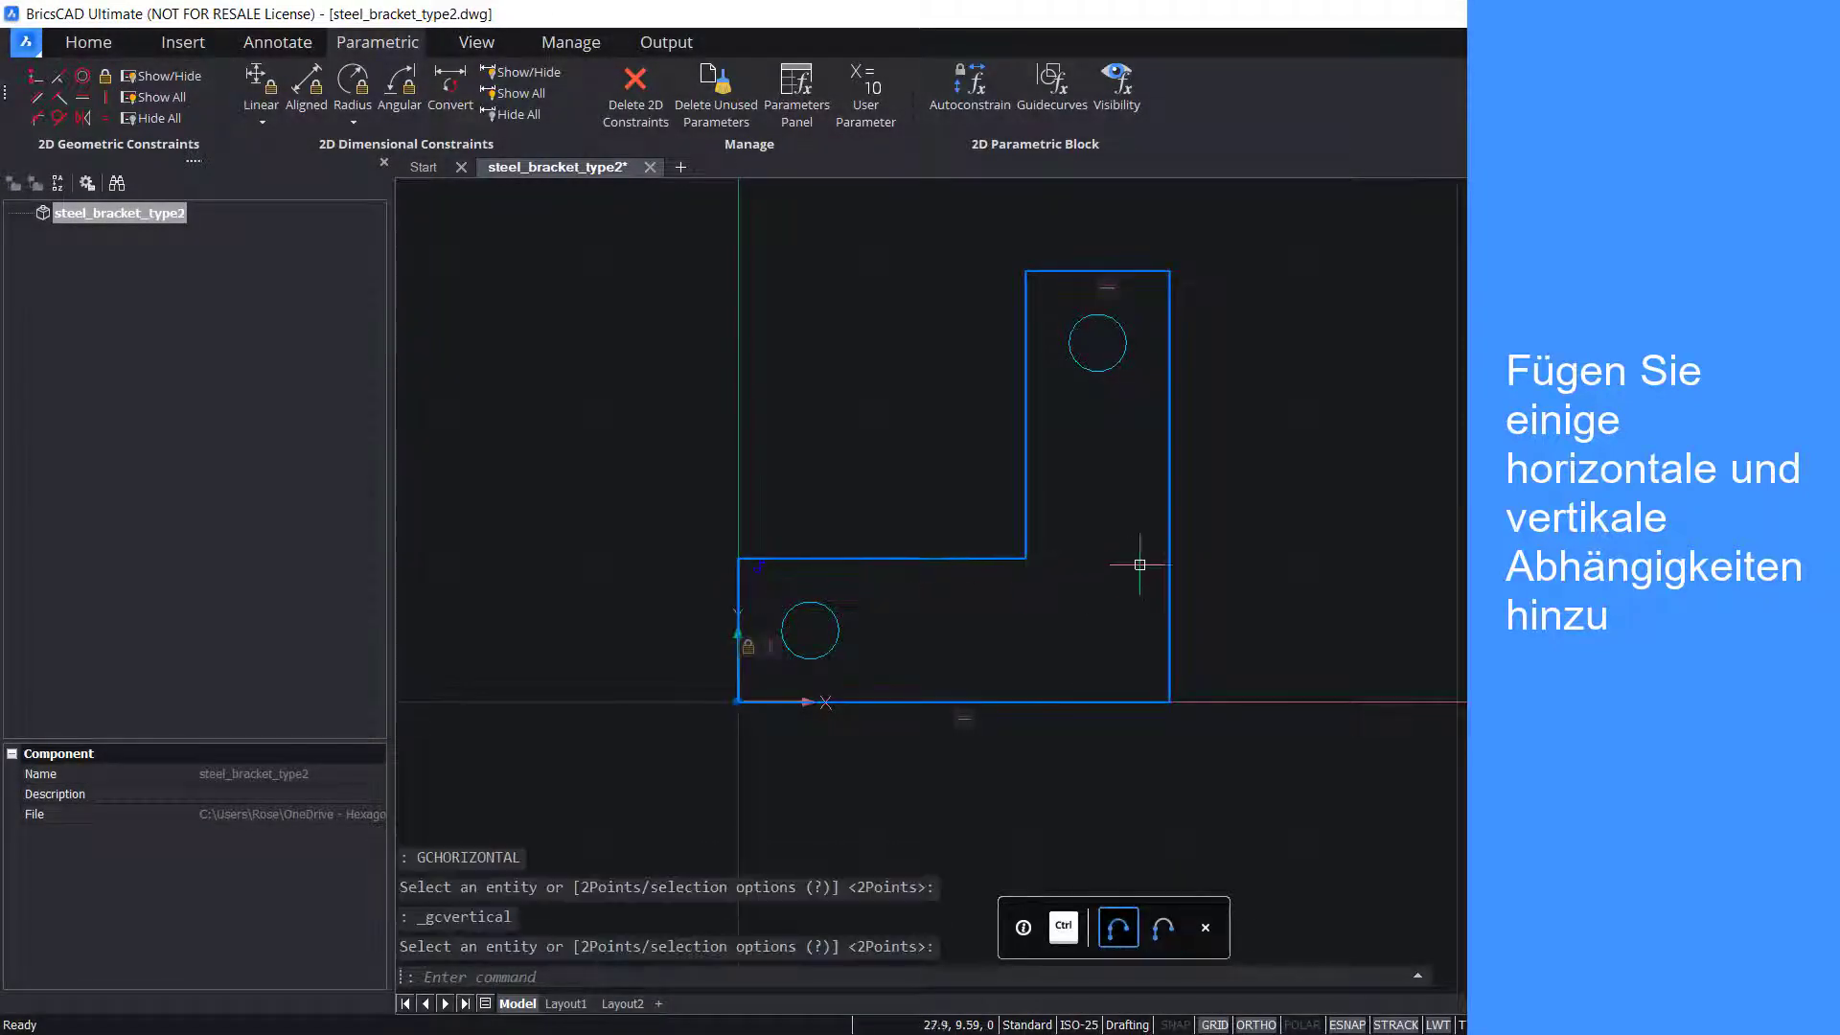
click(1166, 555)
key(Return)
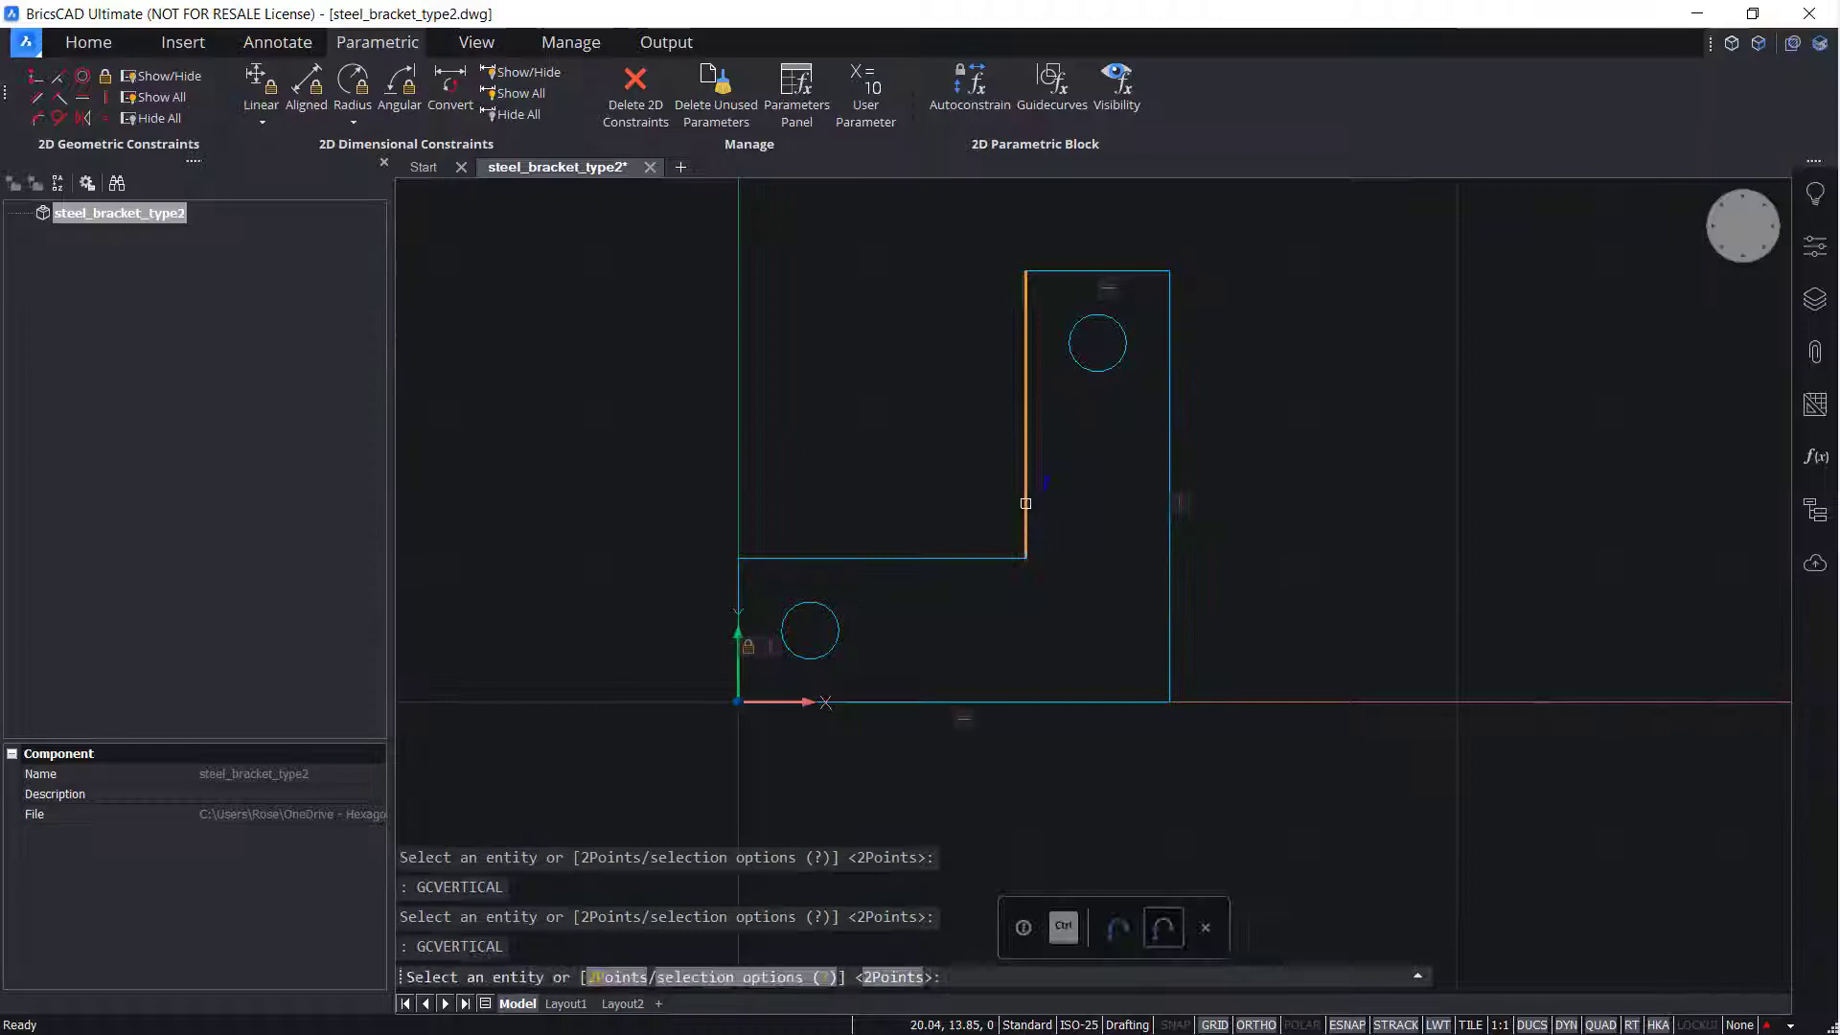
click(1025, 491)
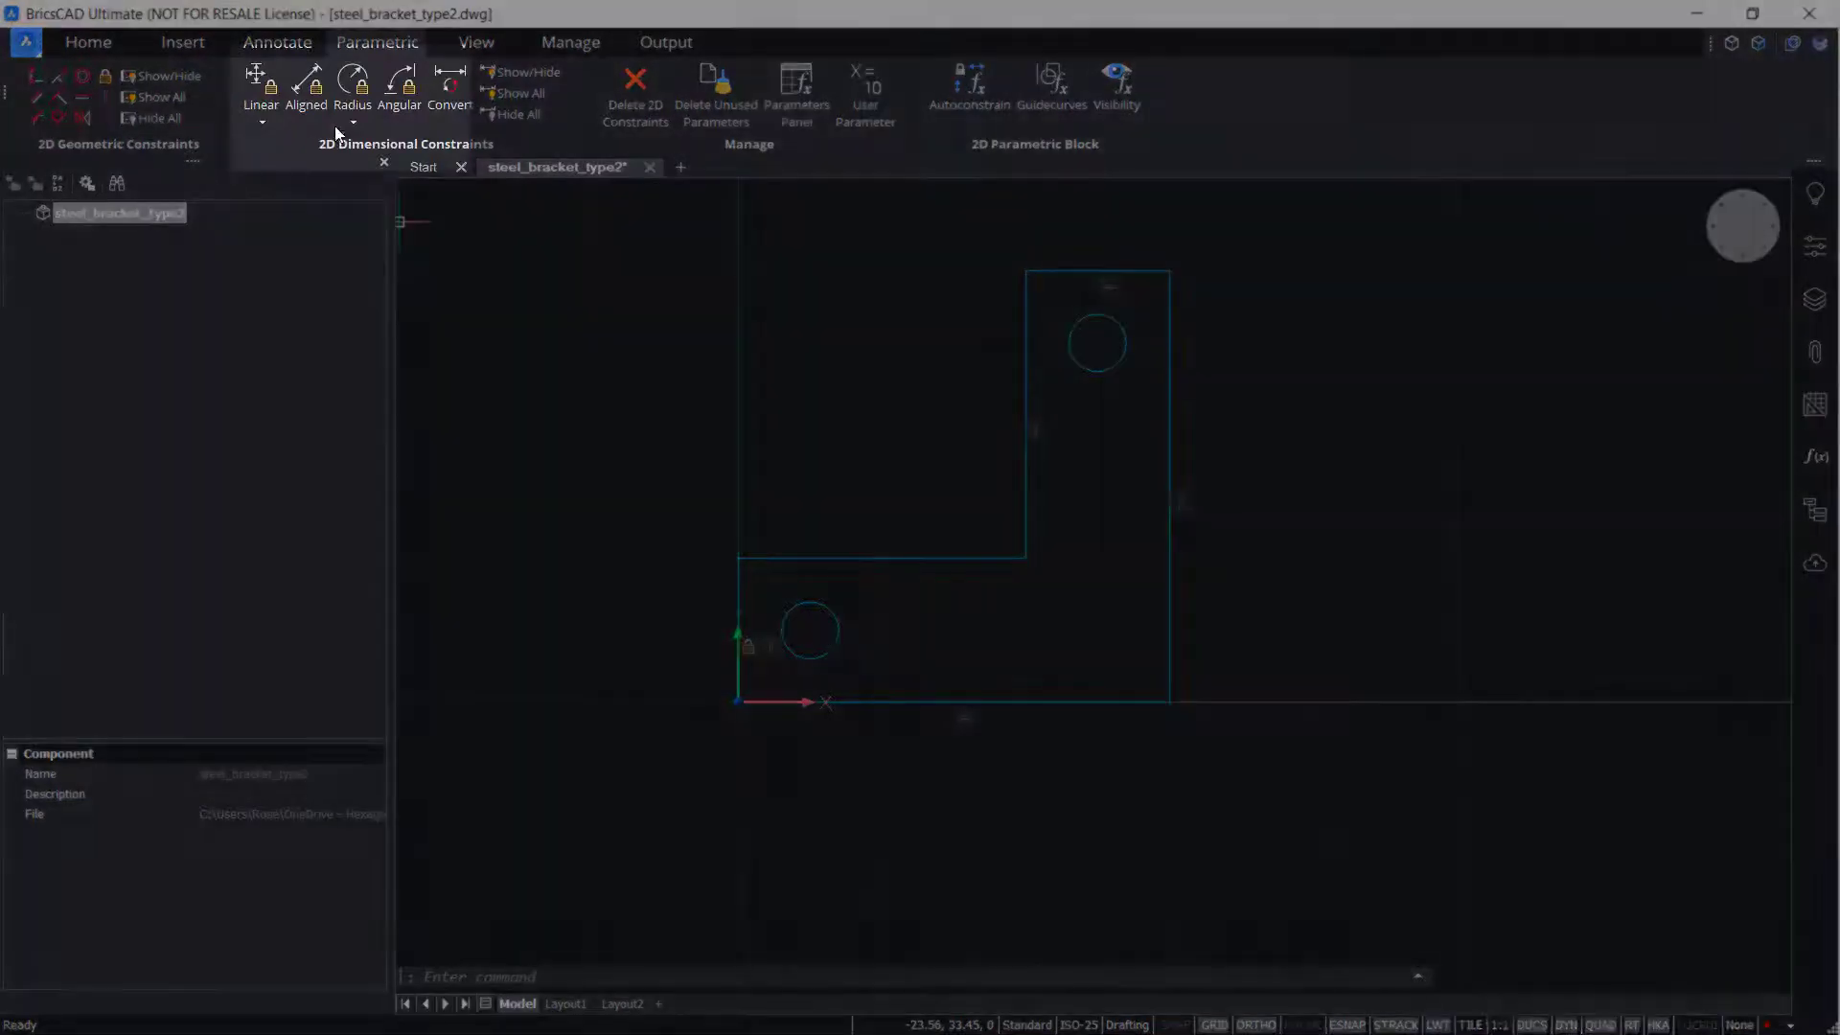
Add radius constraints to the lower and upper circles, keeping the lower one at 2.
click(352, 86)
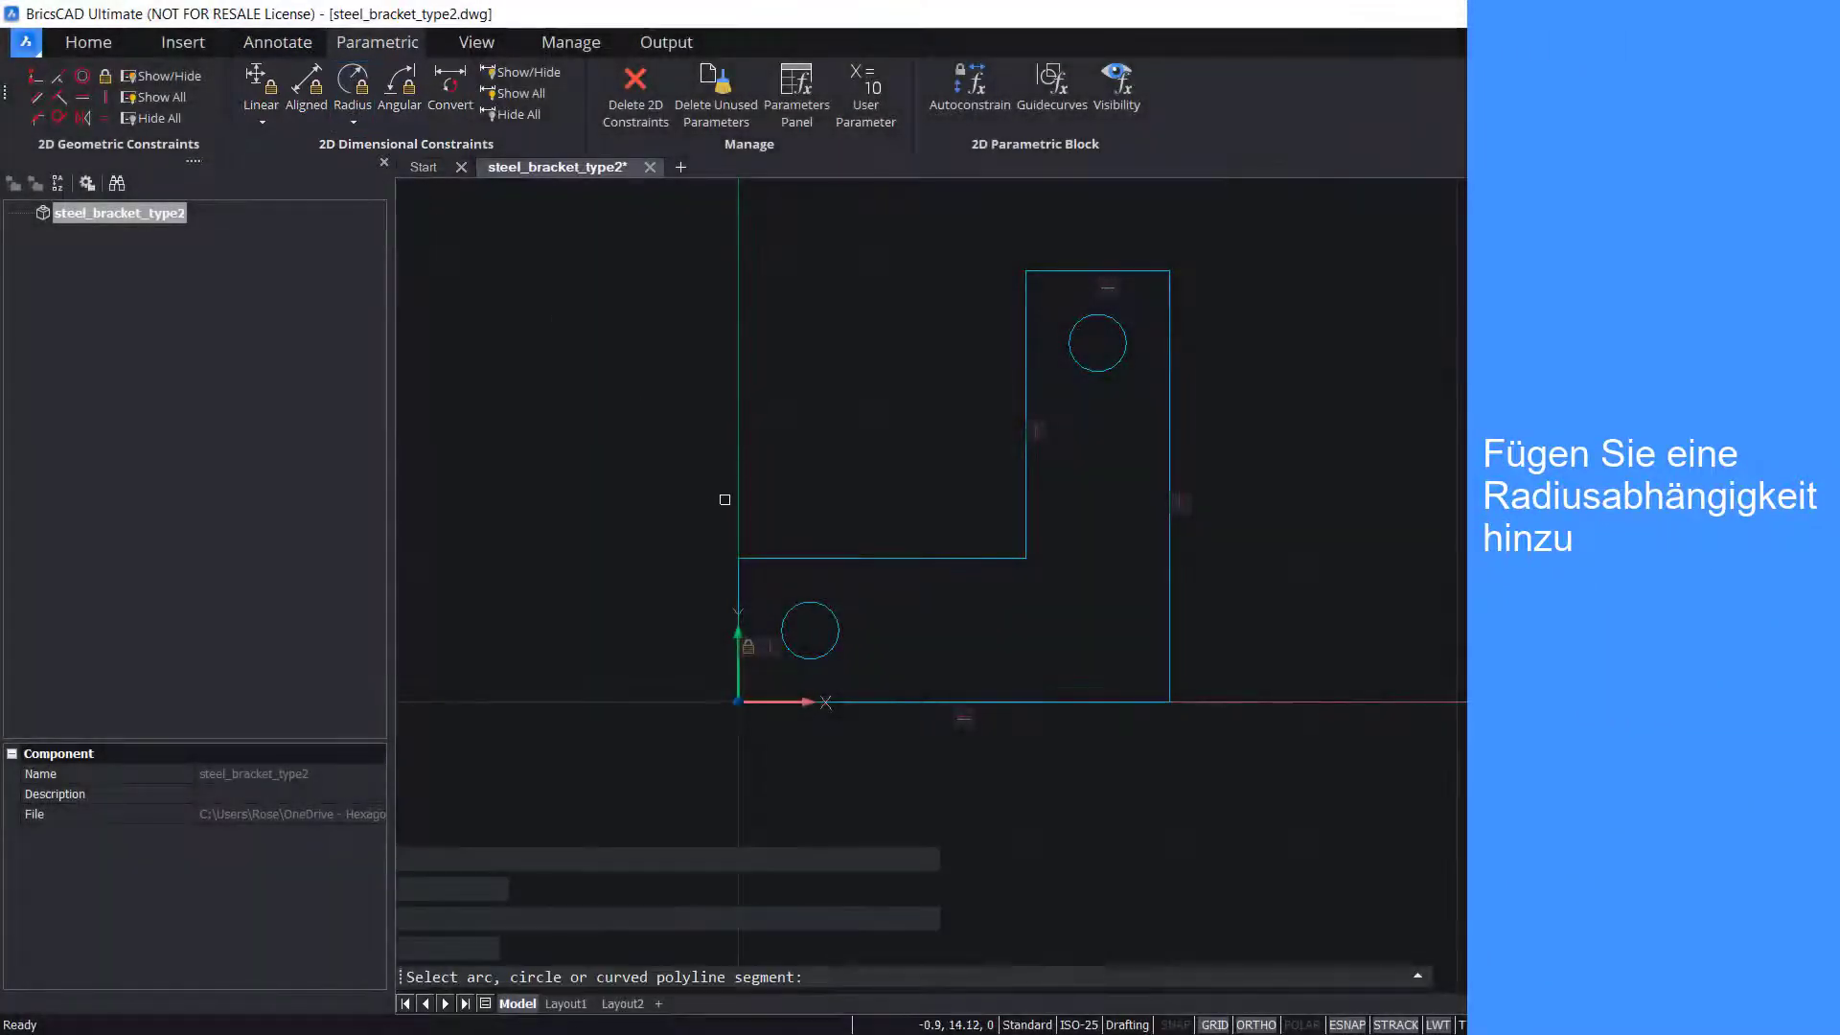
click(803, 605)
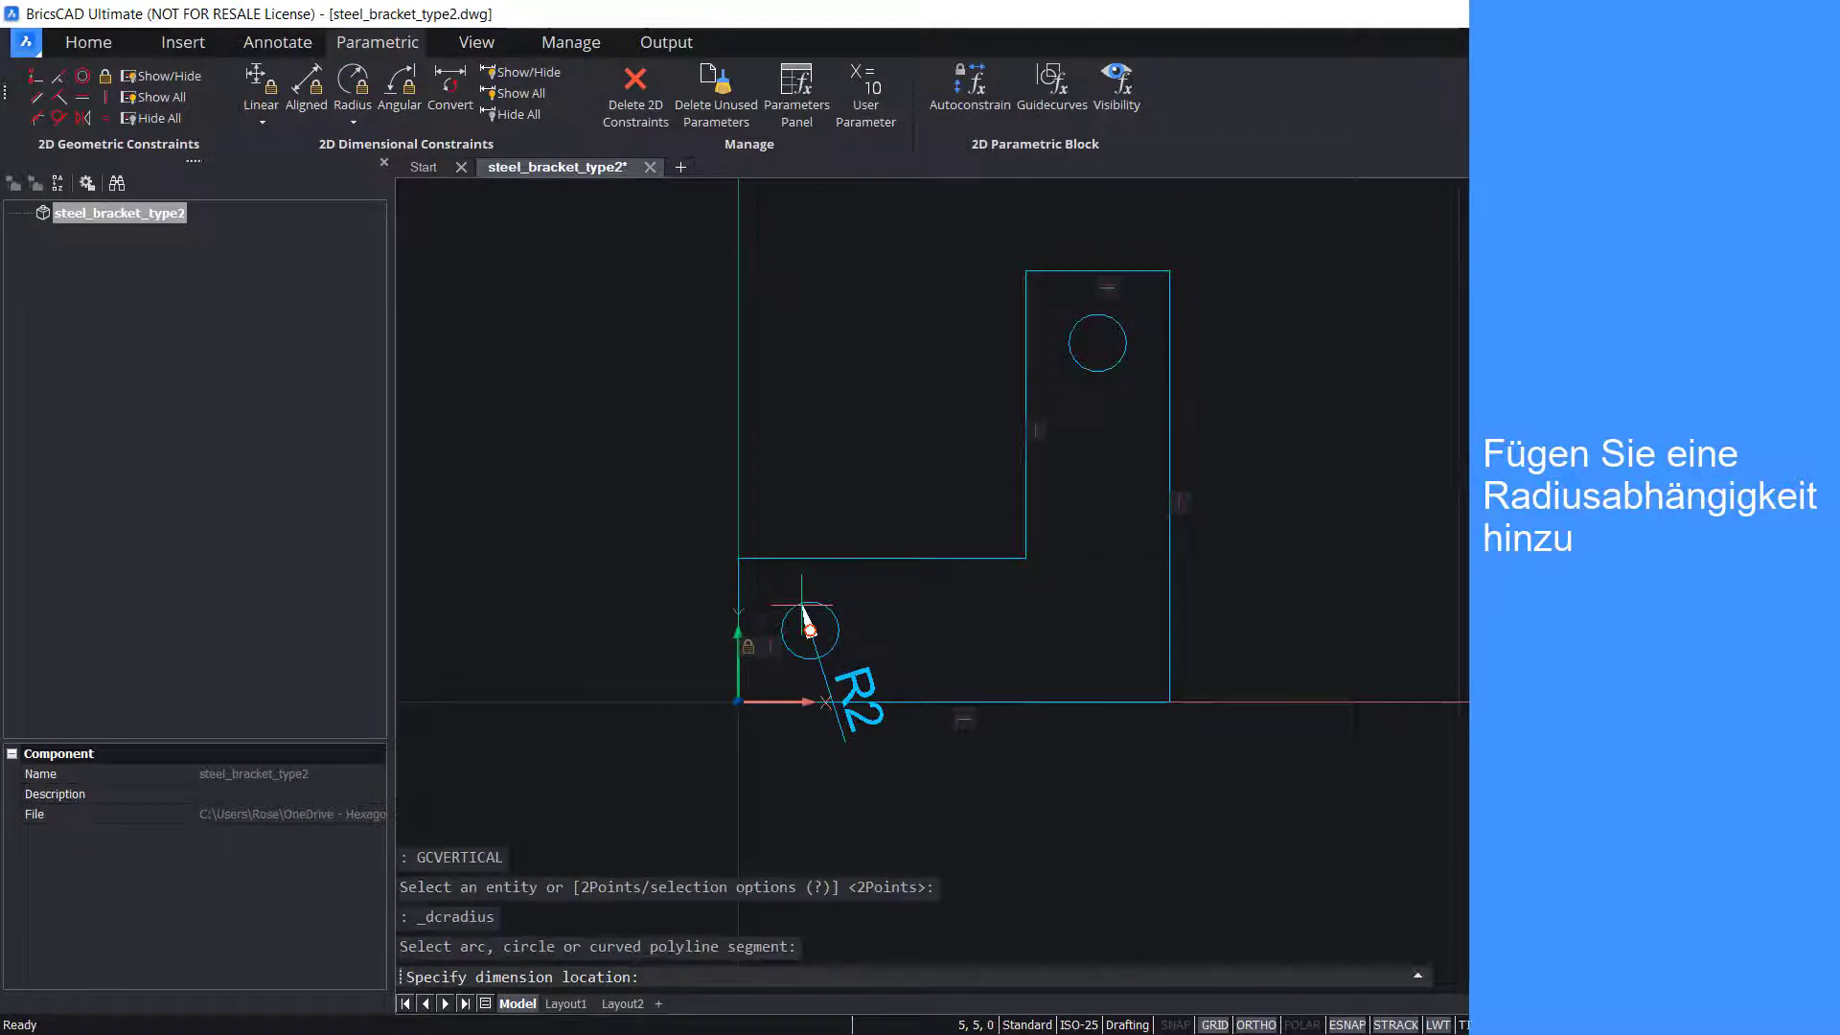
click(911, 575)
key(Return)
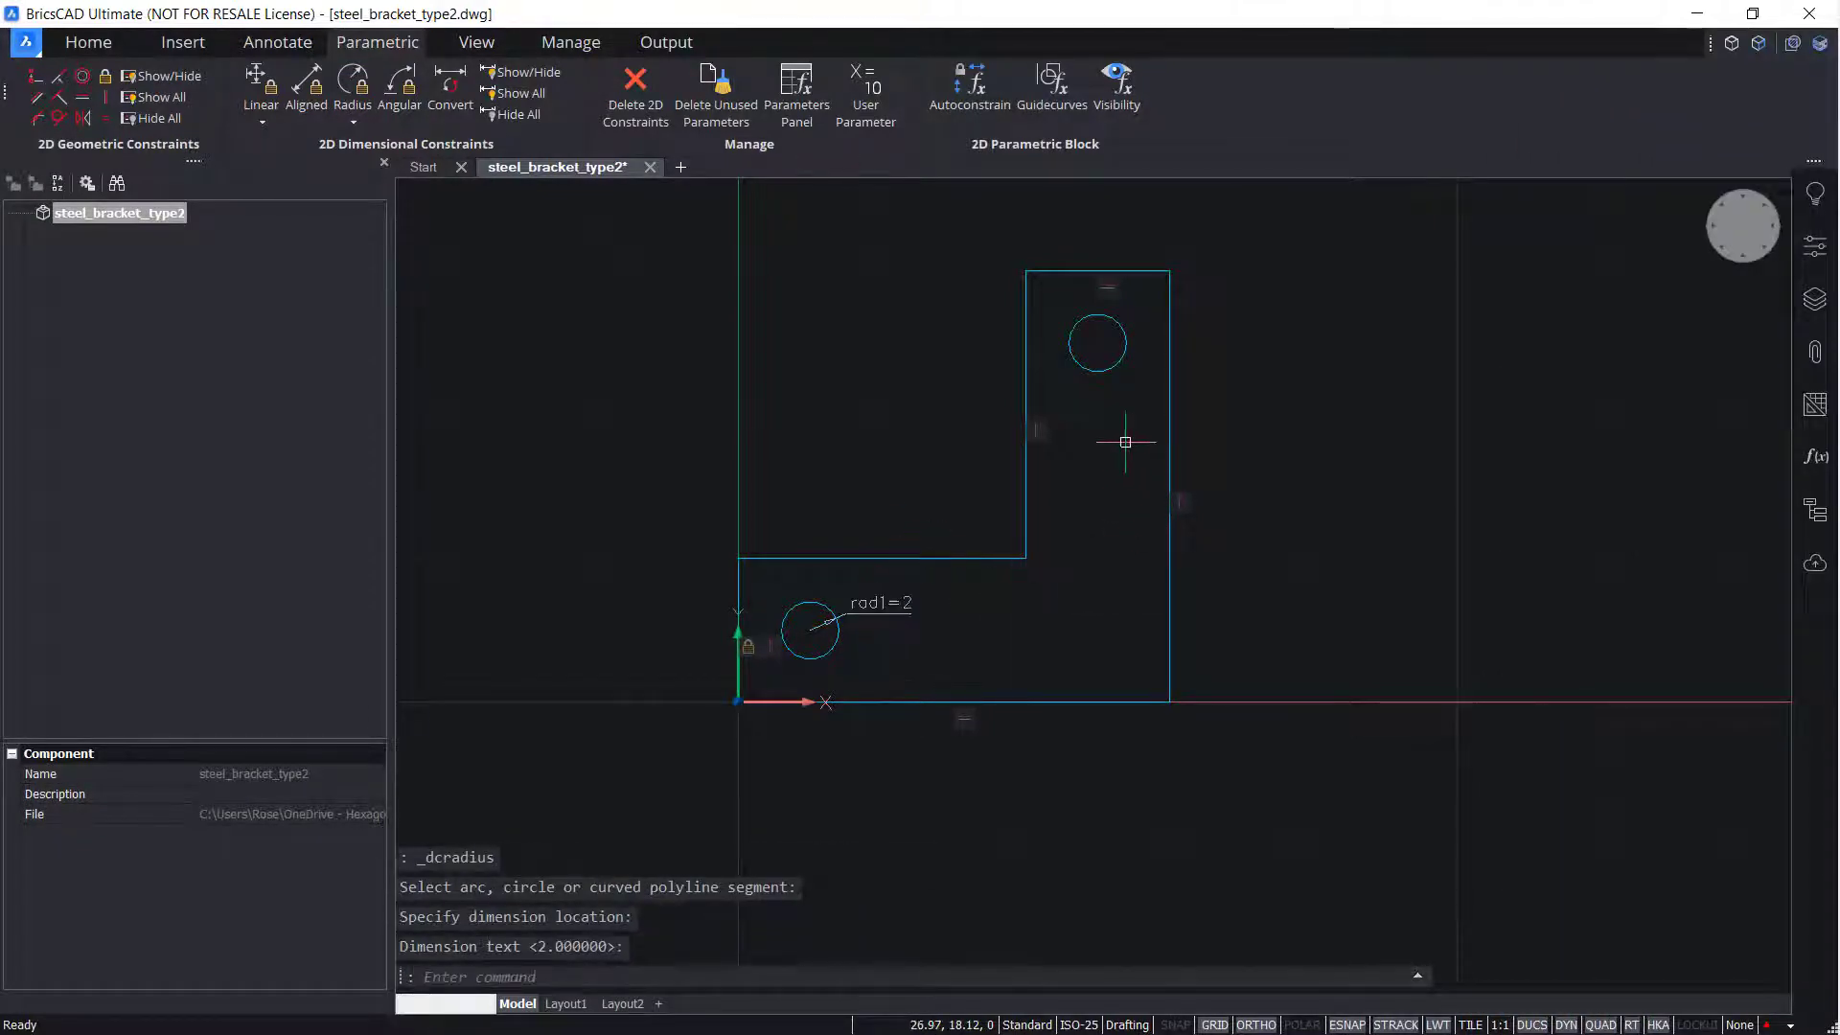
key(Return)
click(1108, 371)
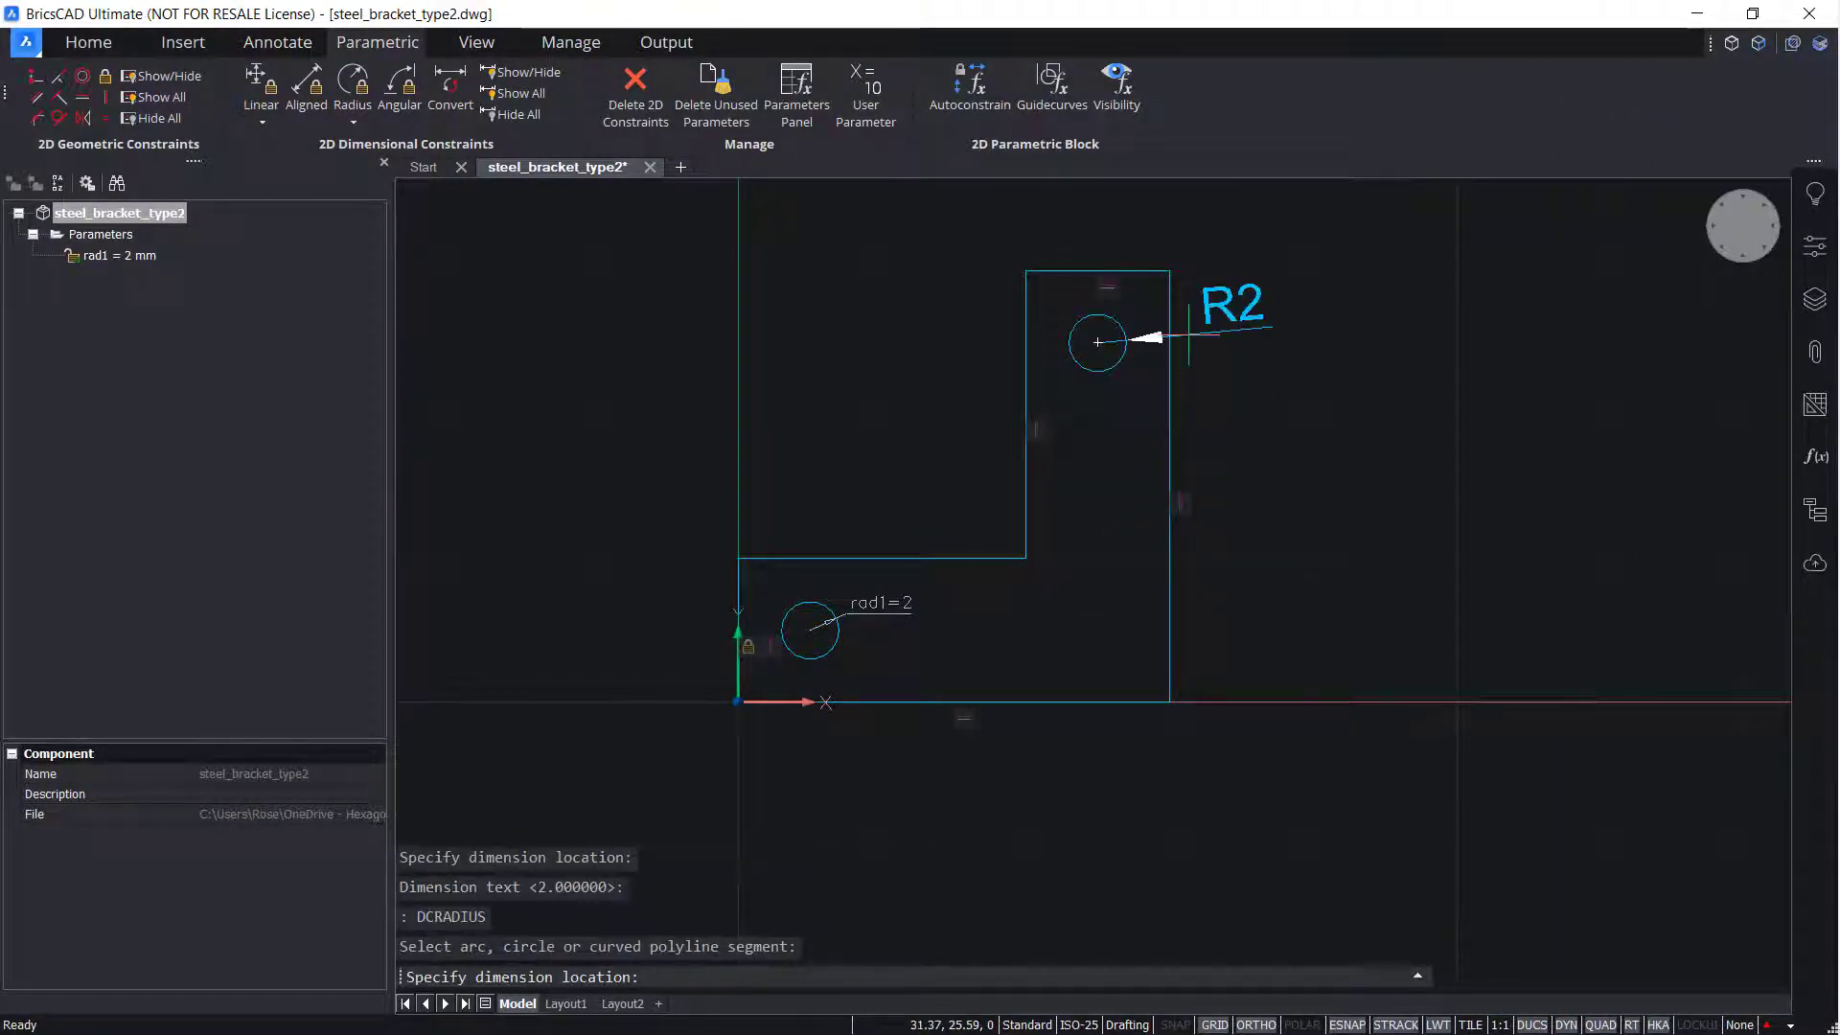
click(1151, 315)
Accept radius 2 for the upper circle and create a new parameter named hole equal to 1.5.
key(Return)
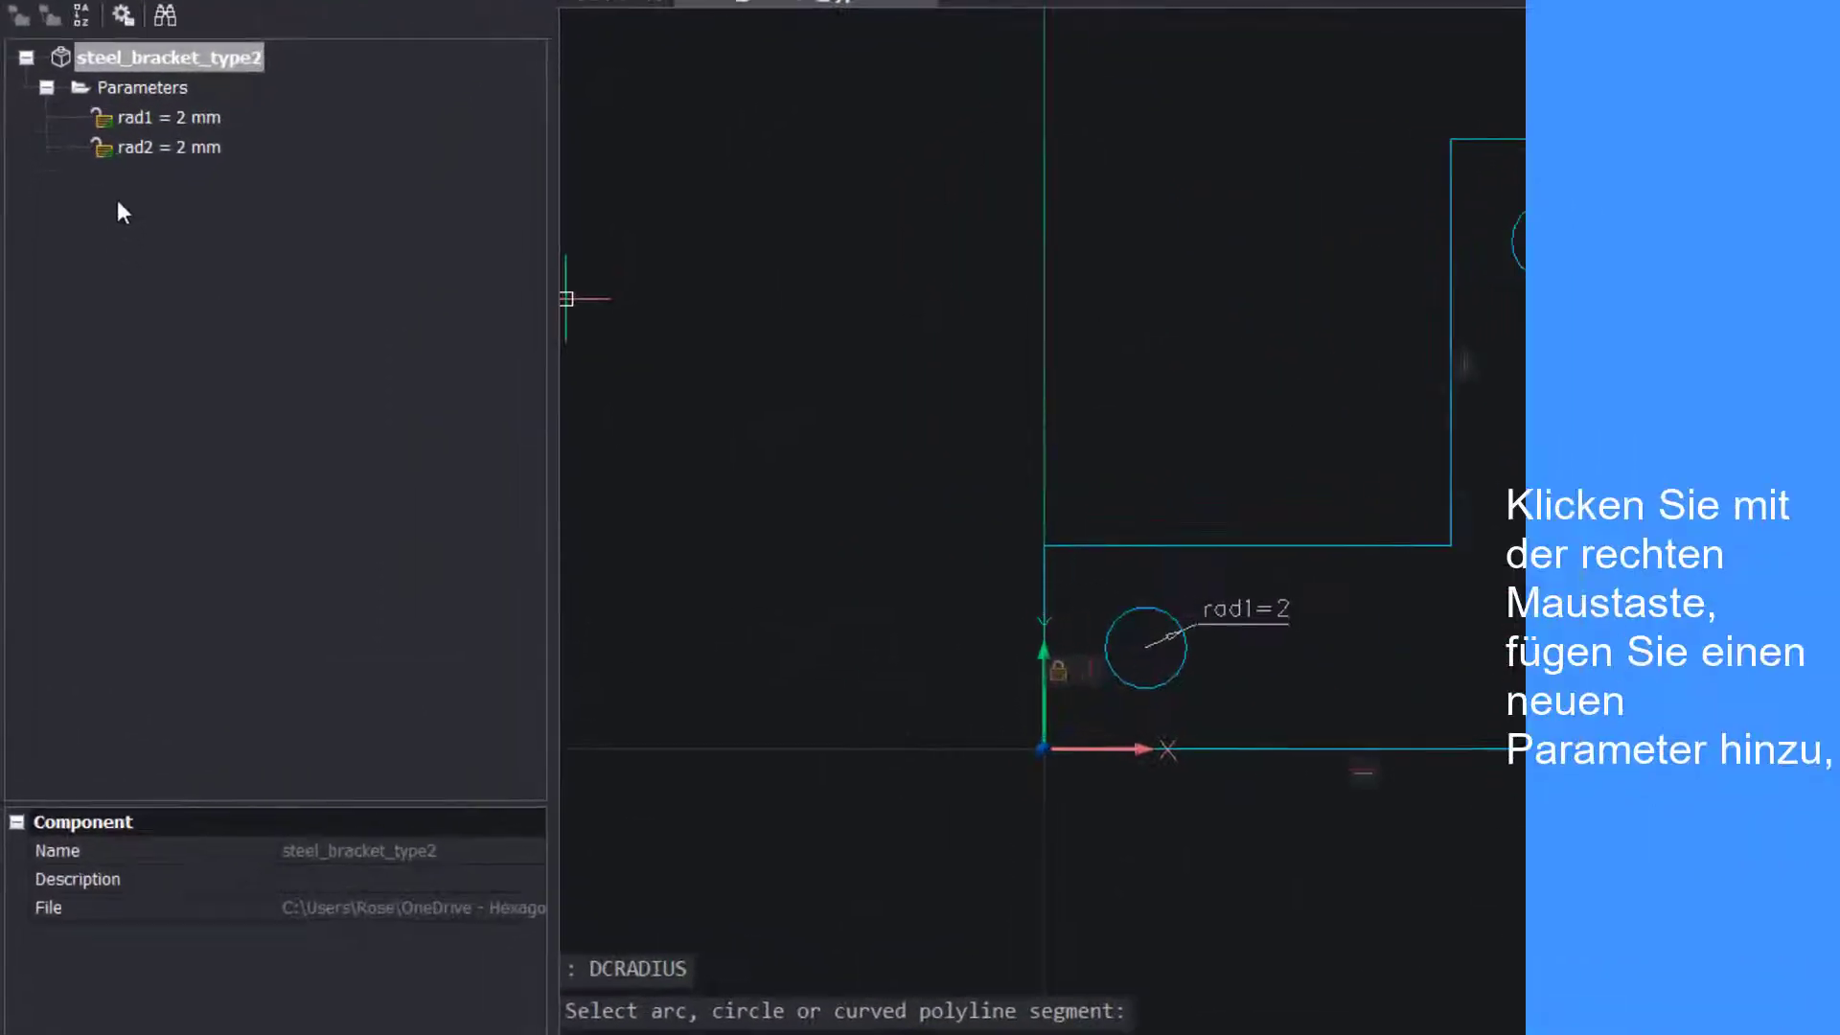
right_click(142, 67)
click(184, 74)
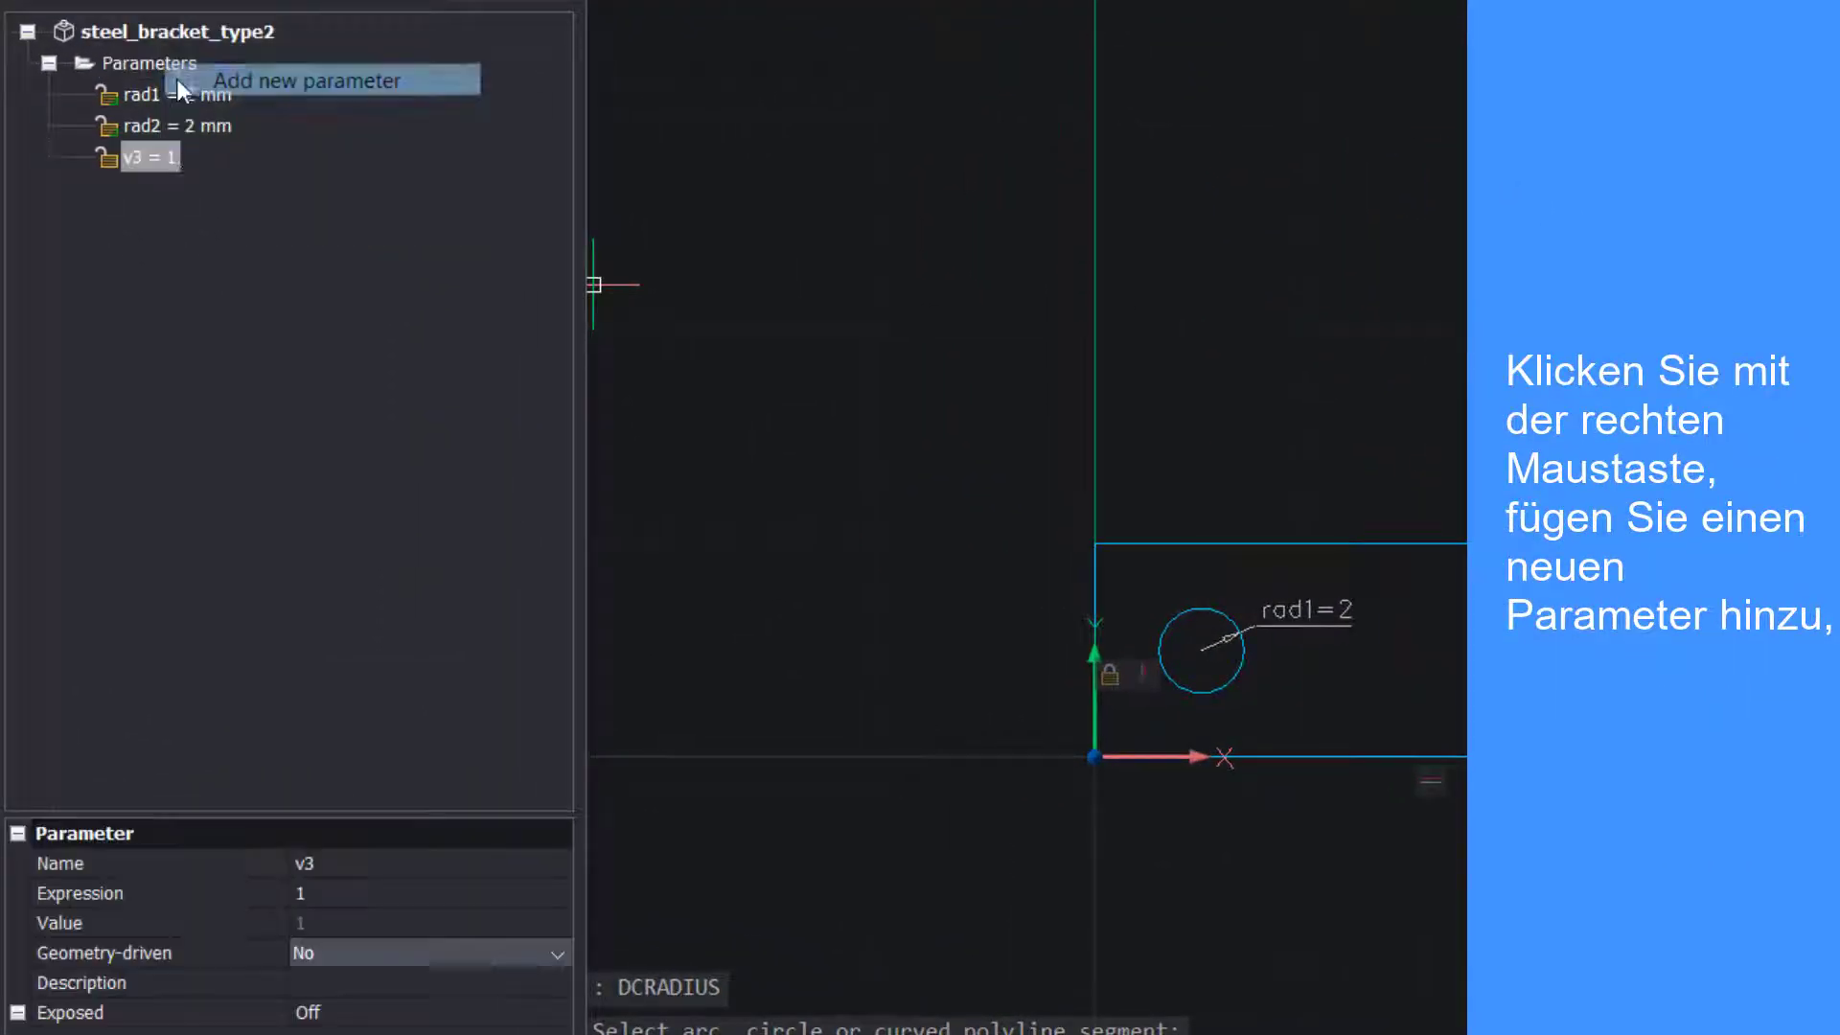
click(372, 863)
text(hol)
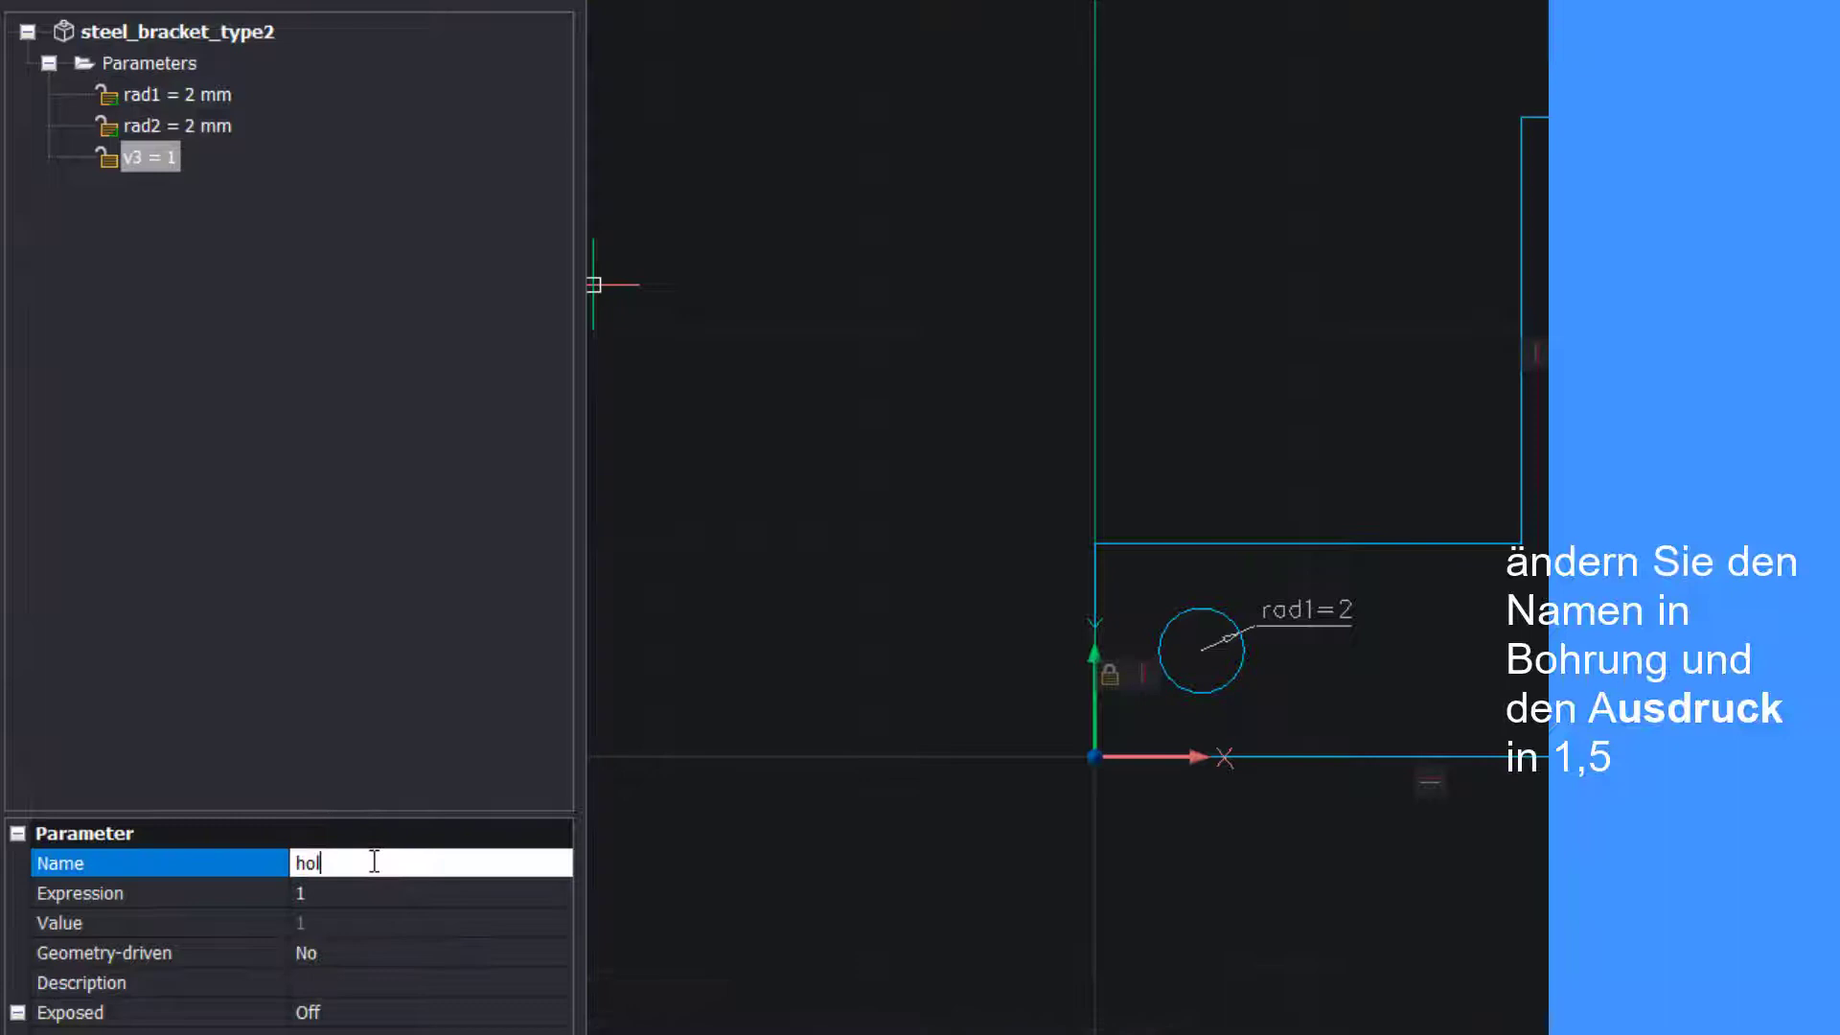
text(e)
click(376, 893)
text(1.5)
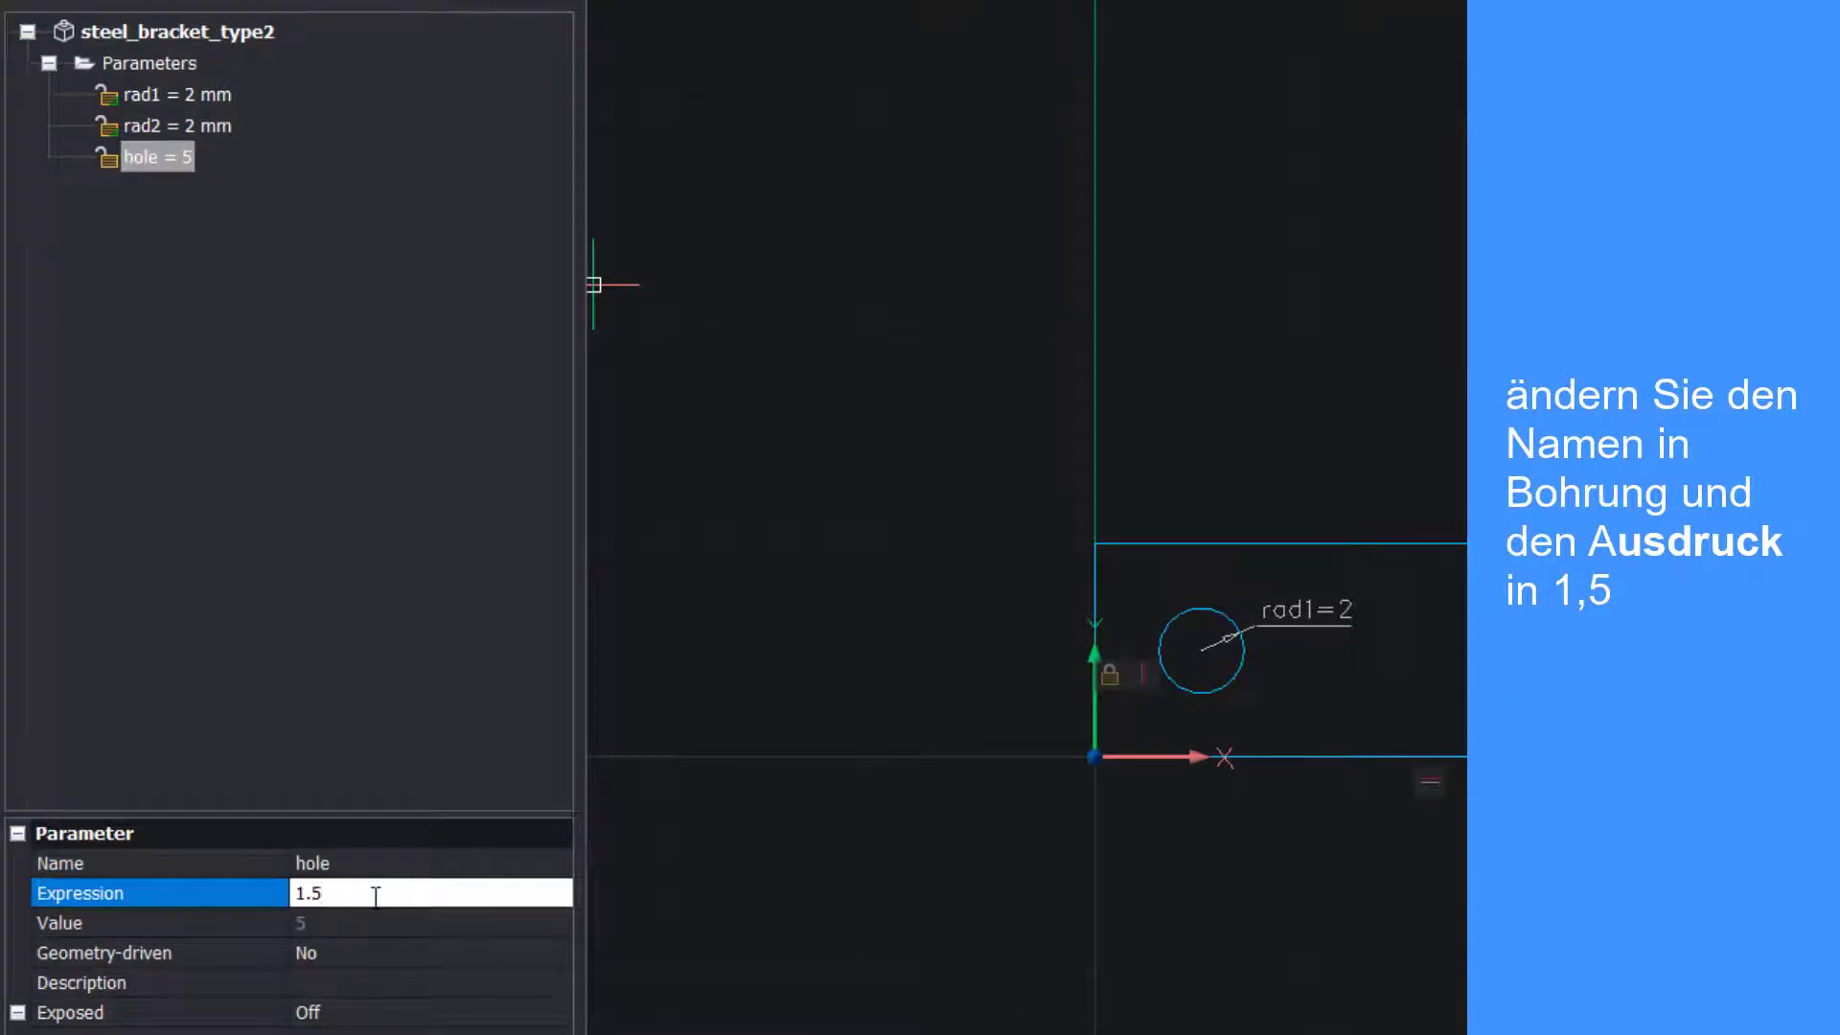
Set the rad1 and rad2 expressions to hole, then animate the hole parameter.
click(209, 104)
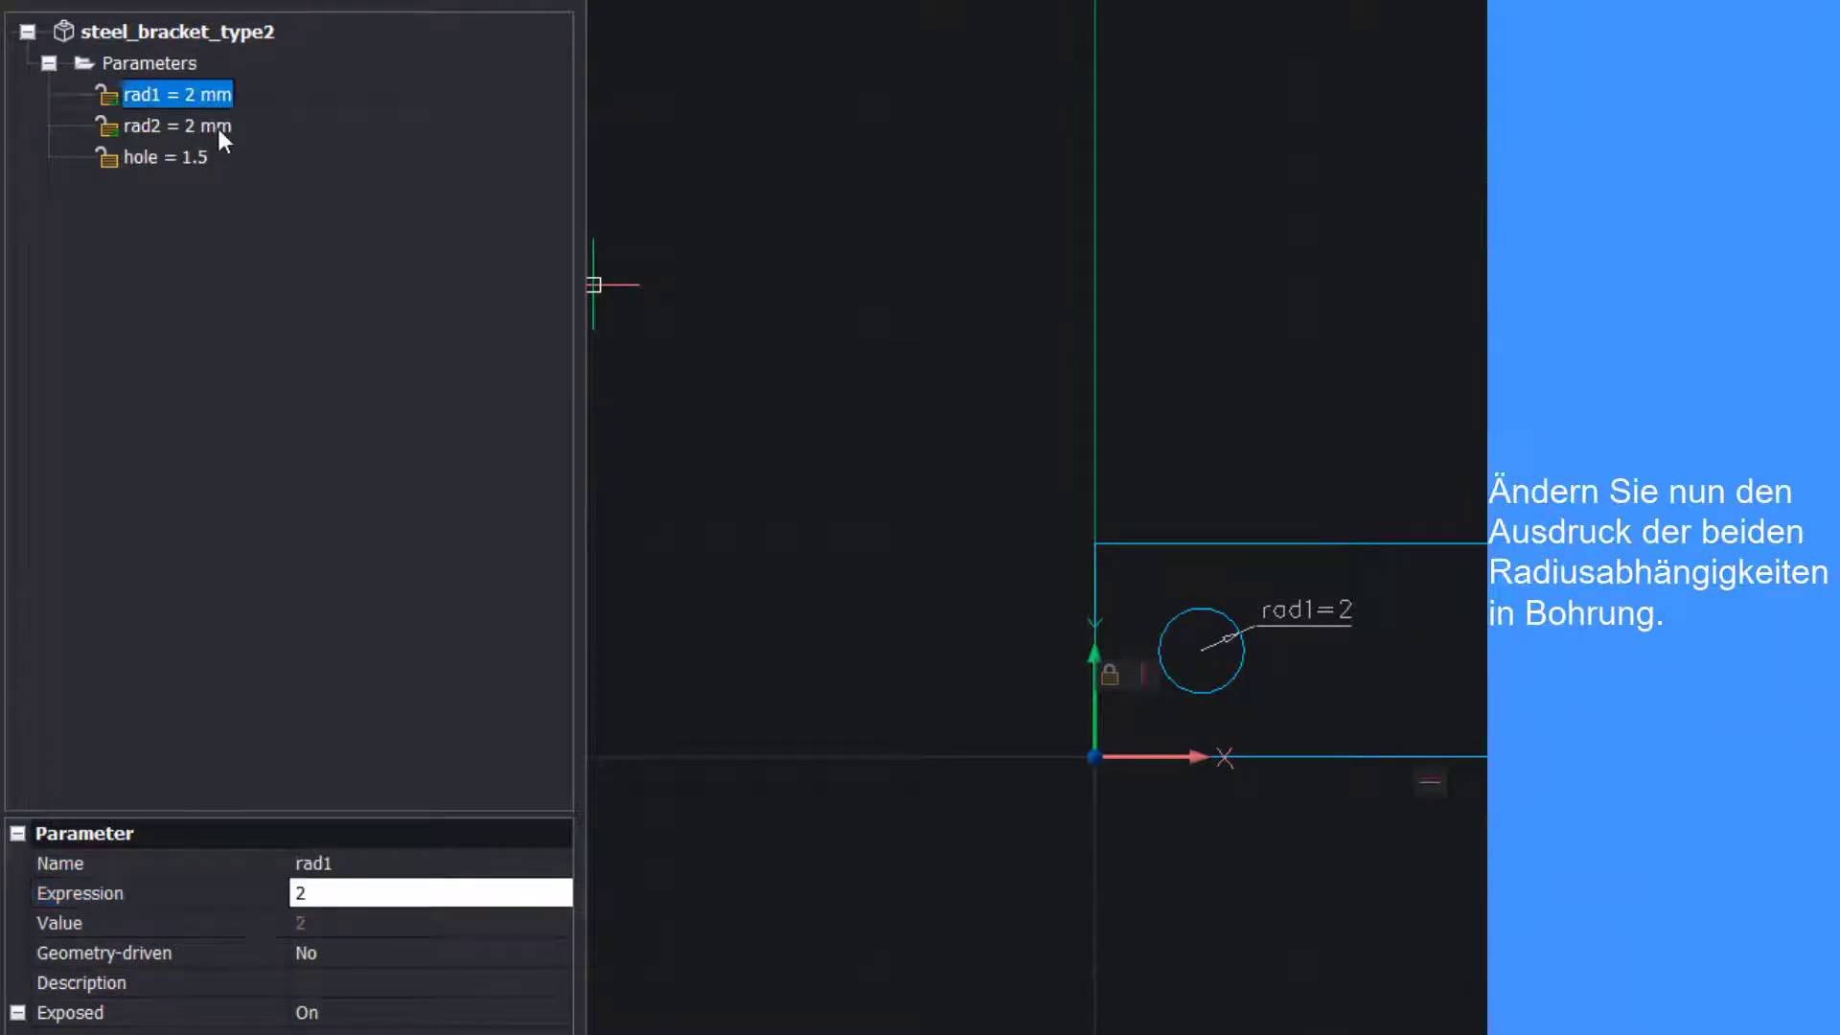
ctrl+click(215, 125)
click(320, 892)
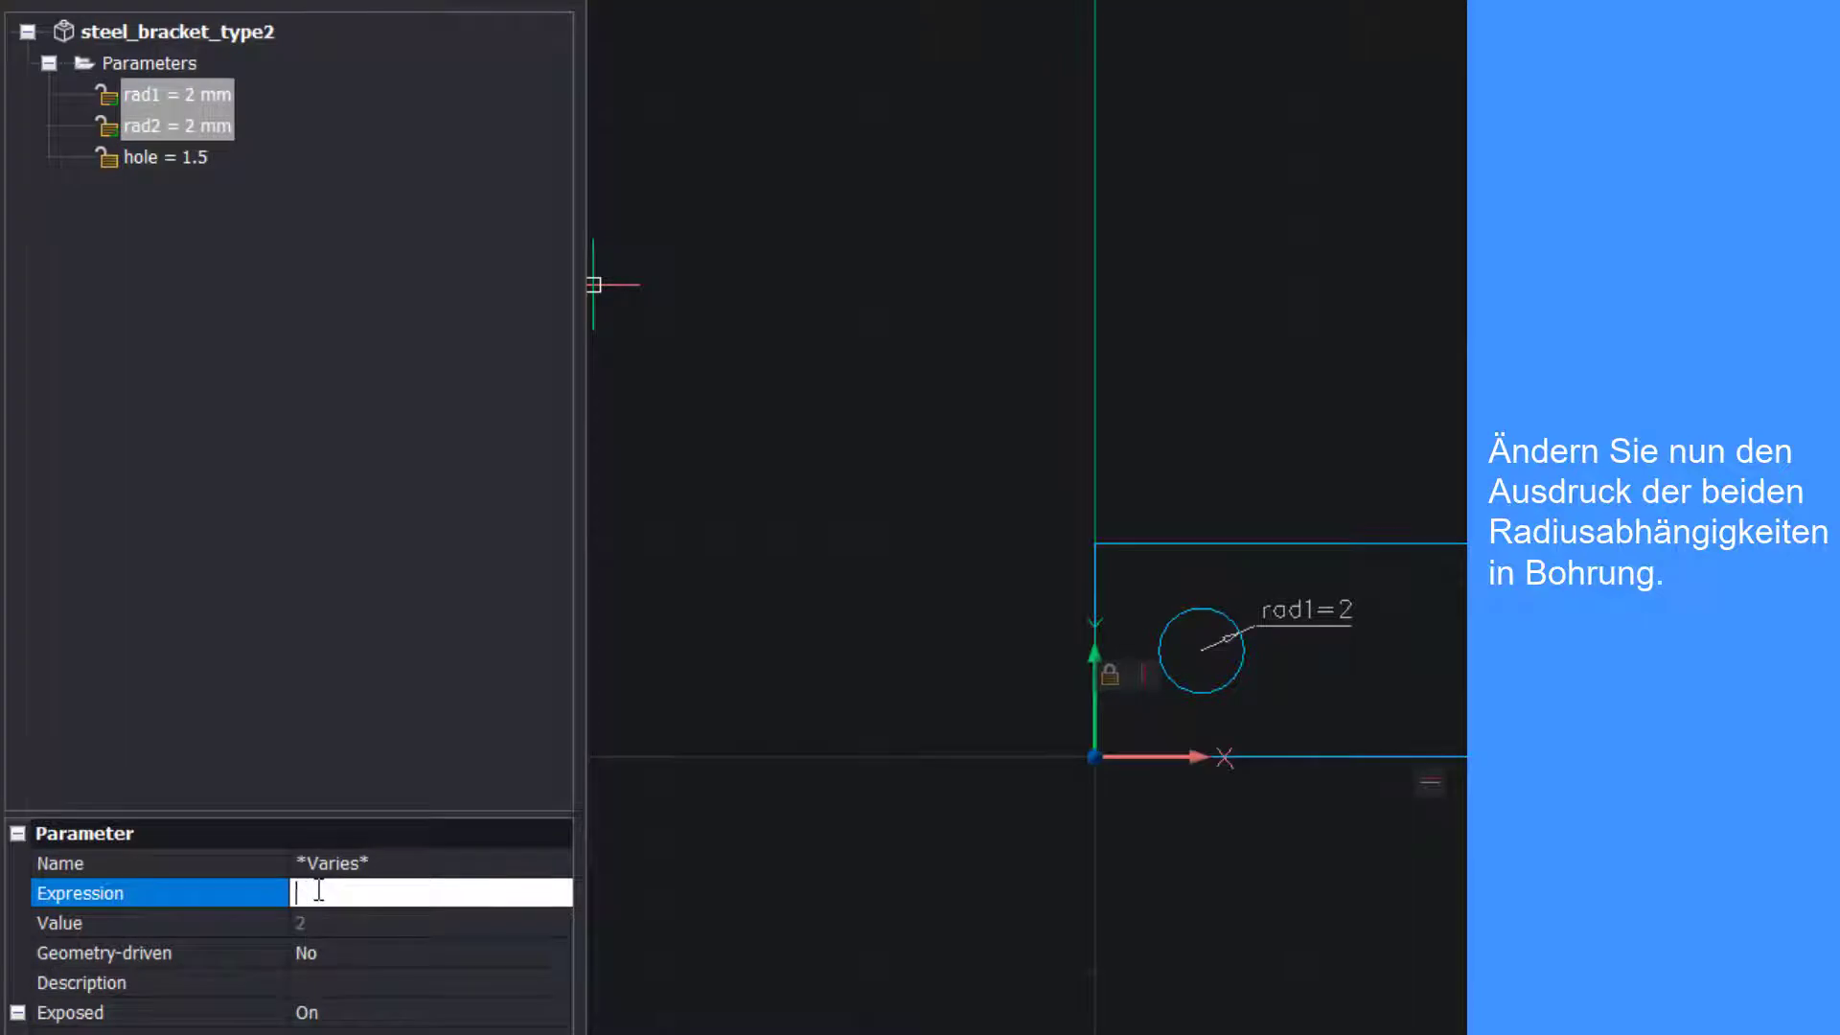
text(hole)
key(Return)
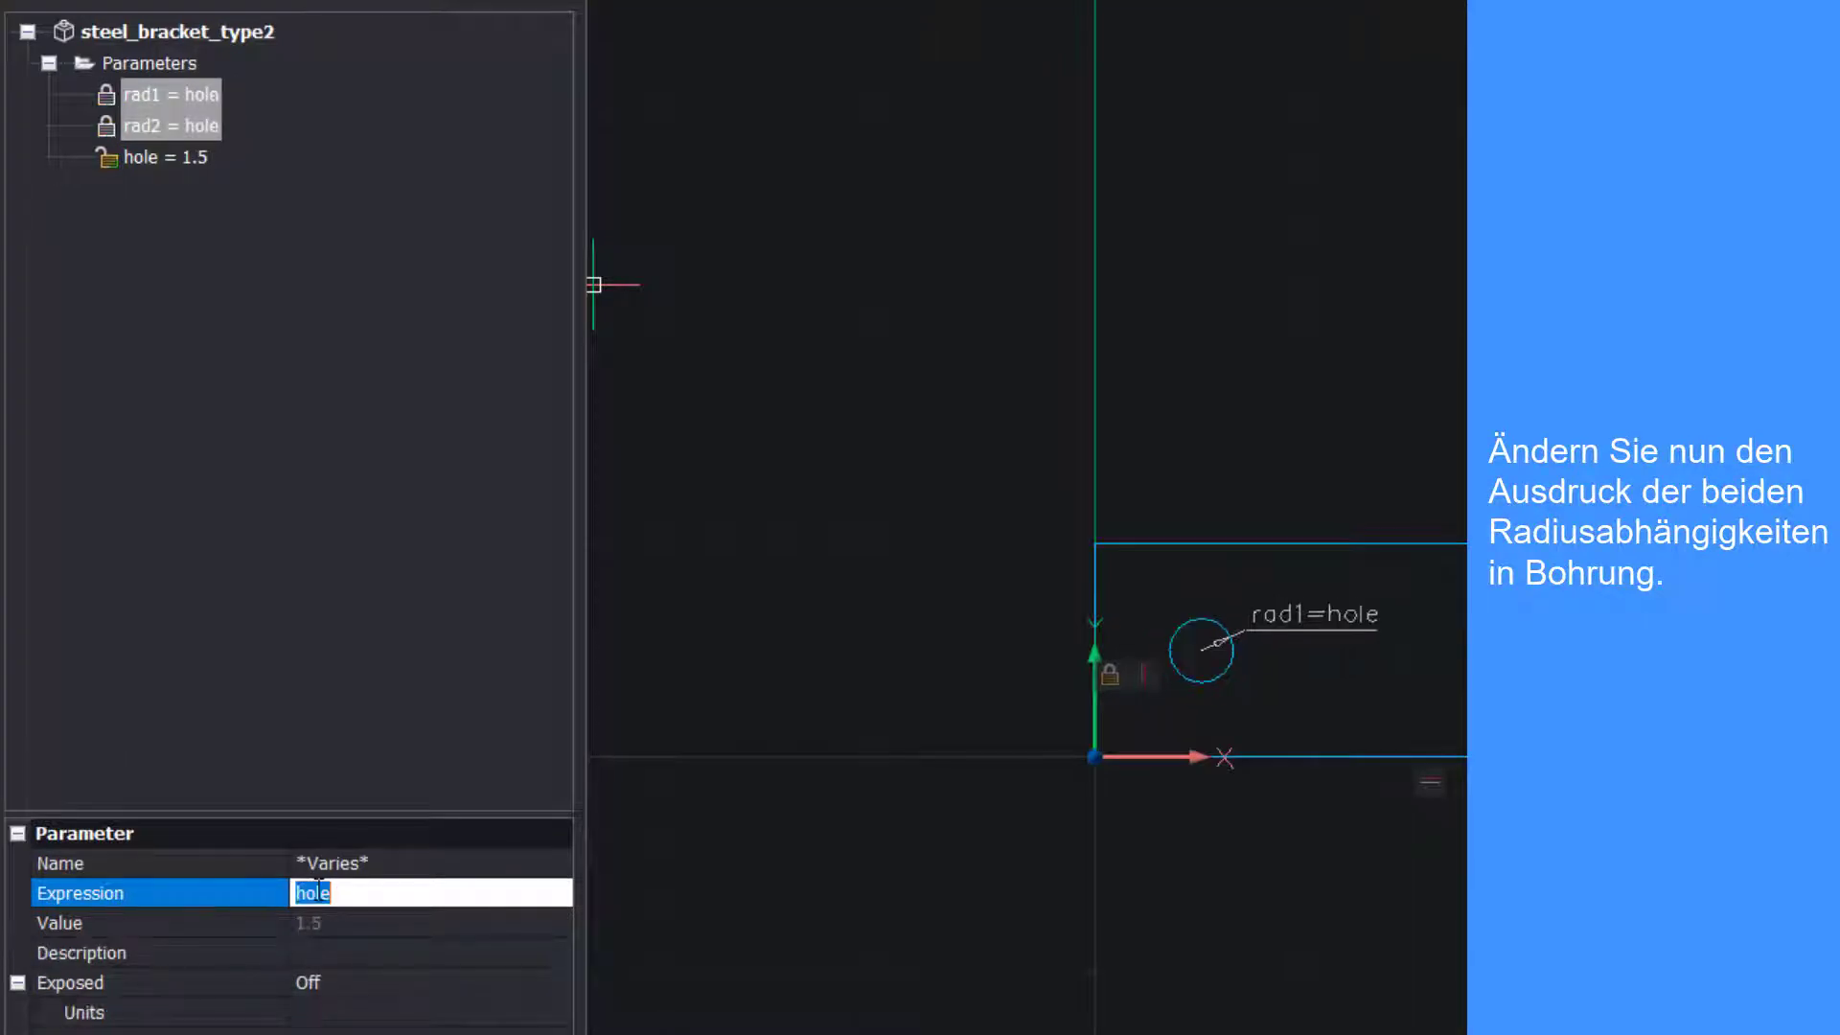
click(324, 376)
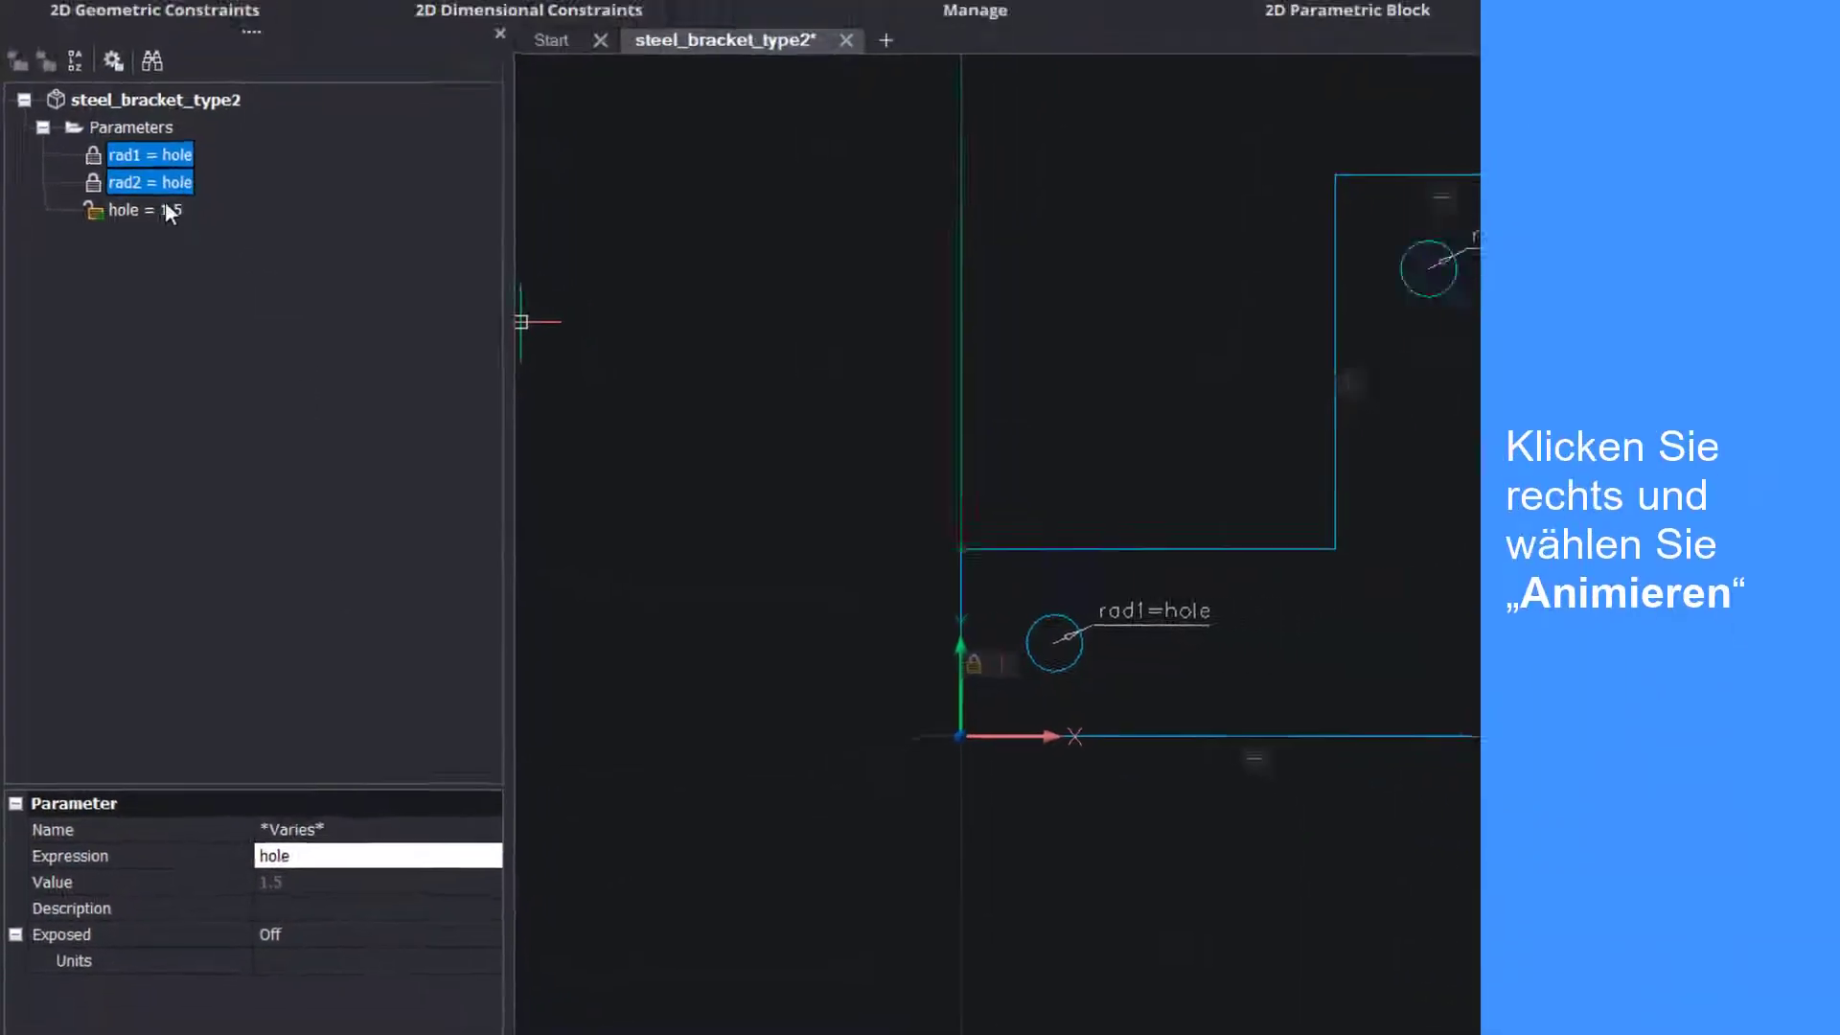
right_click(165, 157)
click(228, 229)
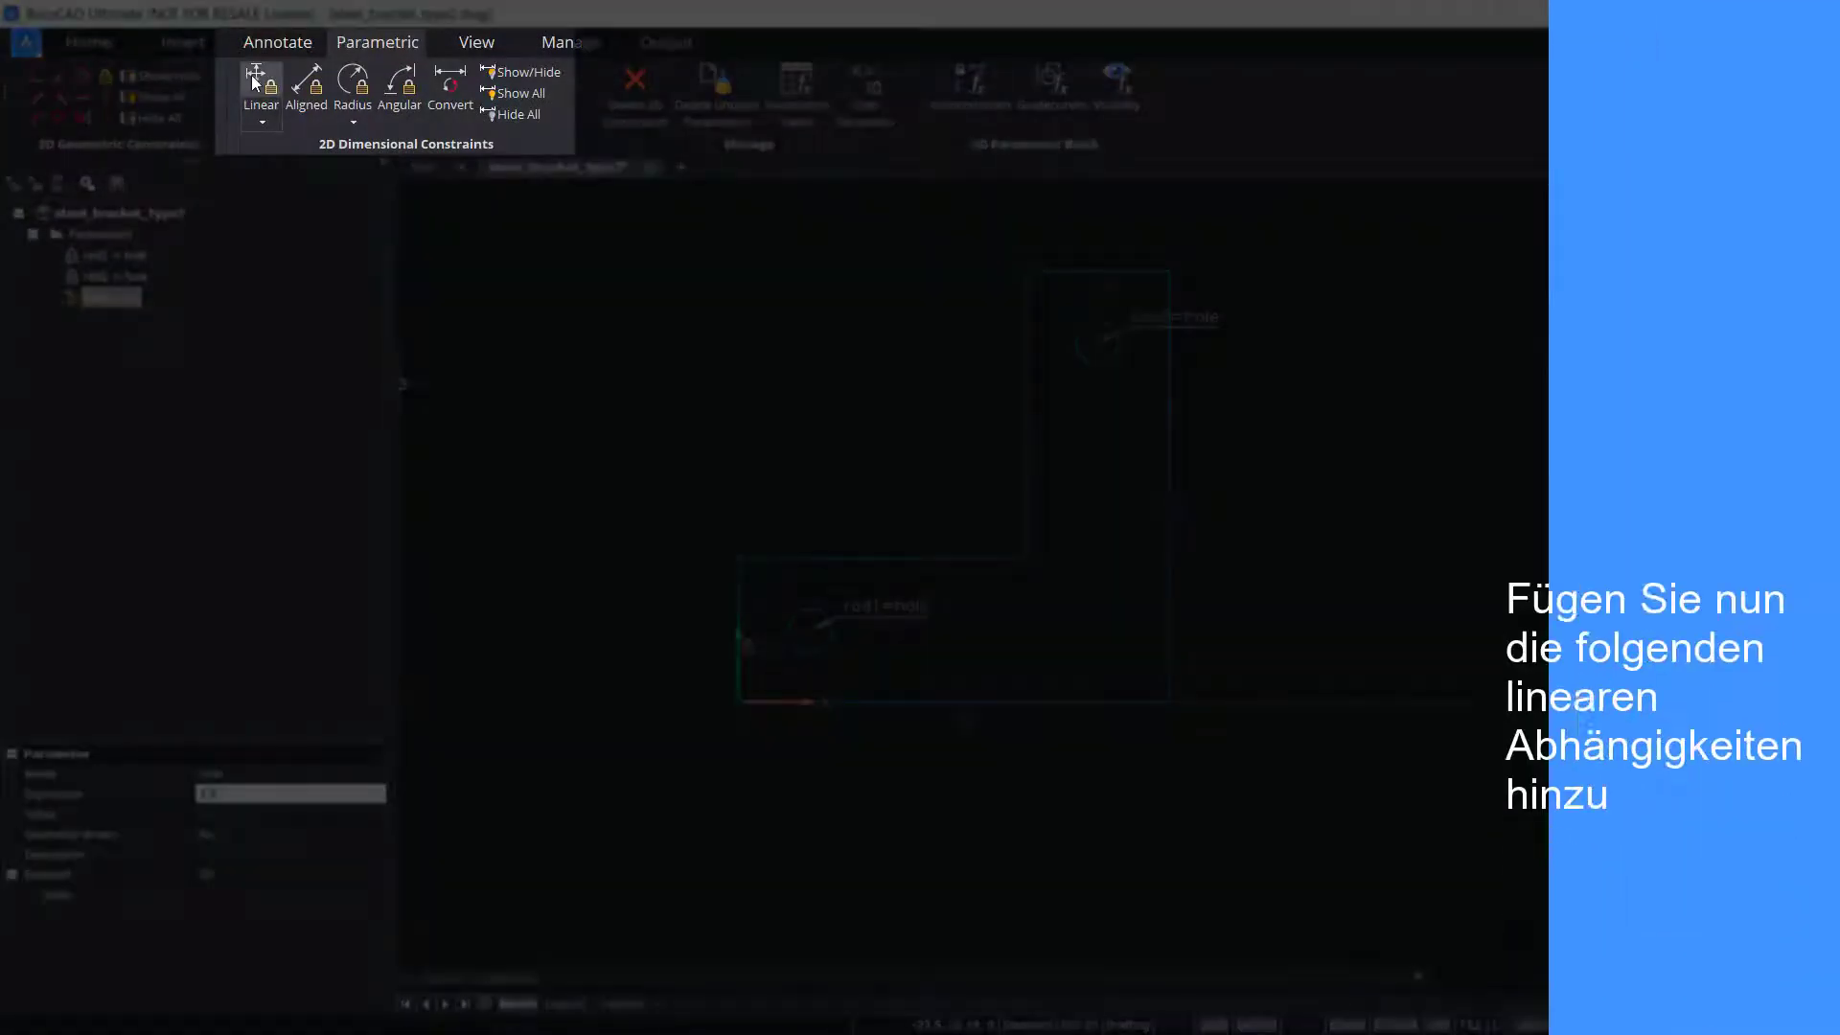
Add linear constraints d1 = 30 along the base and d2 = 30 up the right side.
click(253, 76)
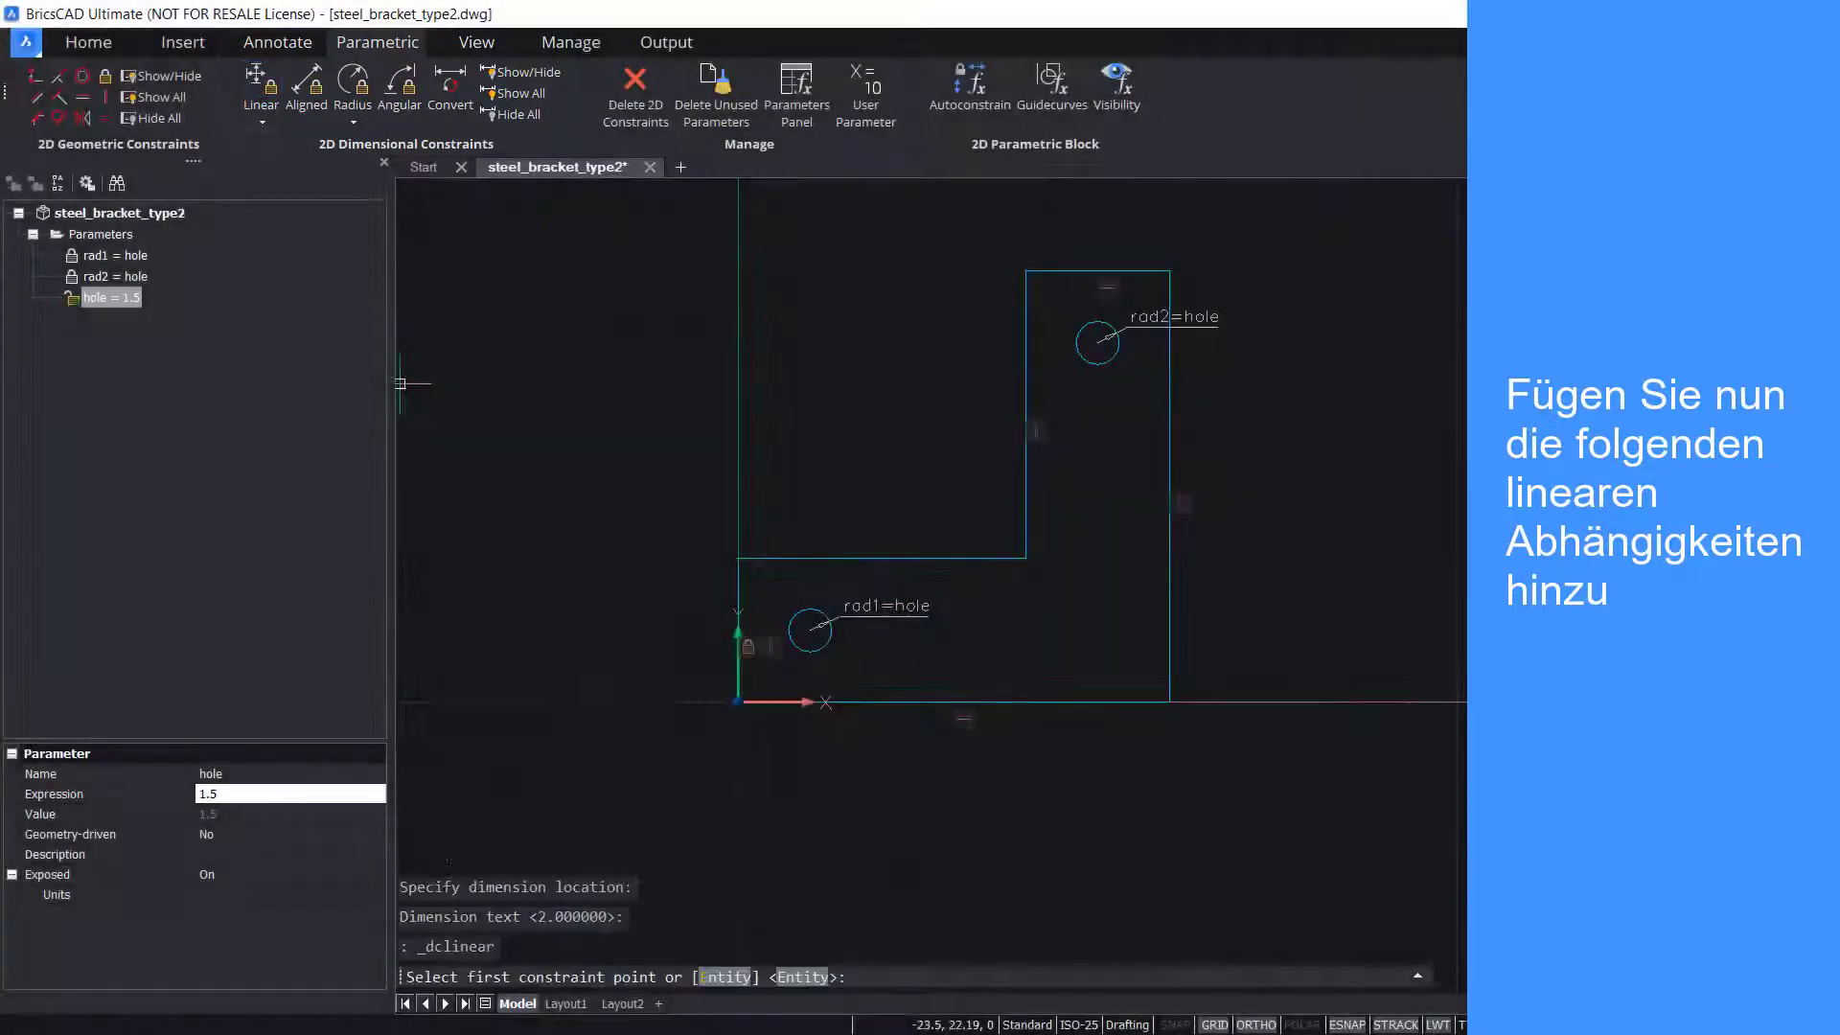
click(738, 703)
click(1170, 702)
click(1224, 838)
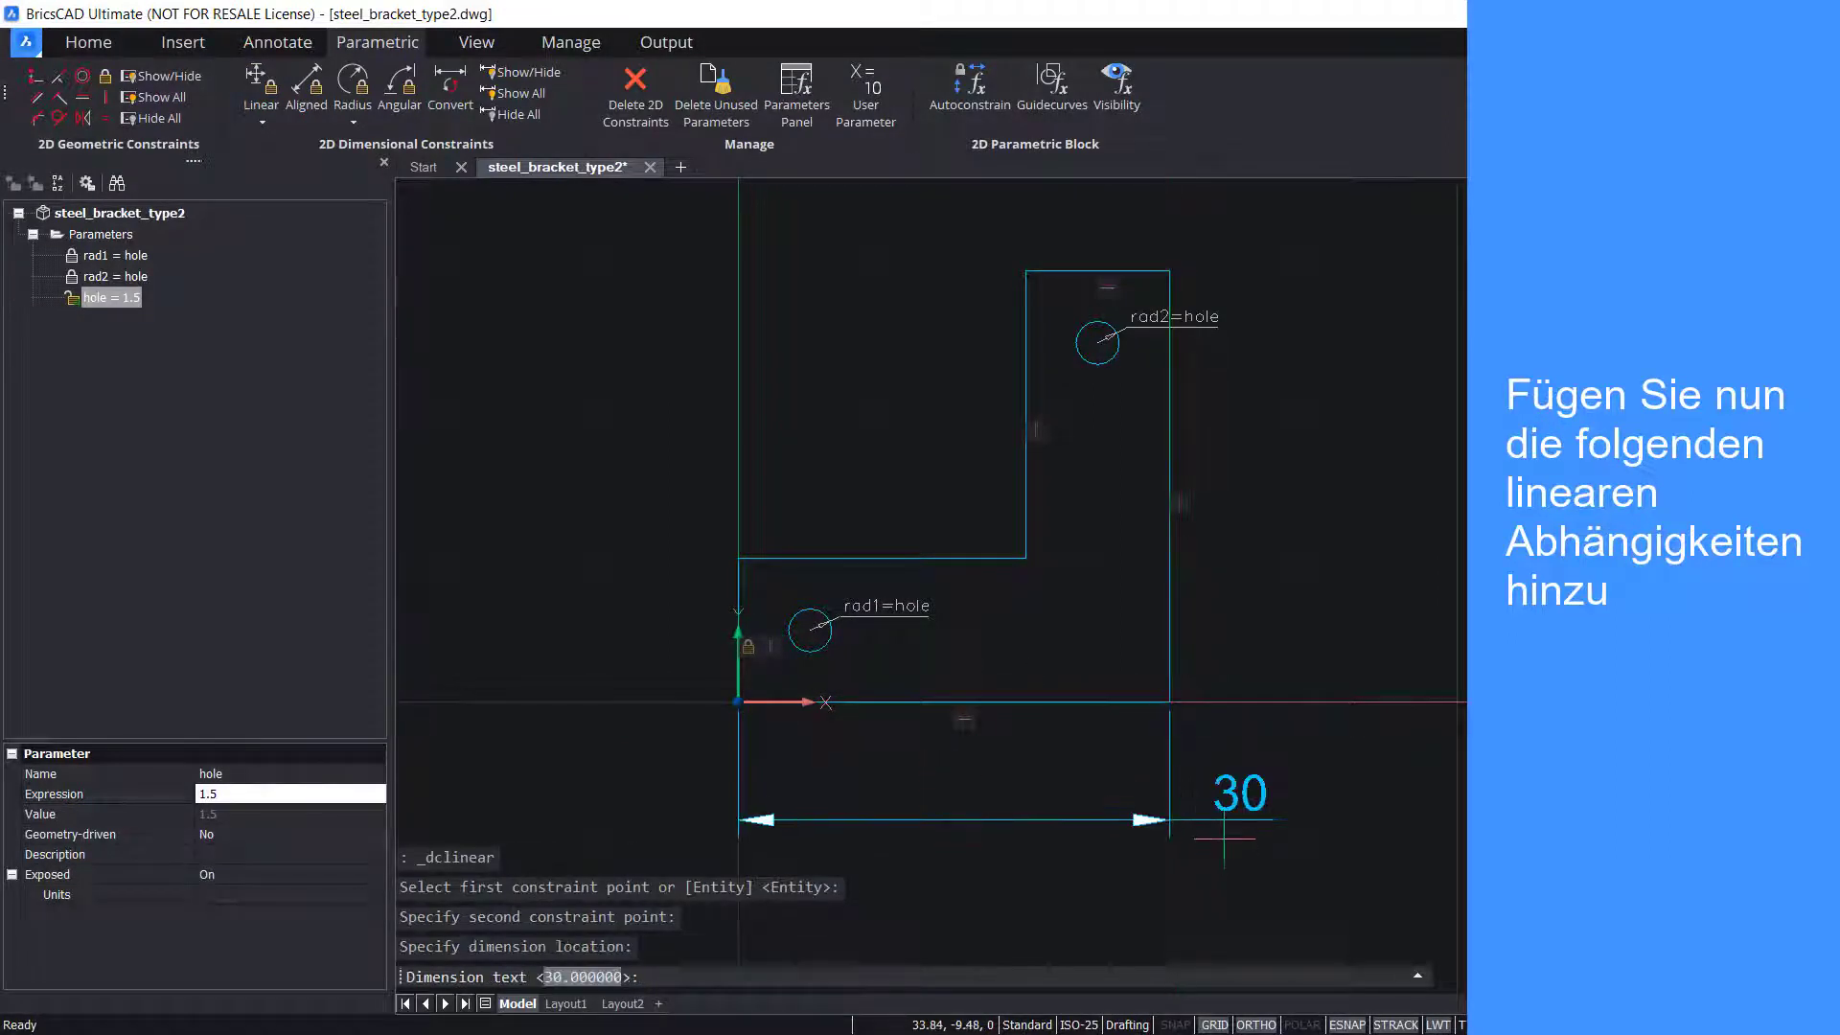
key(Return)
key(Return)
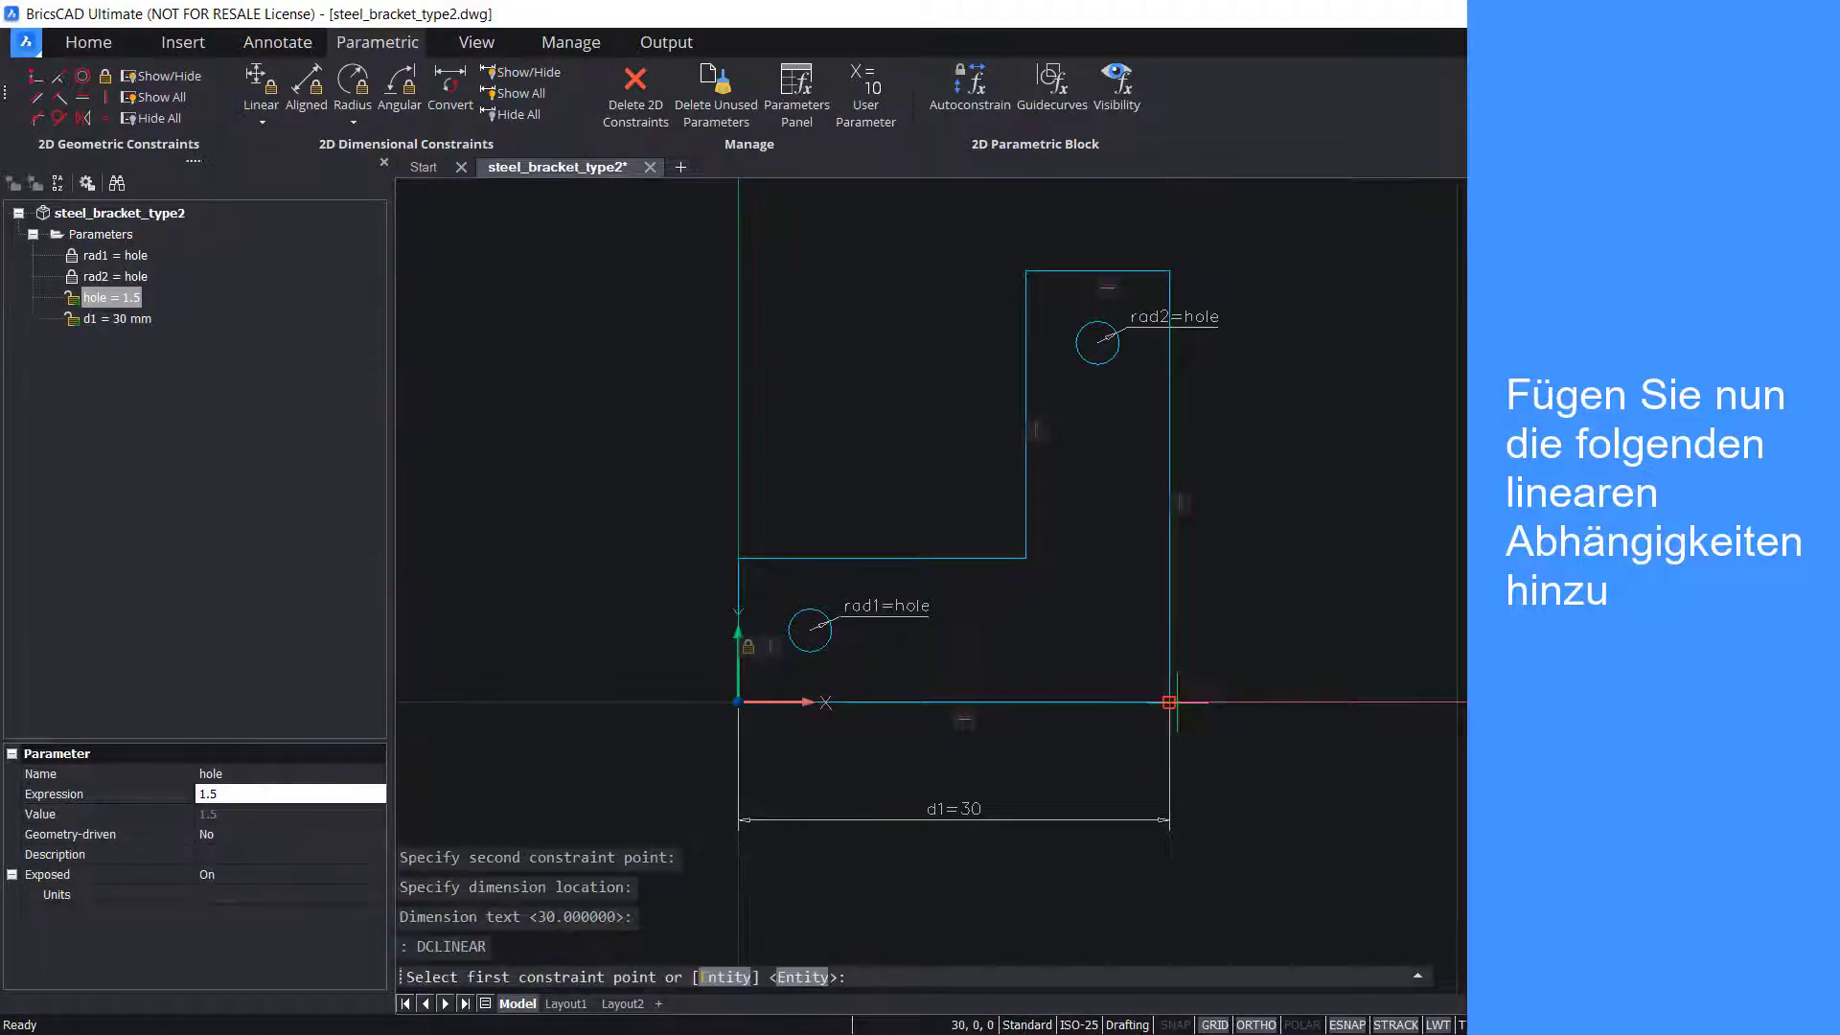
click(1169, 702)
click(1169, 270)
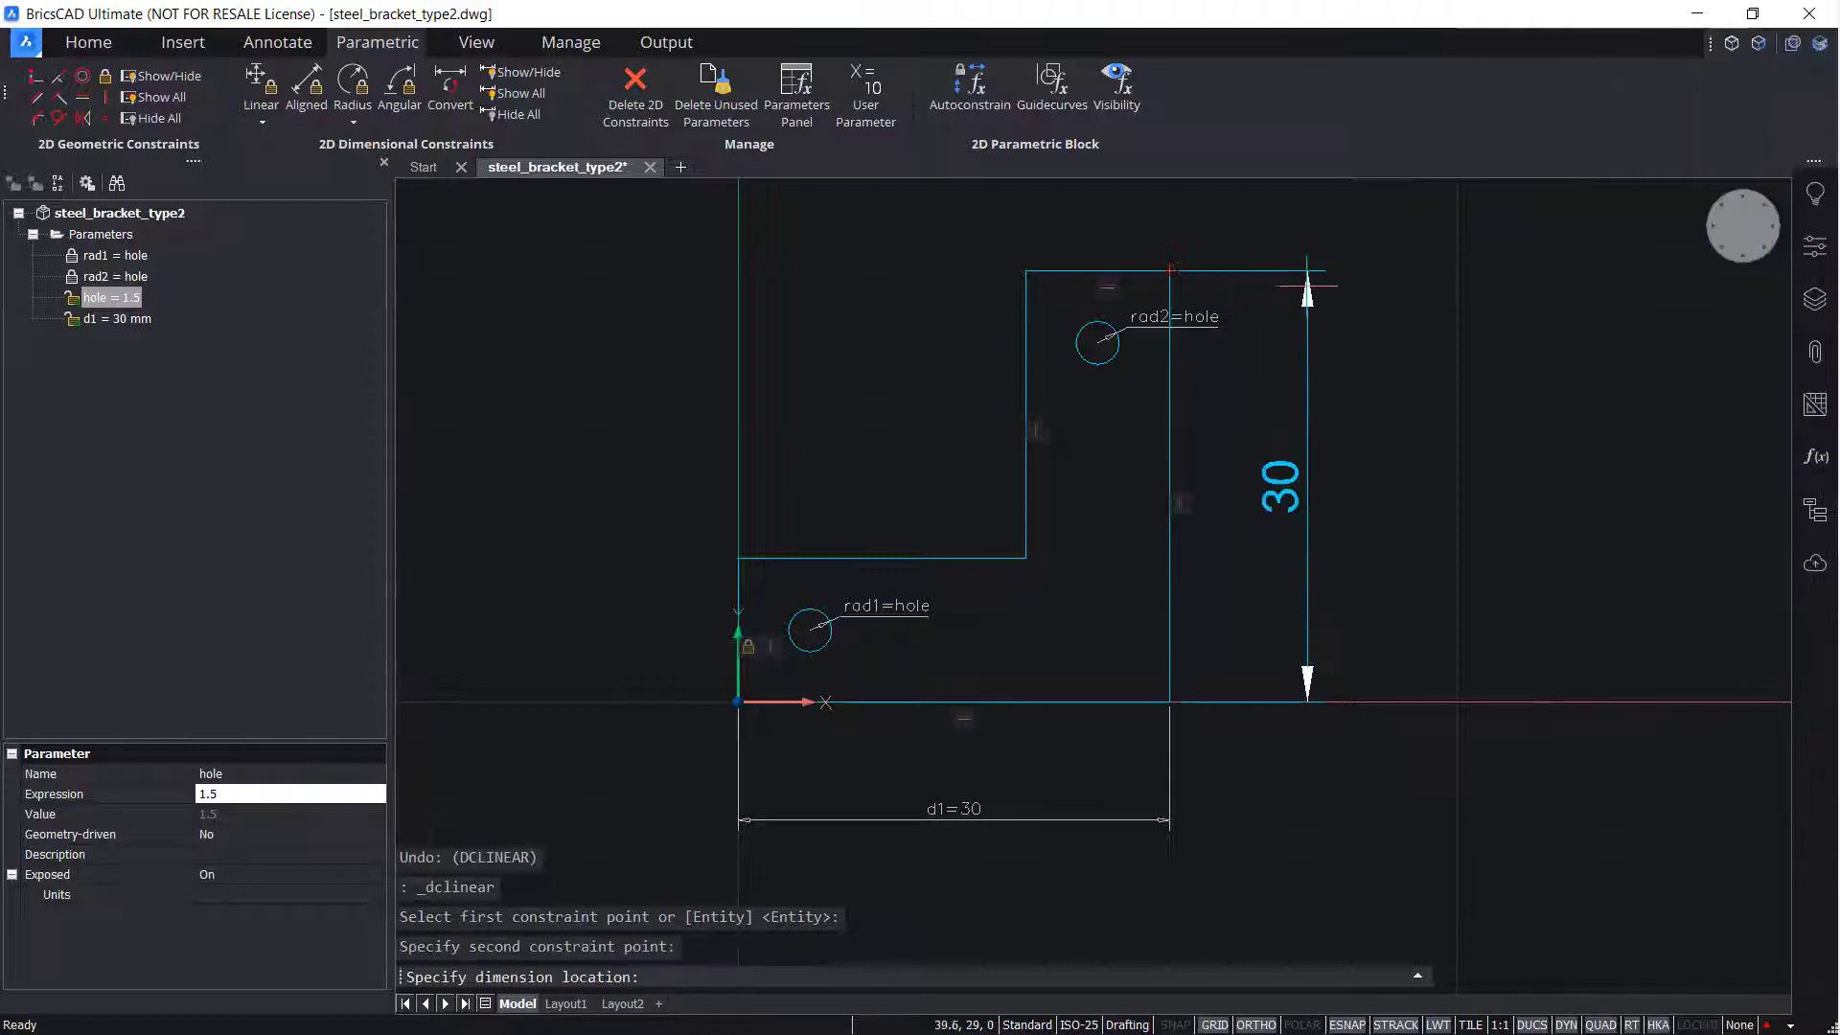
click(1327, 286)
key(Return)
Add the 10 mm linear constraints d3 across the arm top, d4 on the right and d5 on the left.
key(Return)
click(1170, 270)
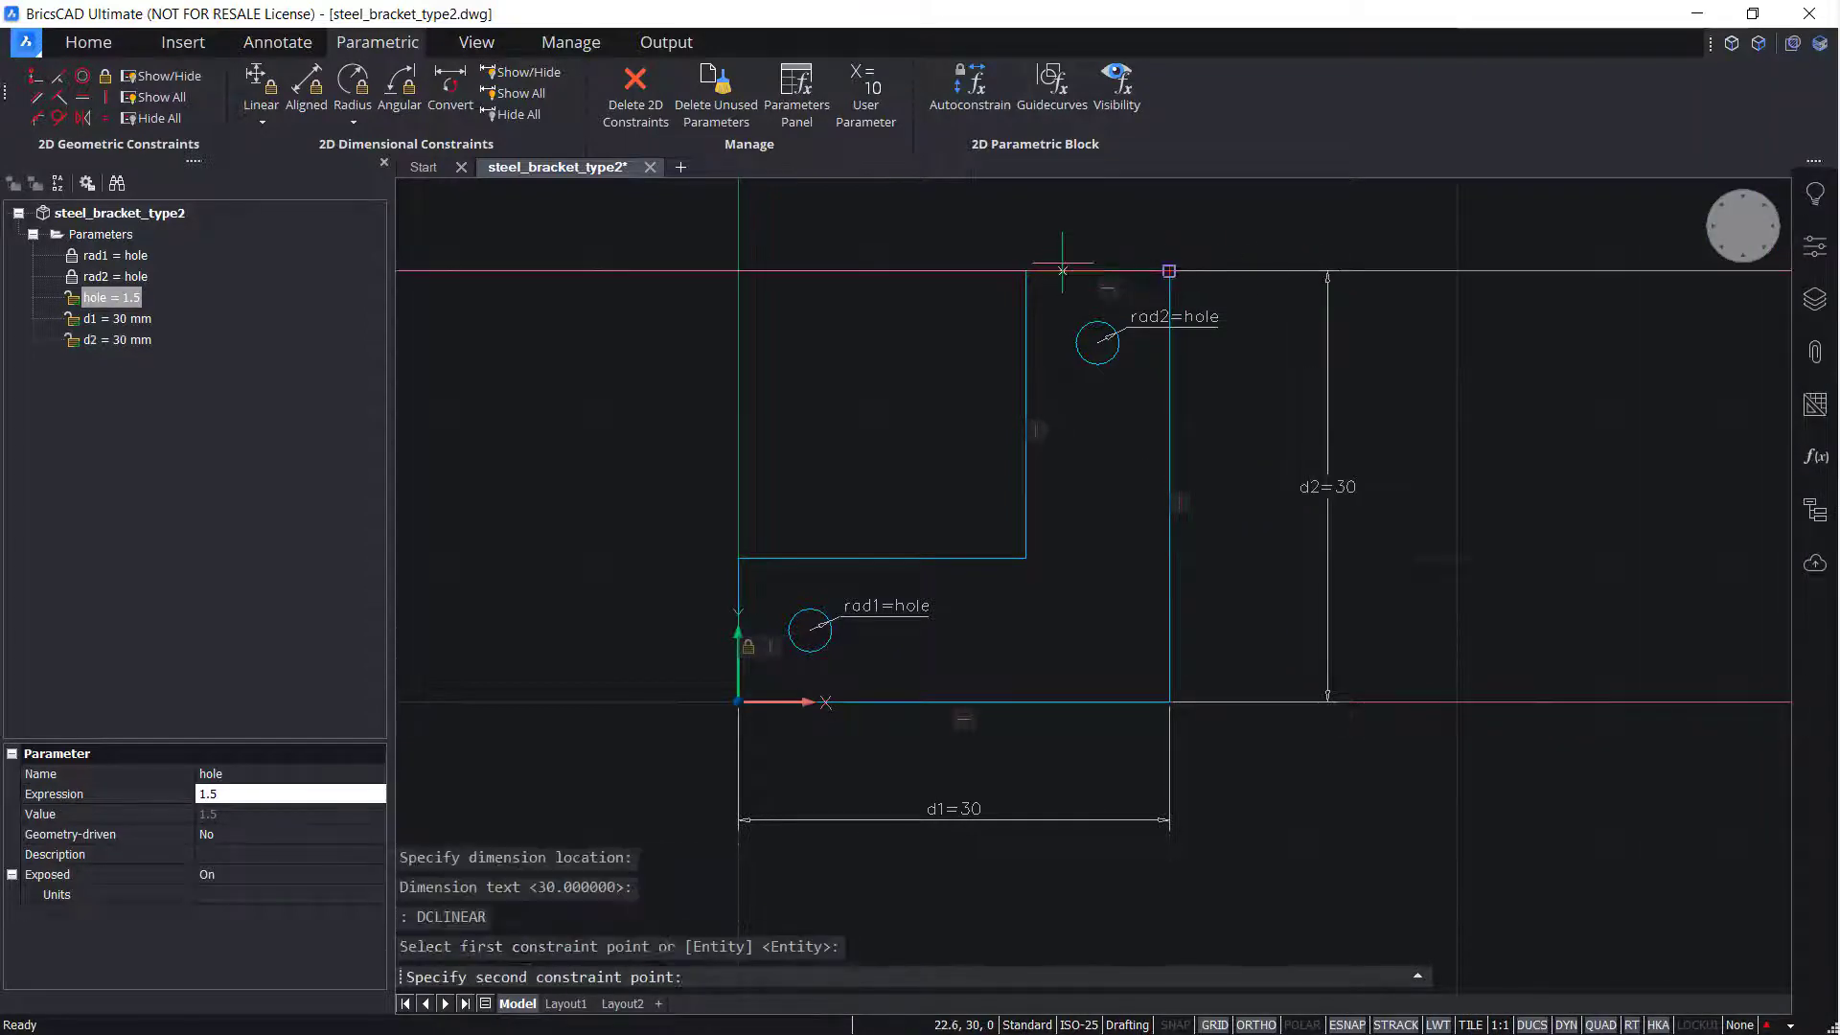
click(1026, 271)
click(1093, 203)
key(Return)
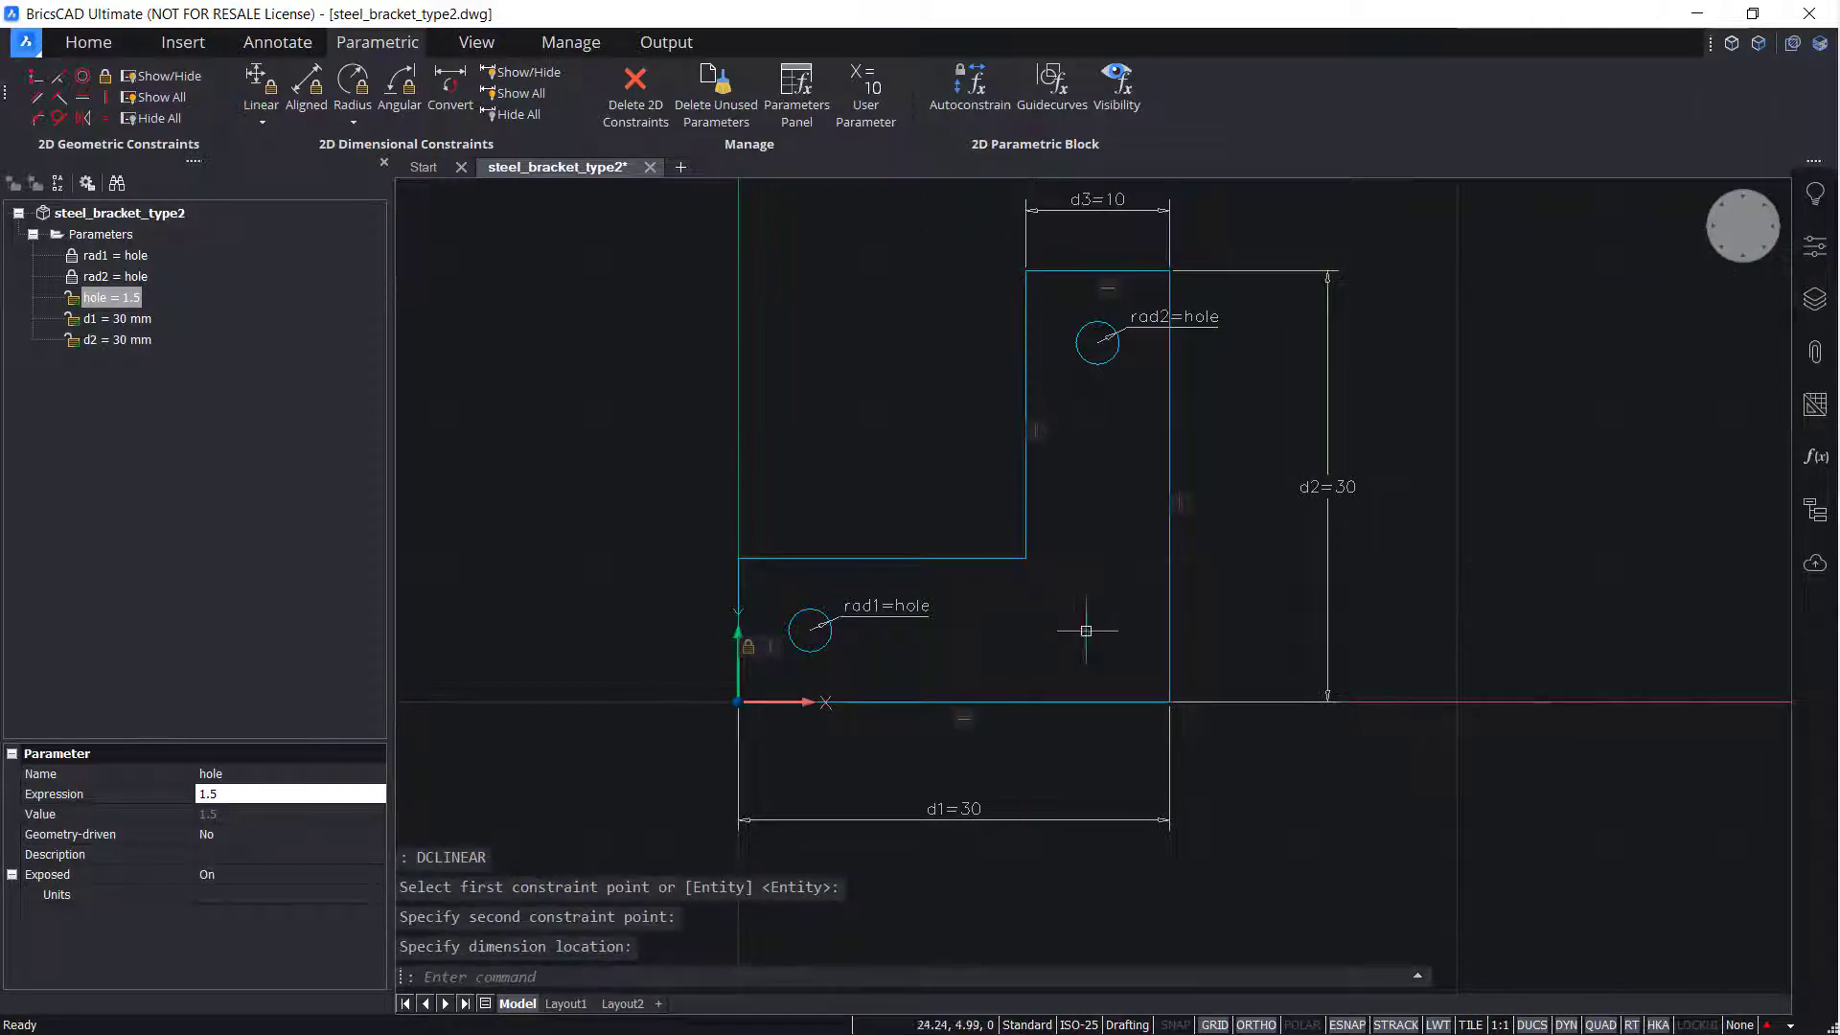
key(Return)
click(1127, 684)
click(1025, 559)
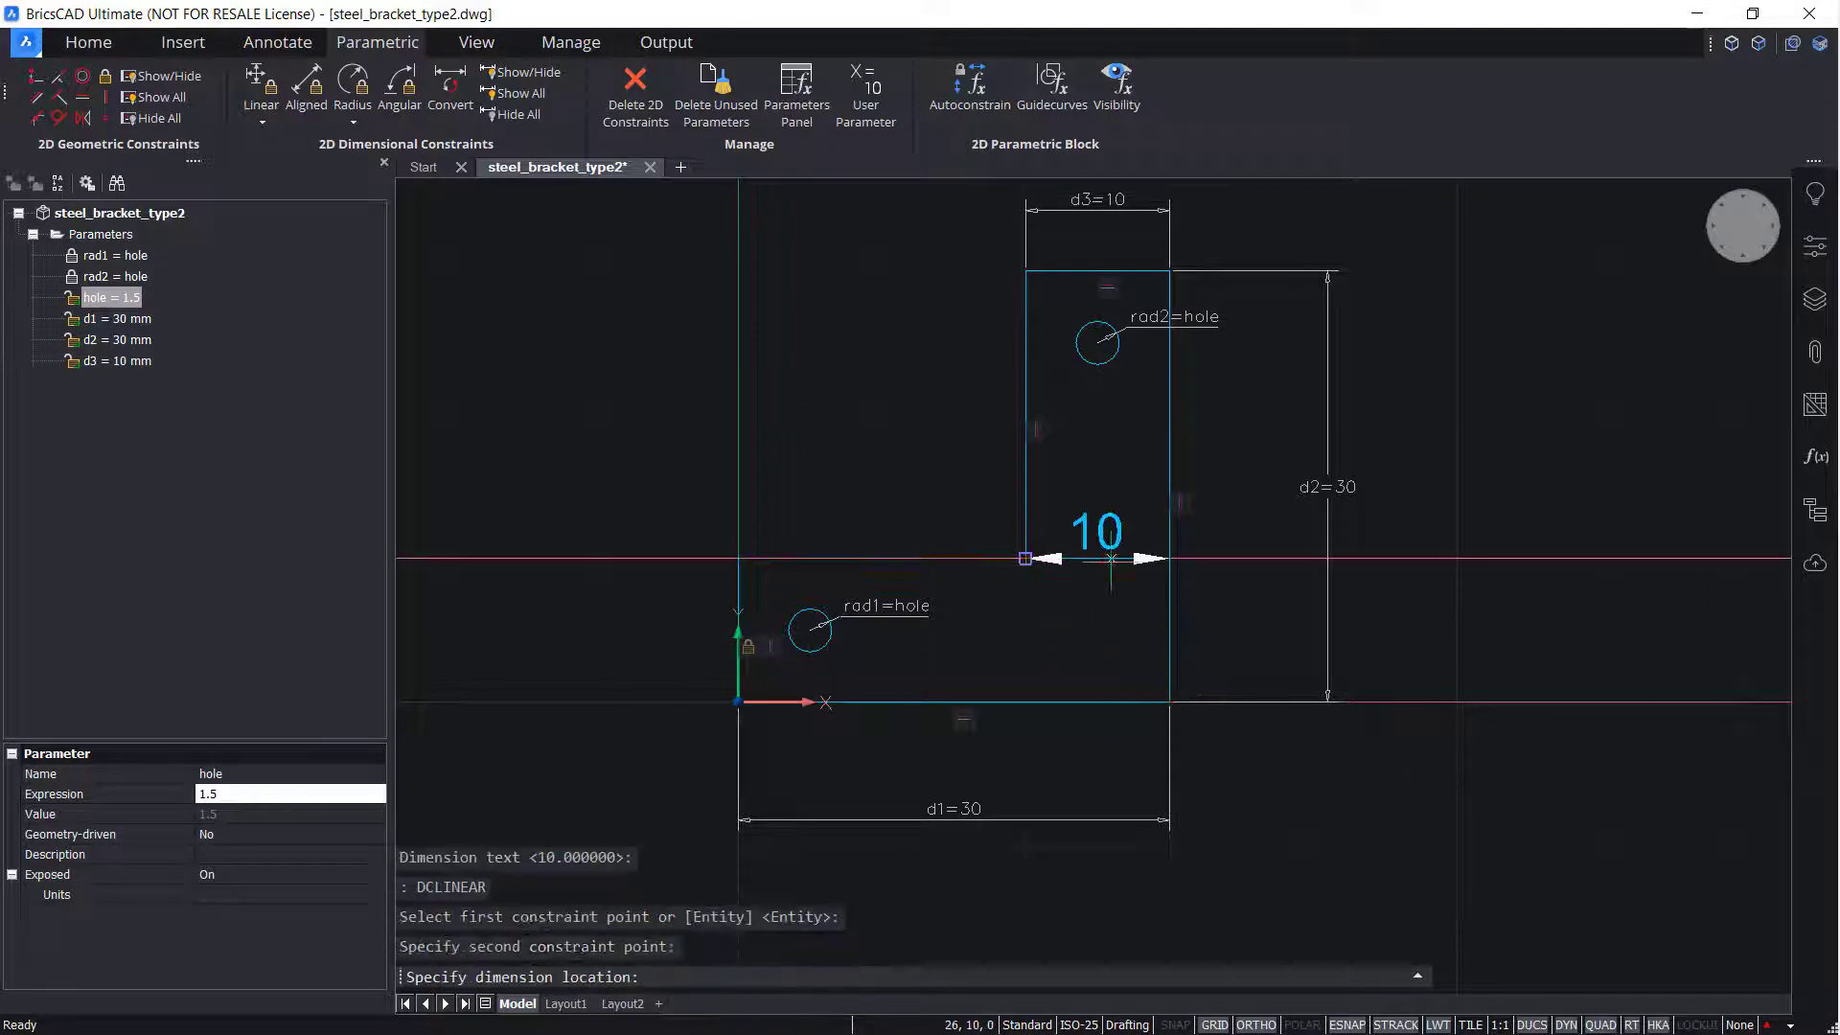
click(1255, 599)
key(Return)
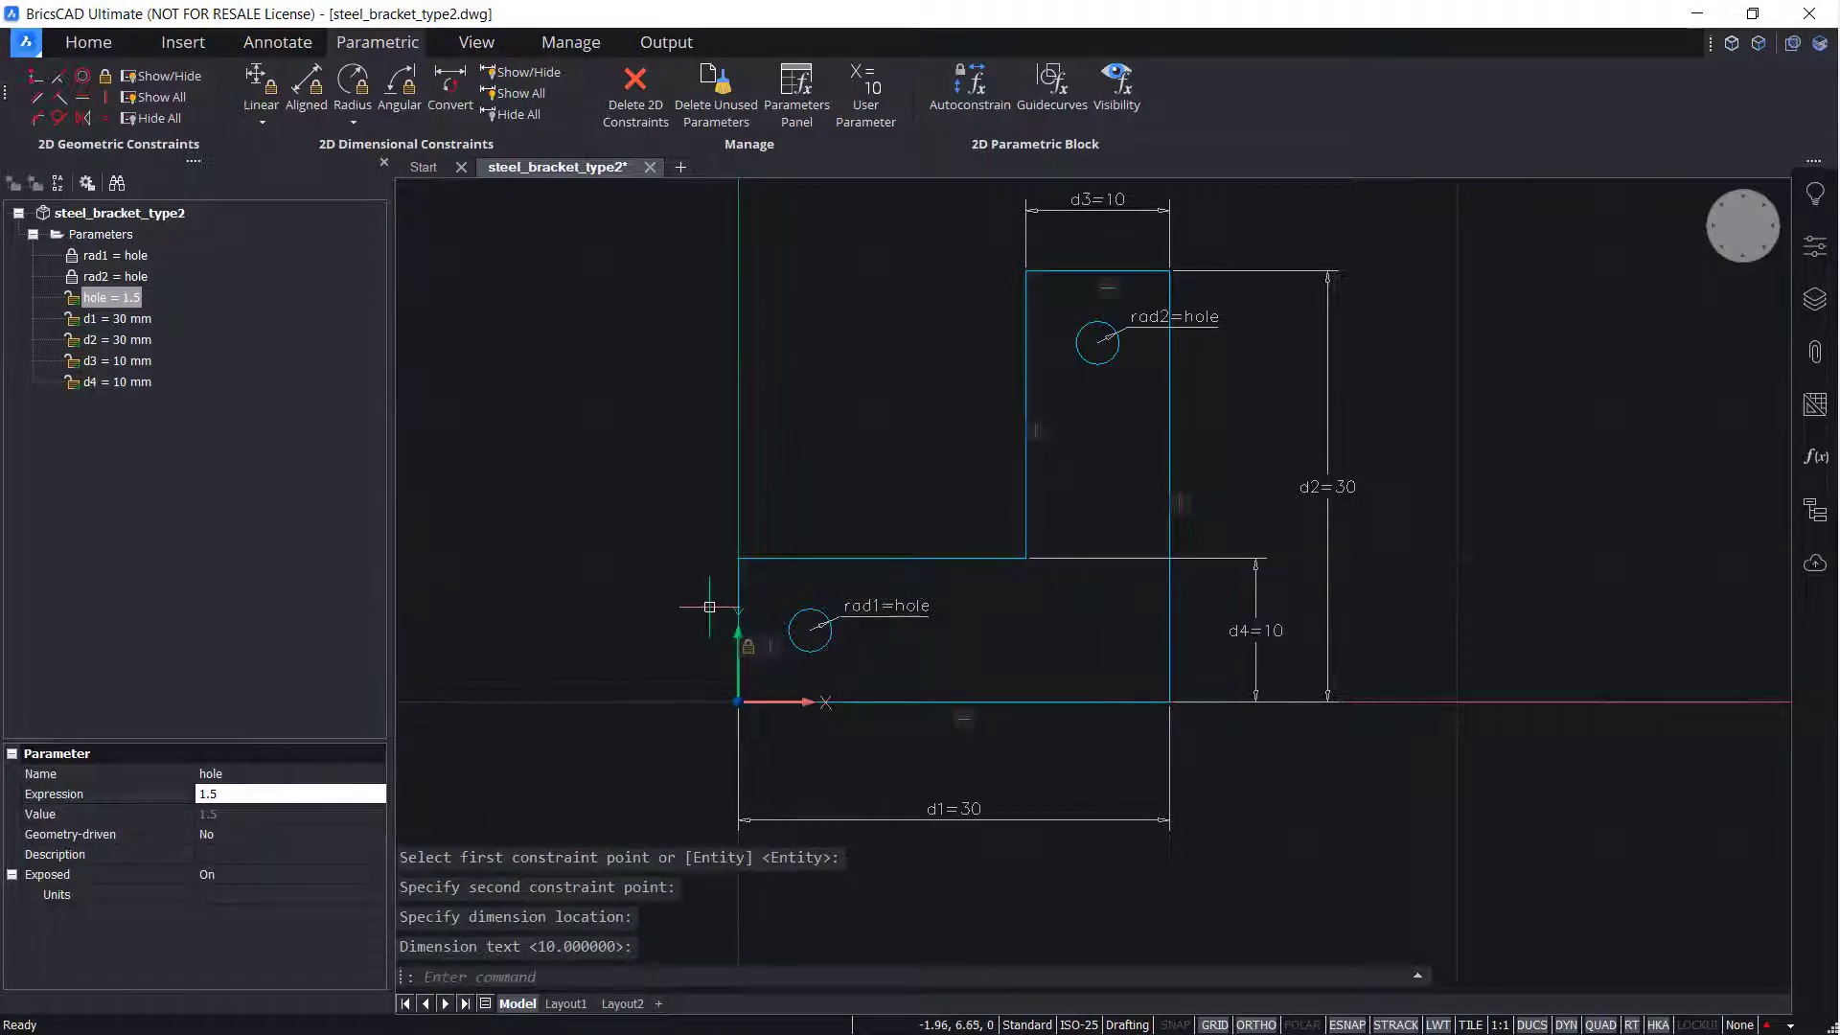
key(Return)
click(738, 701)
click(738, 558)
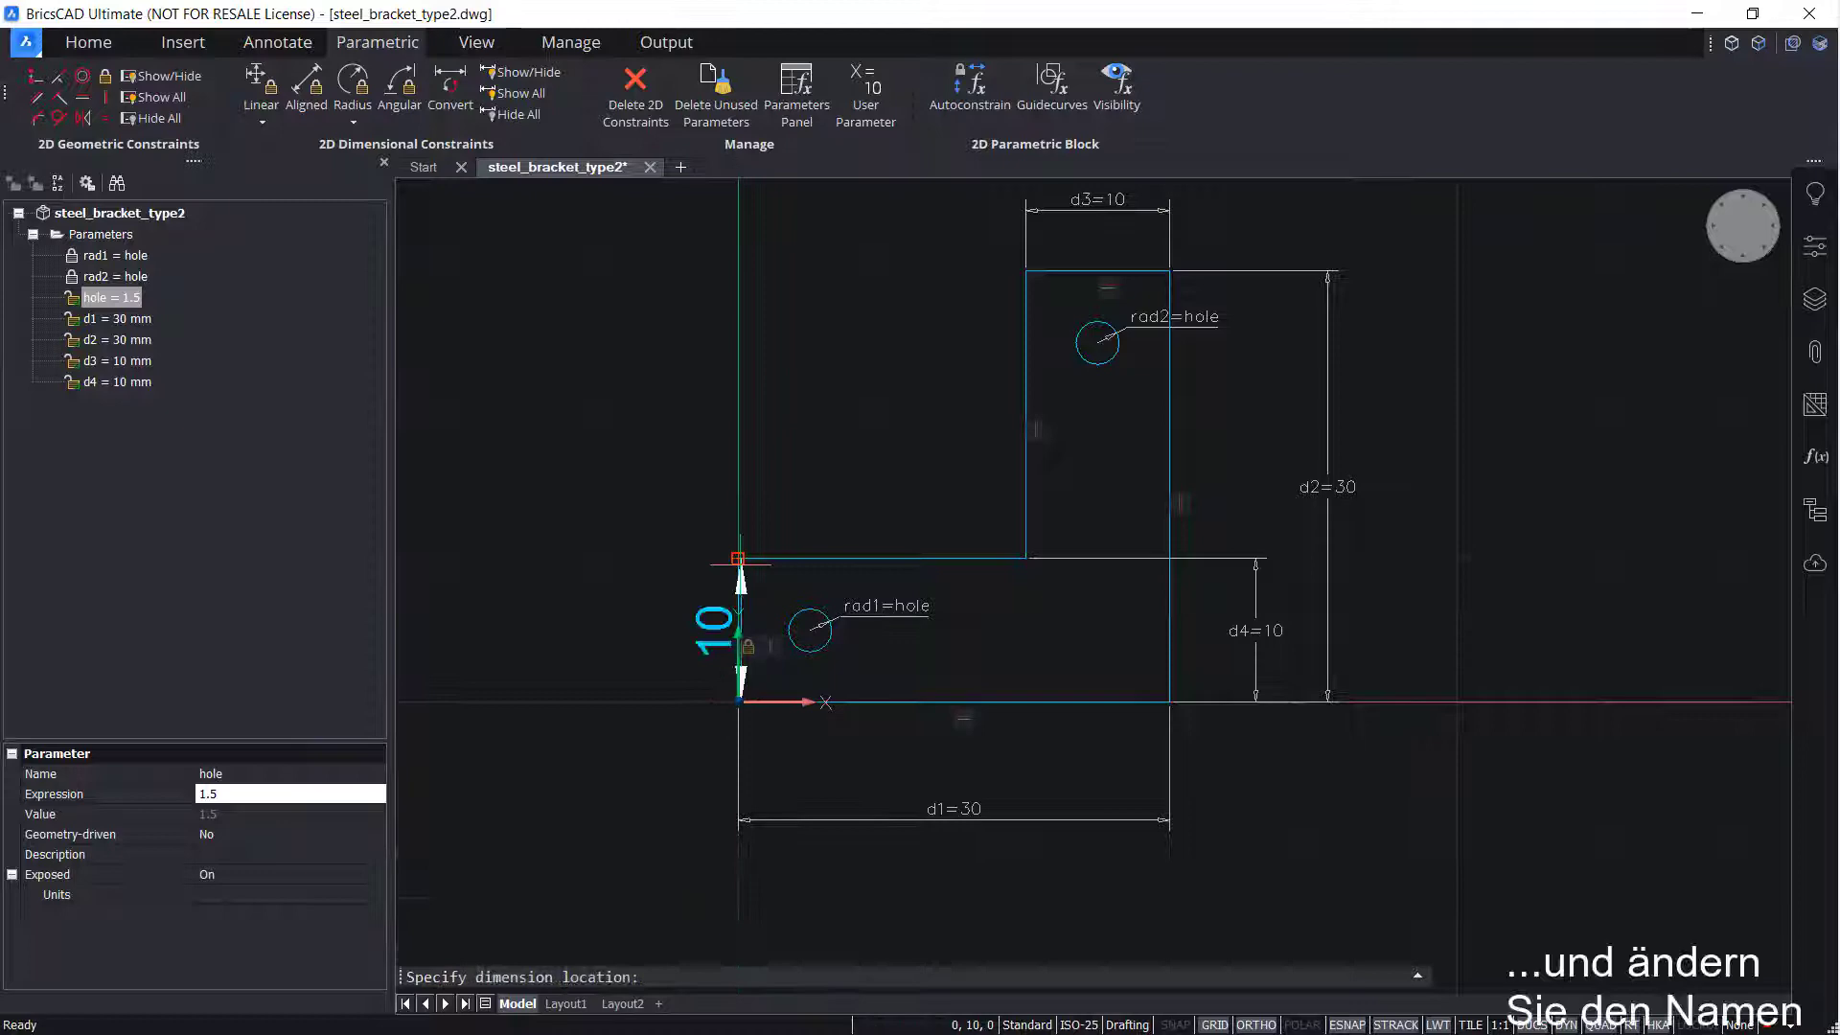
click(577, 623)
key(Return)
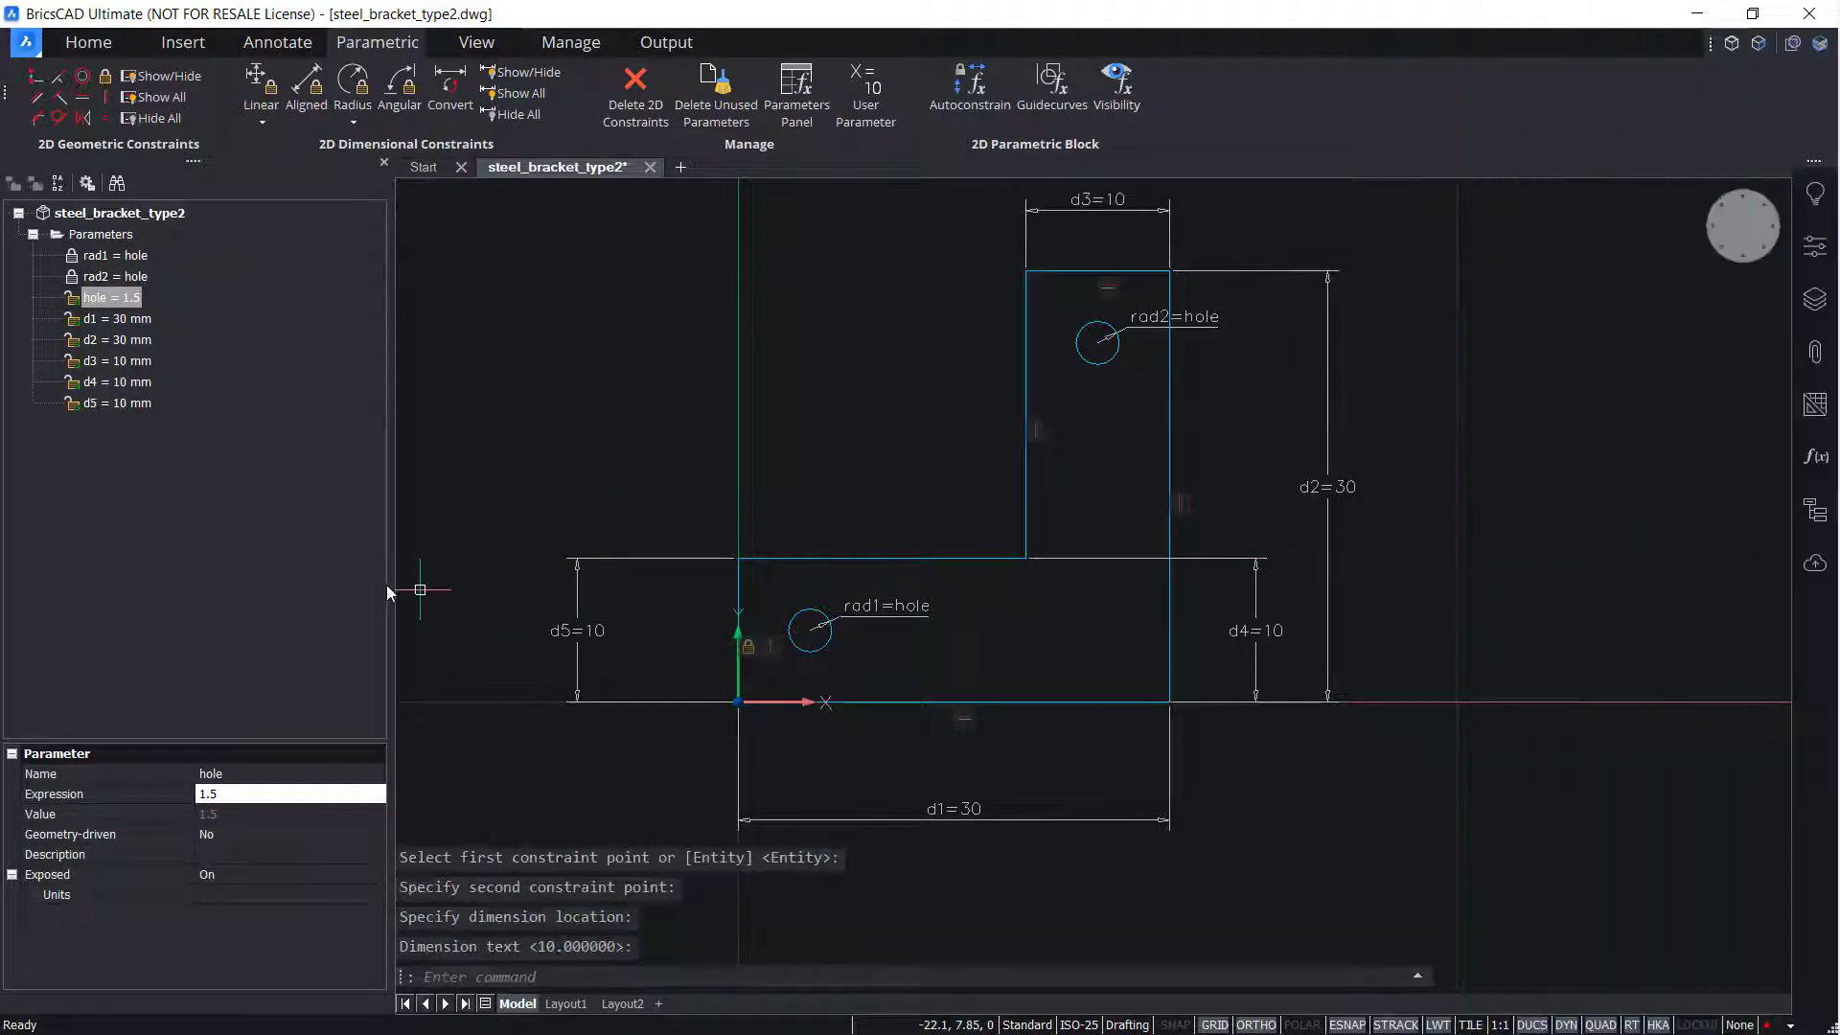
Rename parameter d1 to width and d2 to height.
click(116, 319)
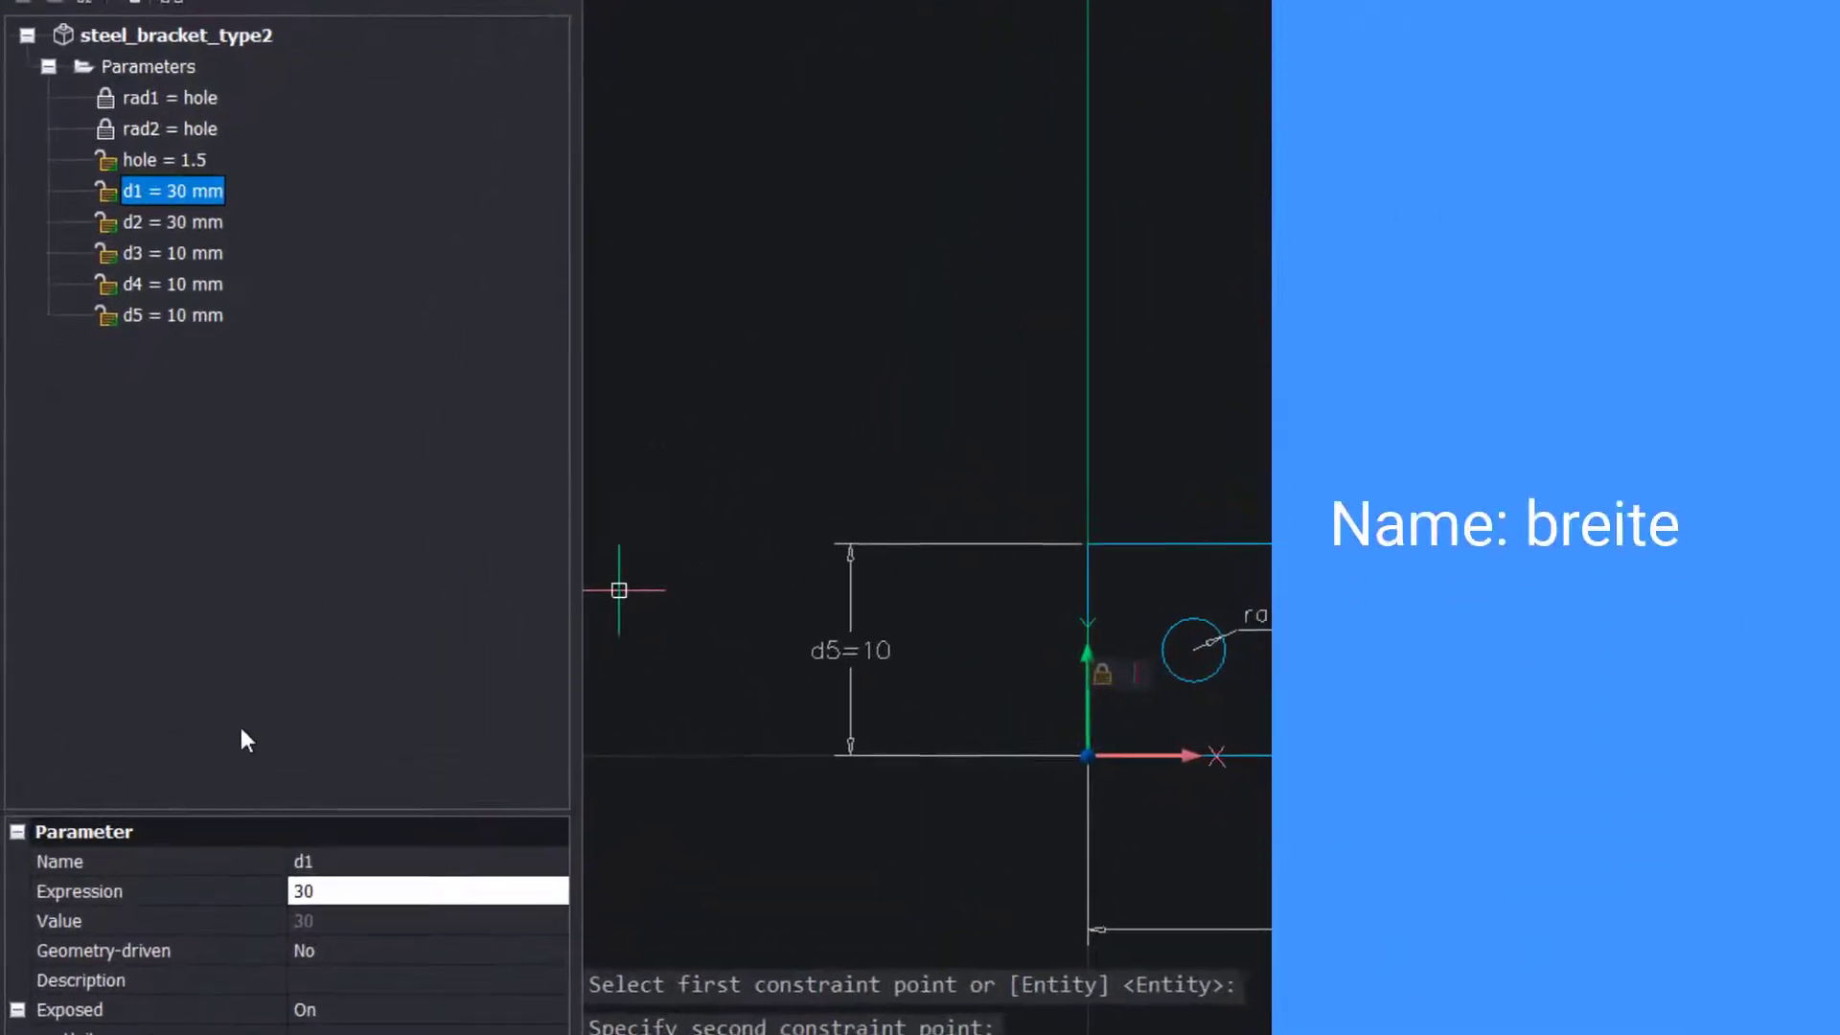
click(319, 863)
text(width)
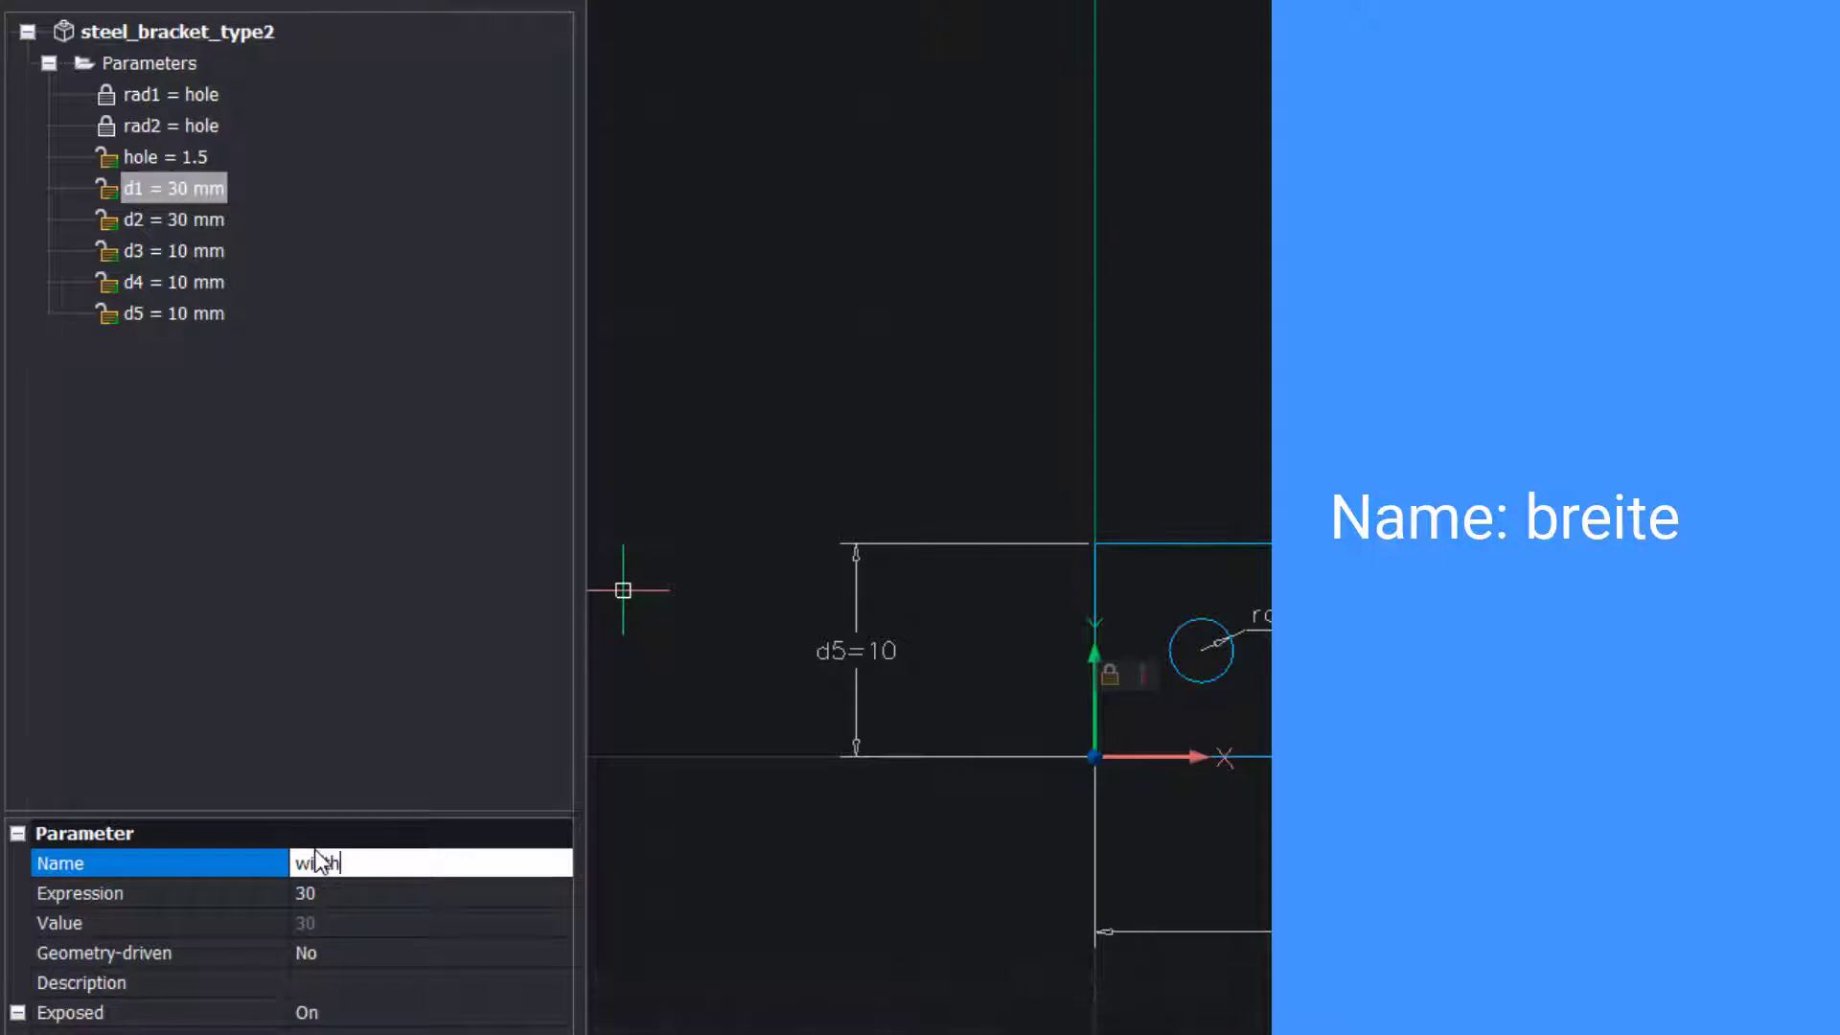
key(Tab)
click(178, 222)
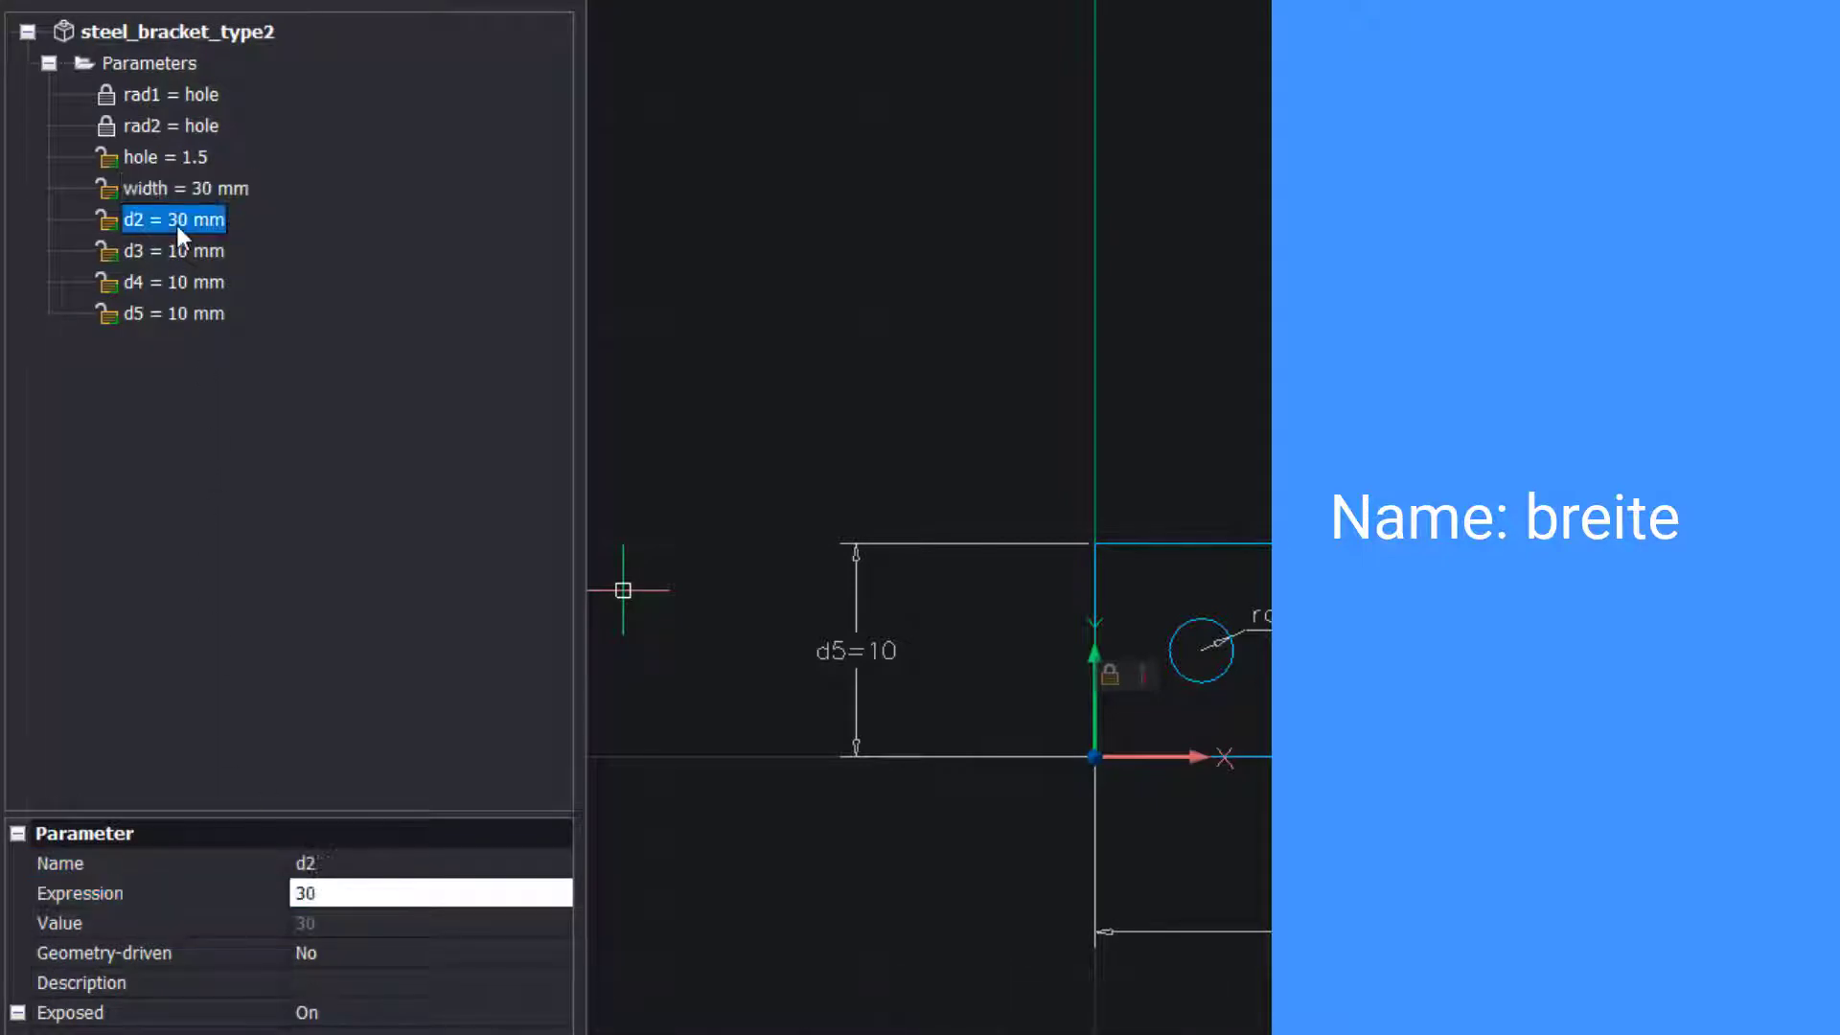
click(343, 860)
text(hei)
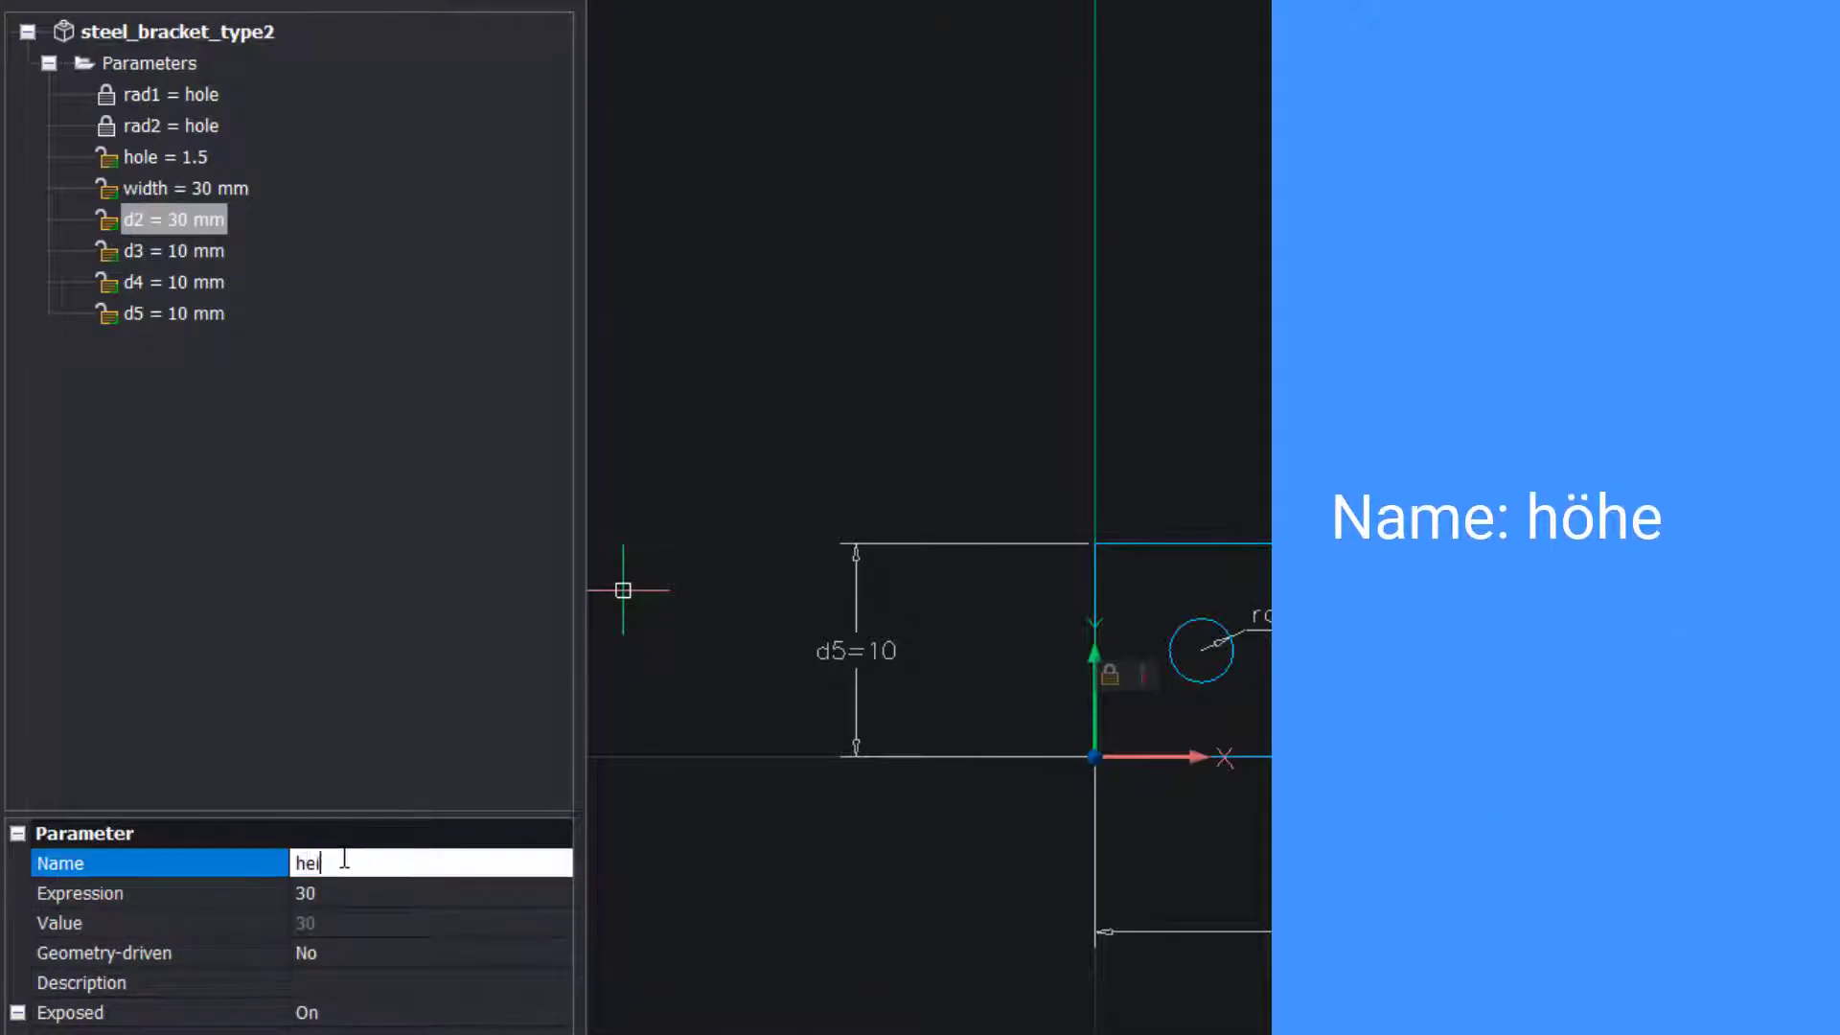
text(ght)
key(Tab)
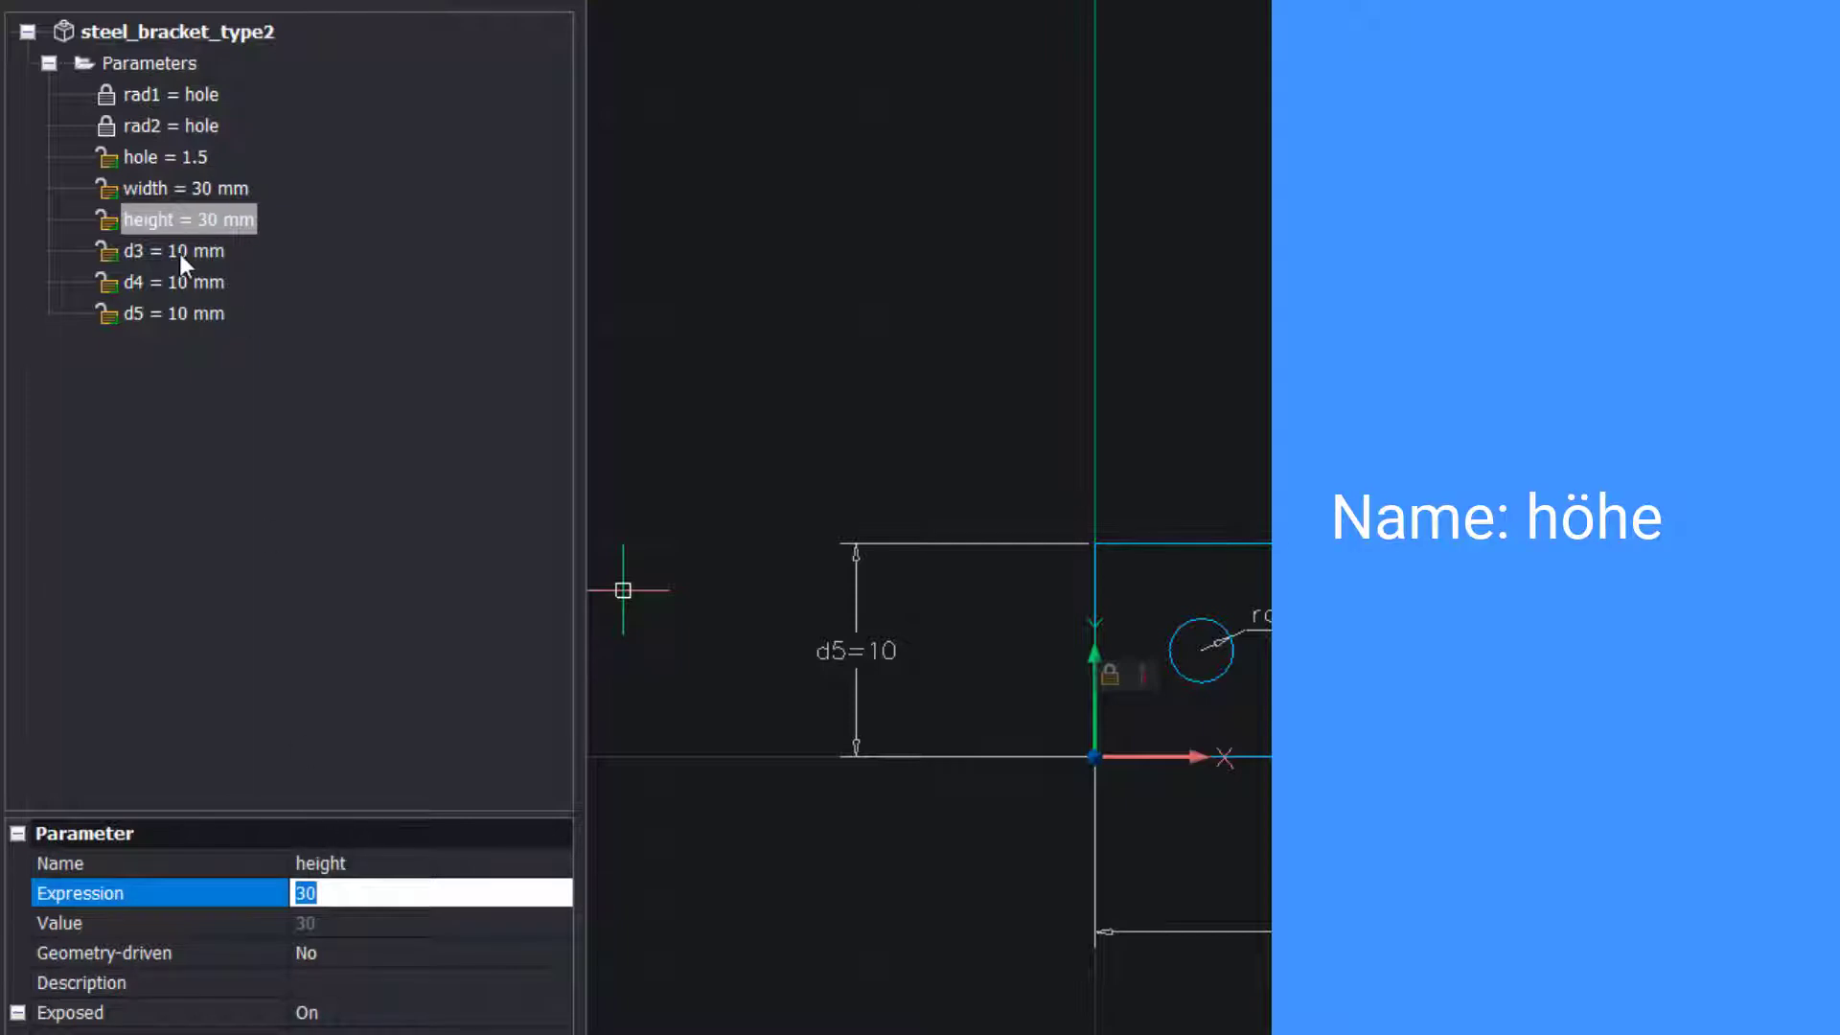
Rename parameters d3, d4 and d5 to width2, height2 and height3.
click(180, 253)
click(333, 860)
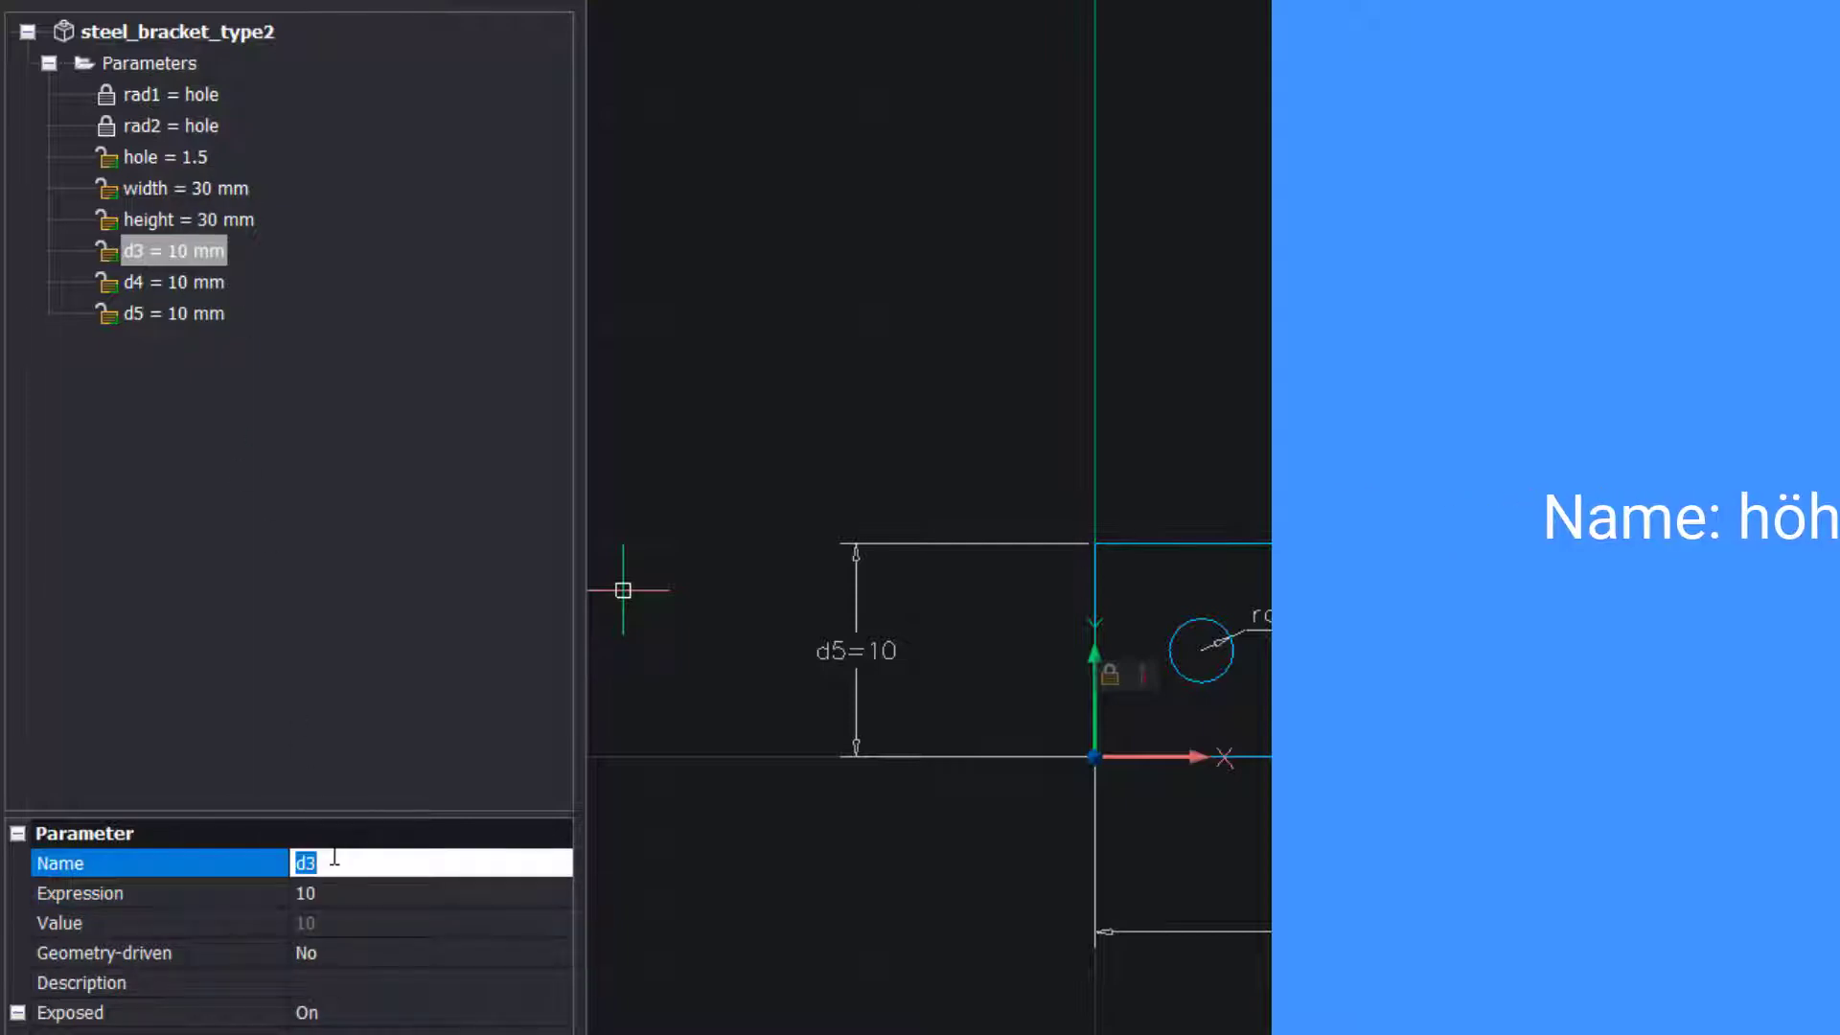
text(width2)
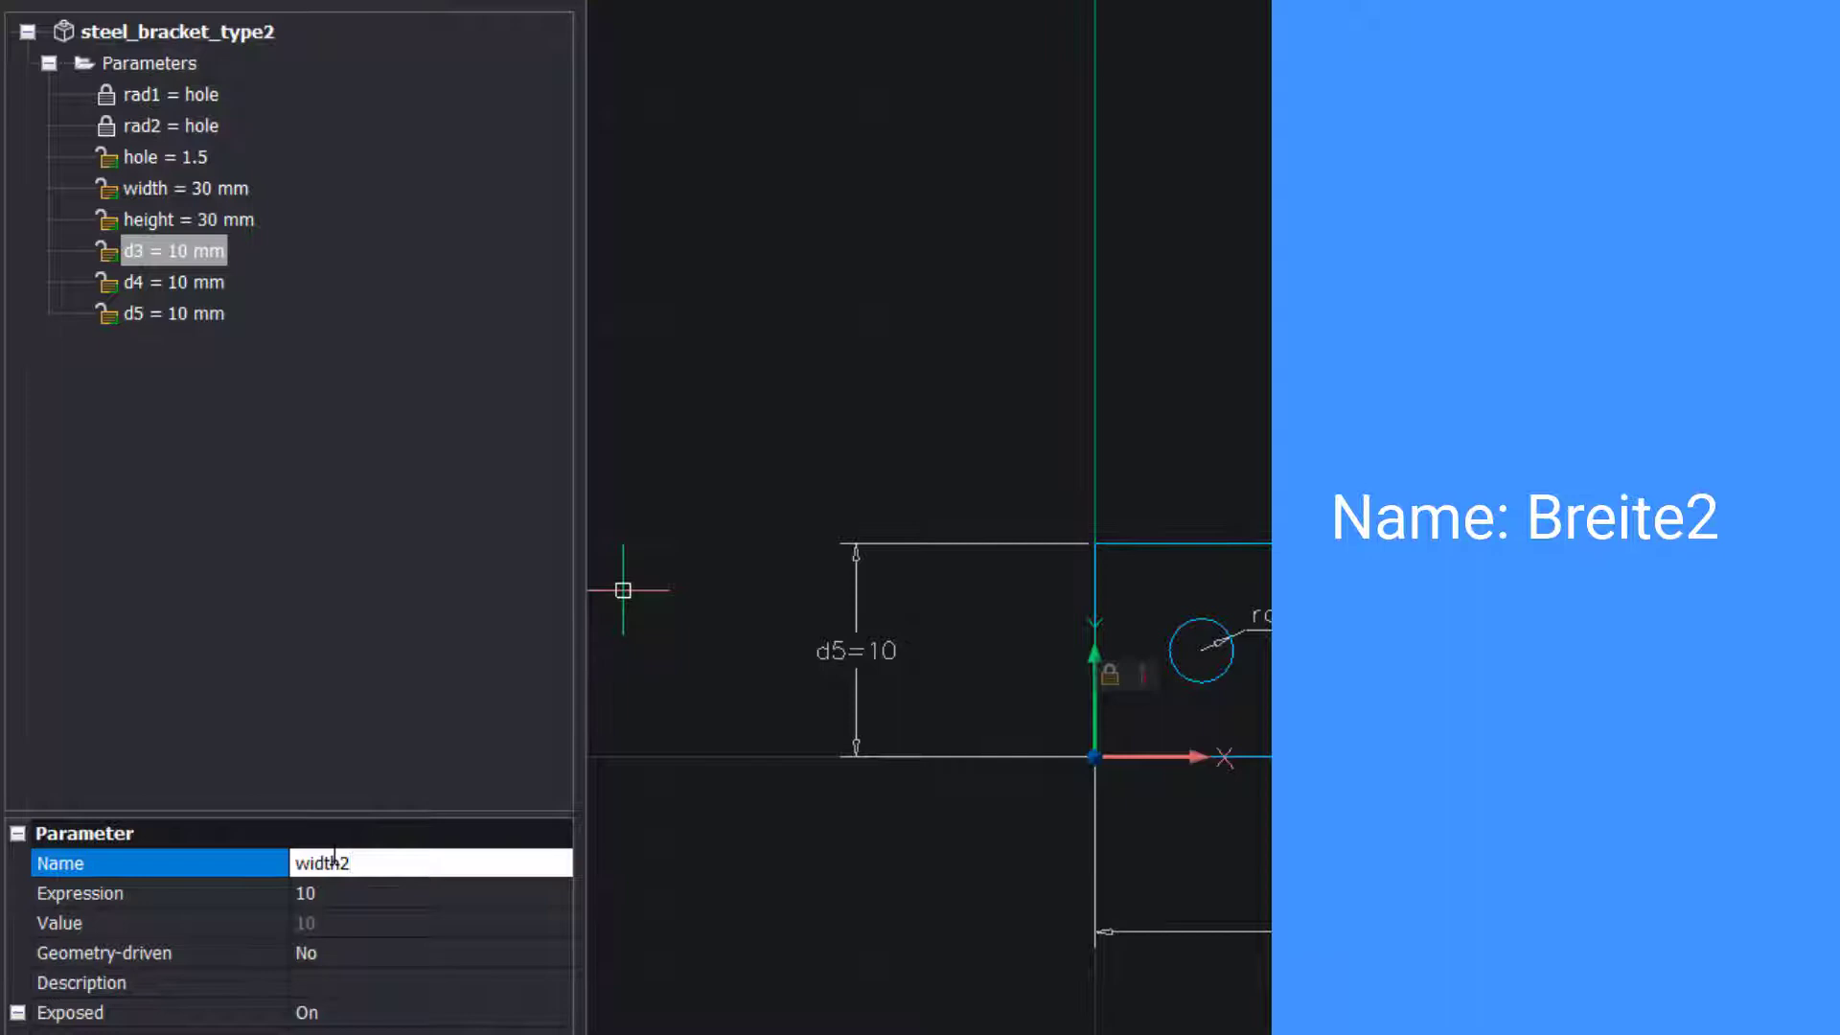
key(Tab)
click(173, 281)
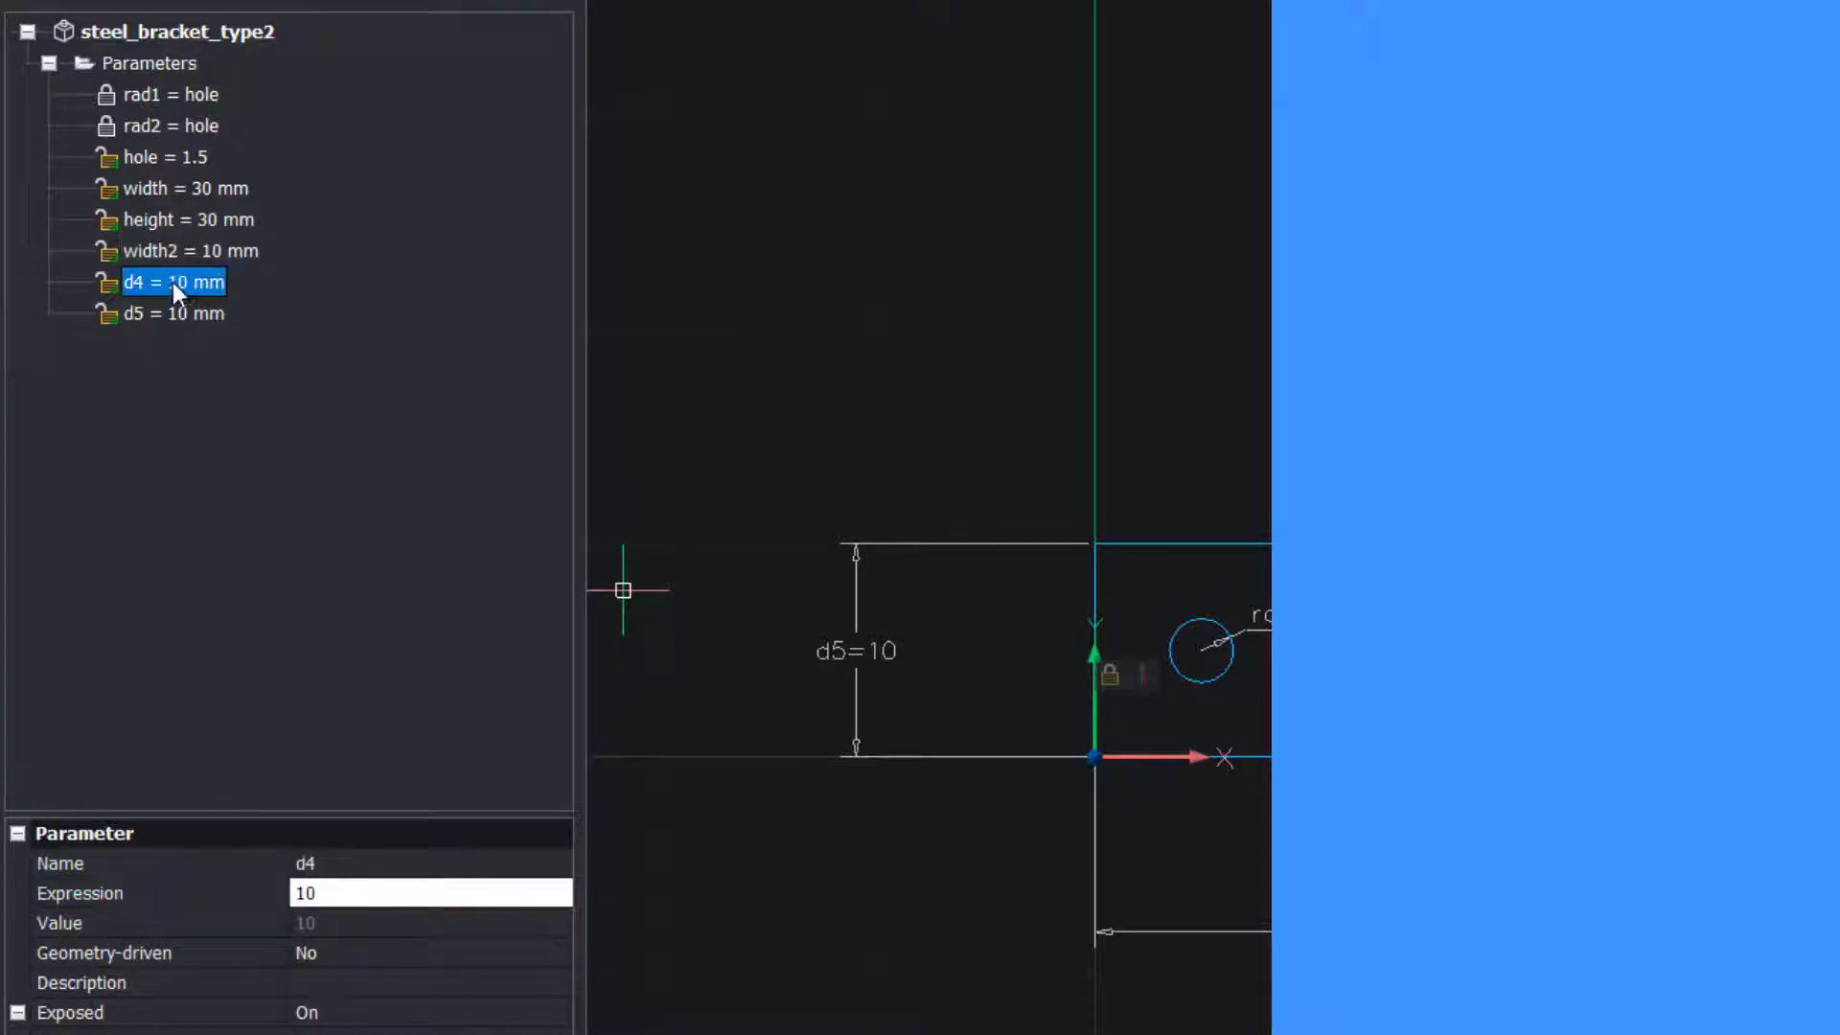
click(373, 860)
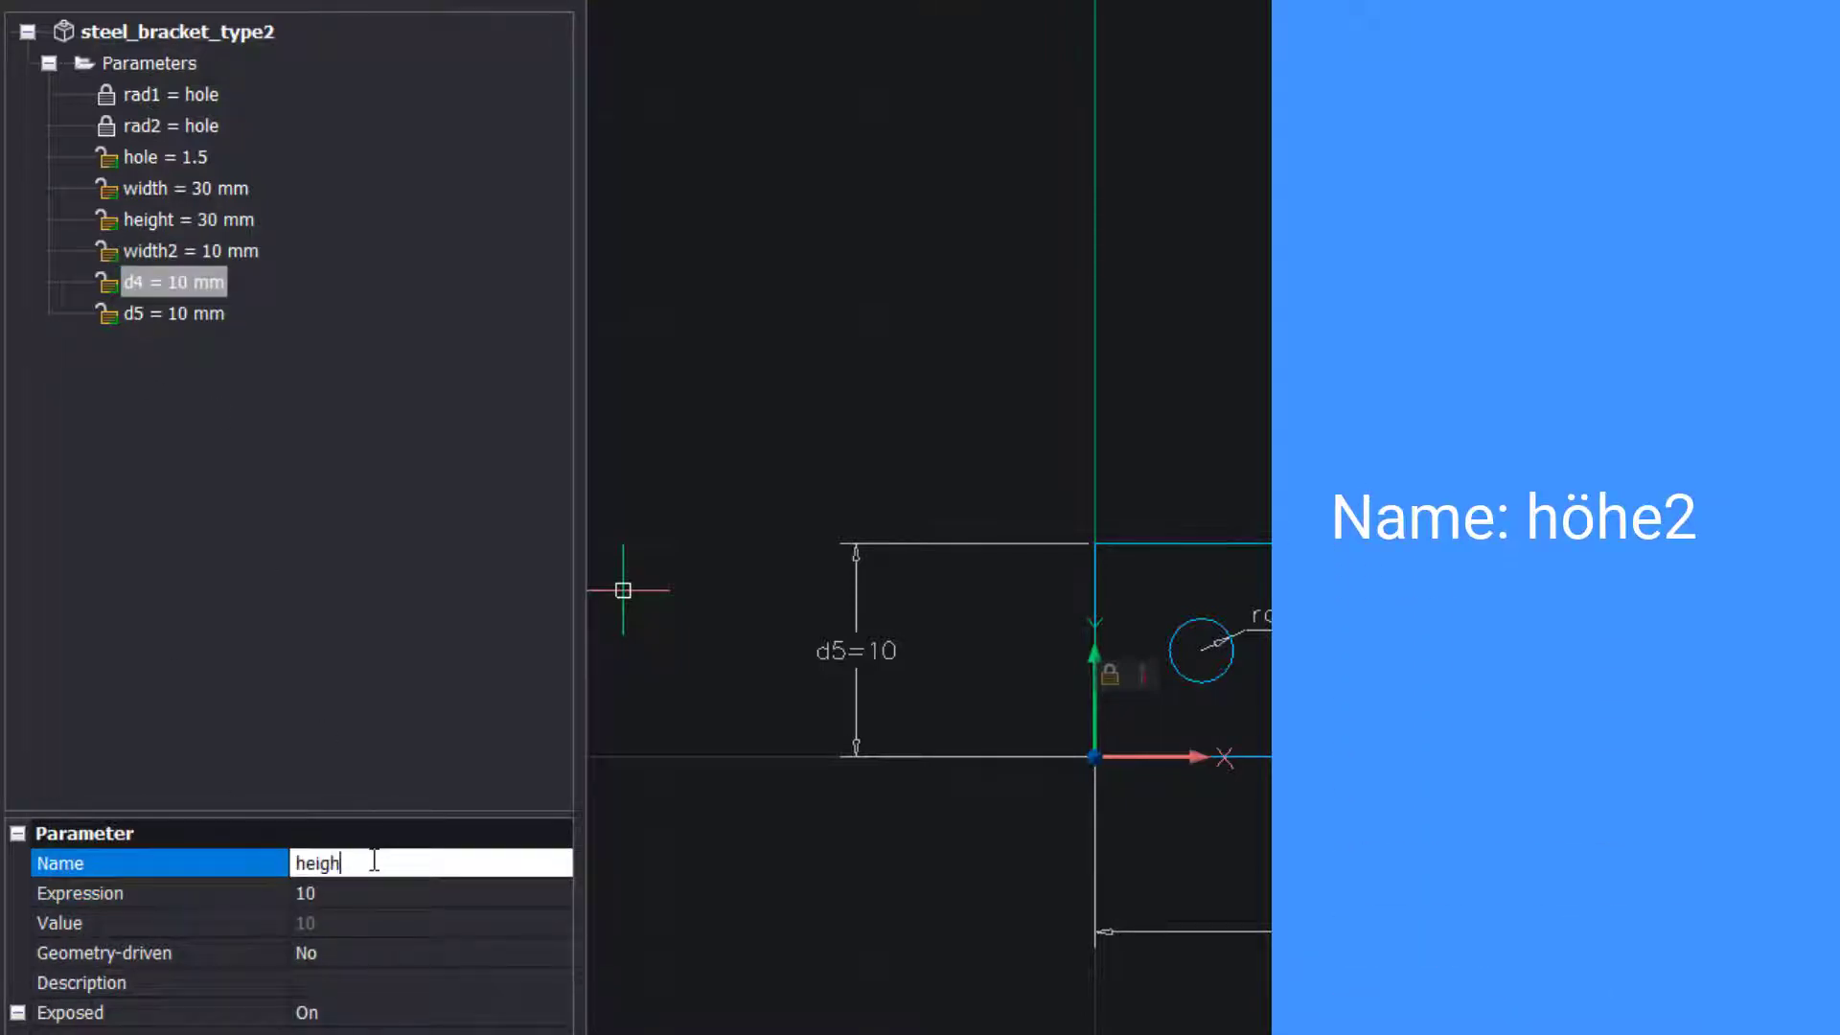
key(Tab)
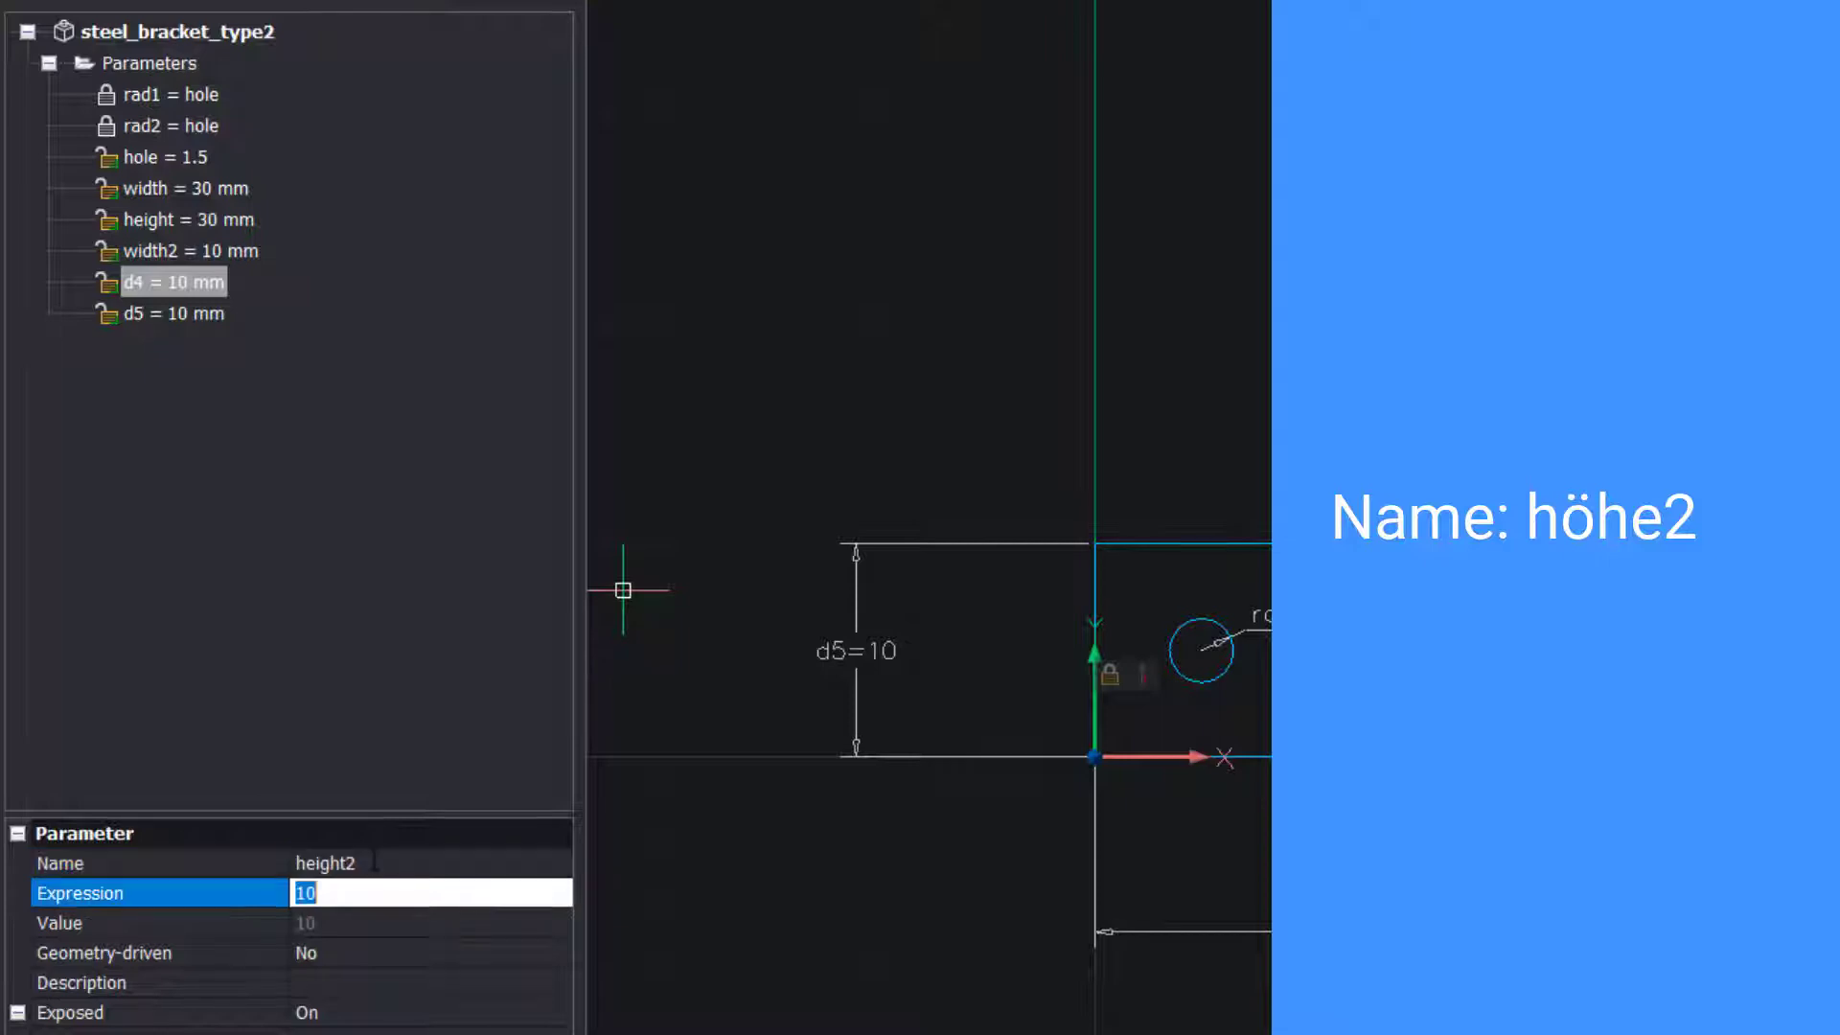
click(177, 315)
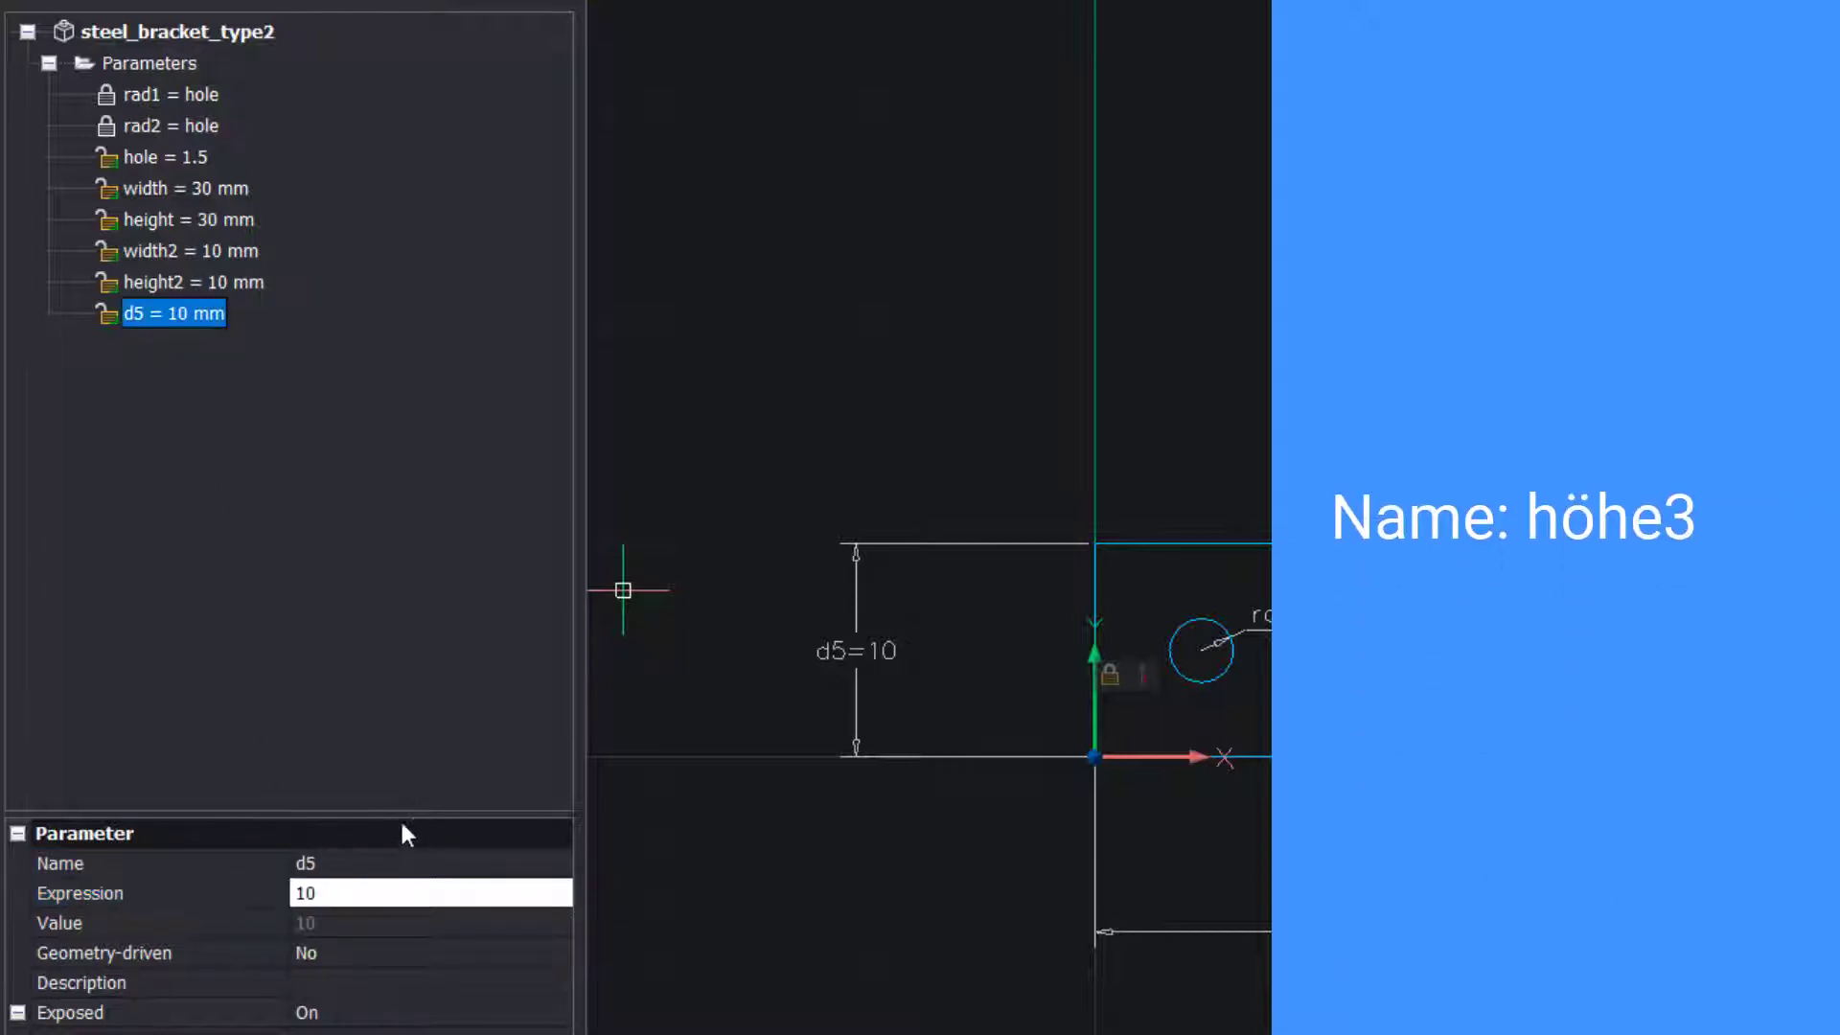
click(385, 855)
text(height)
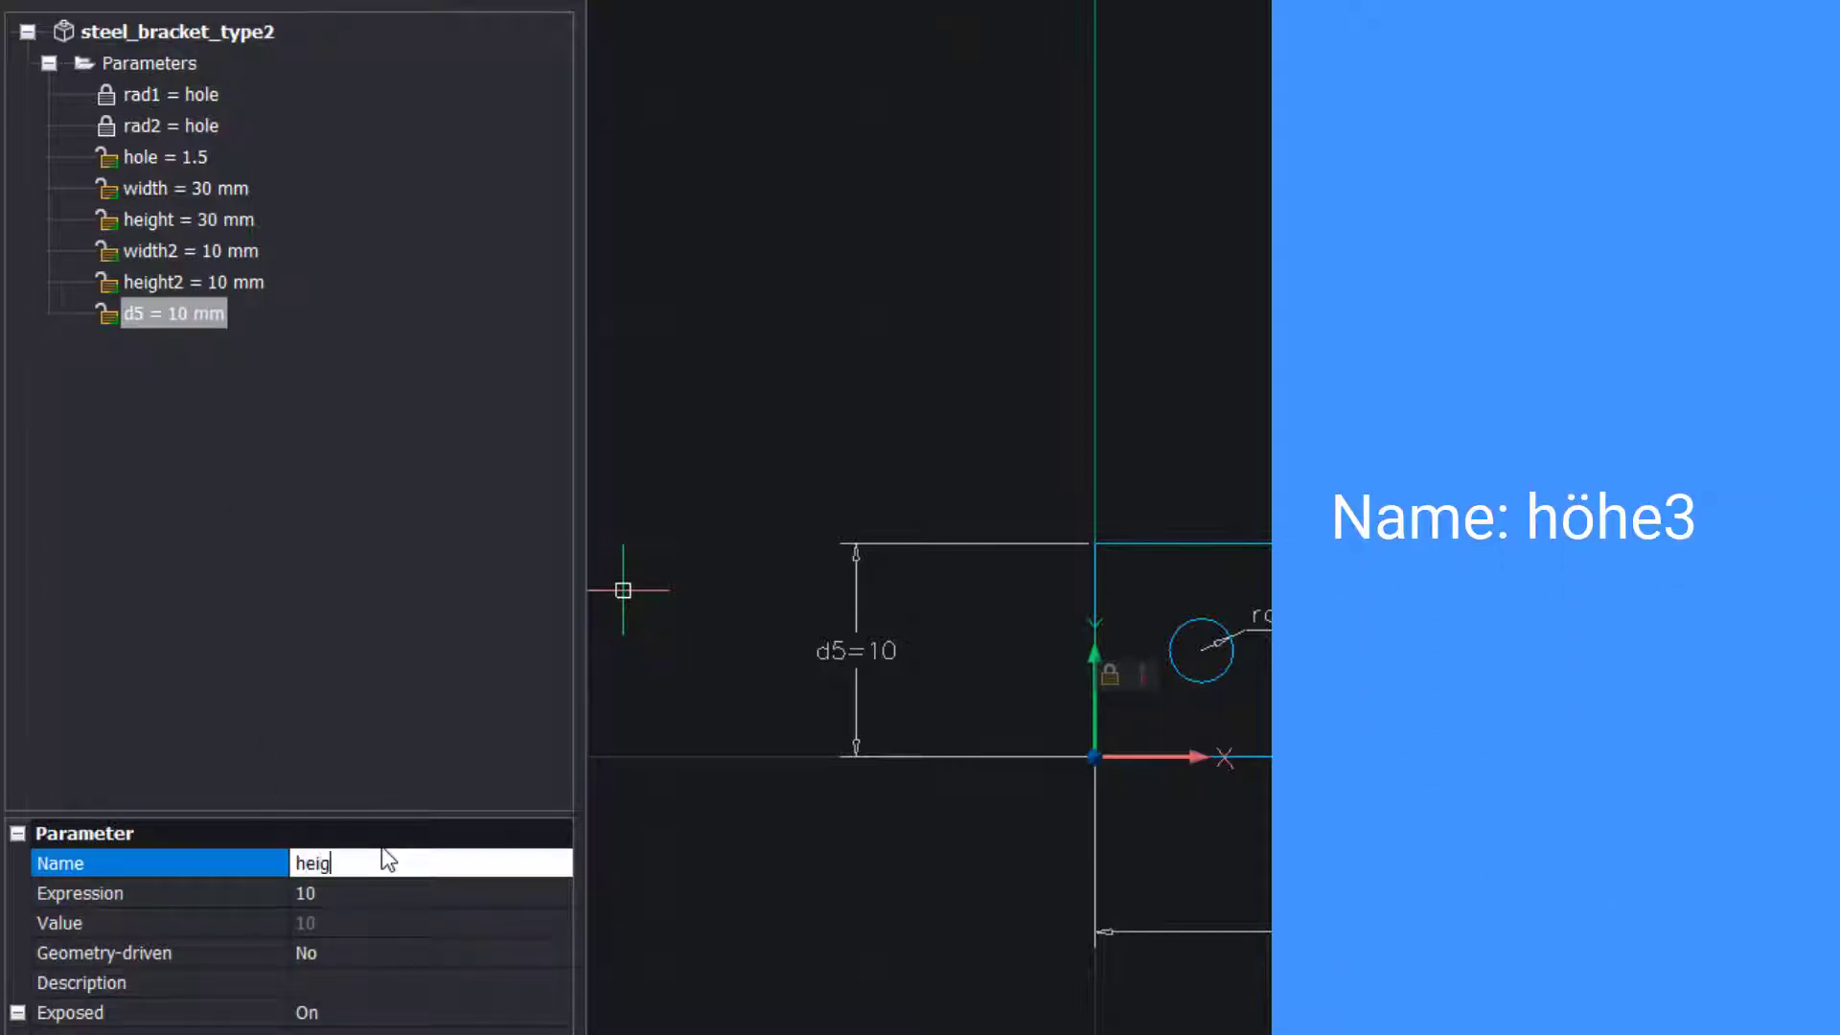
text(3)
key(Tab)
Animate the width parameter, then the height parameter, to watch the bracket flex.
click(191, 189)
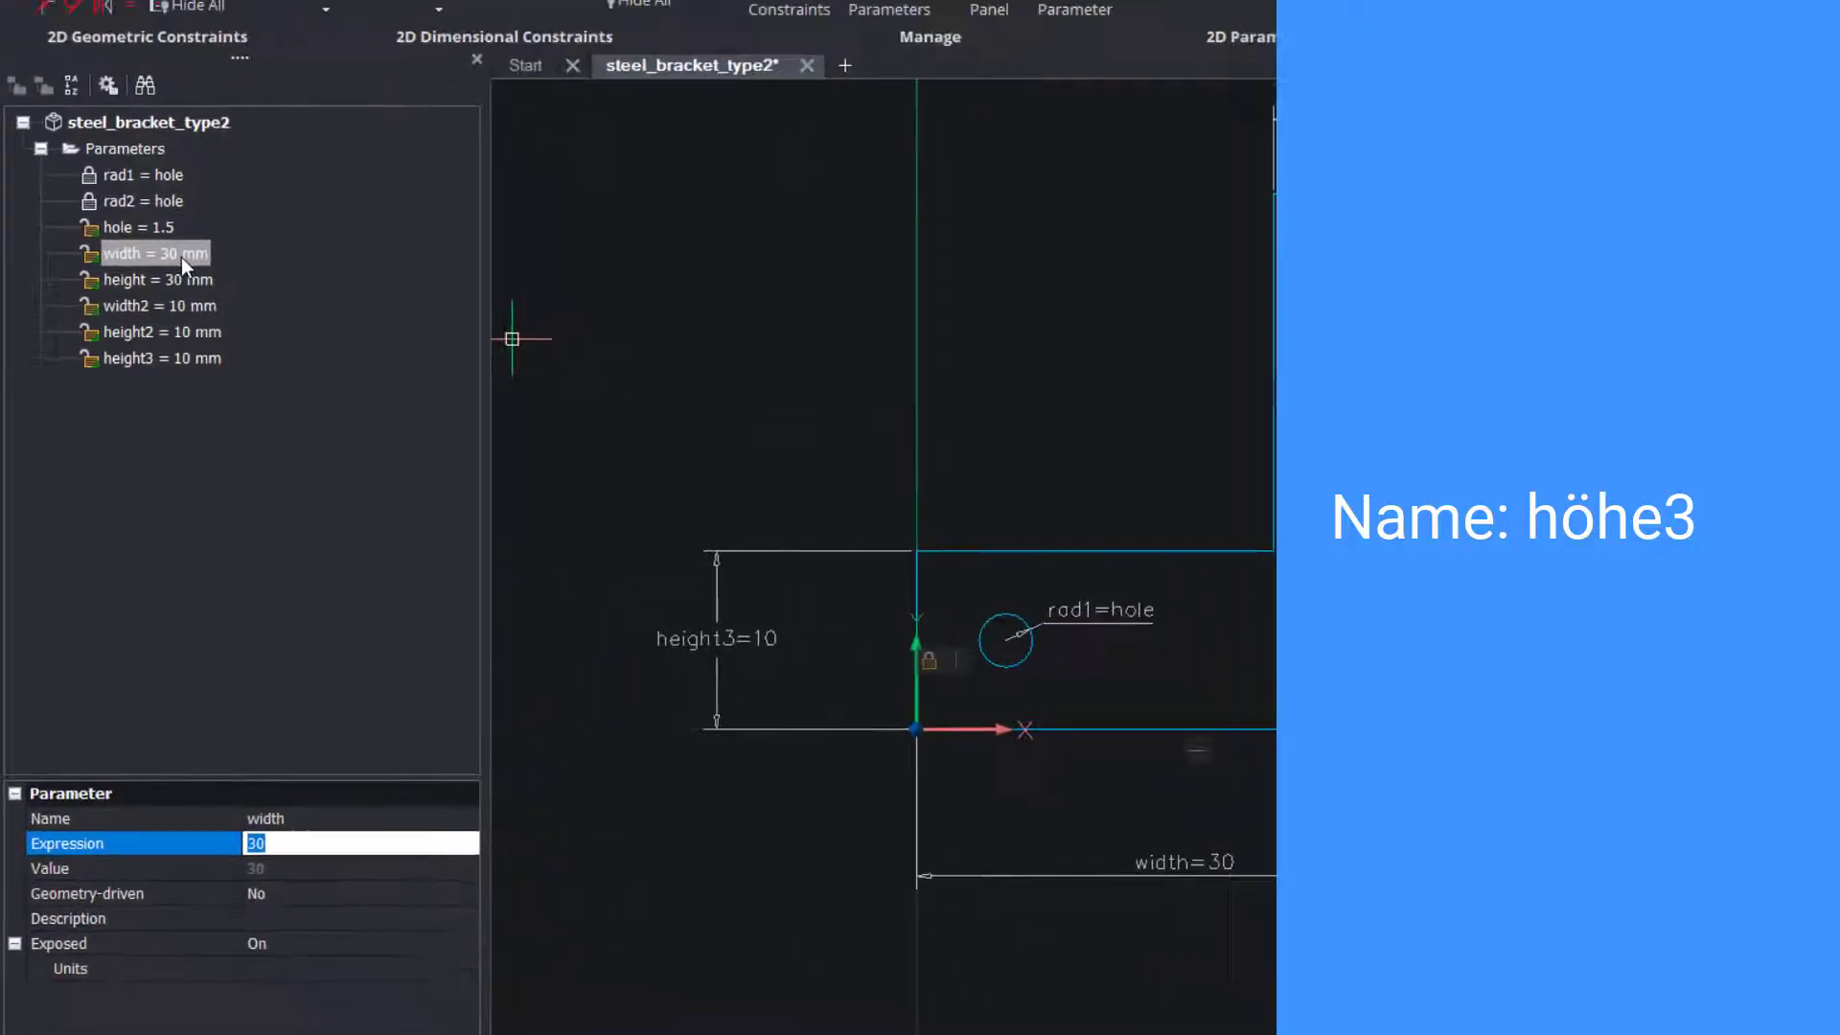
right_click(214, 190)
click(189, 380)
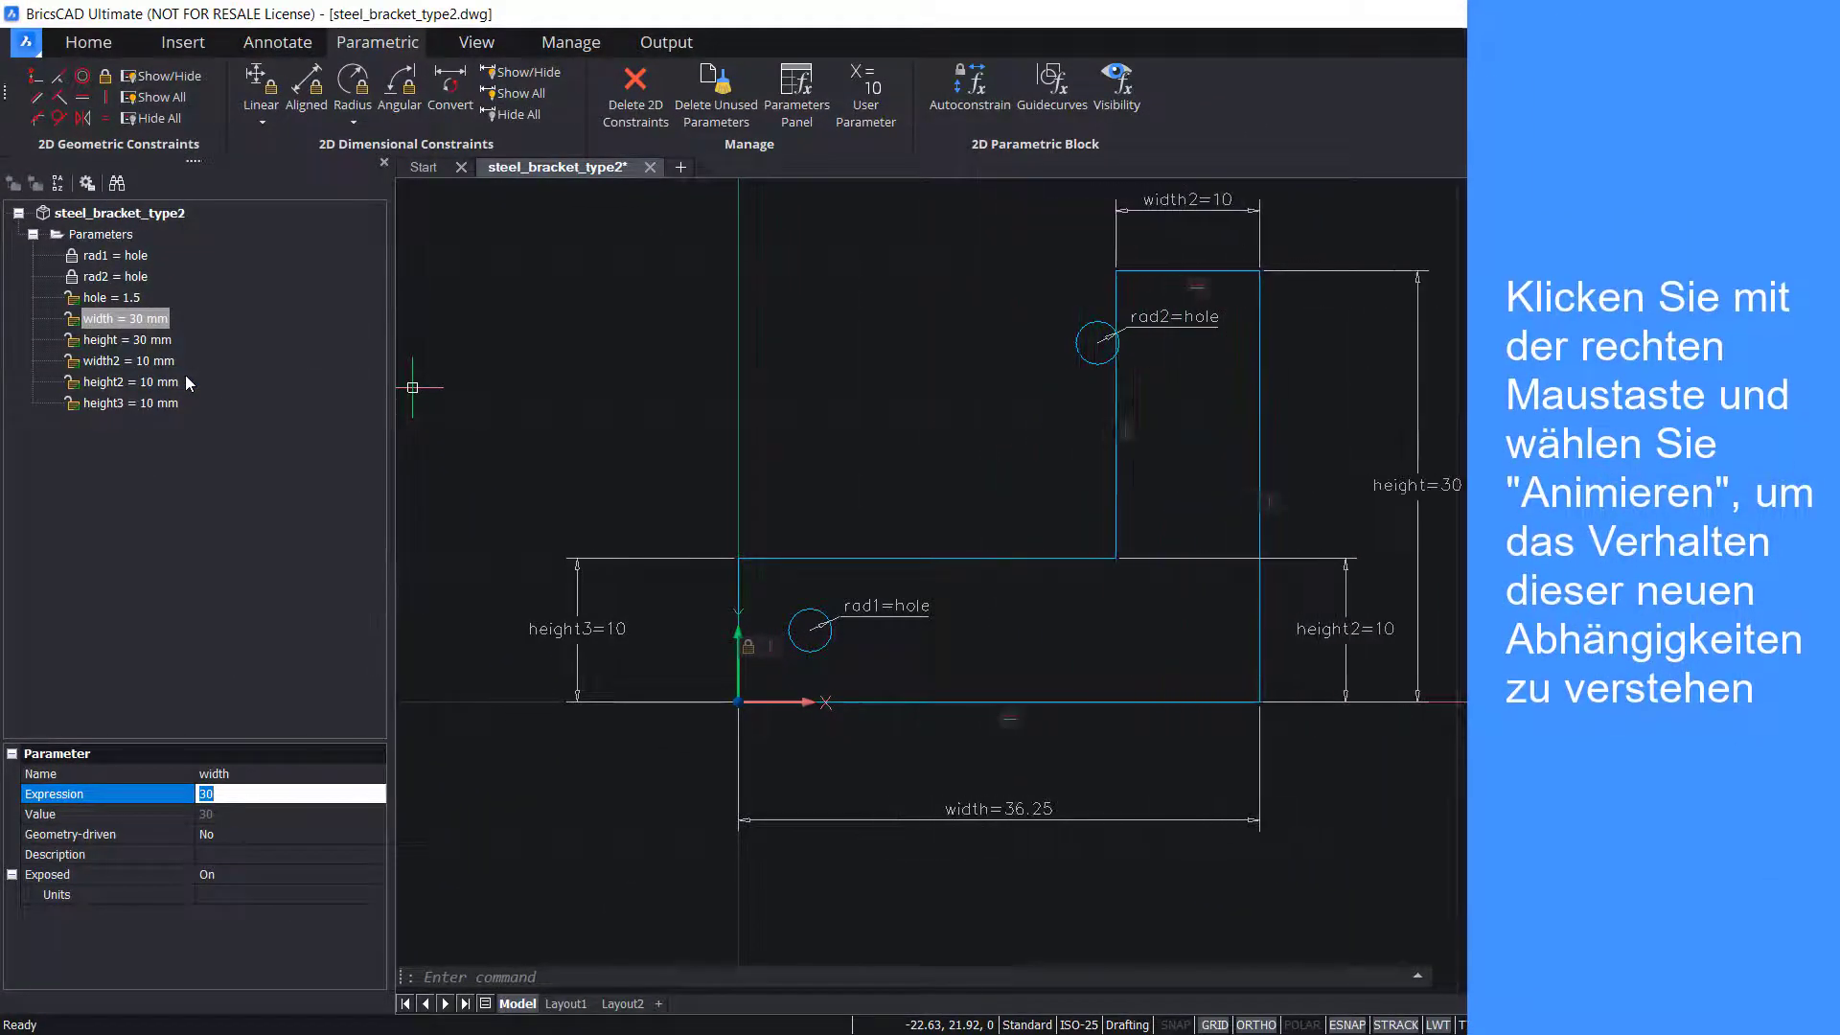
right_click(120, 340)
click(174, 402)
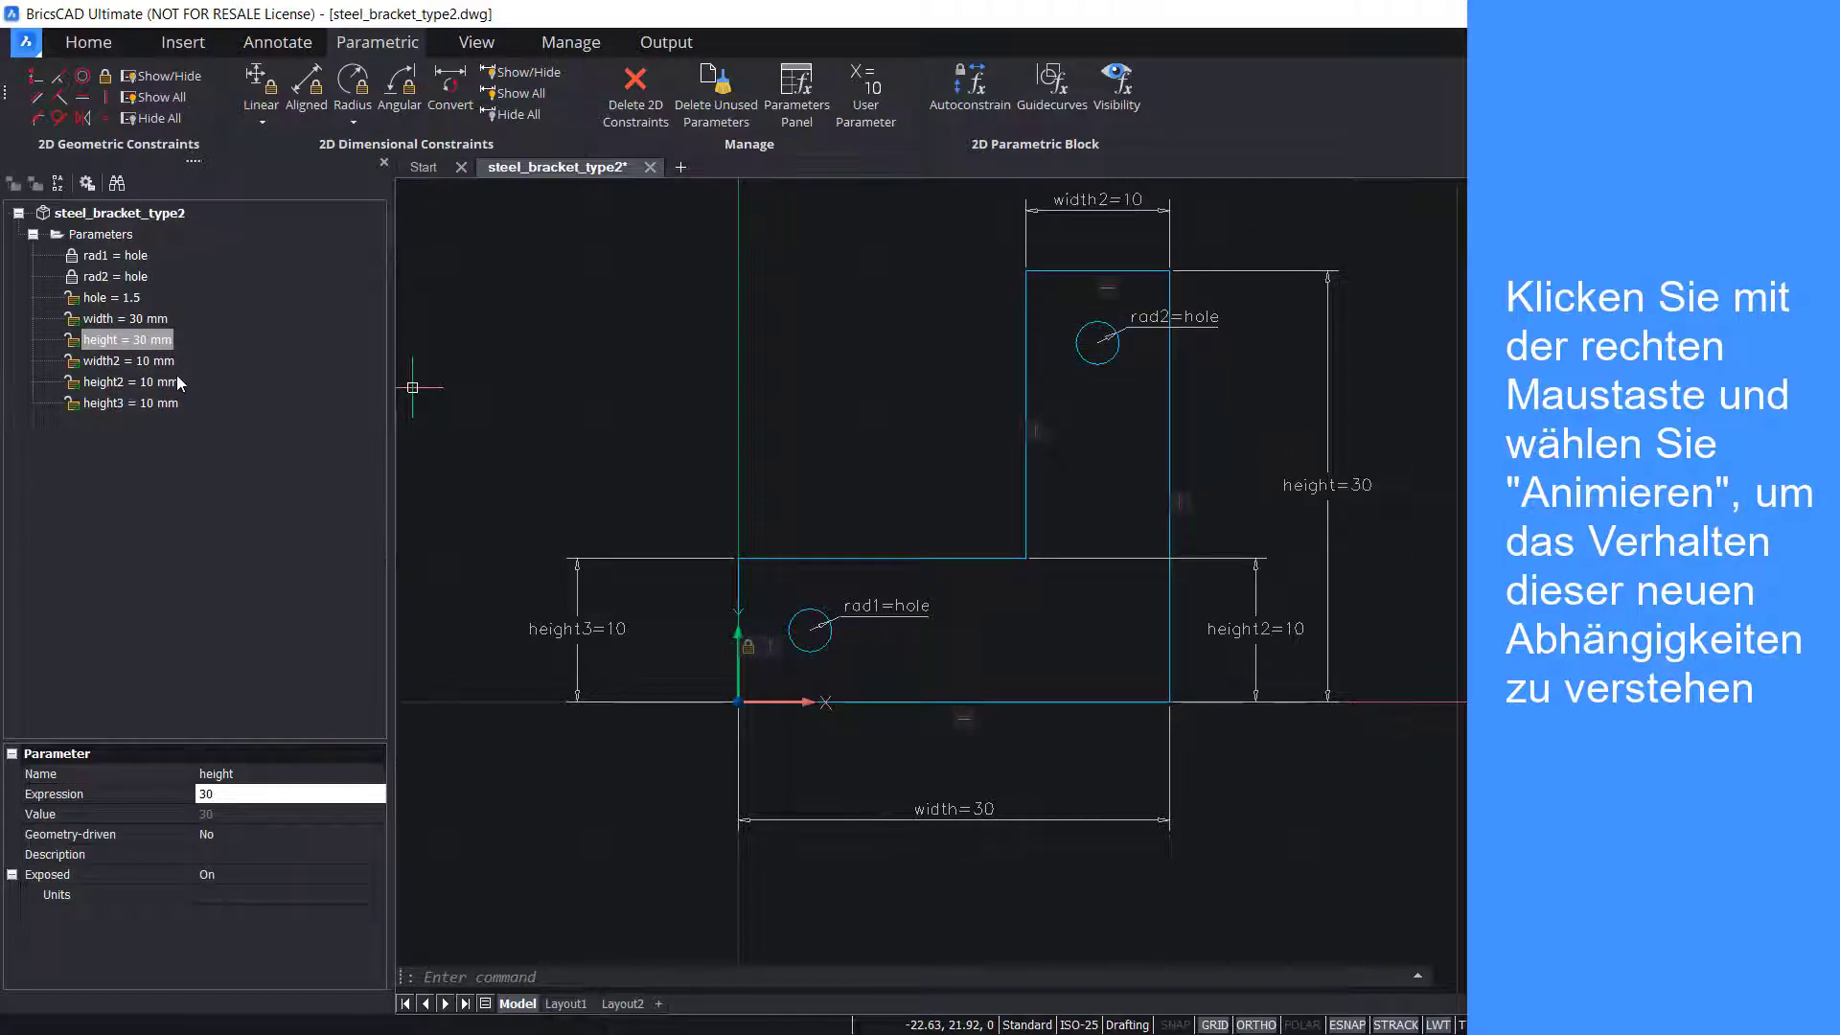
Start a rectangular ARRAY on the lower hole.
text(arra)
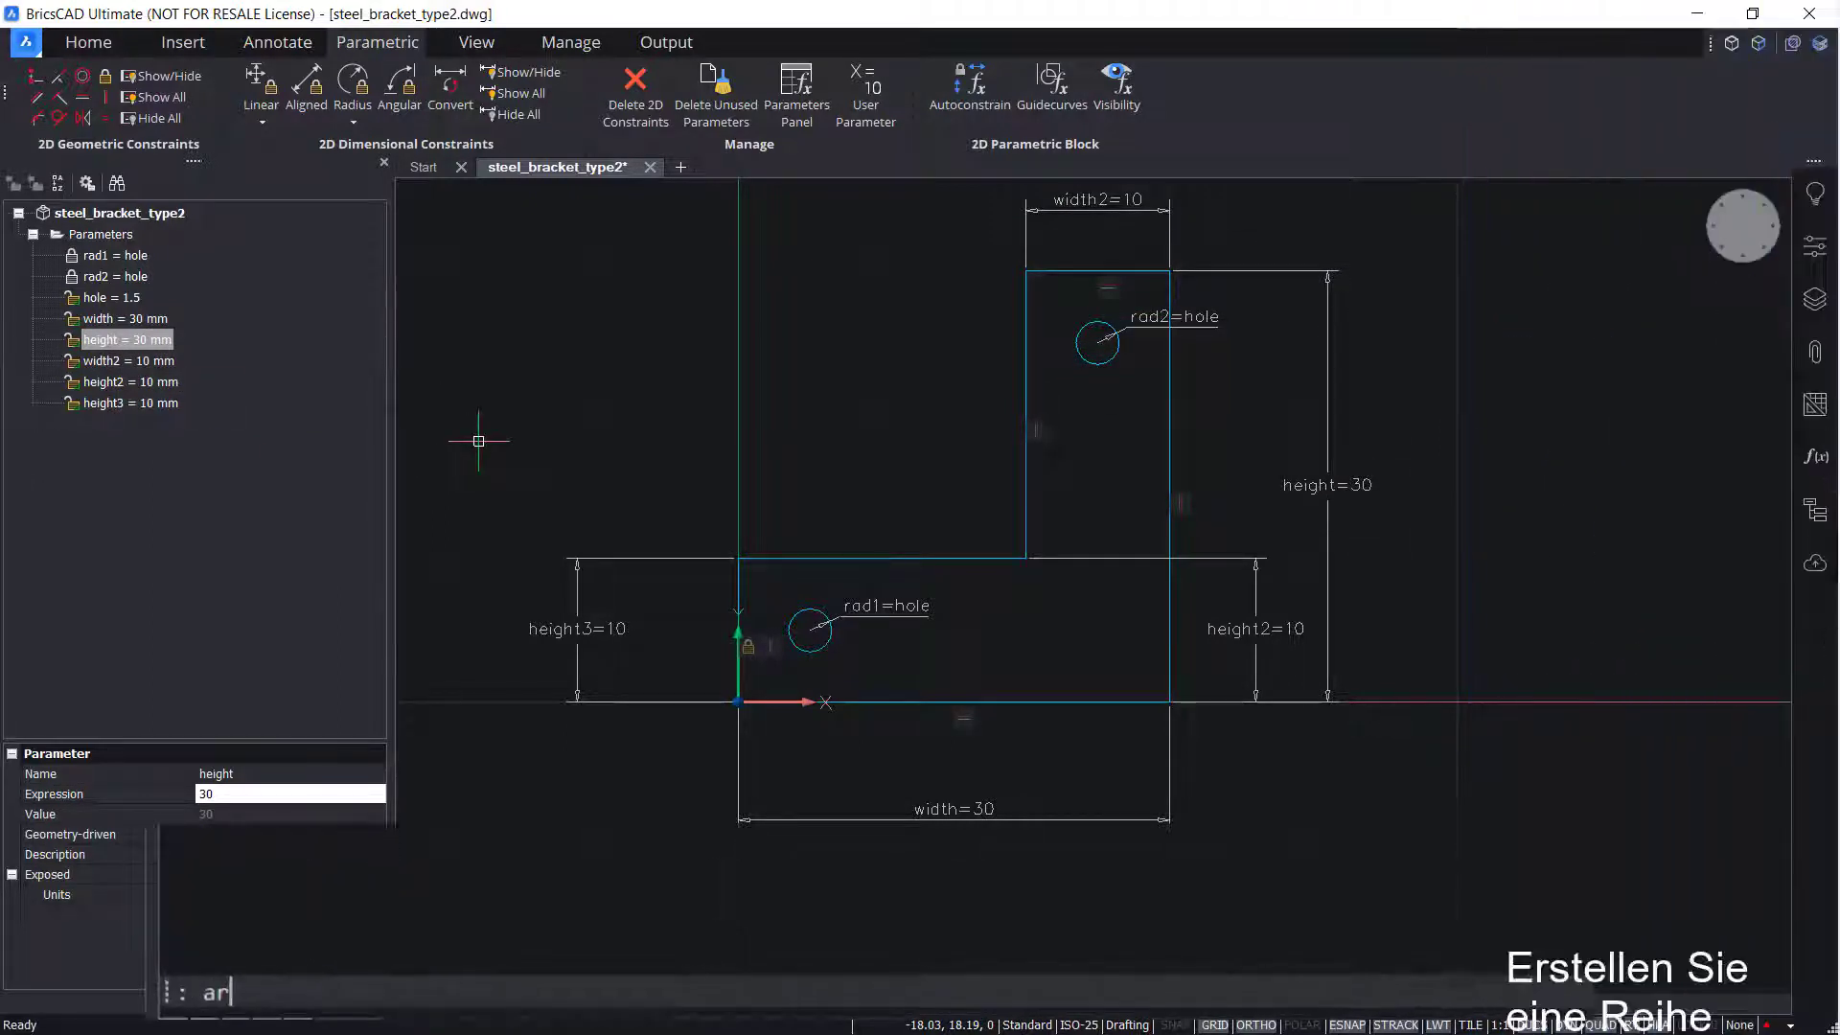
key(Return)
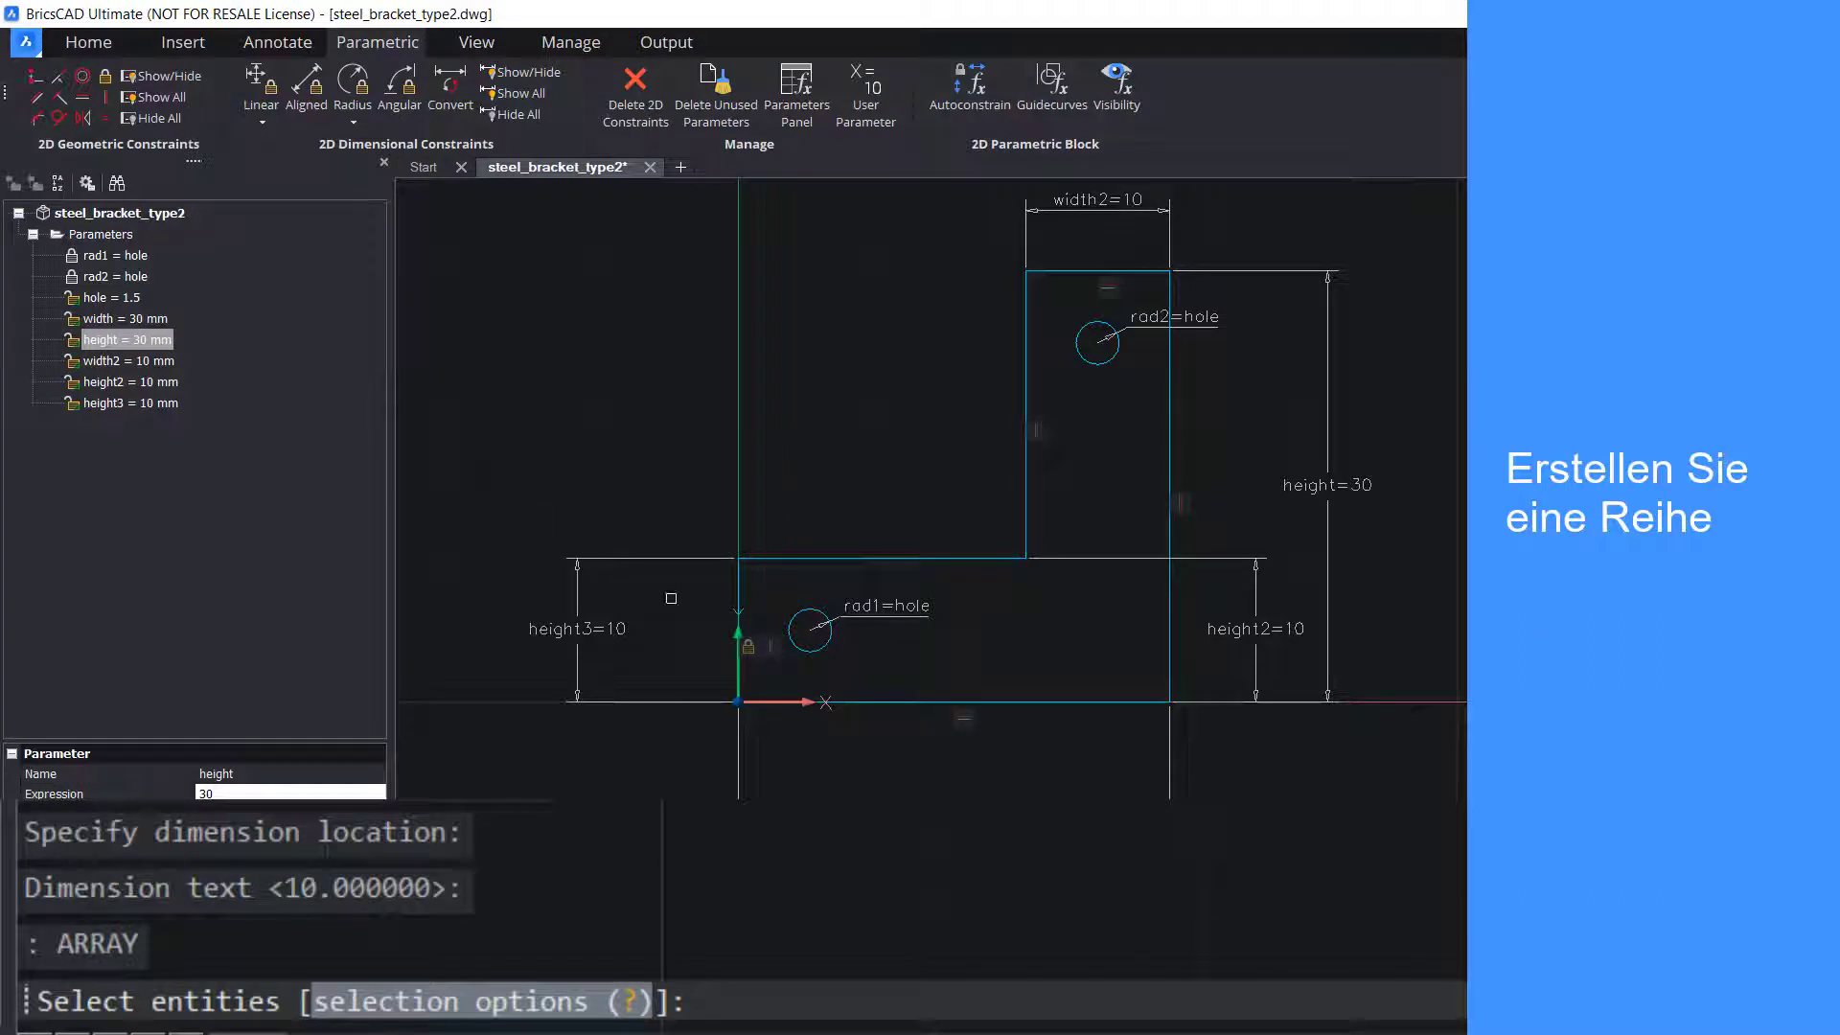
click(797, 616)
key(Return)
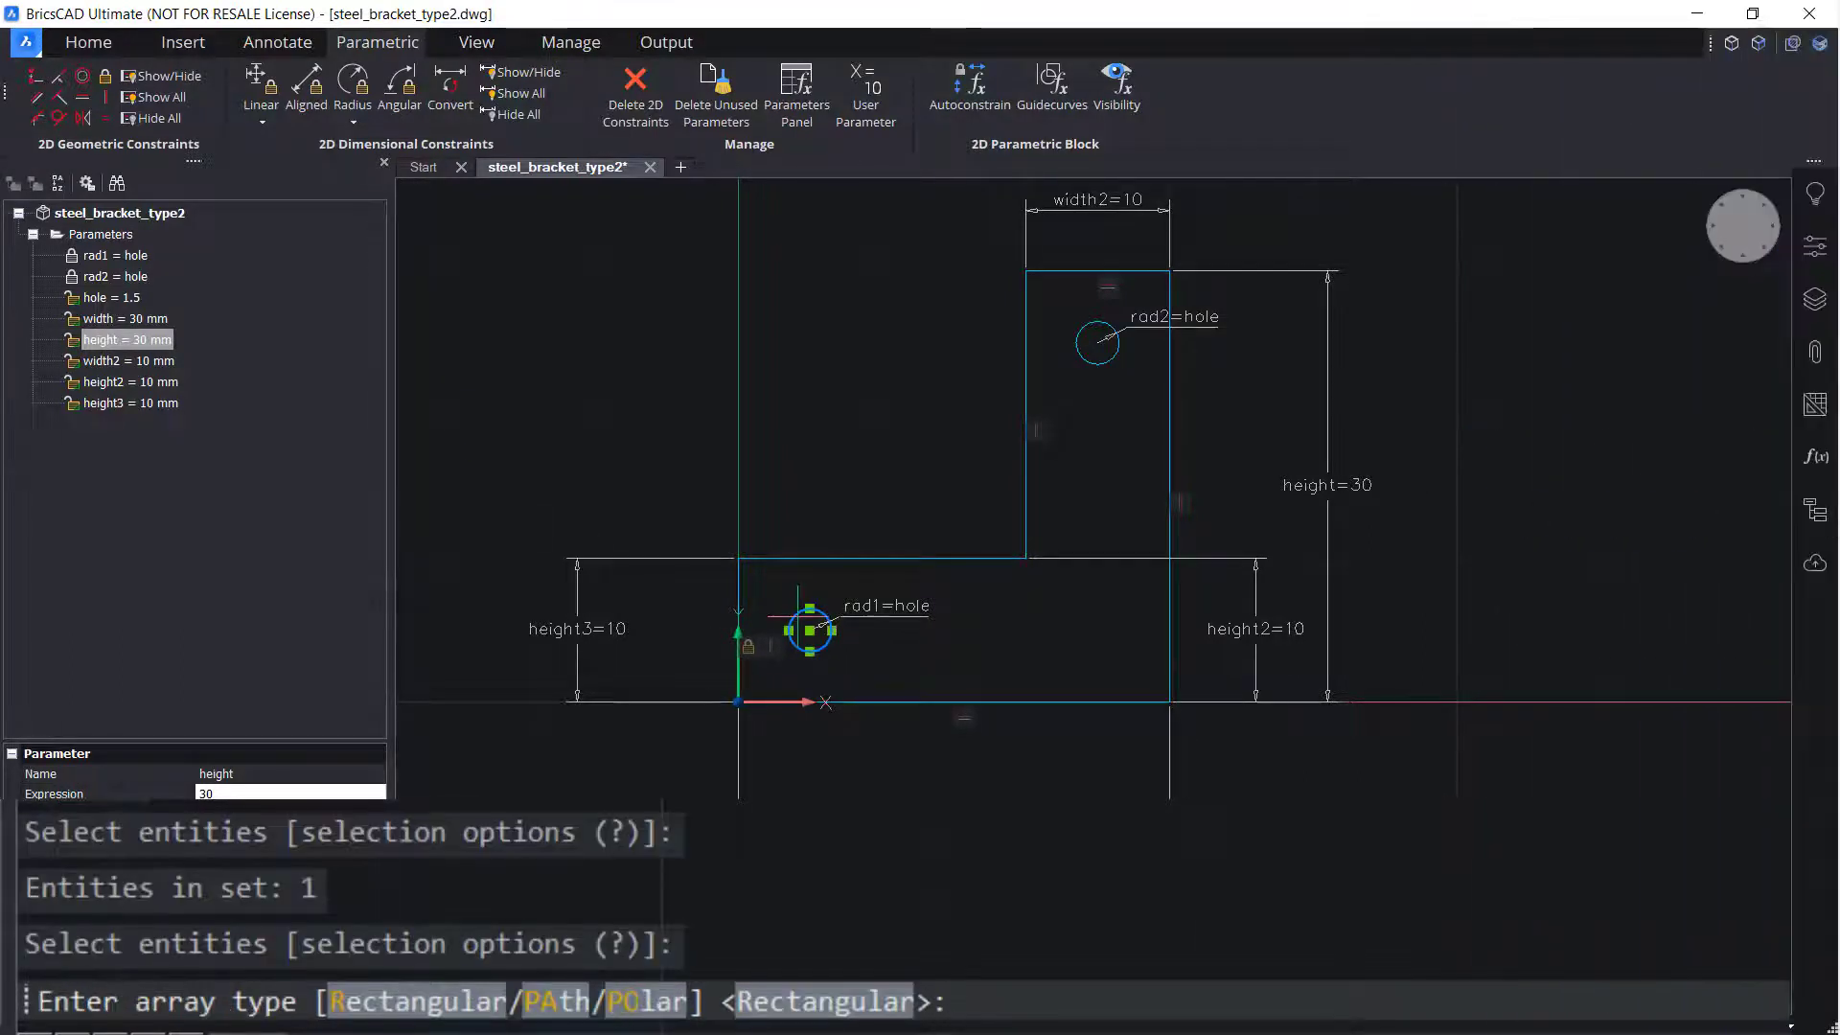
key(Return)
Set the array to 3 columns spaced 10 and 1 row spaced 10, then finish.
text(col)
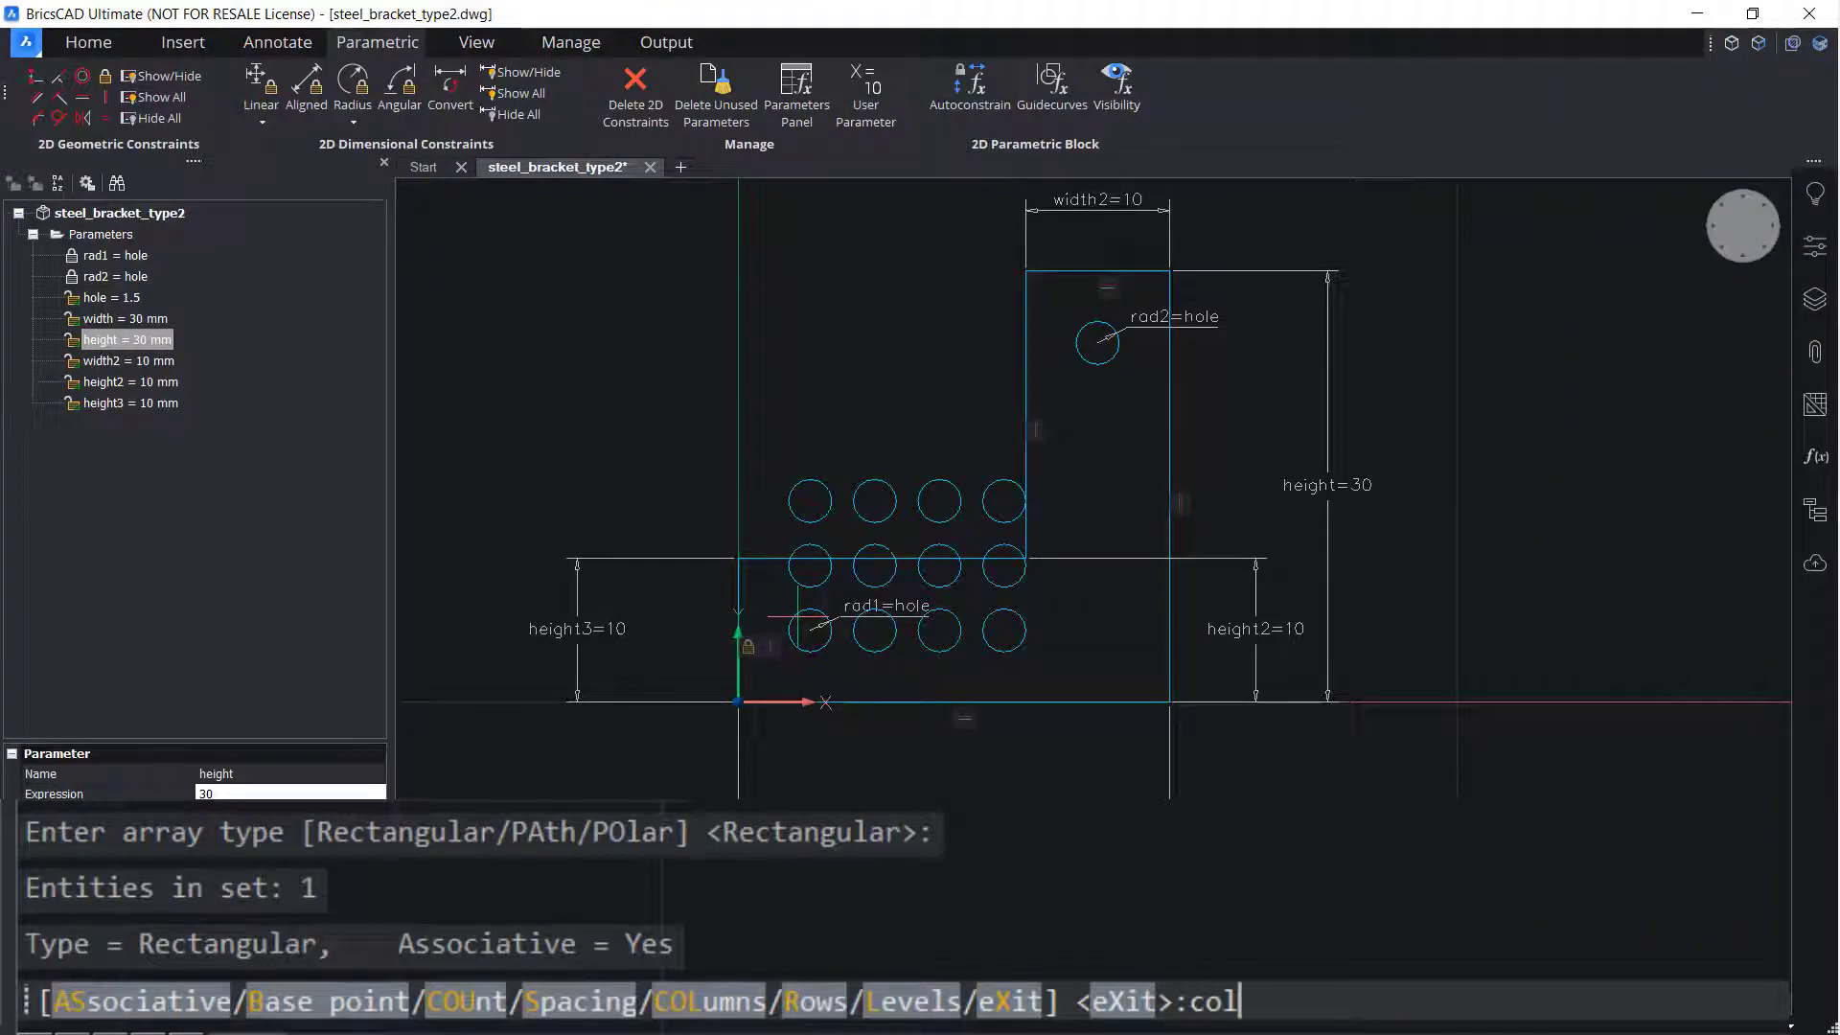
key(Return)
text(3)
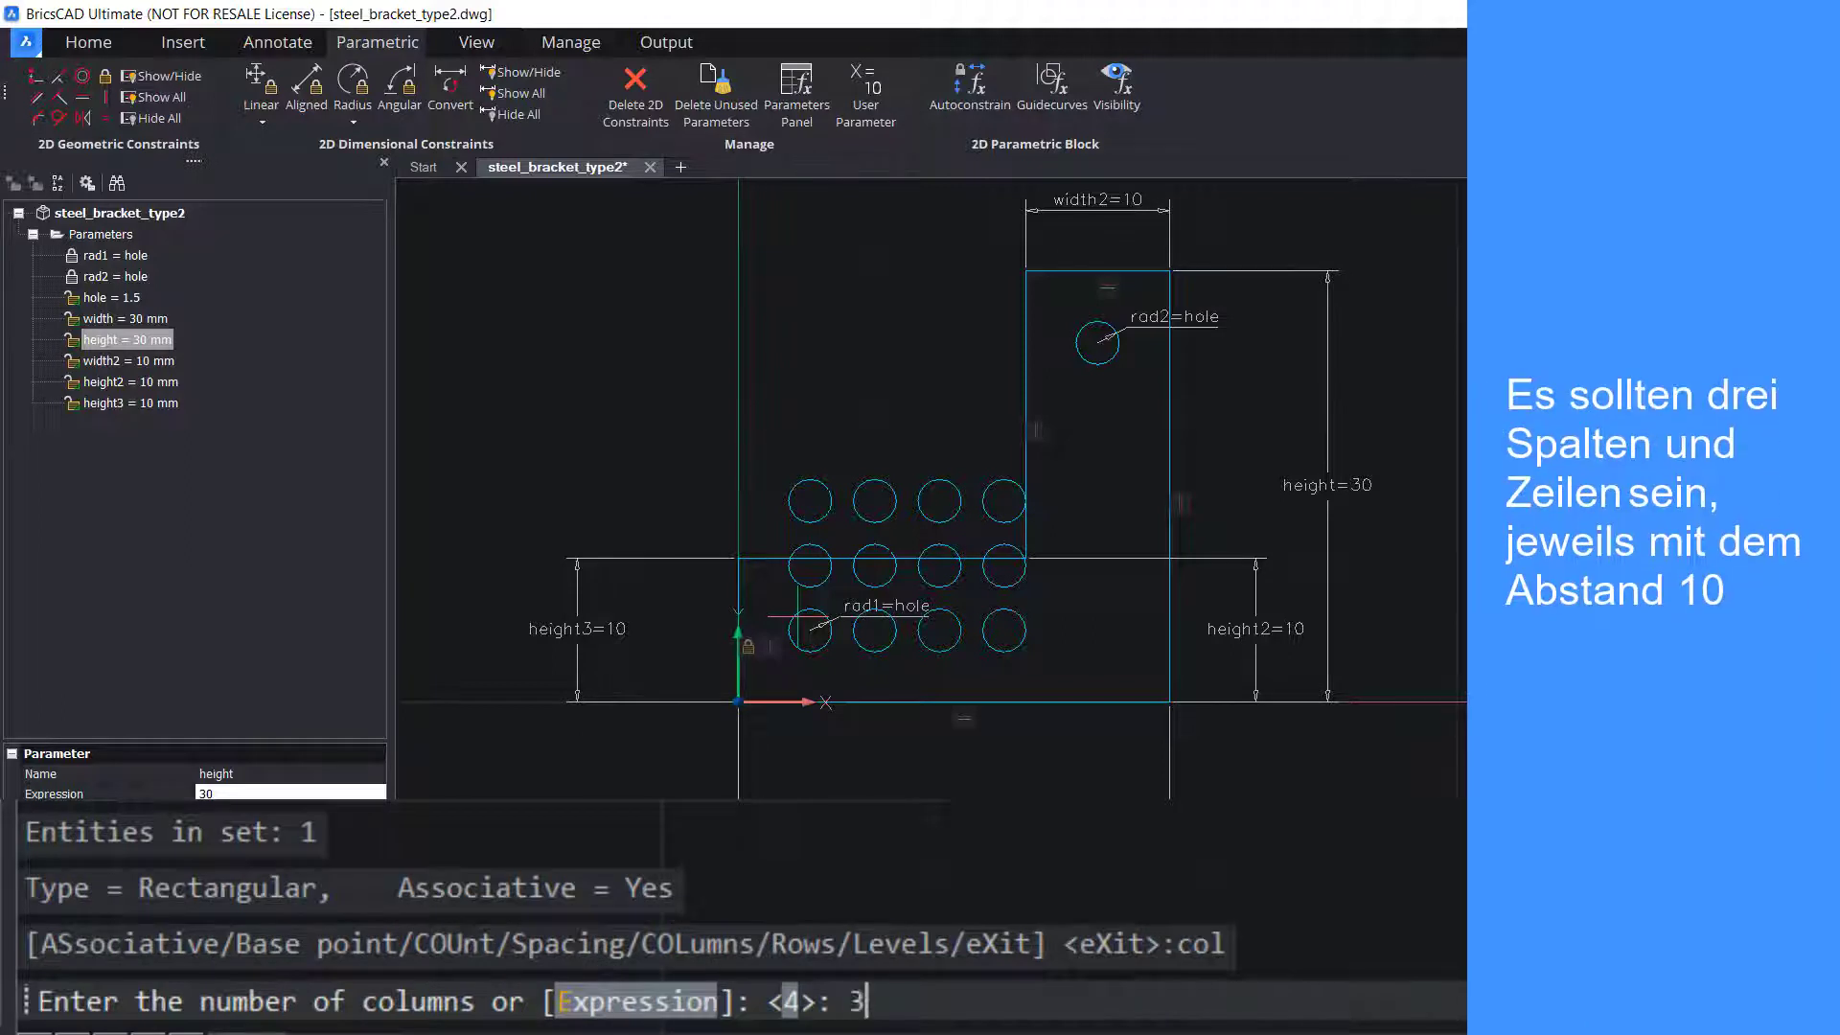
key(Return)
text(10)
key(Return)
text(r)
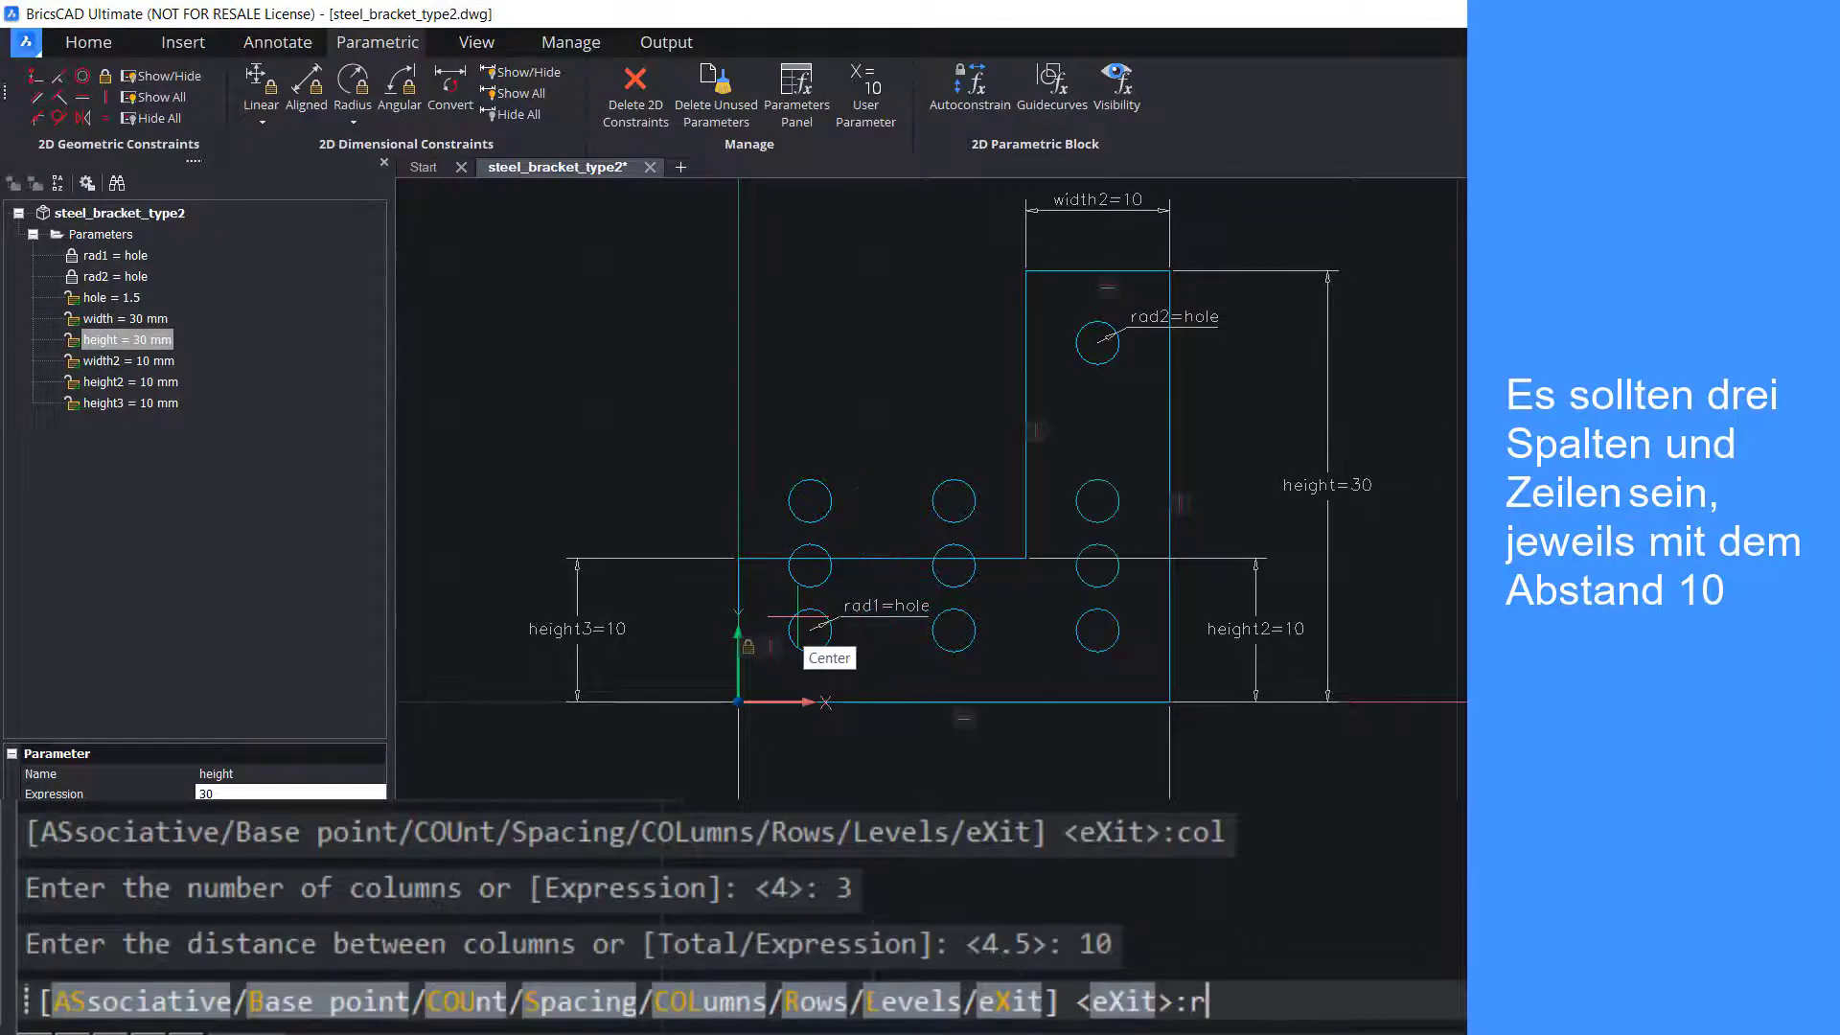
key(Return)
text(1)
key(Return)
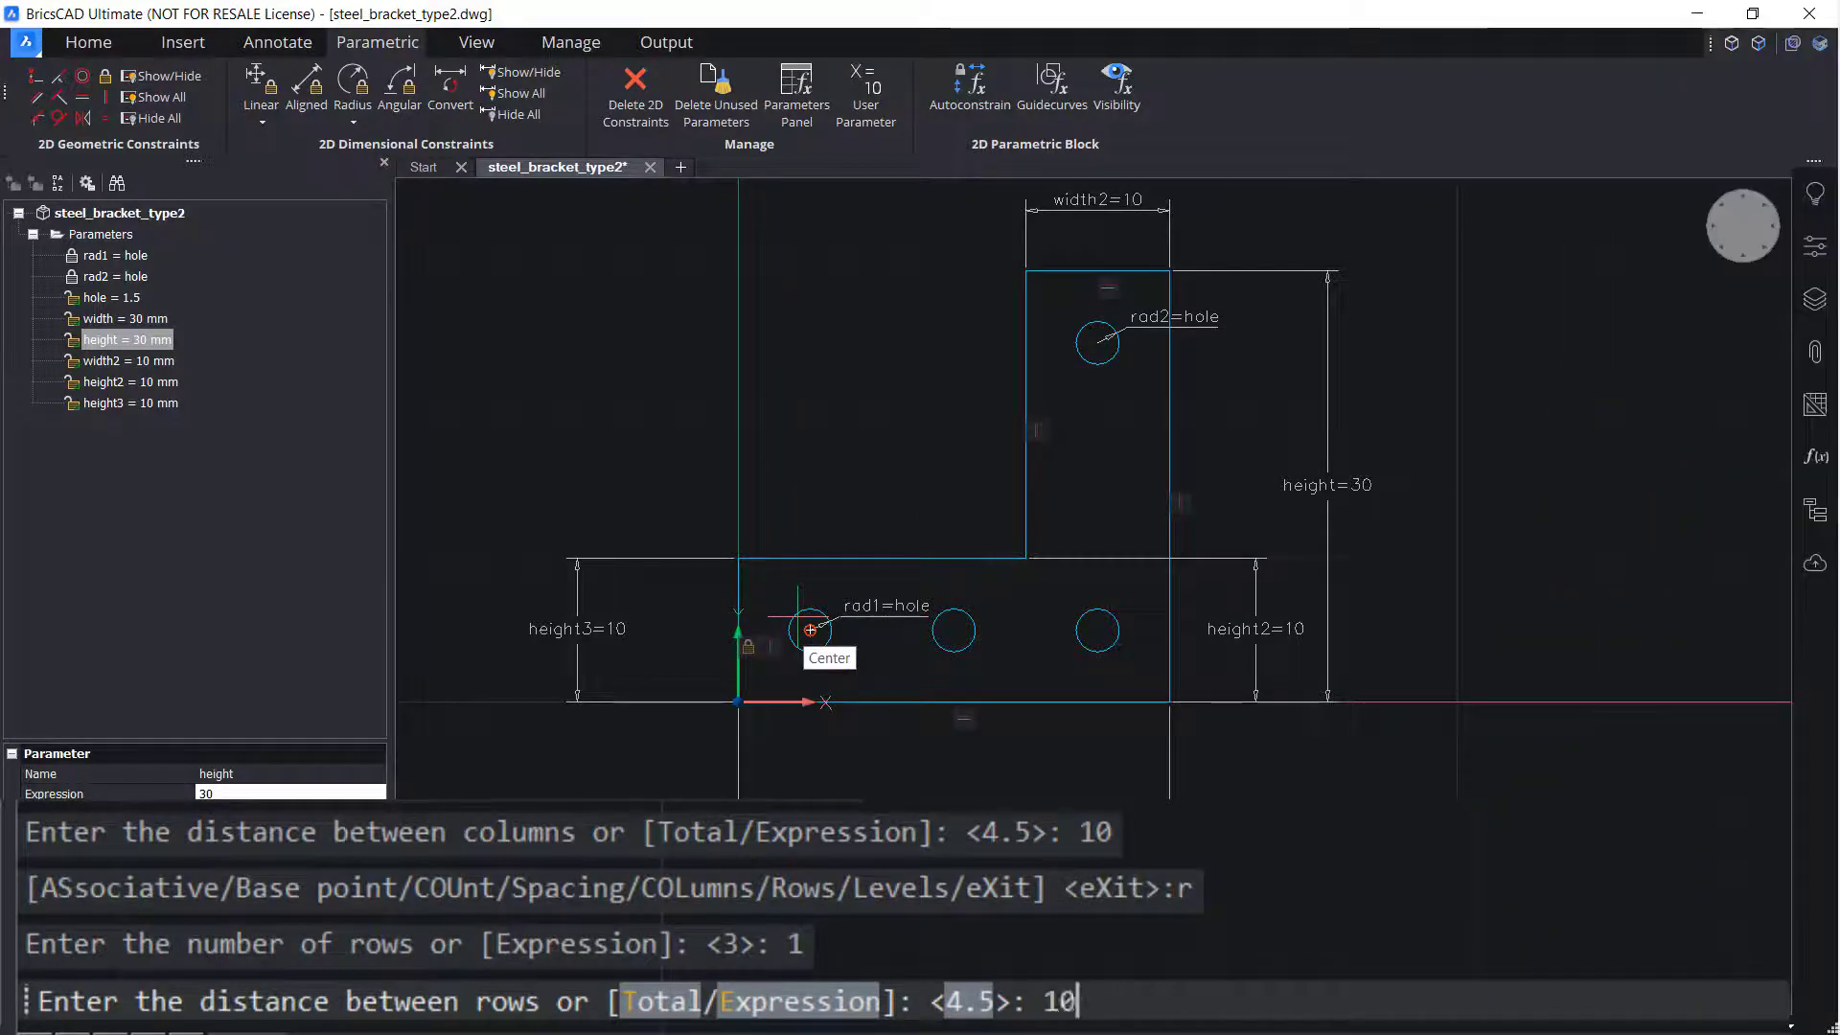
key(Return)
key(Return)
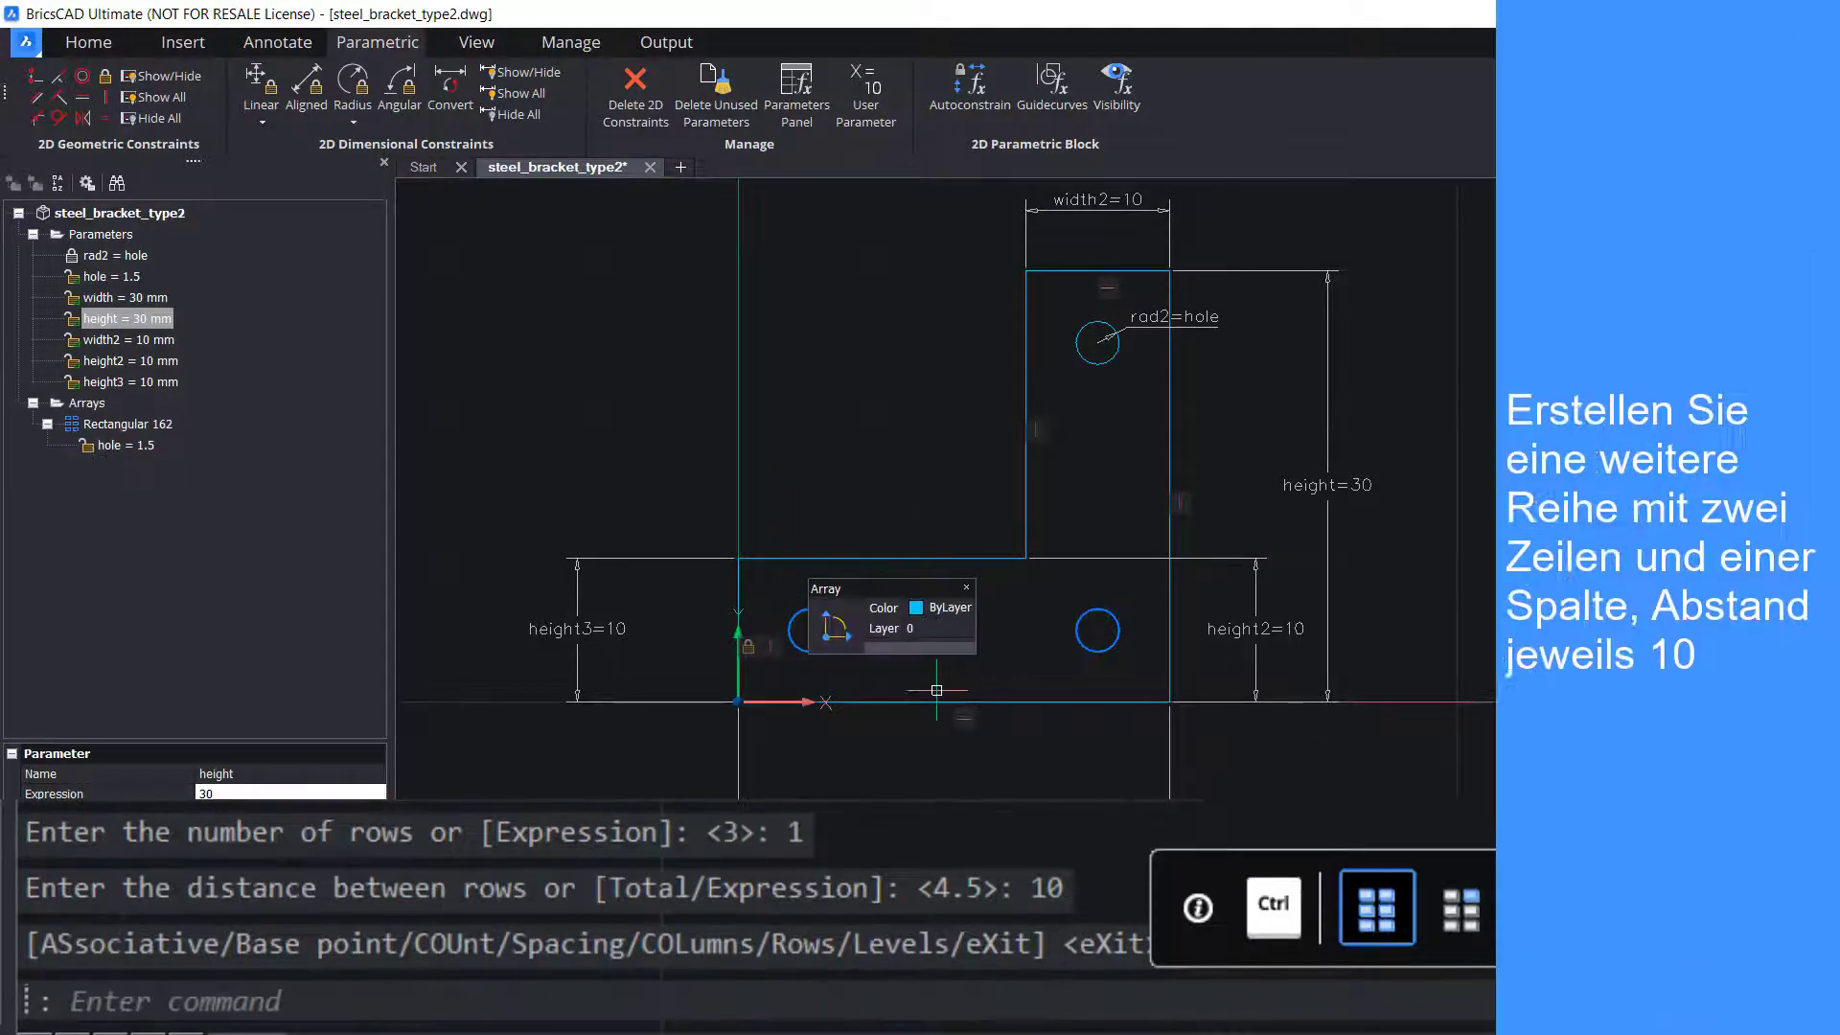
Array the upper hole rectangularly with 2 rows spaced 10.
key(Return)
click(1083, 367)
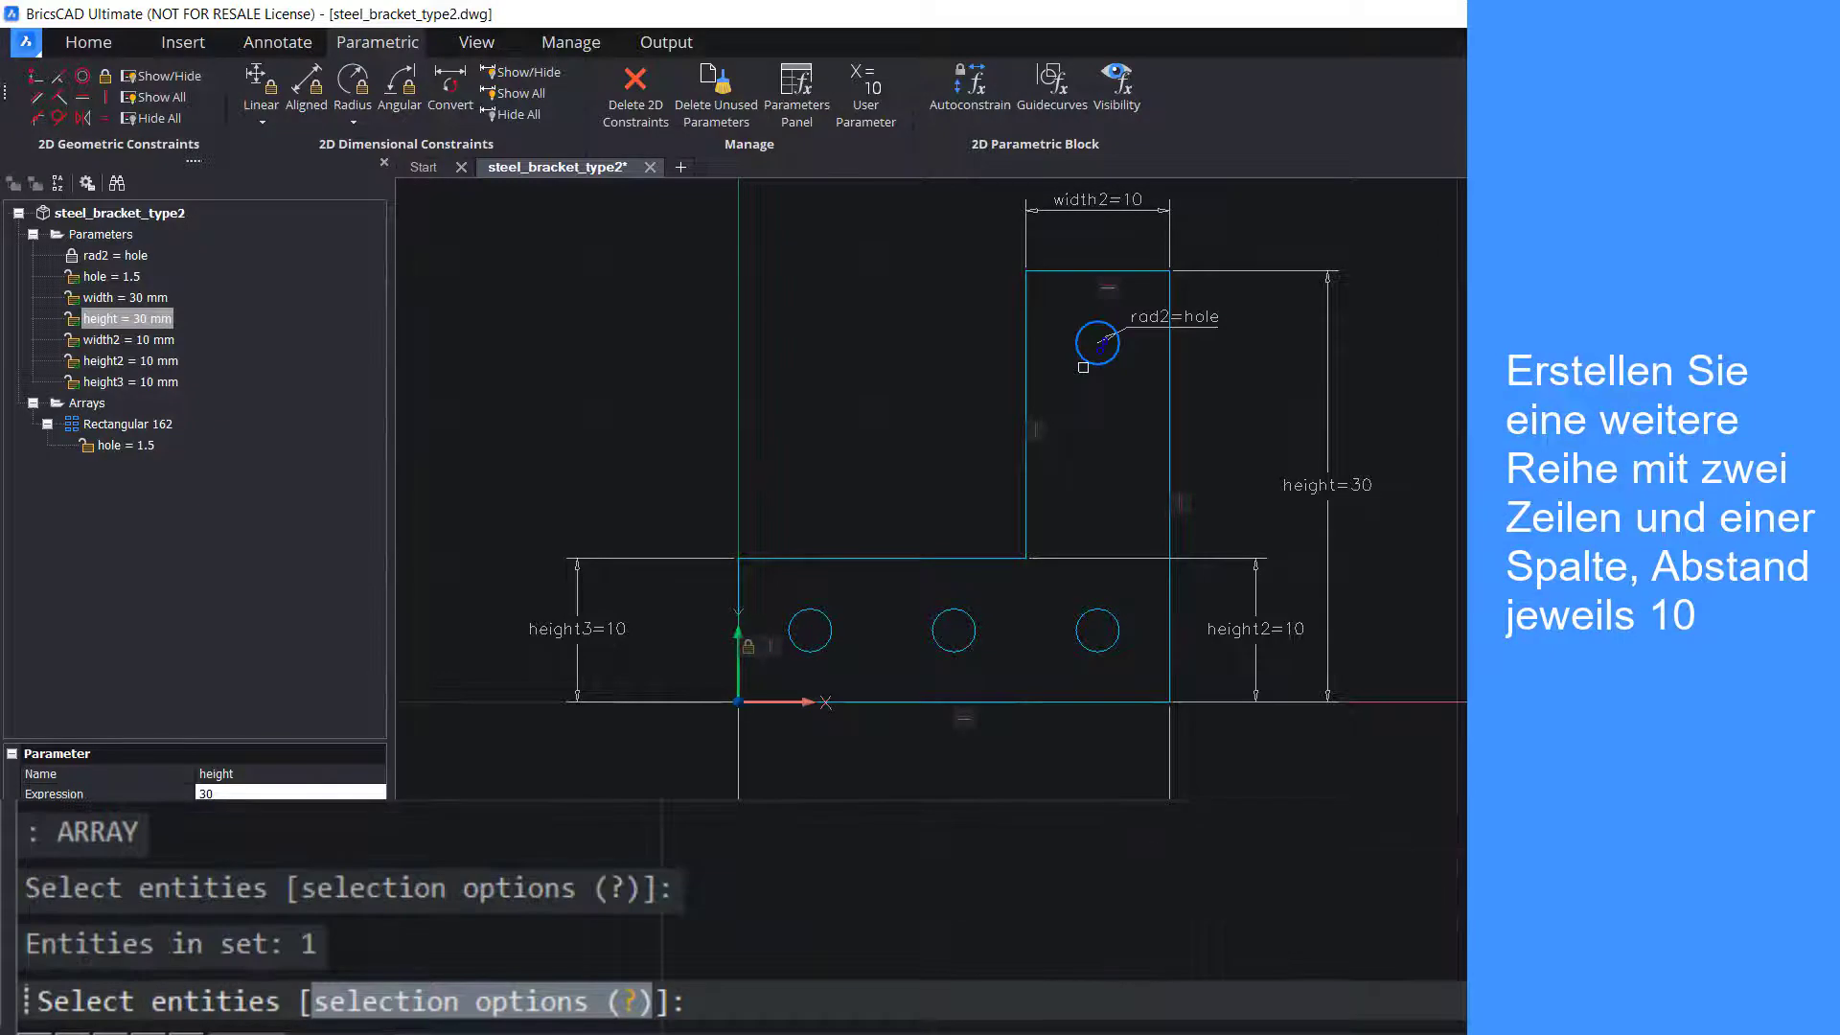
key(Return)
key(Return)
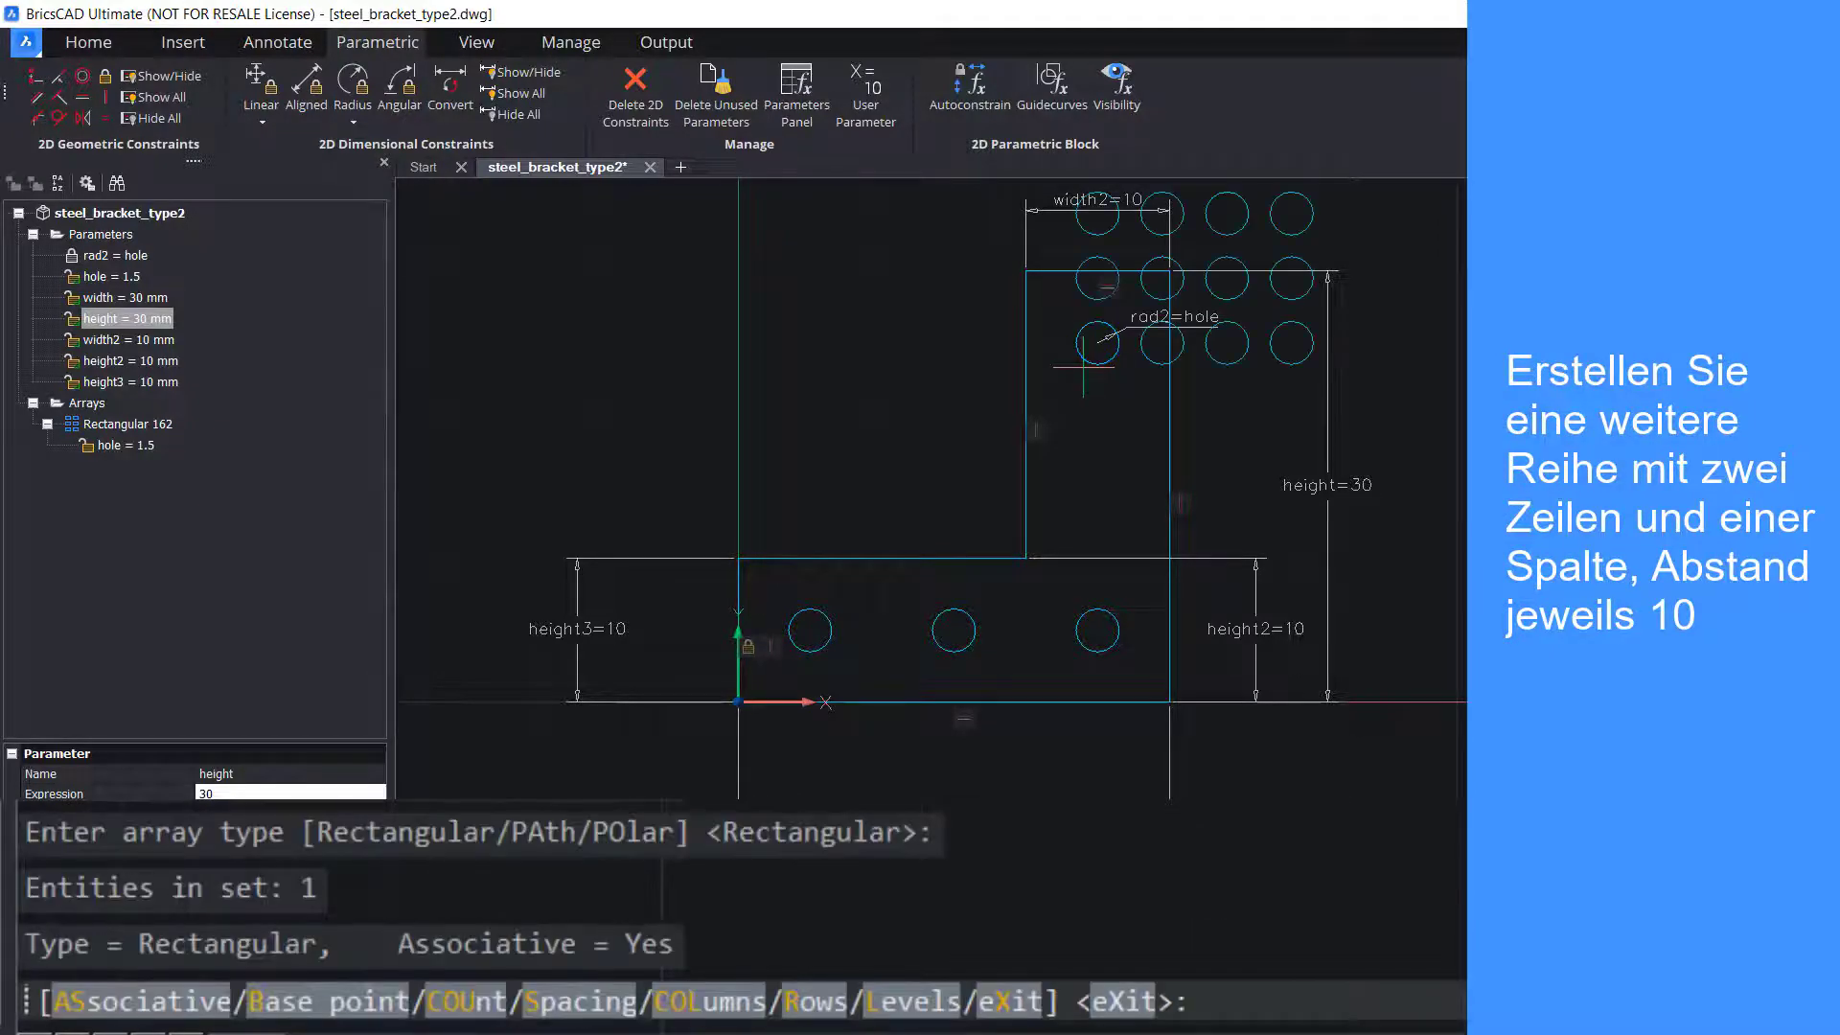
key(Return)
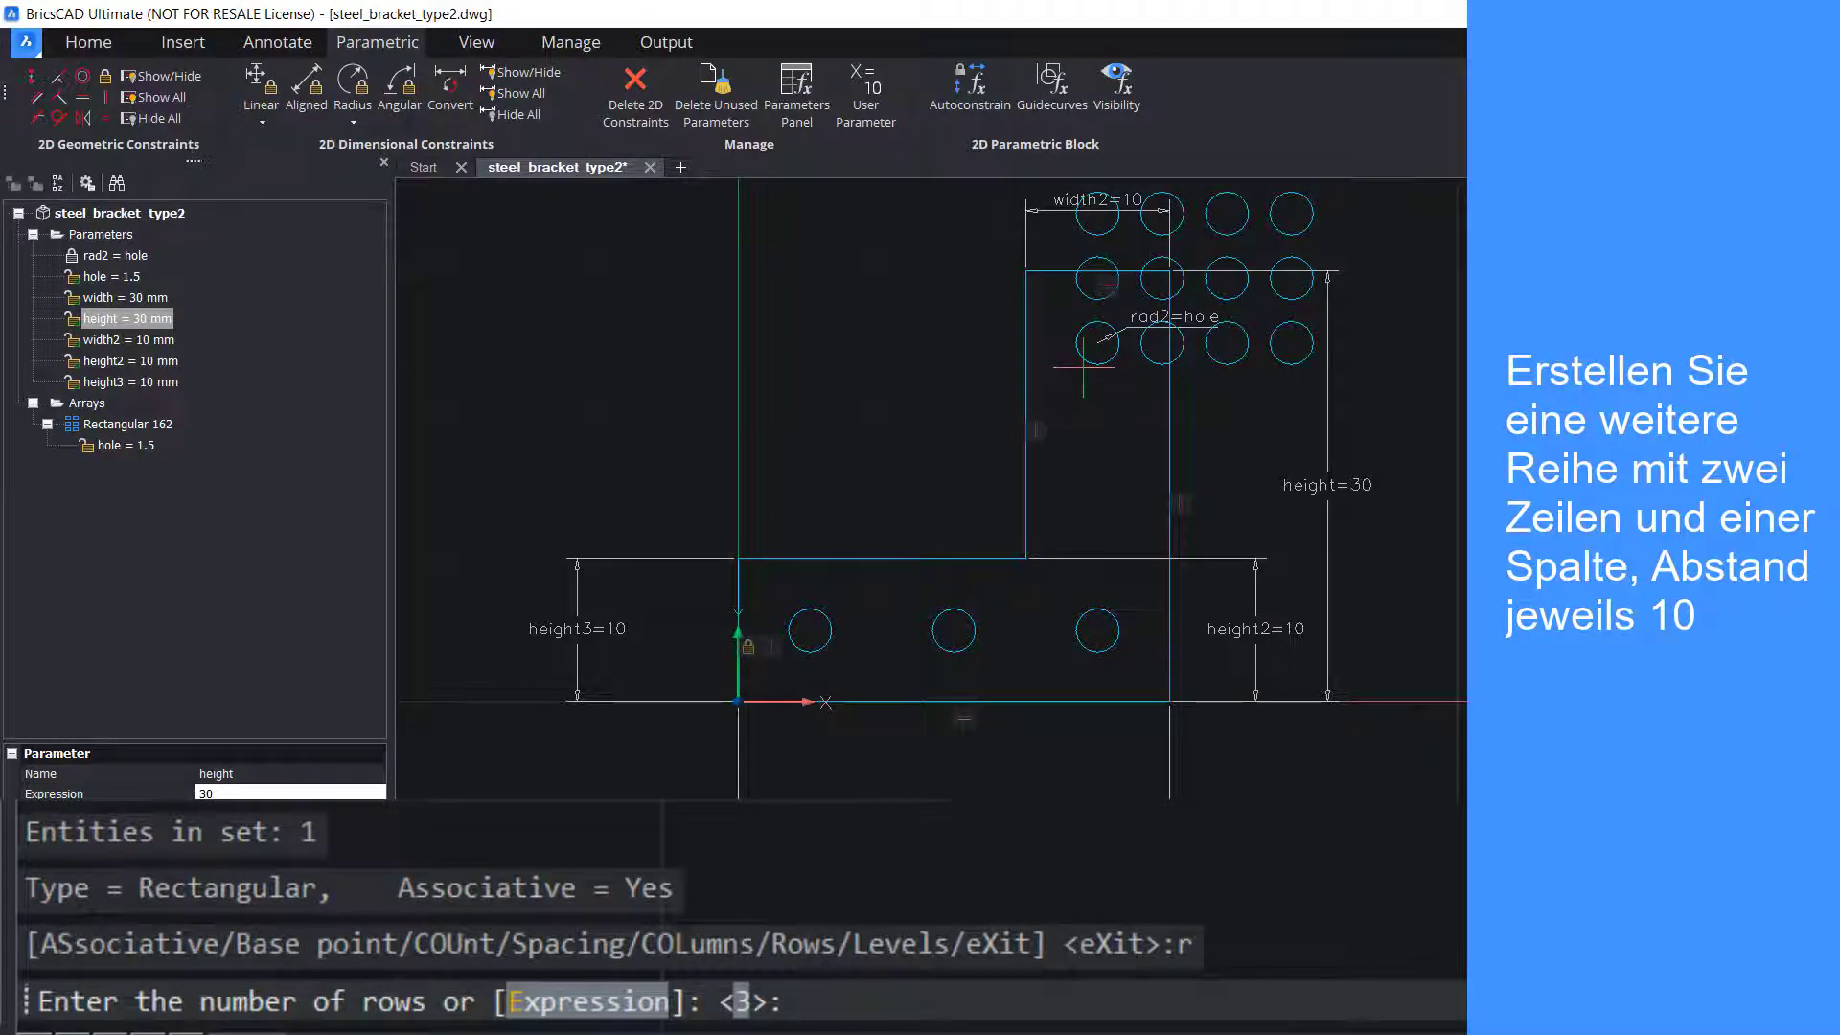
text(2)
key(Return)
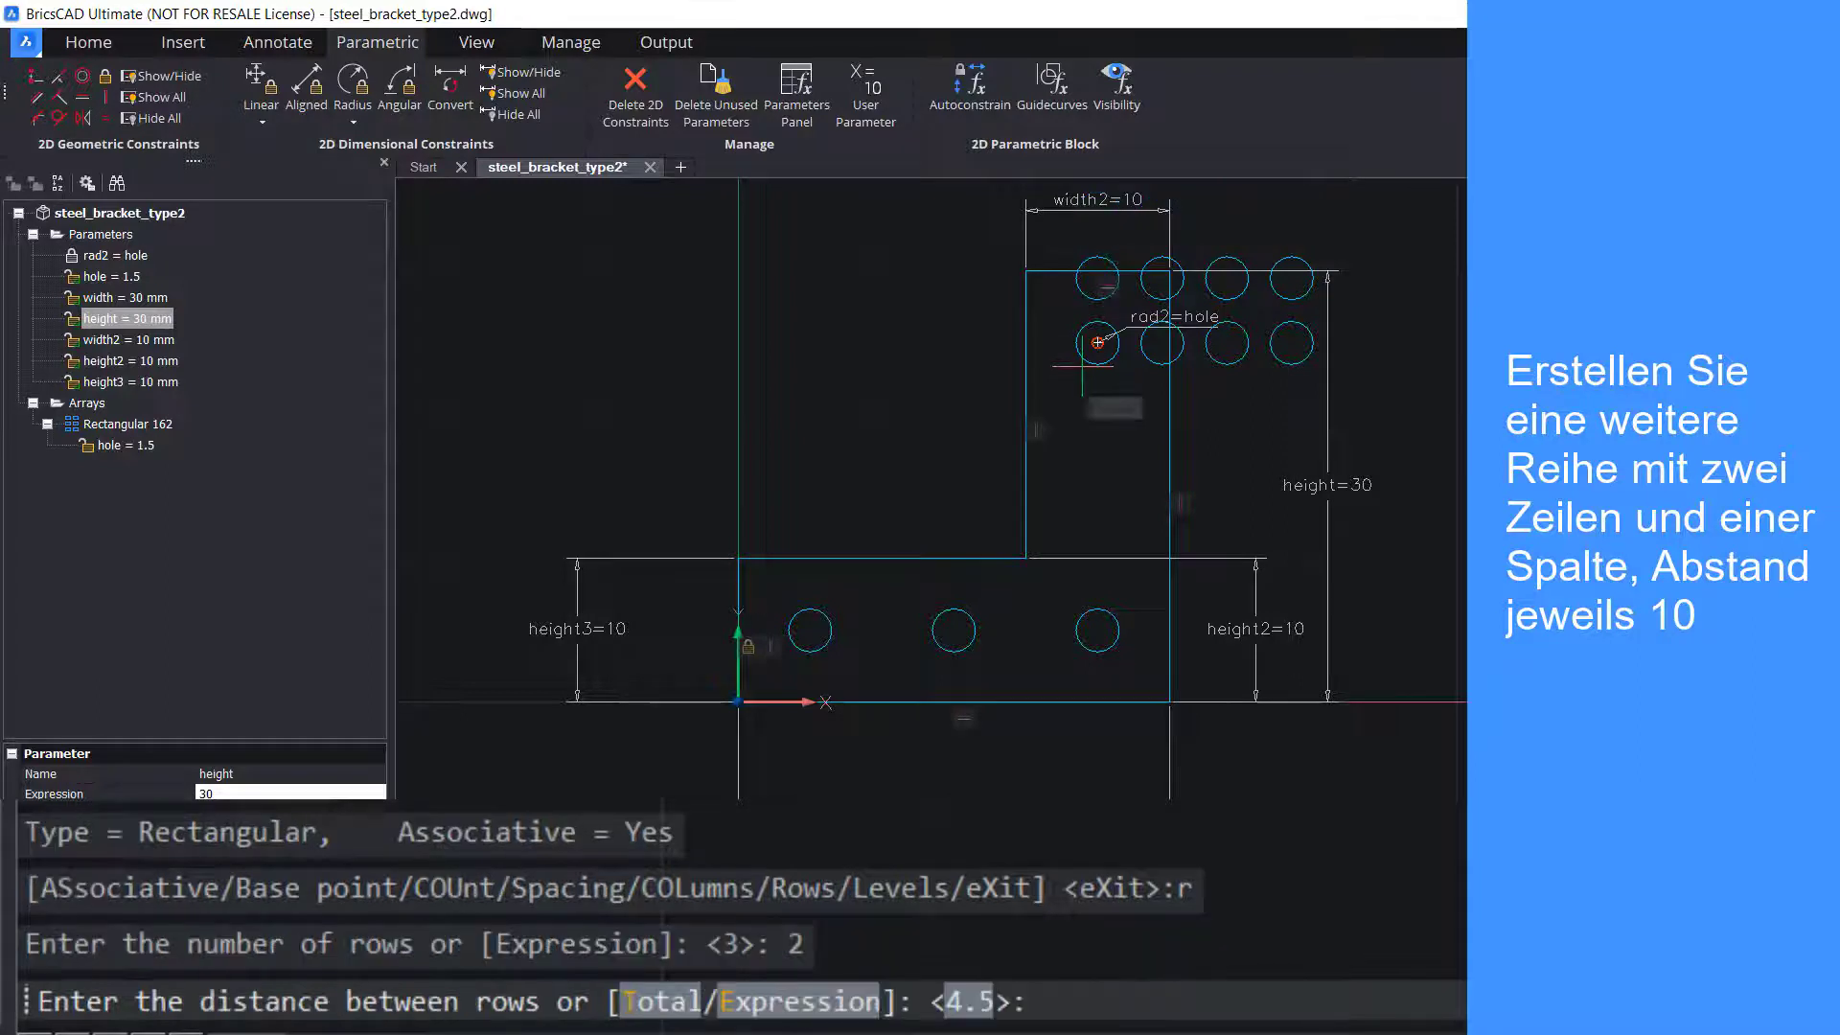
text(10)
Limit the upper-hole array to a single column with spacing 10.
key(Return)
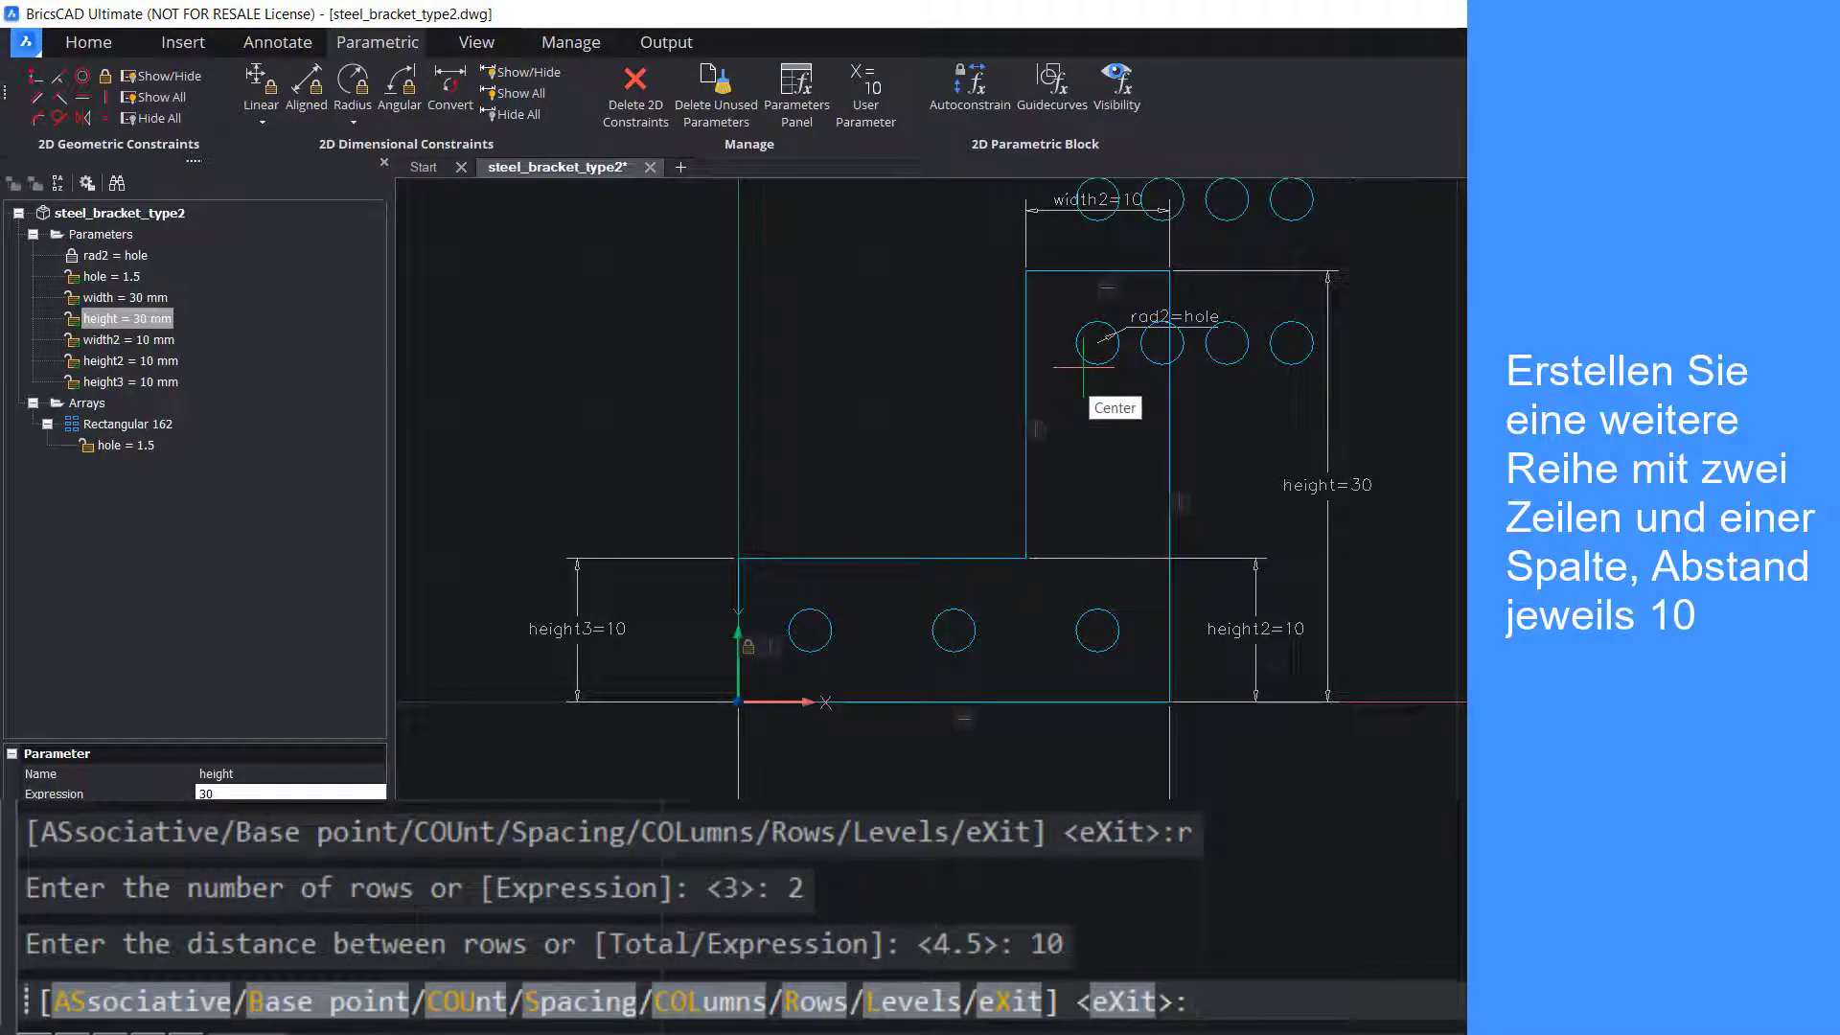
text(col)
key(Return)
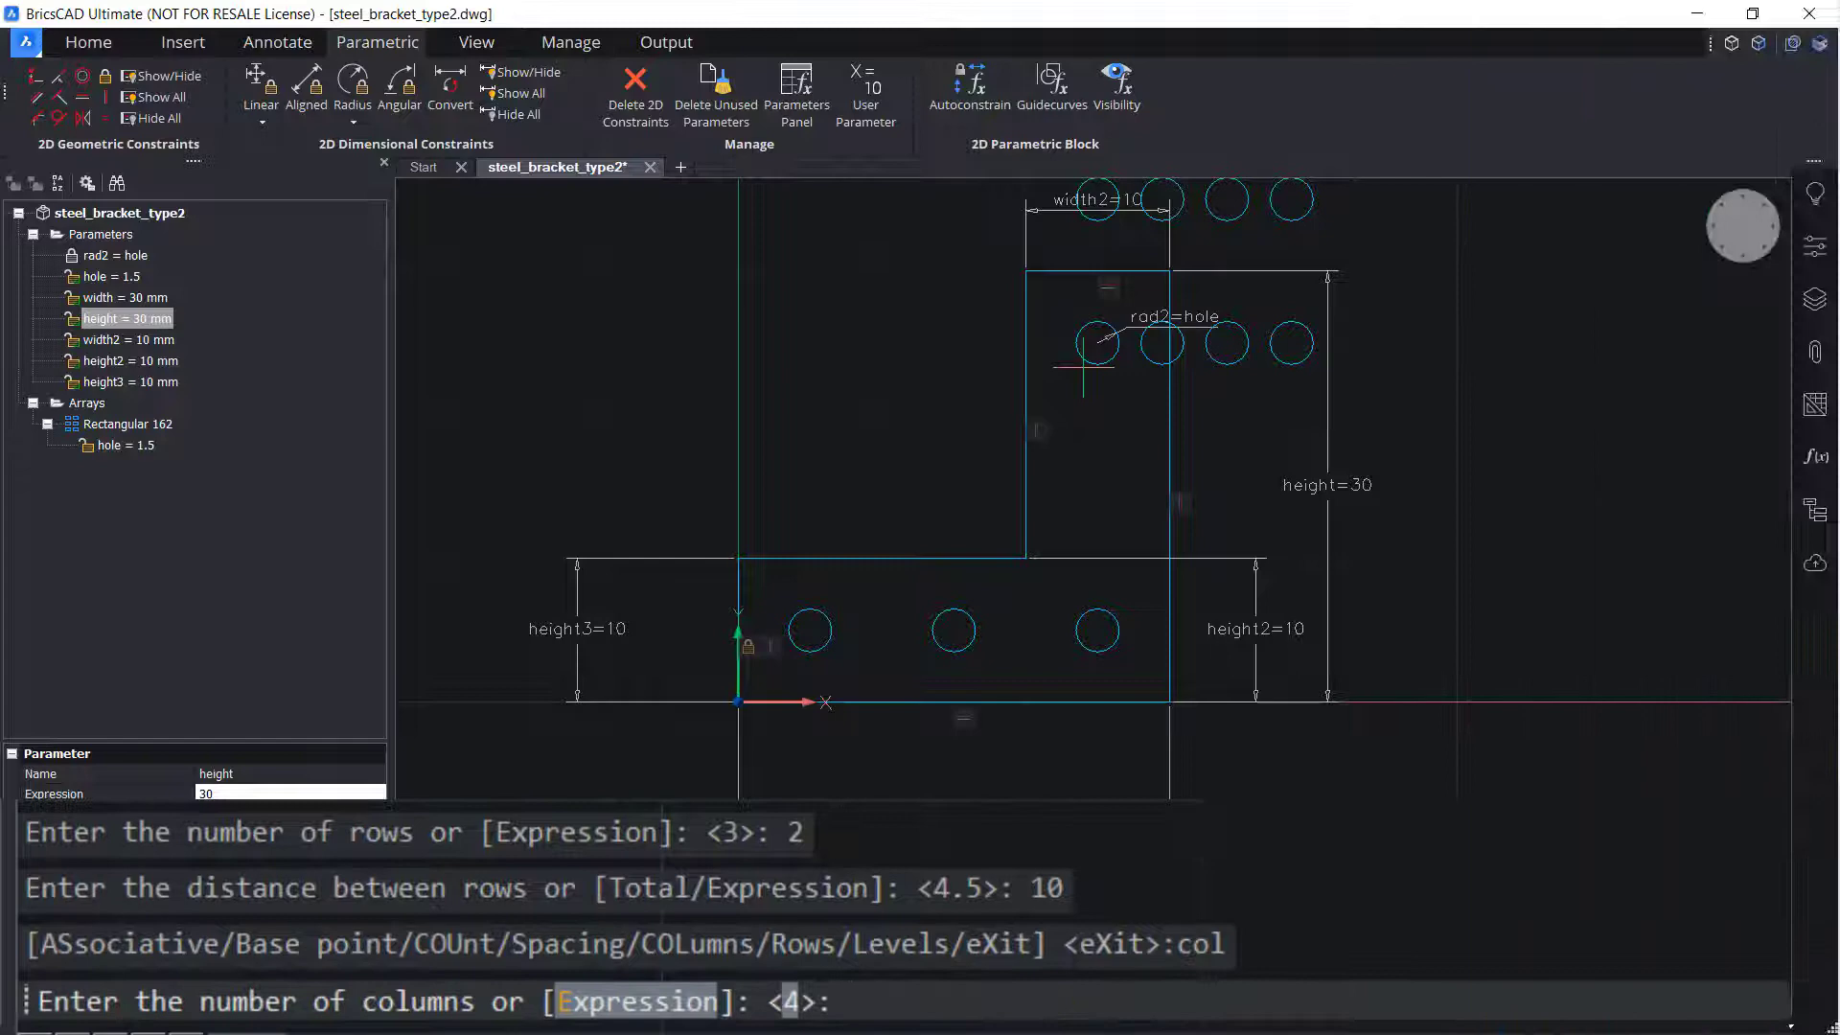
text(1)
key(Return)
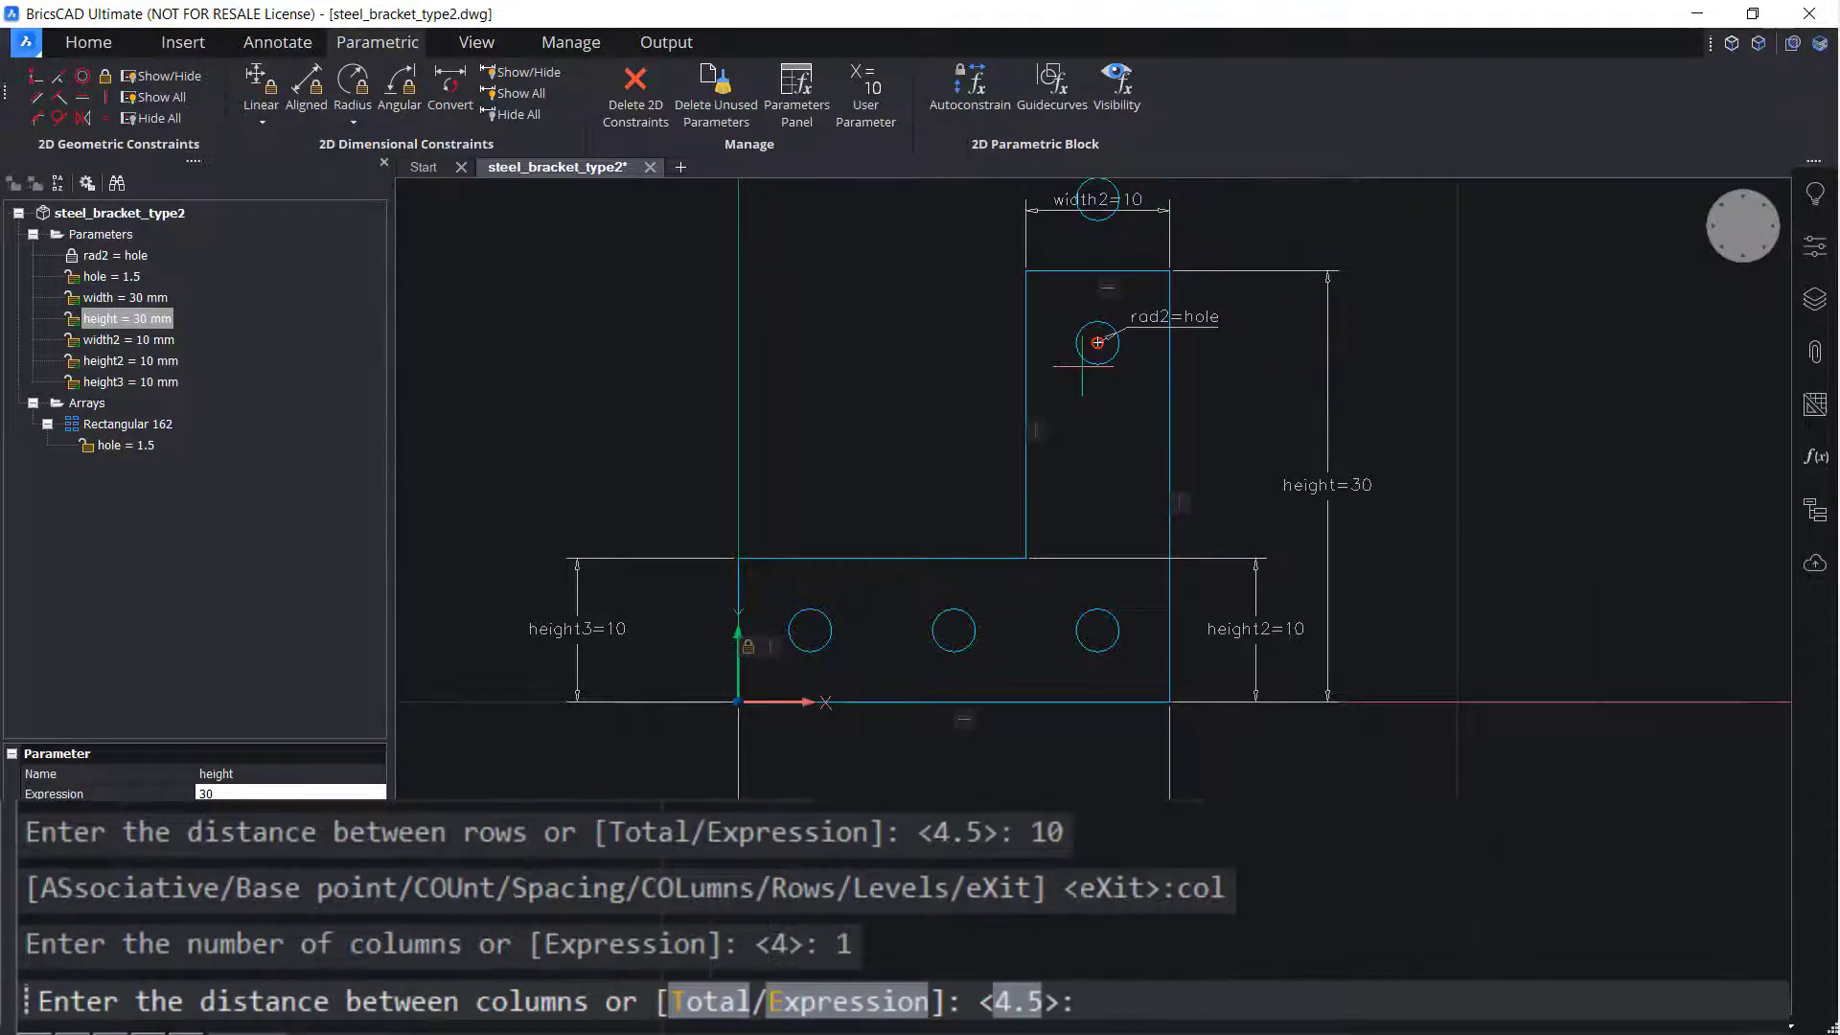
text(10)
key(Return)
key(Return)
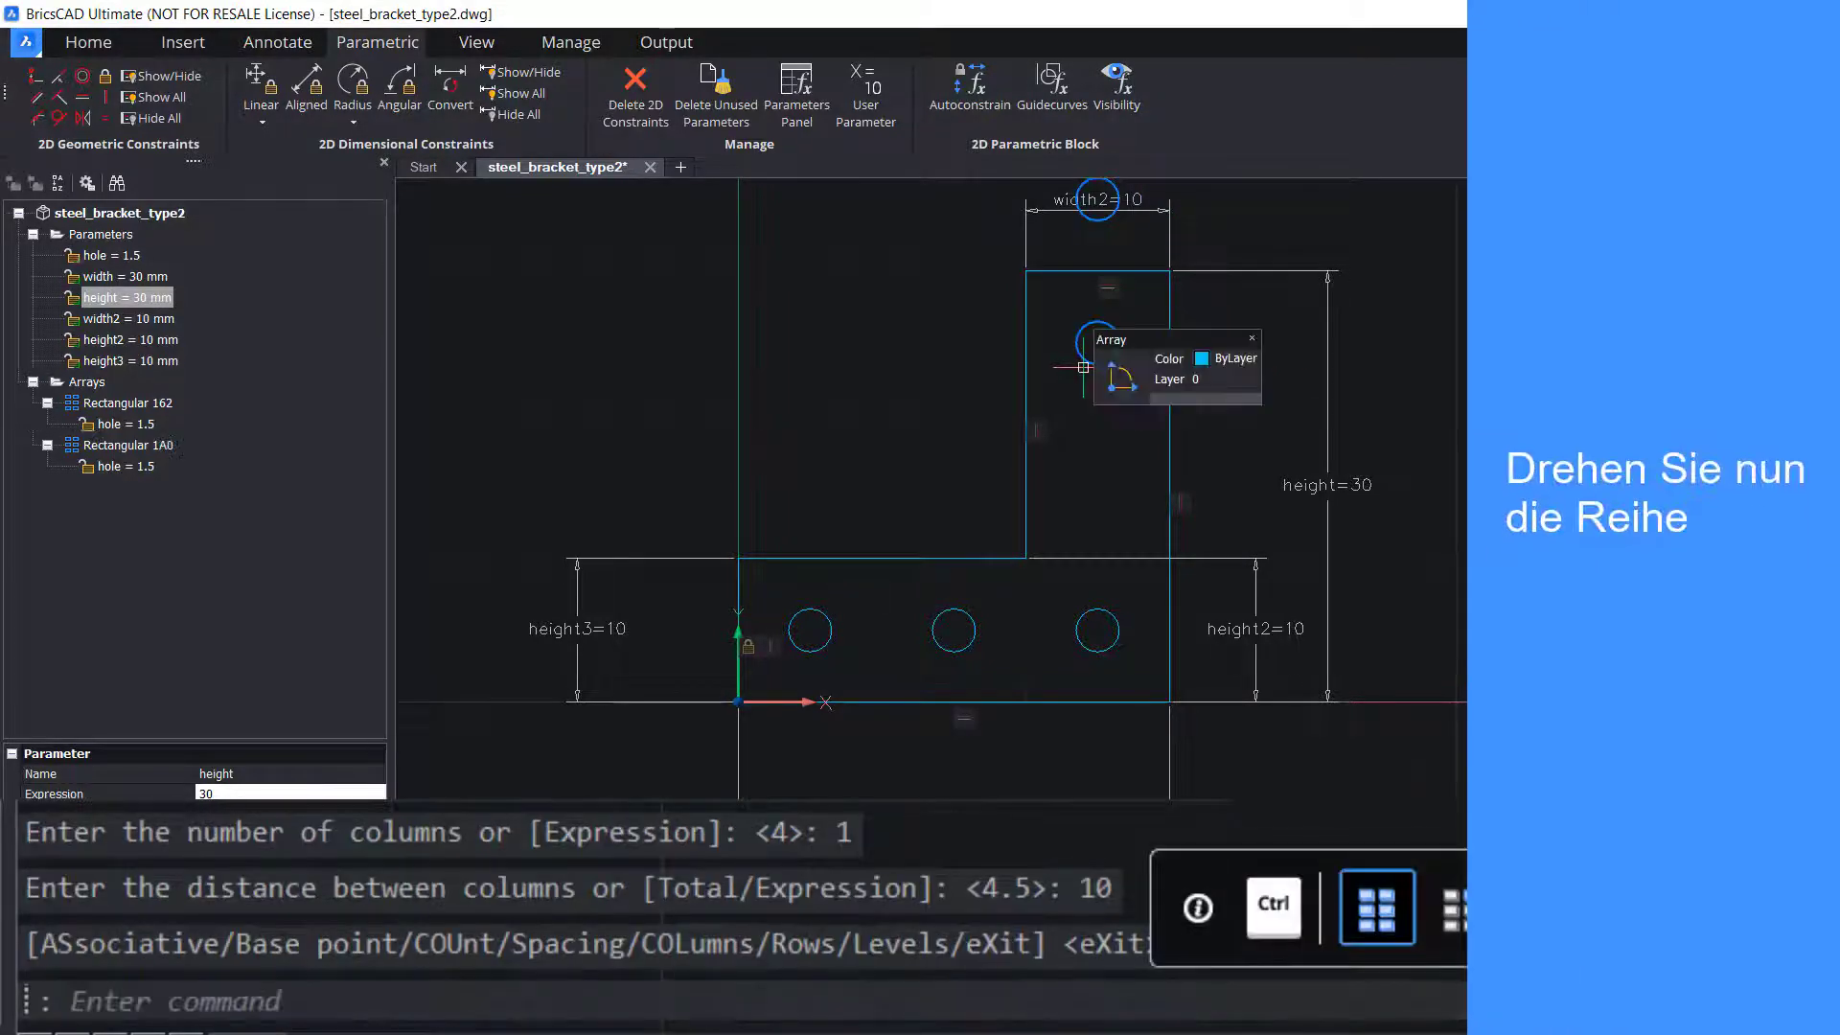
Rotate the two-hole array 90° to stack its holes vertically, then try animating hole.
click(1115, 383)
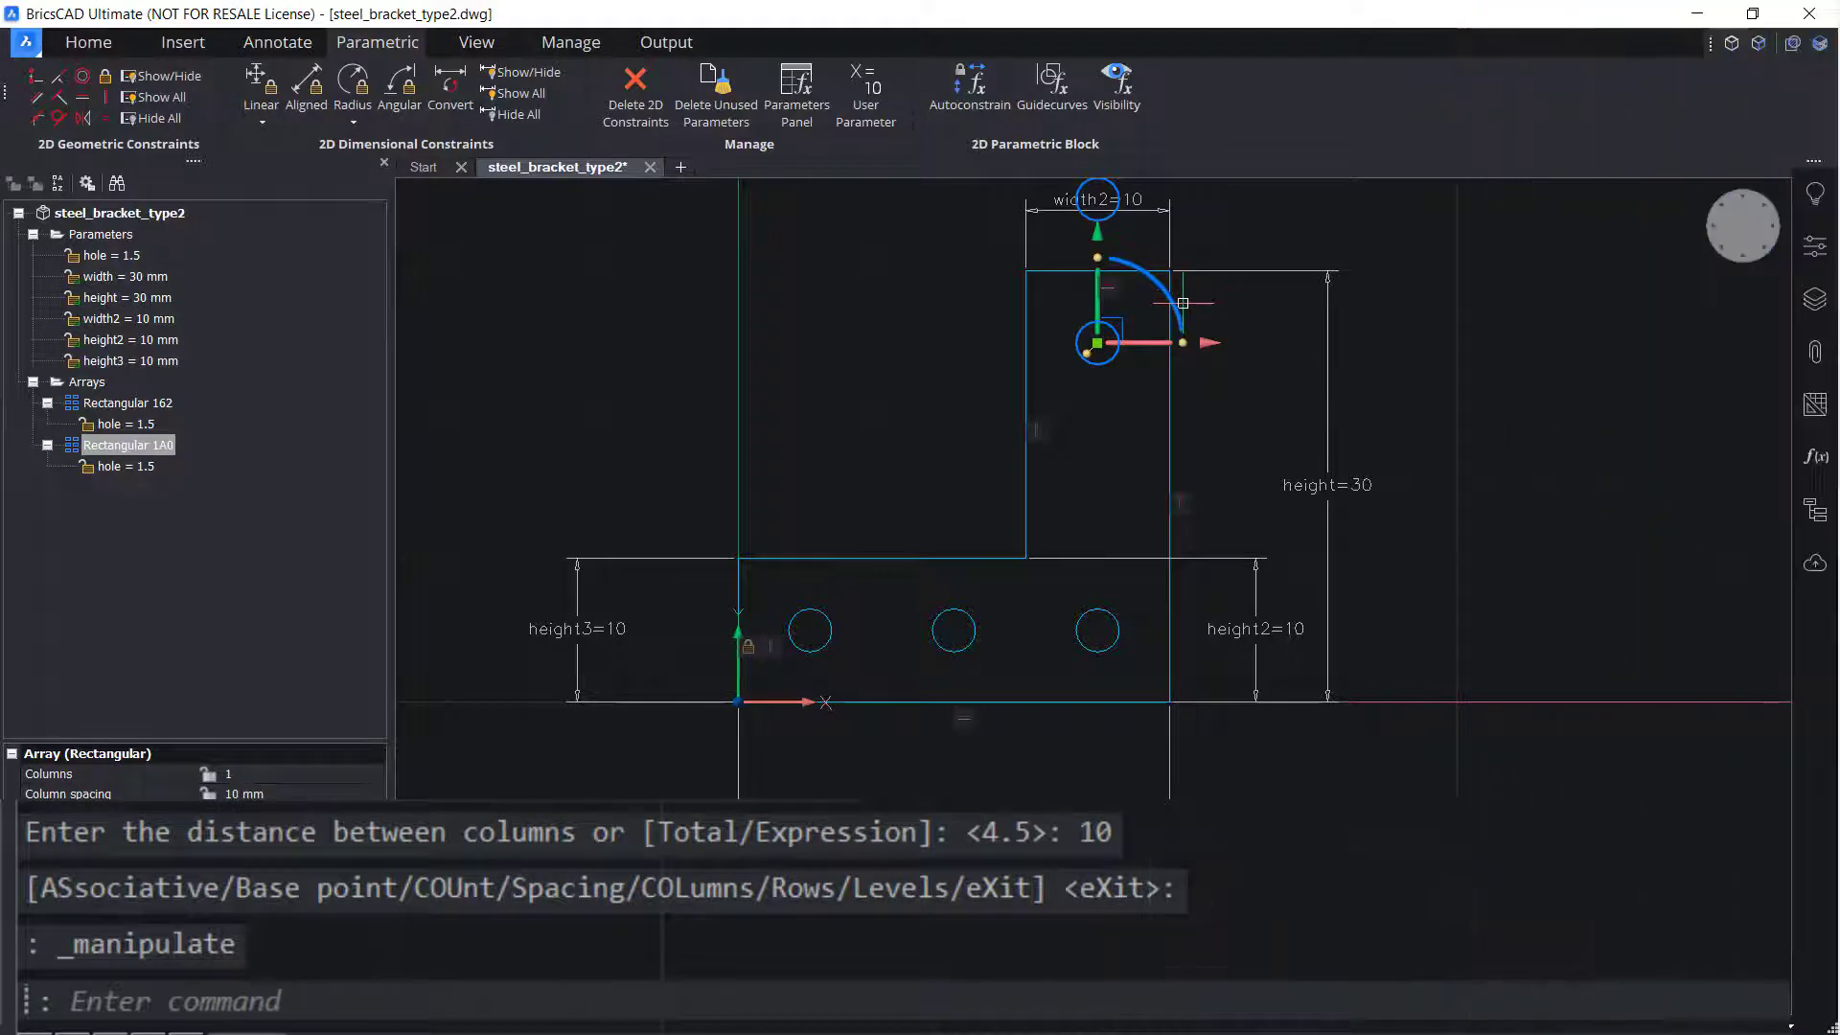
click(1175, 307)
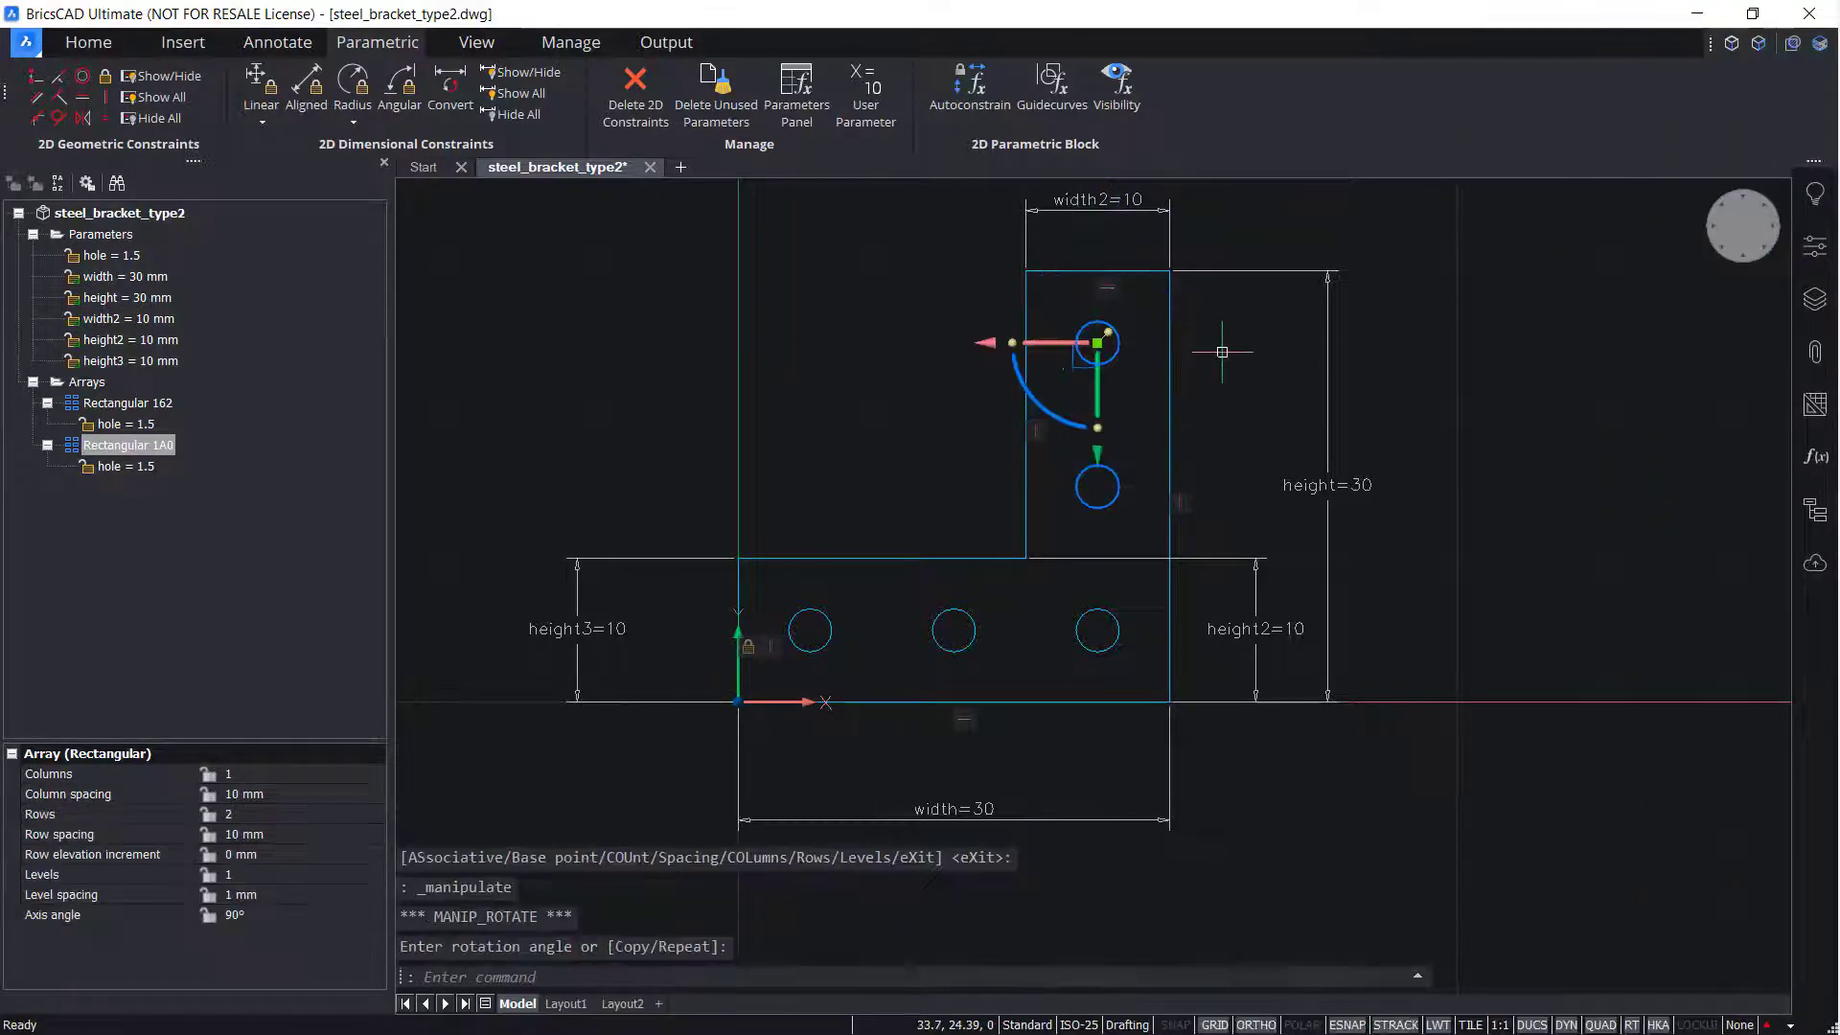
key(Escape)
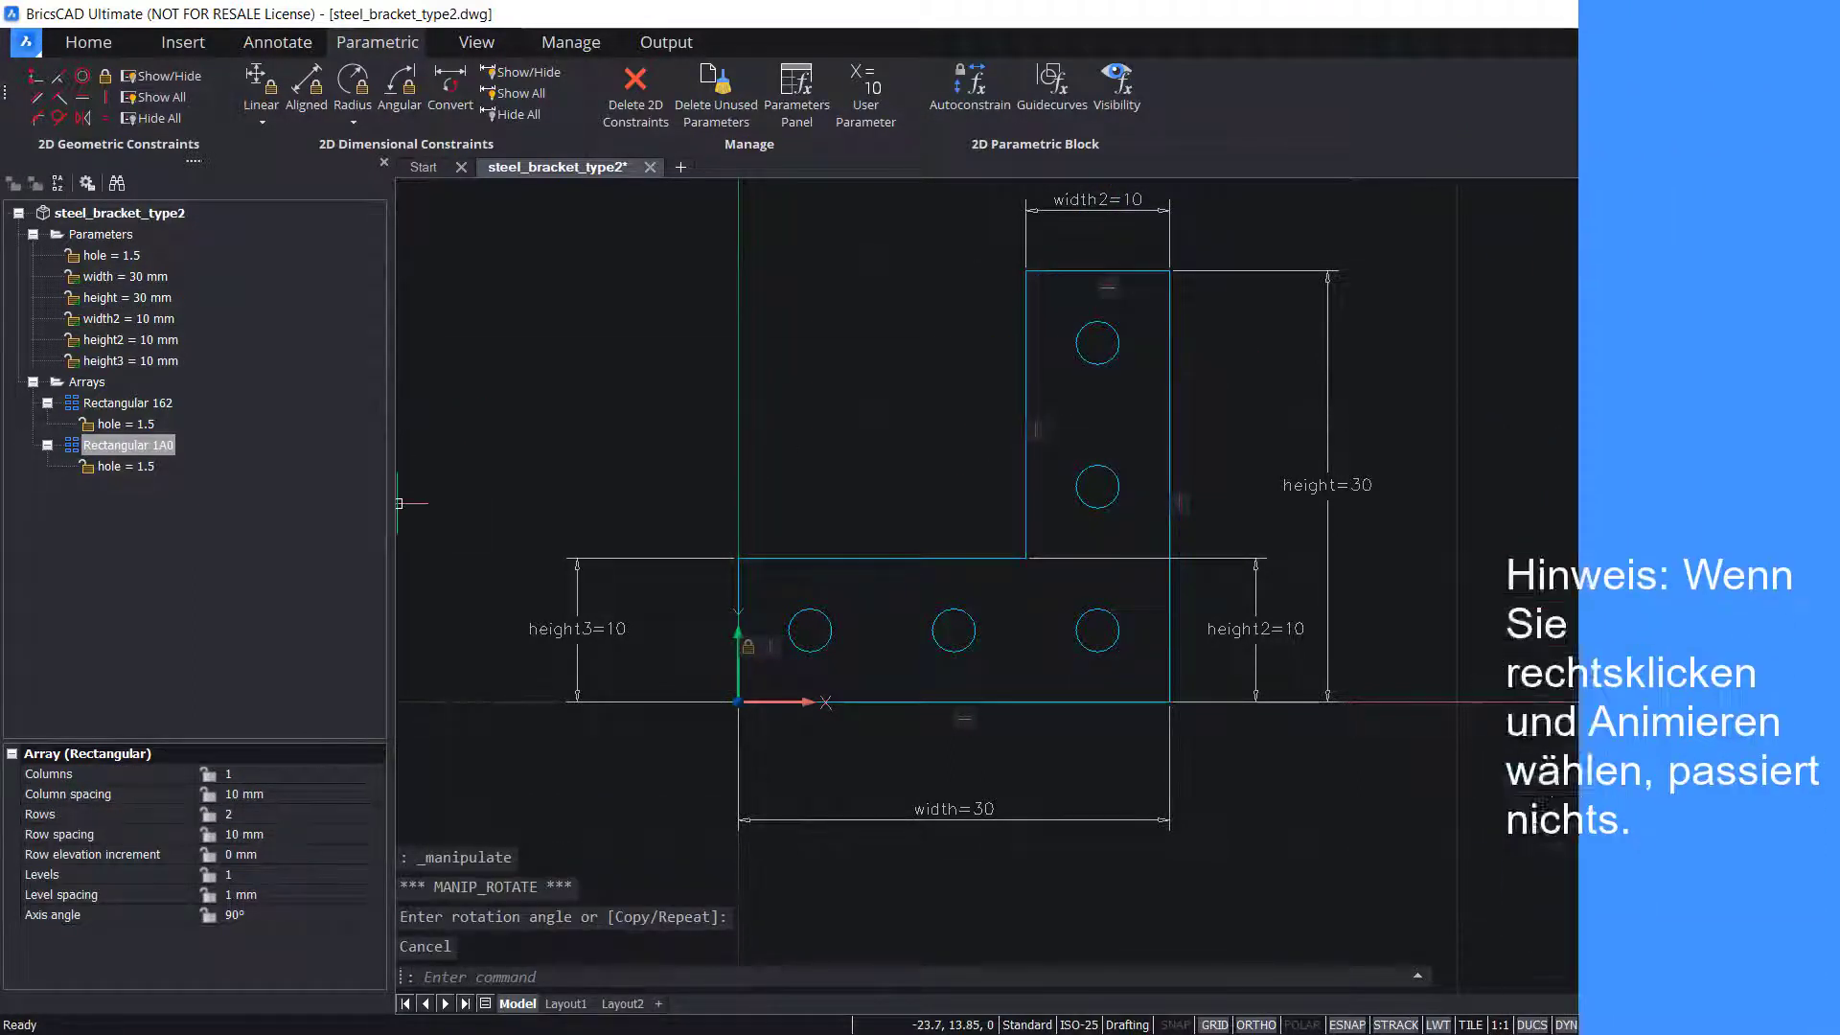
right_click(133, 263)
click(161, 316)
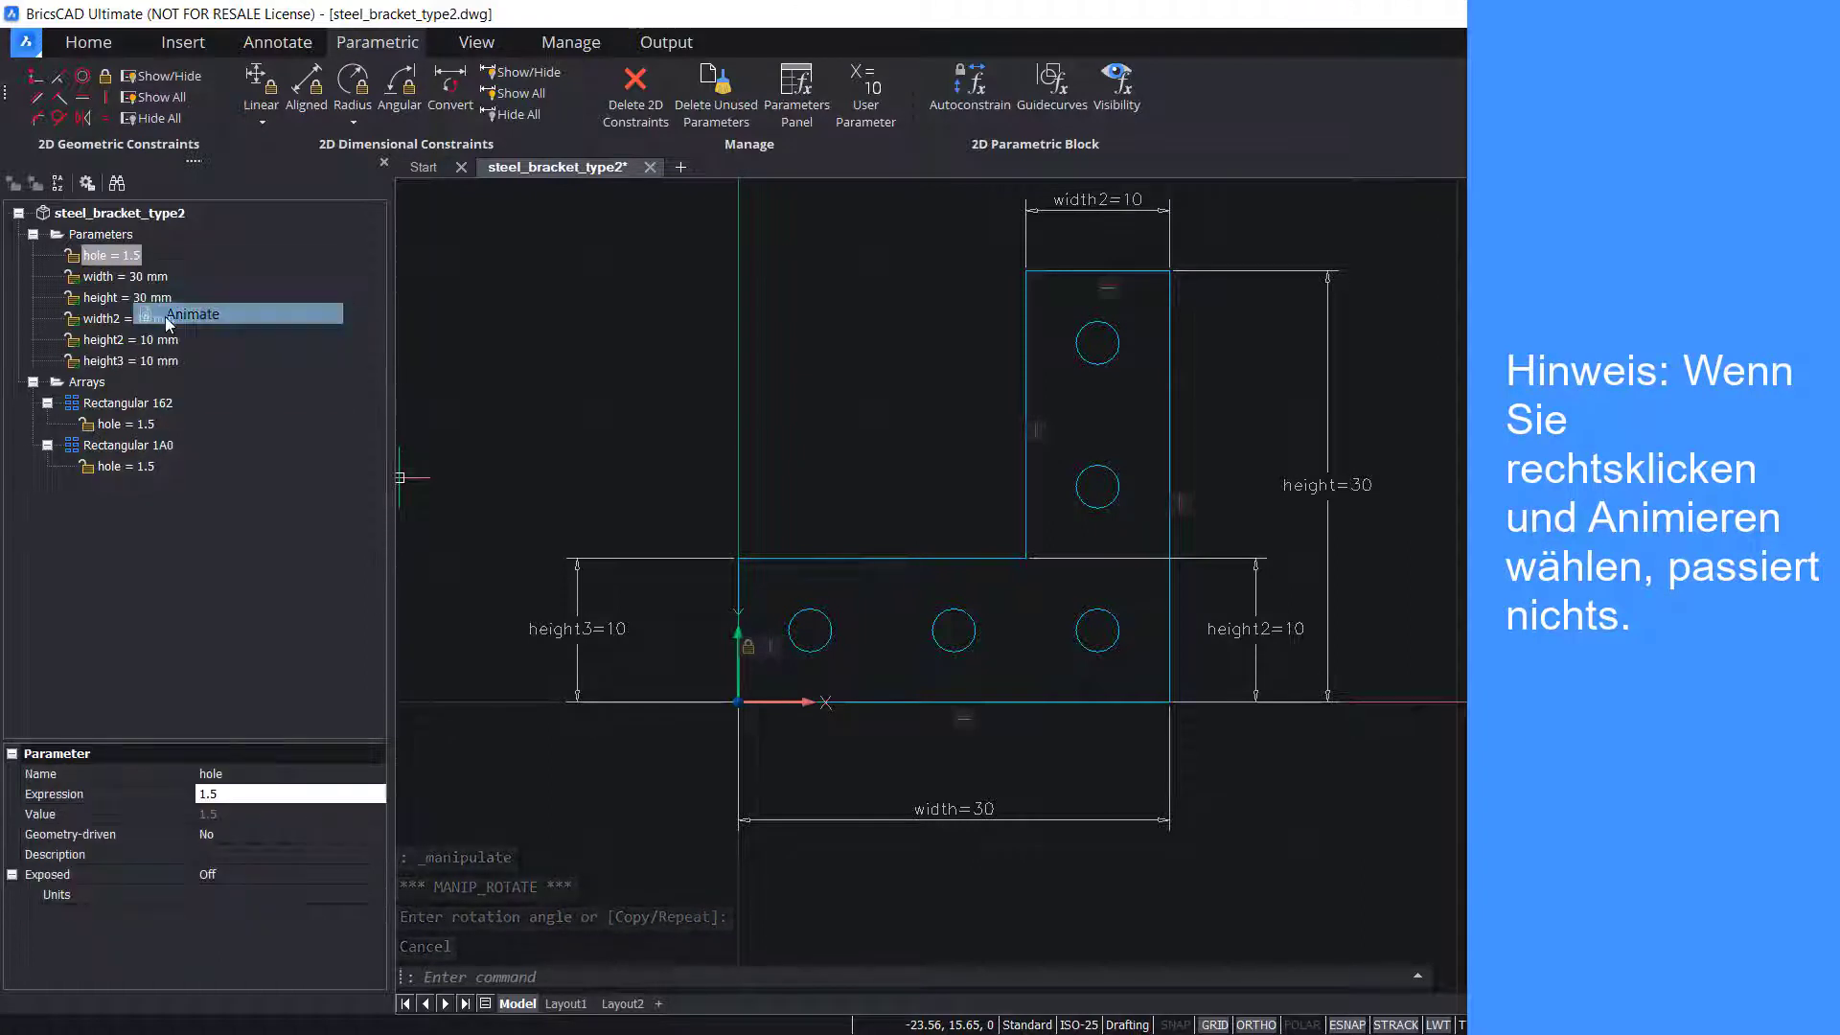
Link Rectangular 1A0's hole entry to the hole parameter in the Mechanical Browser.
right_click(134, 425)
right_click(146, 466)
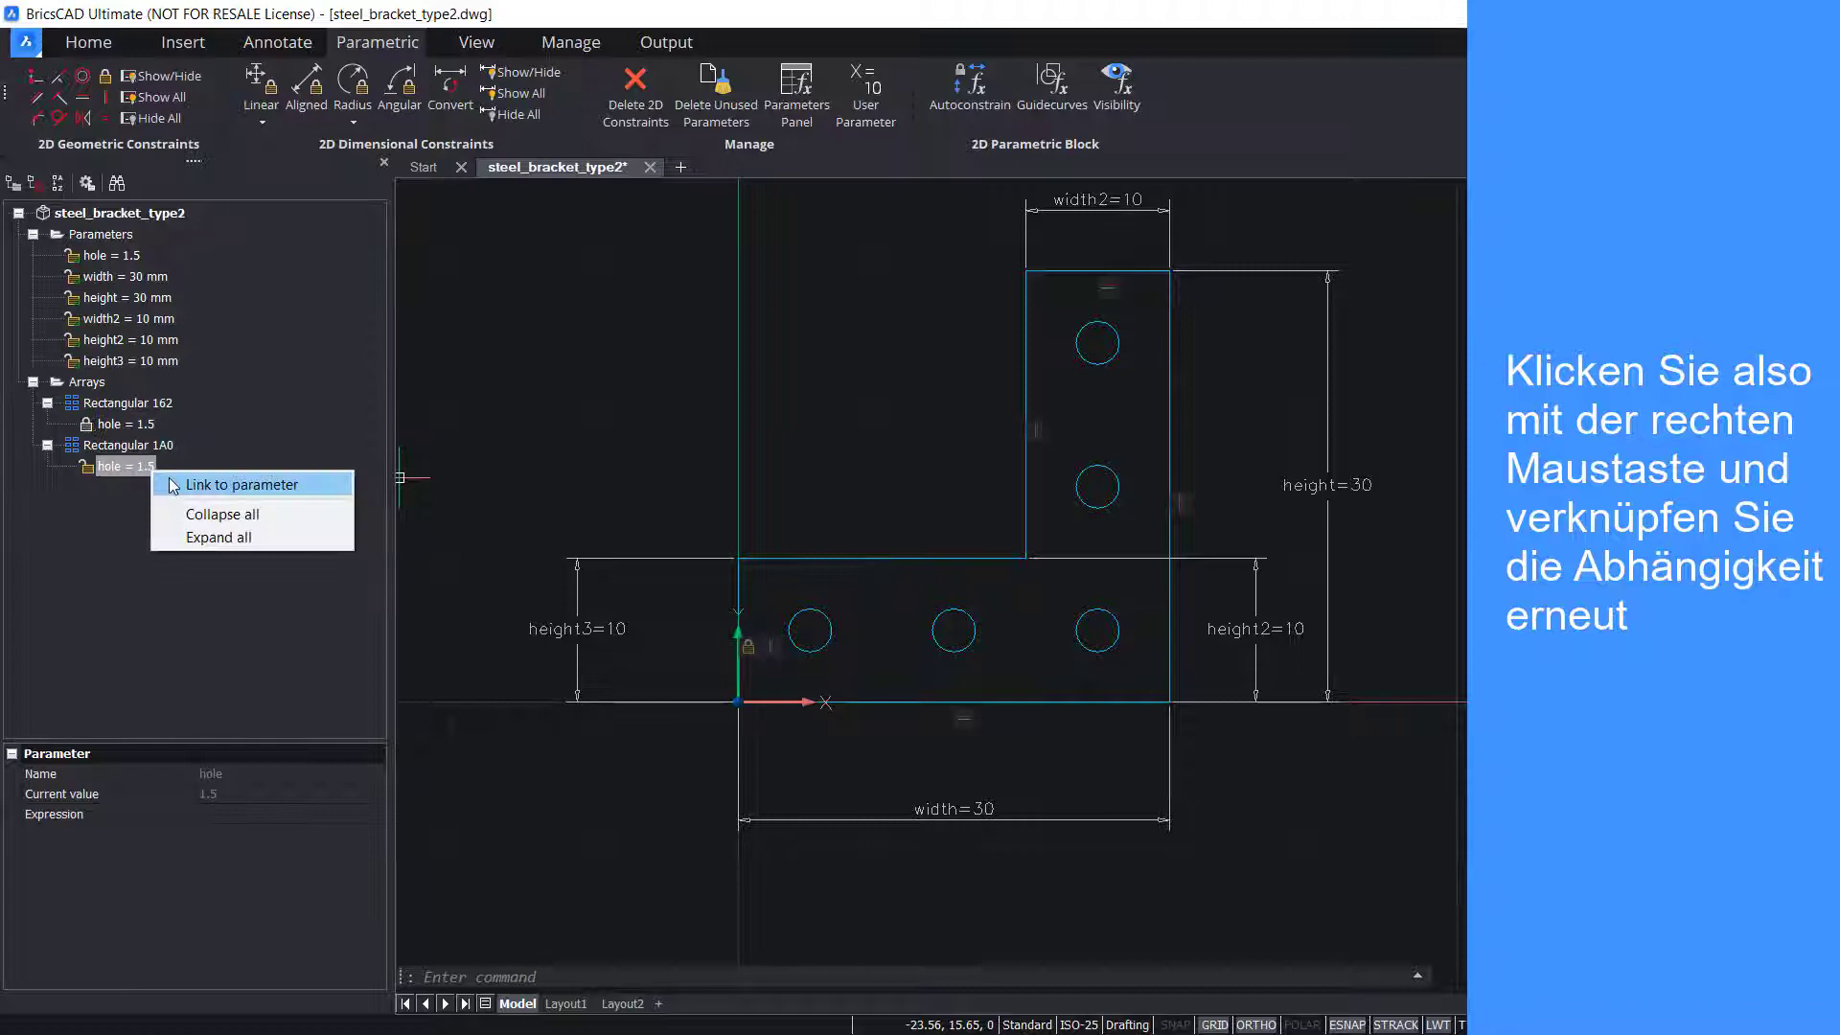
click(174, 486)
right_click(117, 256)
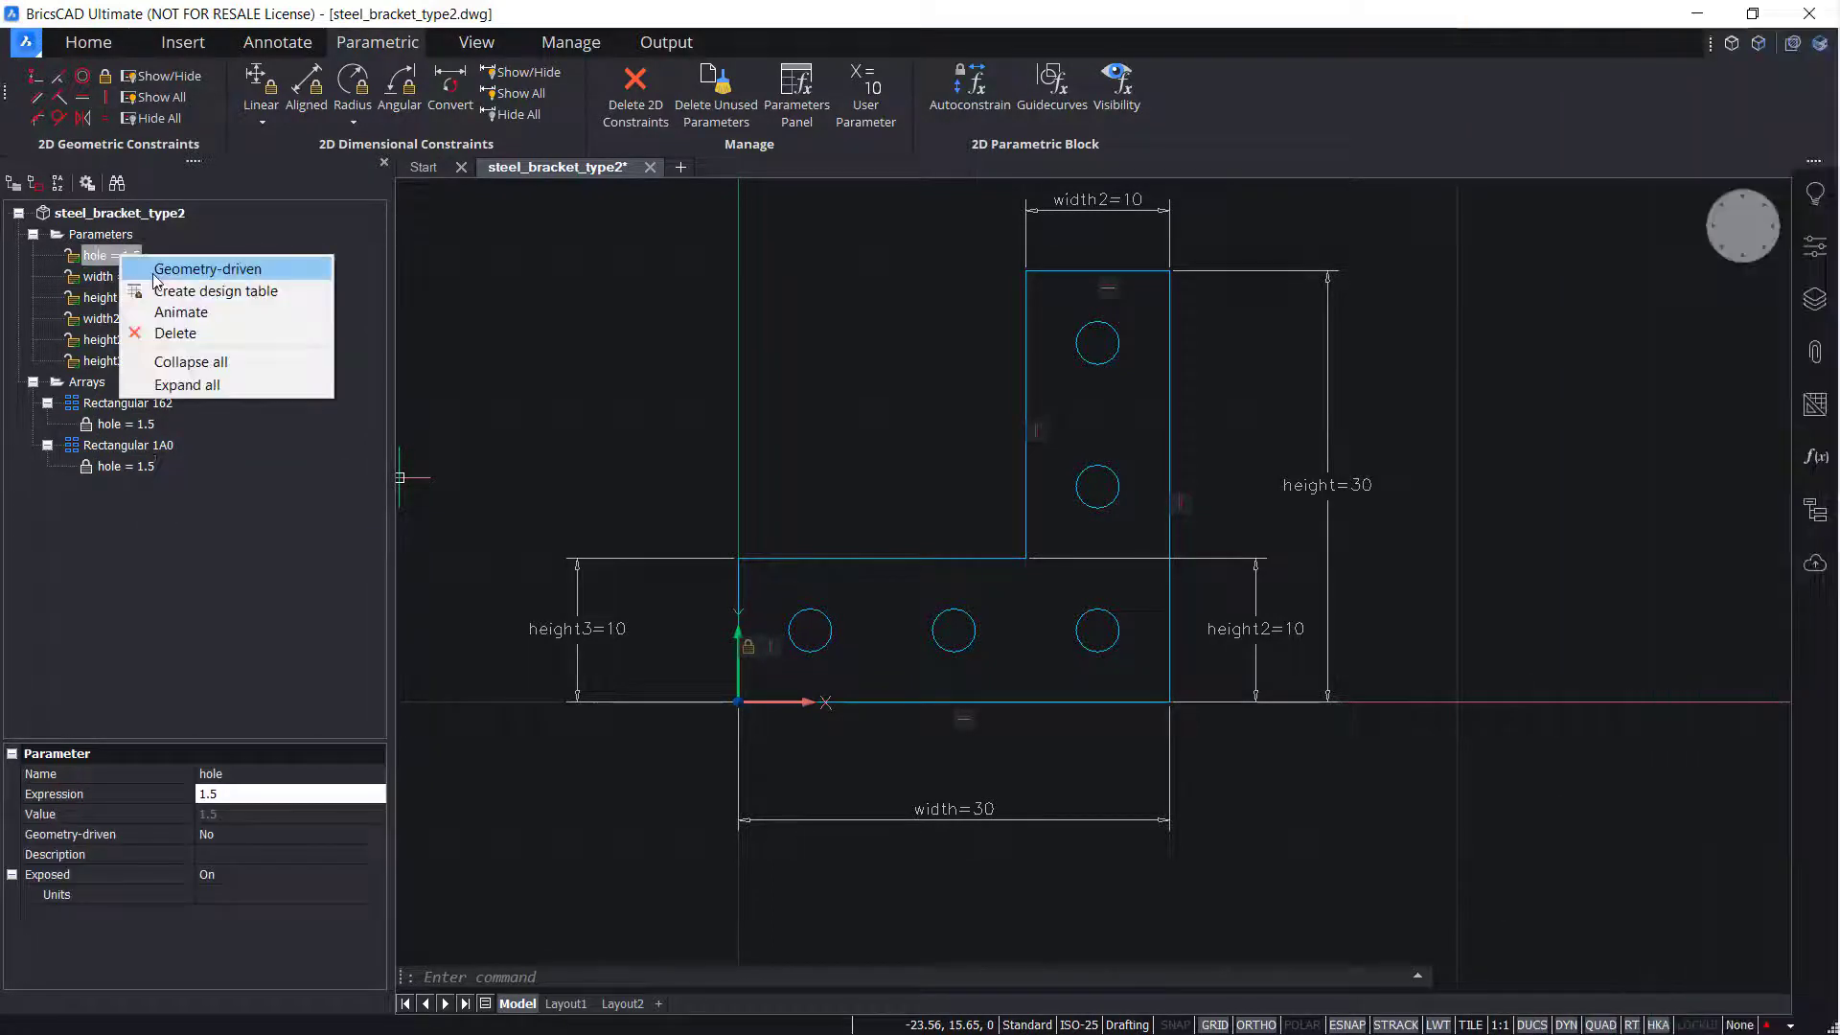
click(158, 312)
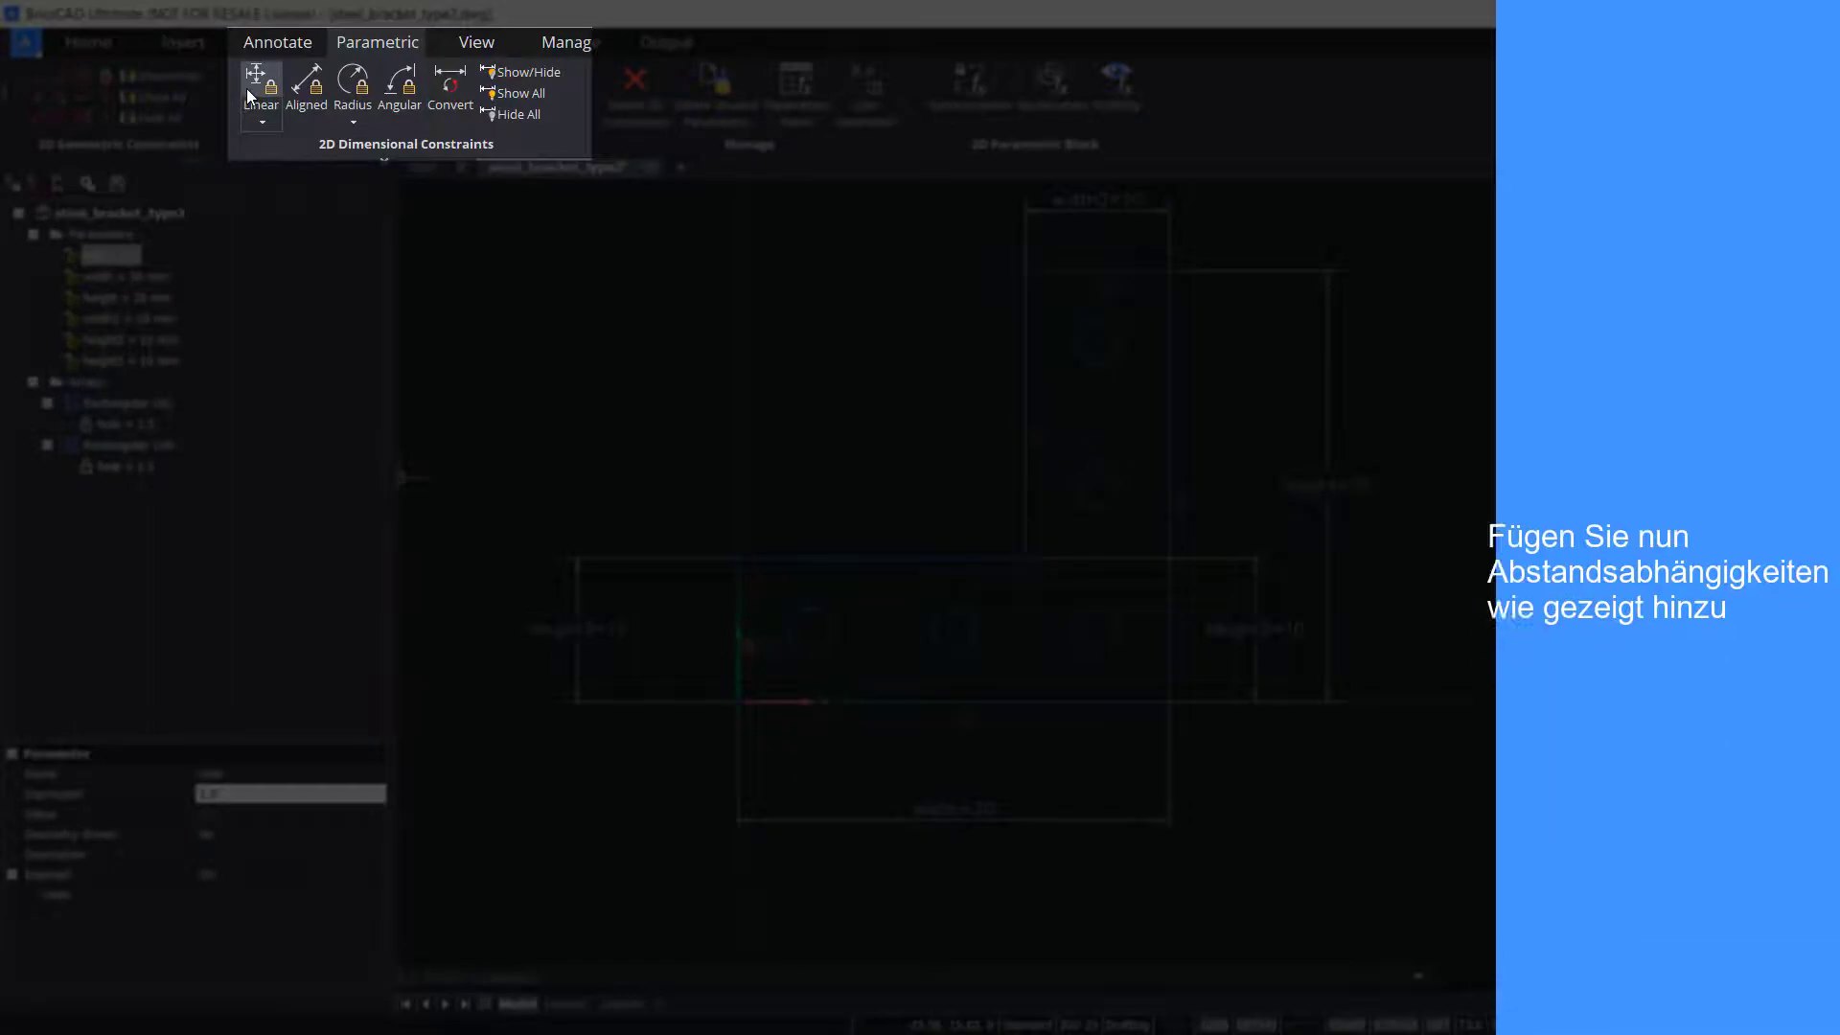
Add distance constraints d1 and d2 of 5 from the origin corner to the lower-left hole.
click(249, 86)
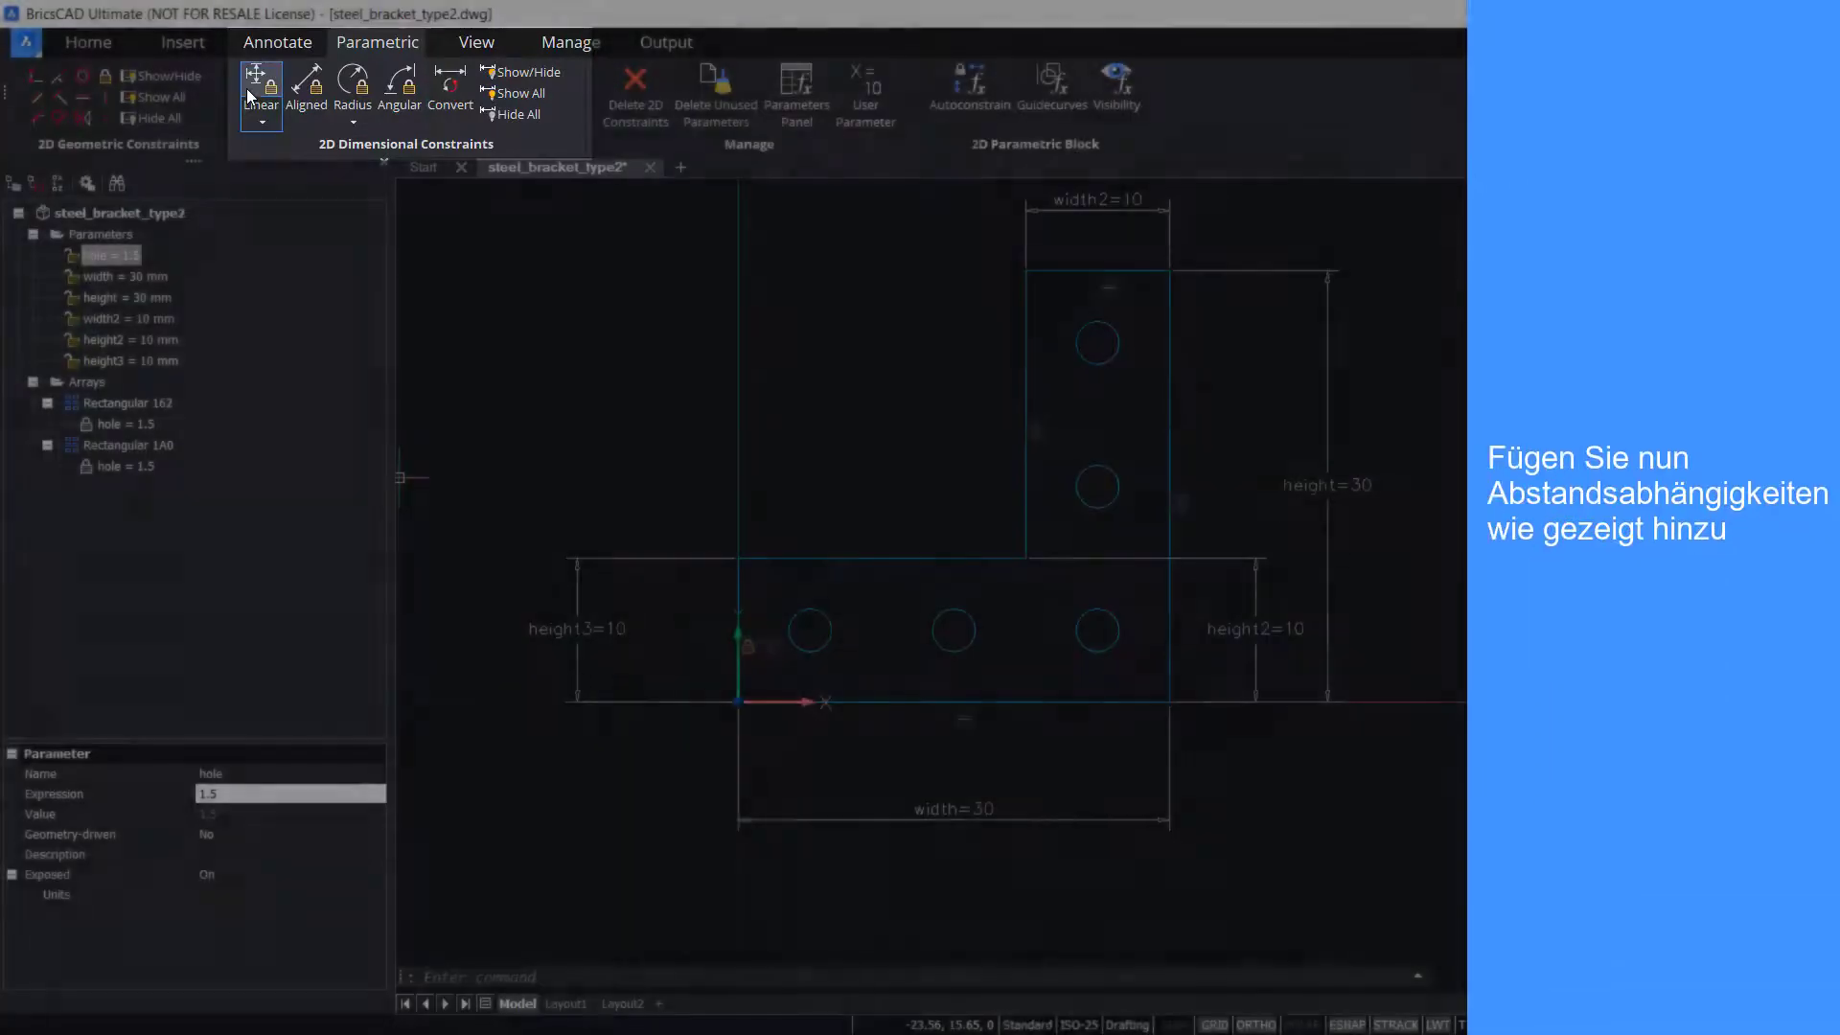
click(810, 630)
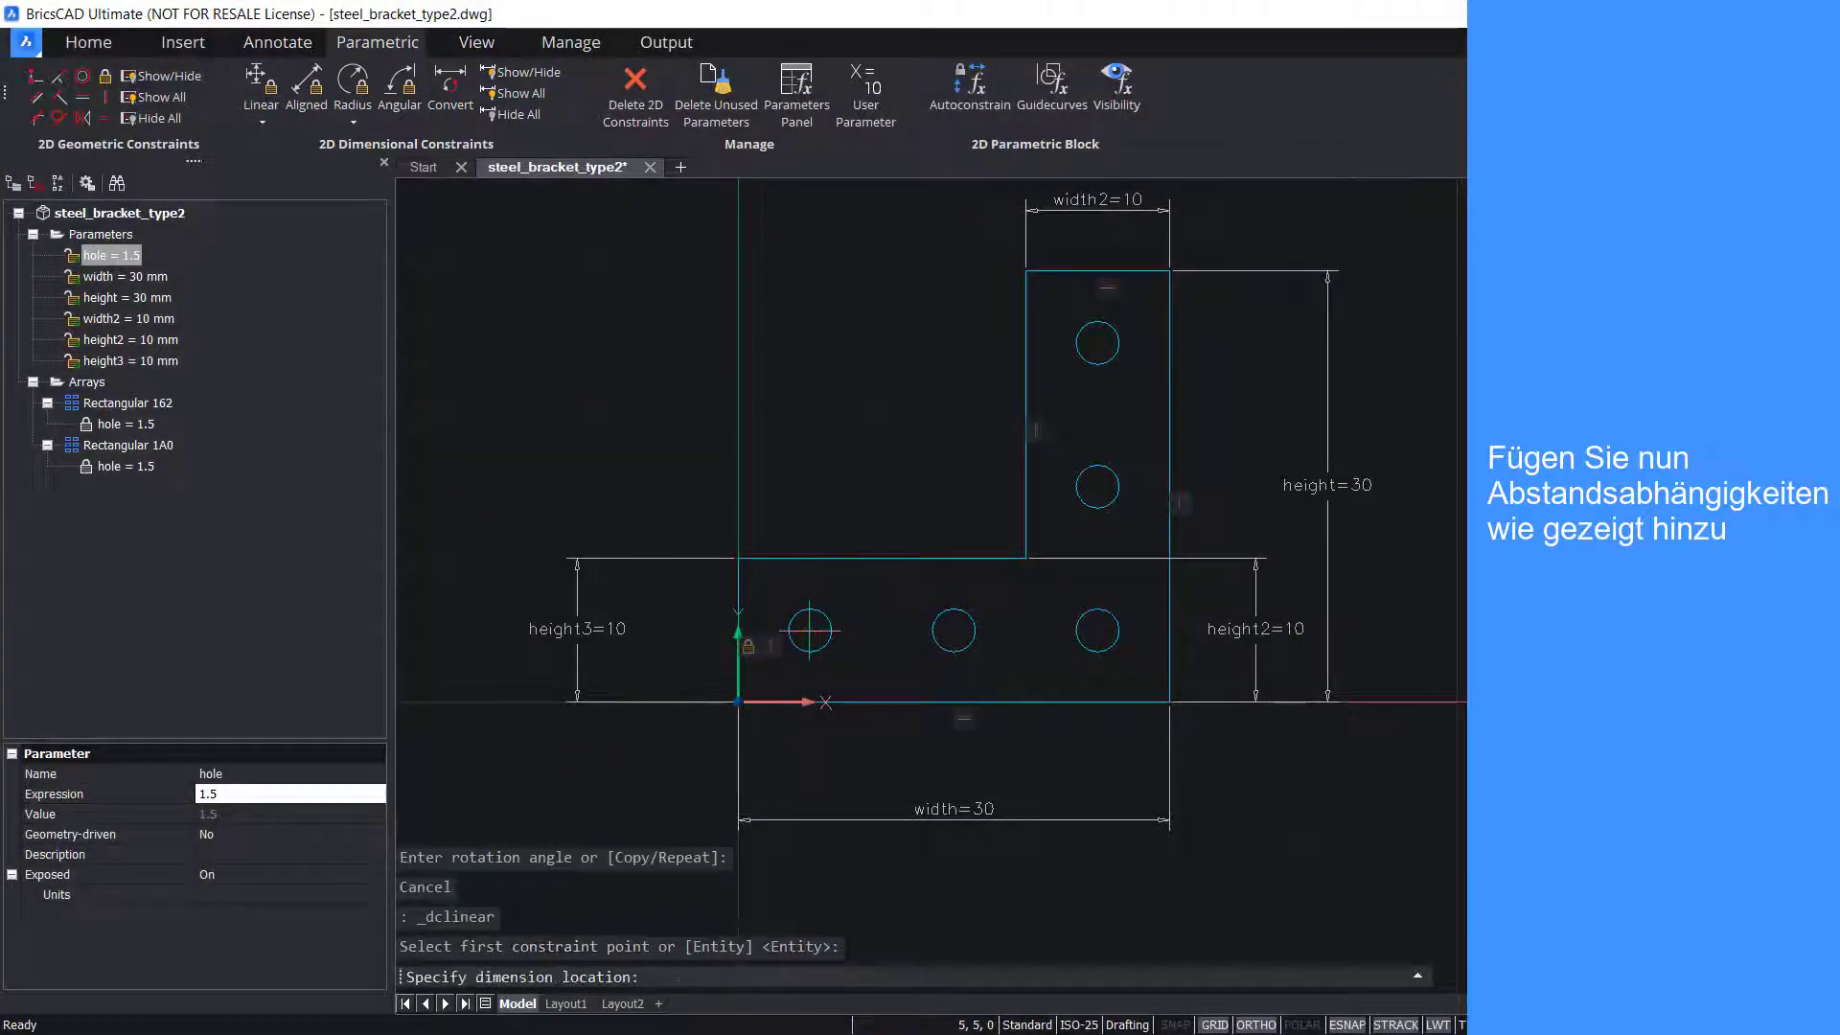
click(787, 756)
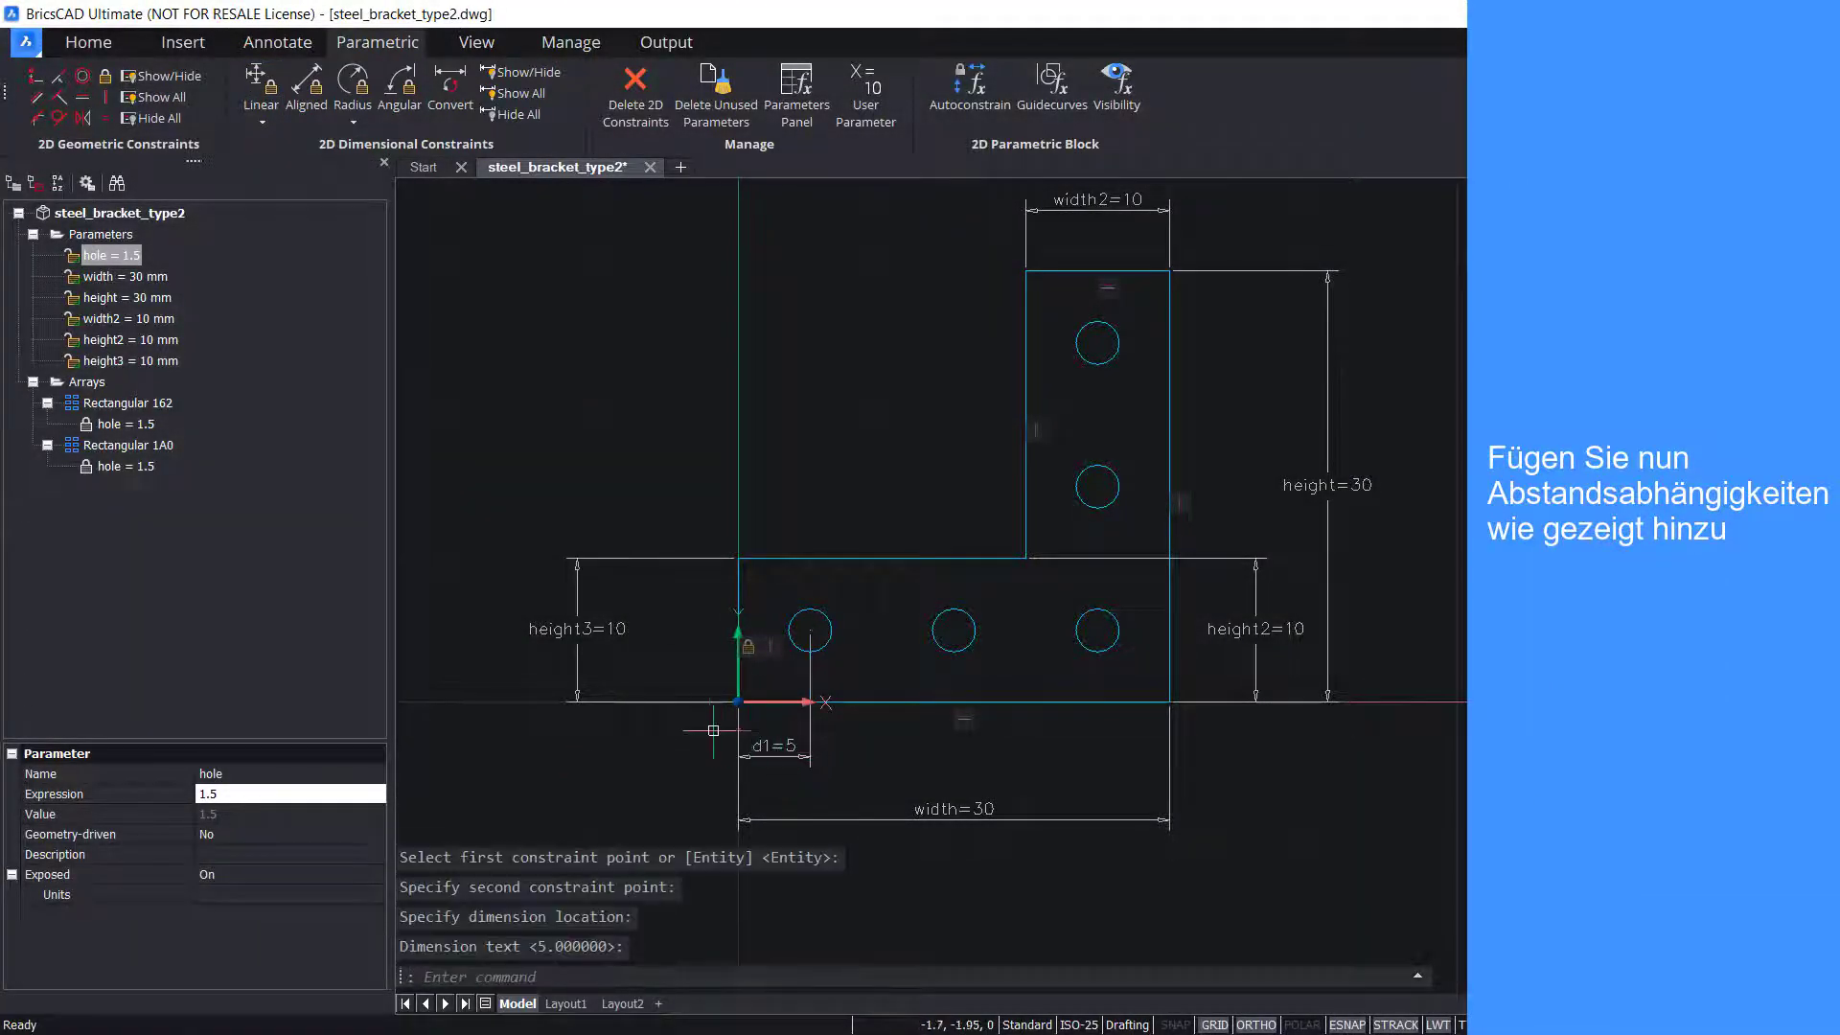
key(Return)
key(Return)
click(738, 702)
click(810, 629)
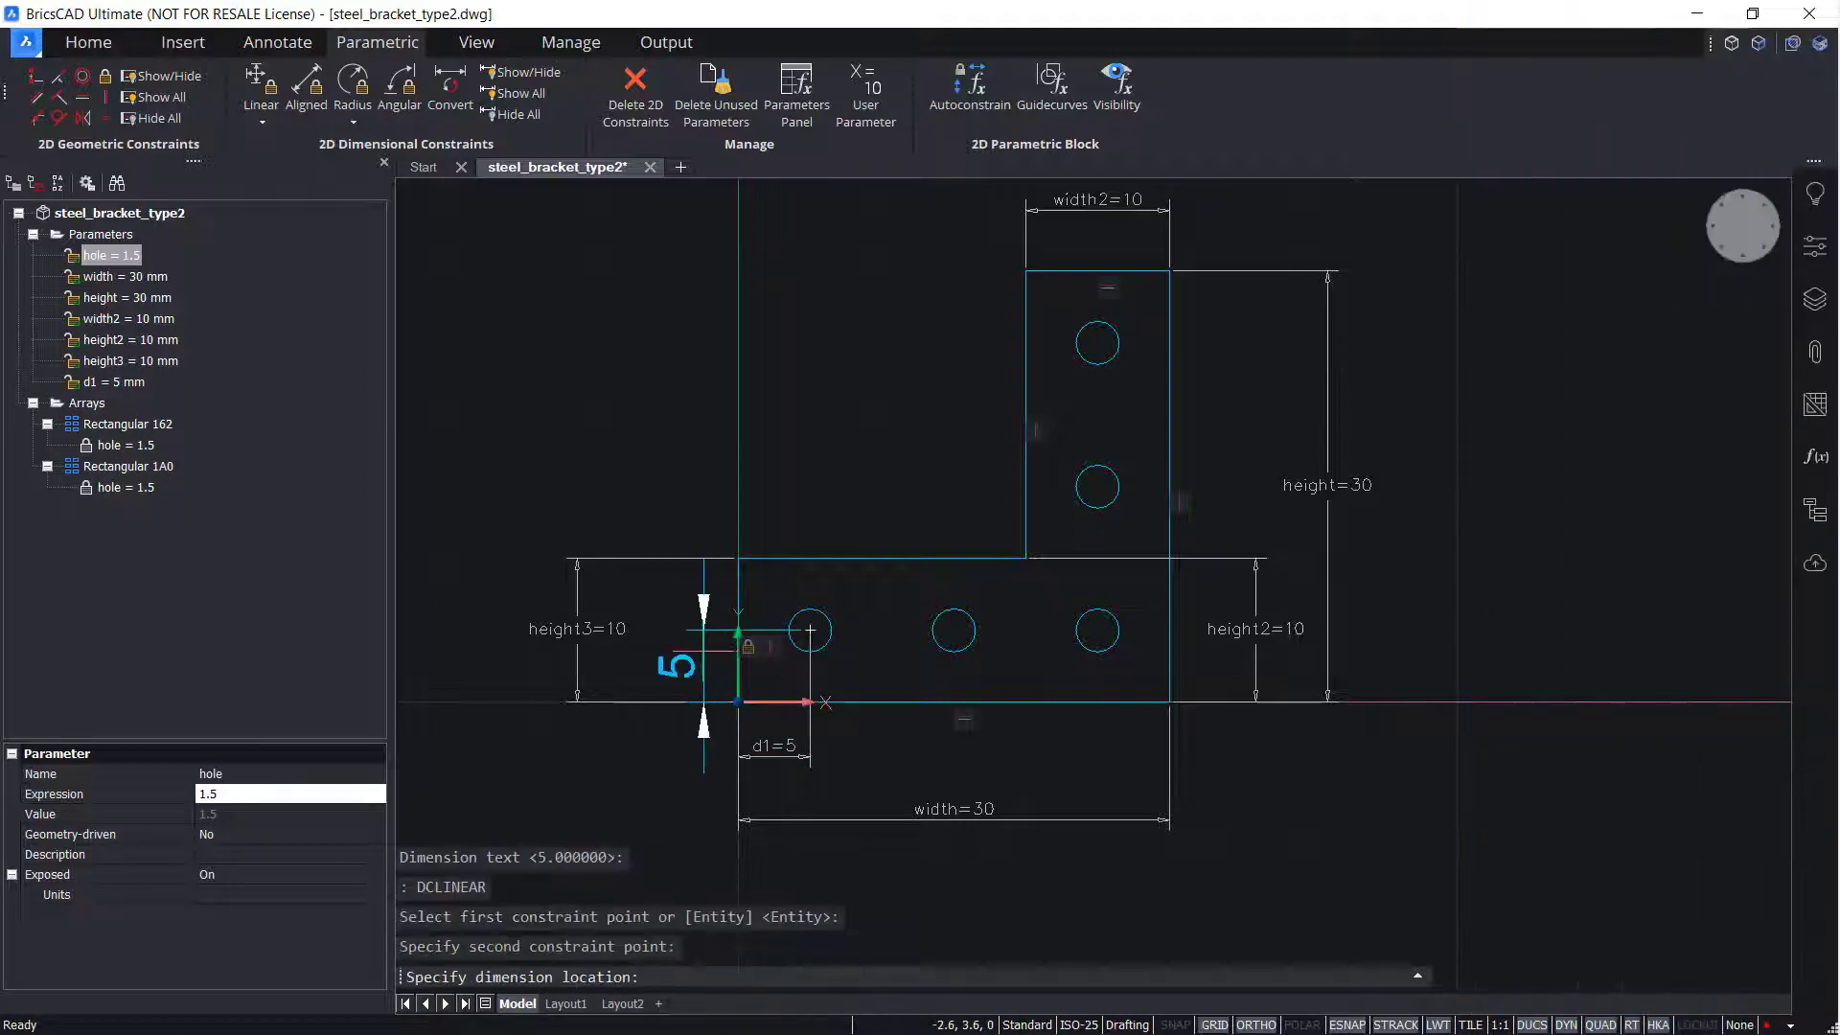
click(689, 667)
key(Return)
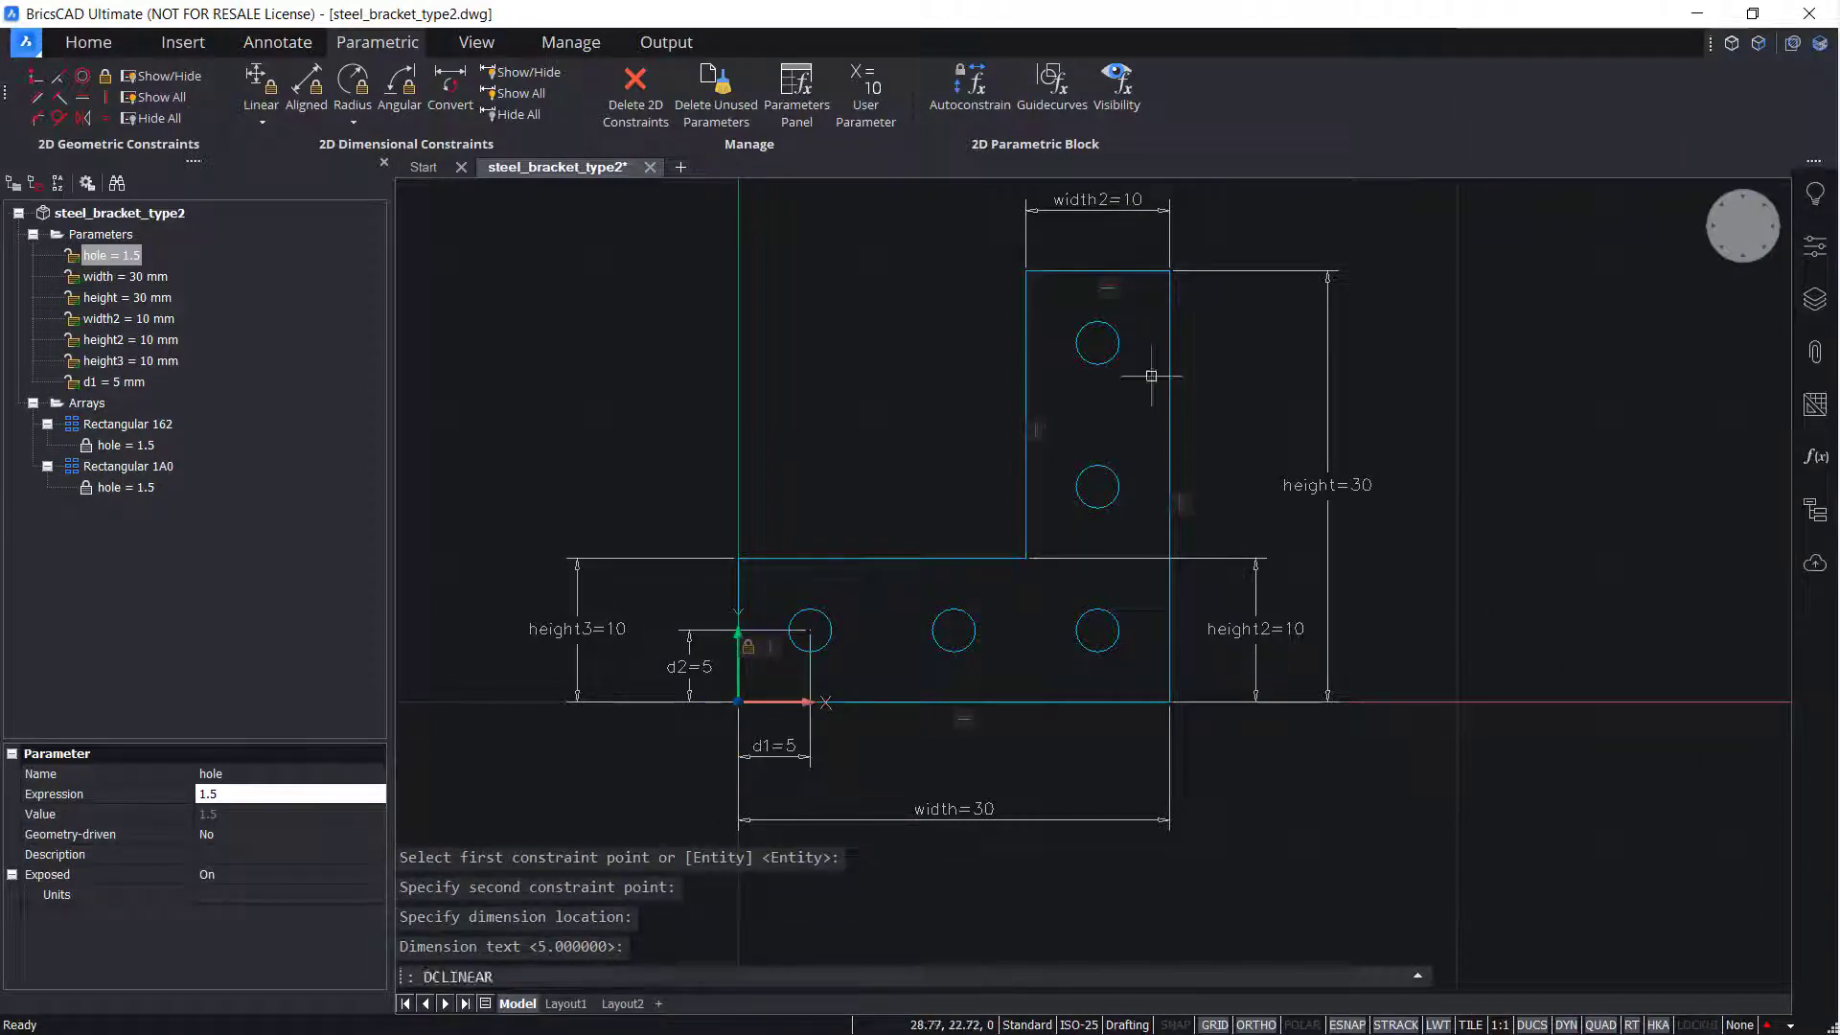
Add distance constraints d3 and d4 from the upright leg's top-right corner to the upper hole.
click(1167, 272)
click(1097, 342)
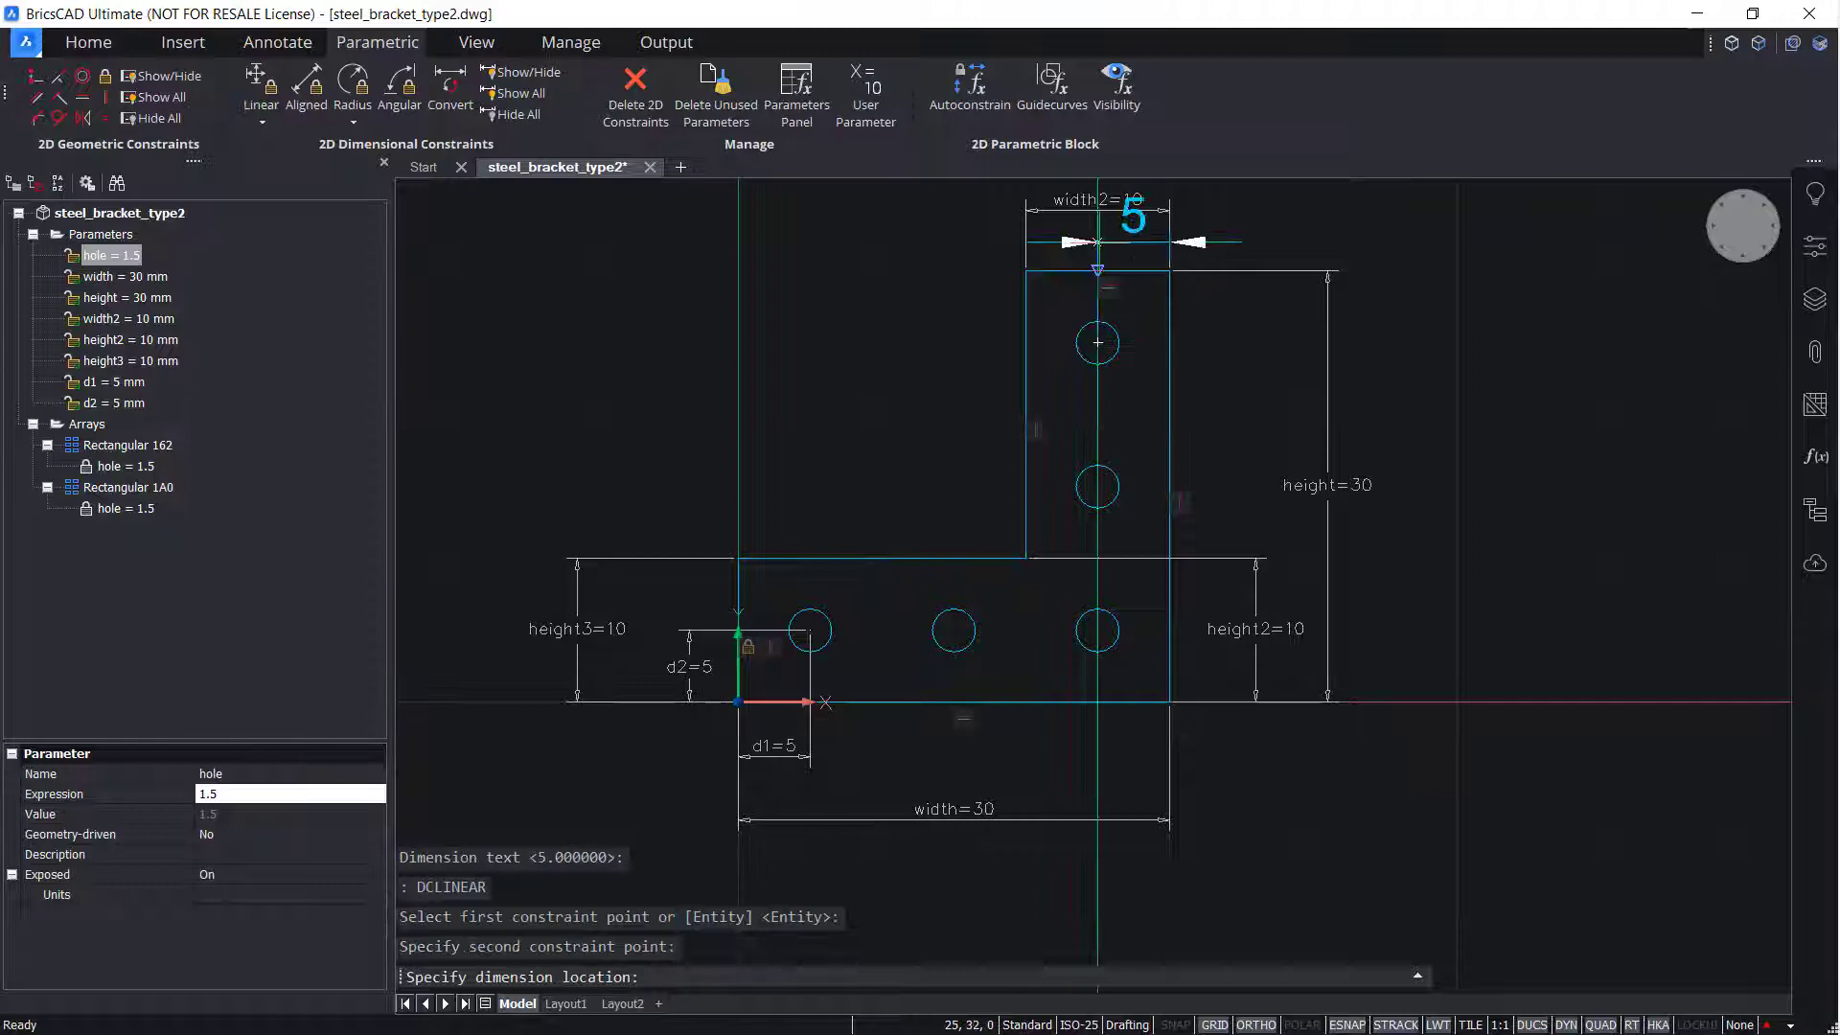
click(1141, 223)
key(Return)
key(Return)
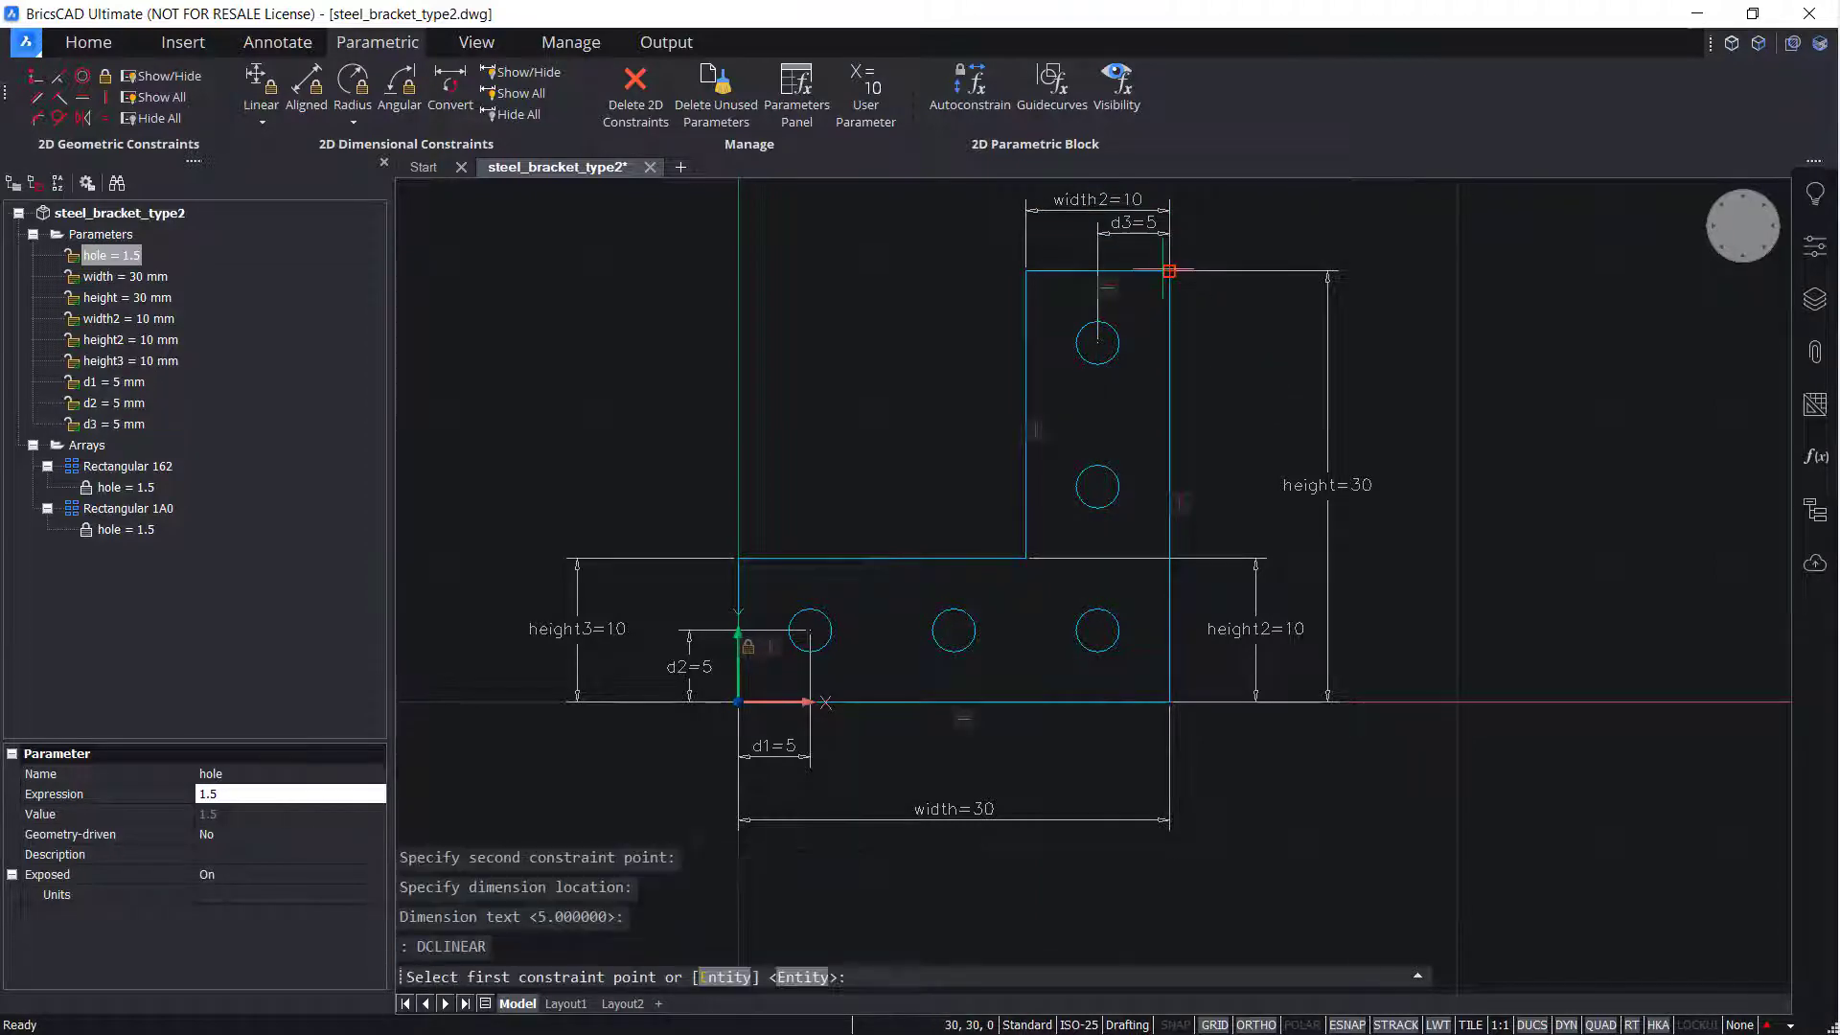
click(1167, 272)
click(1098, 342)
click(1261, 334)
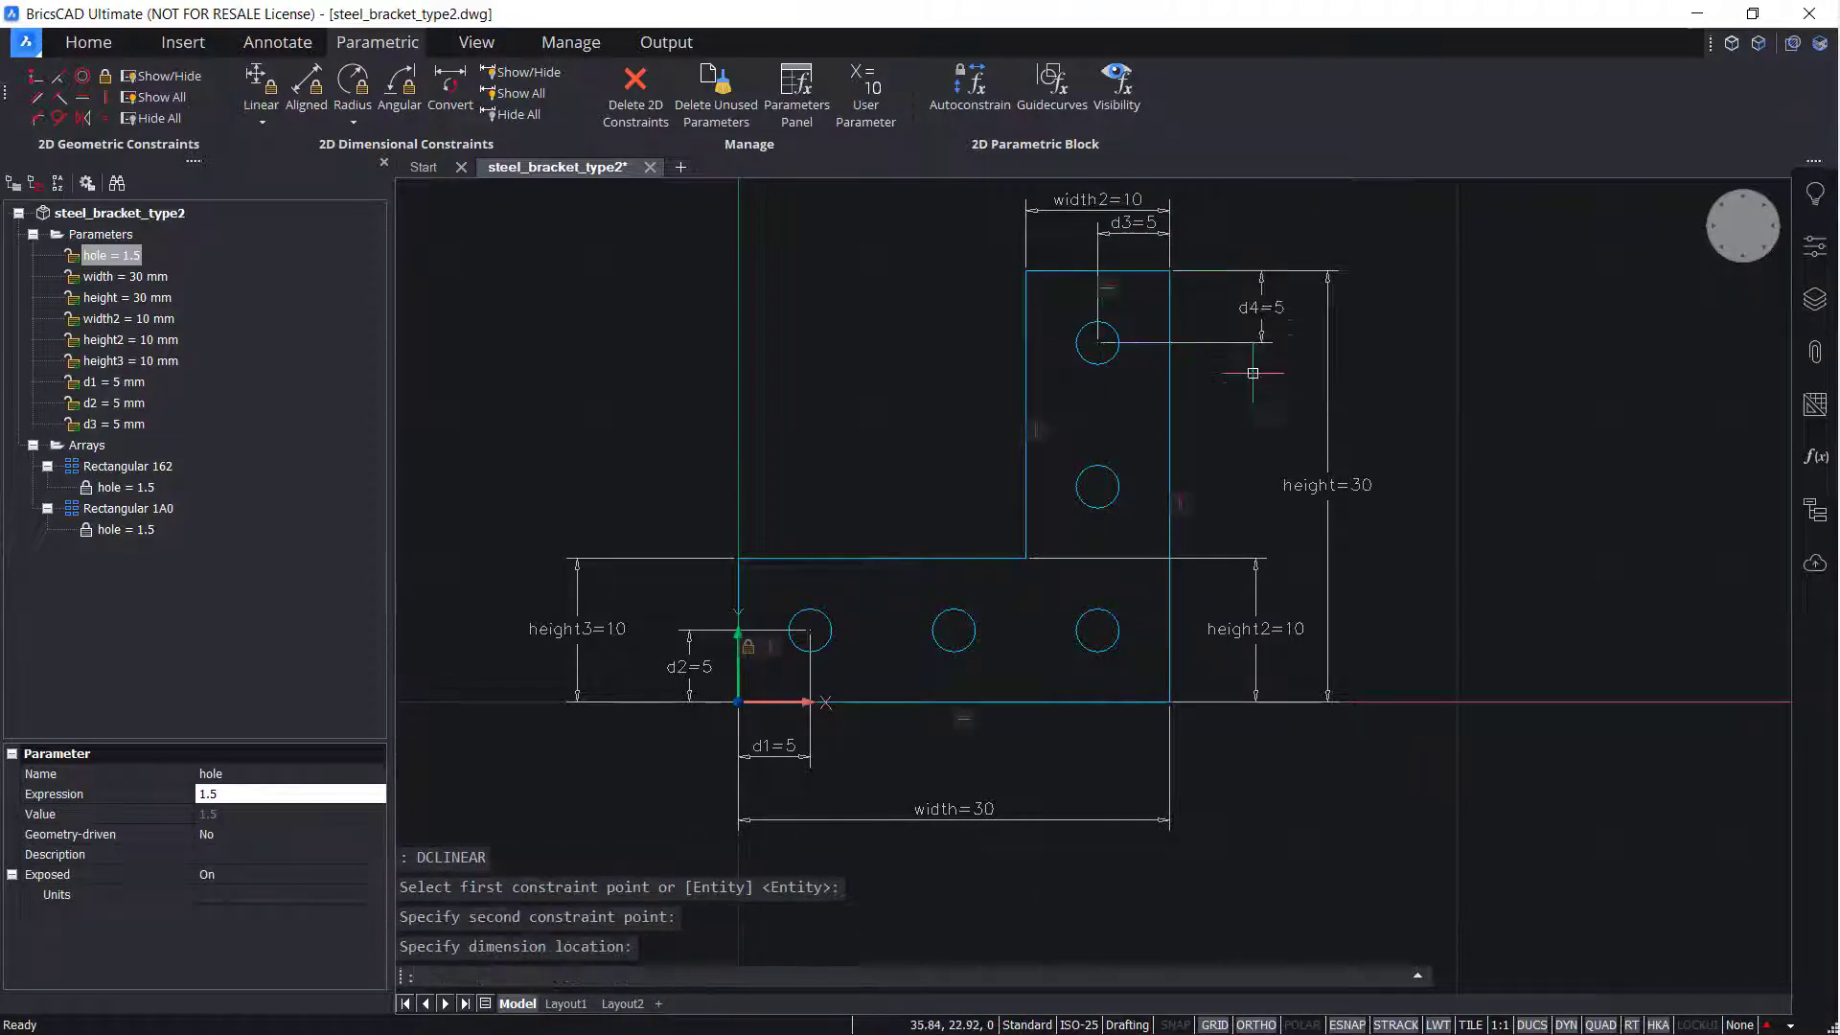
key(Return)
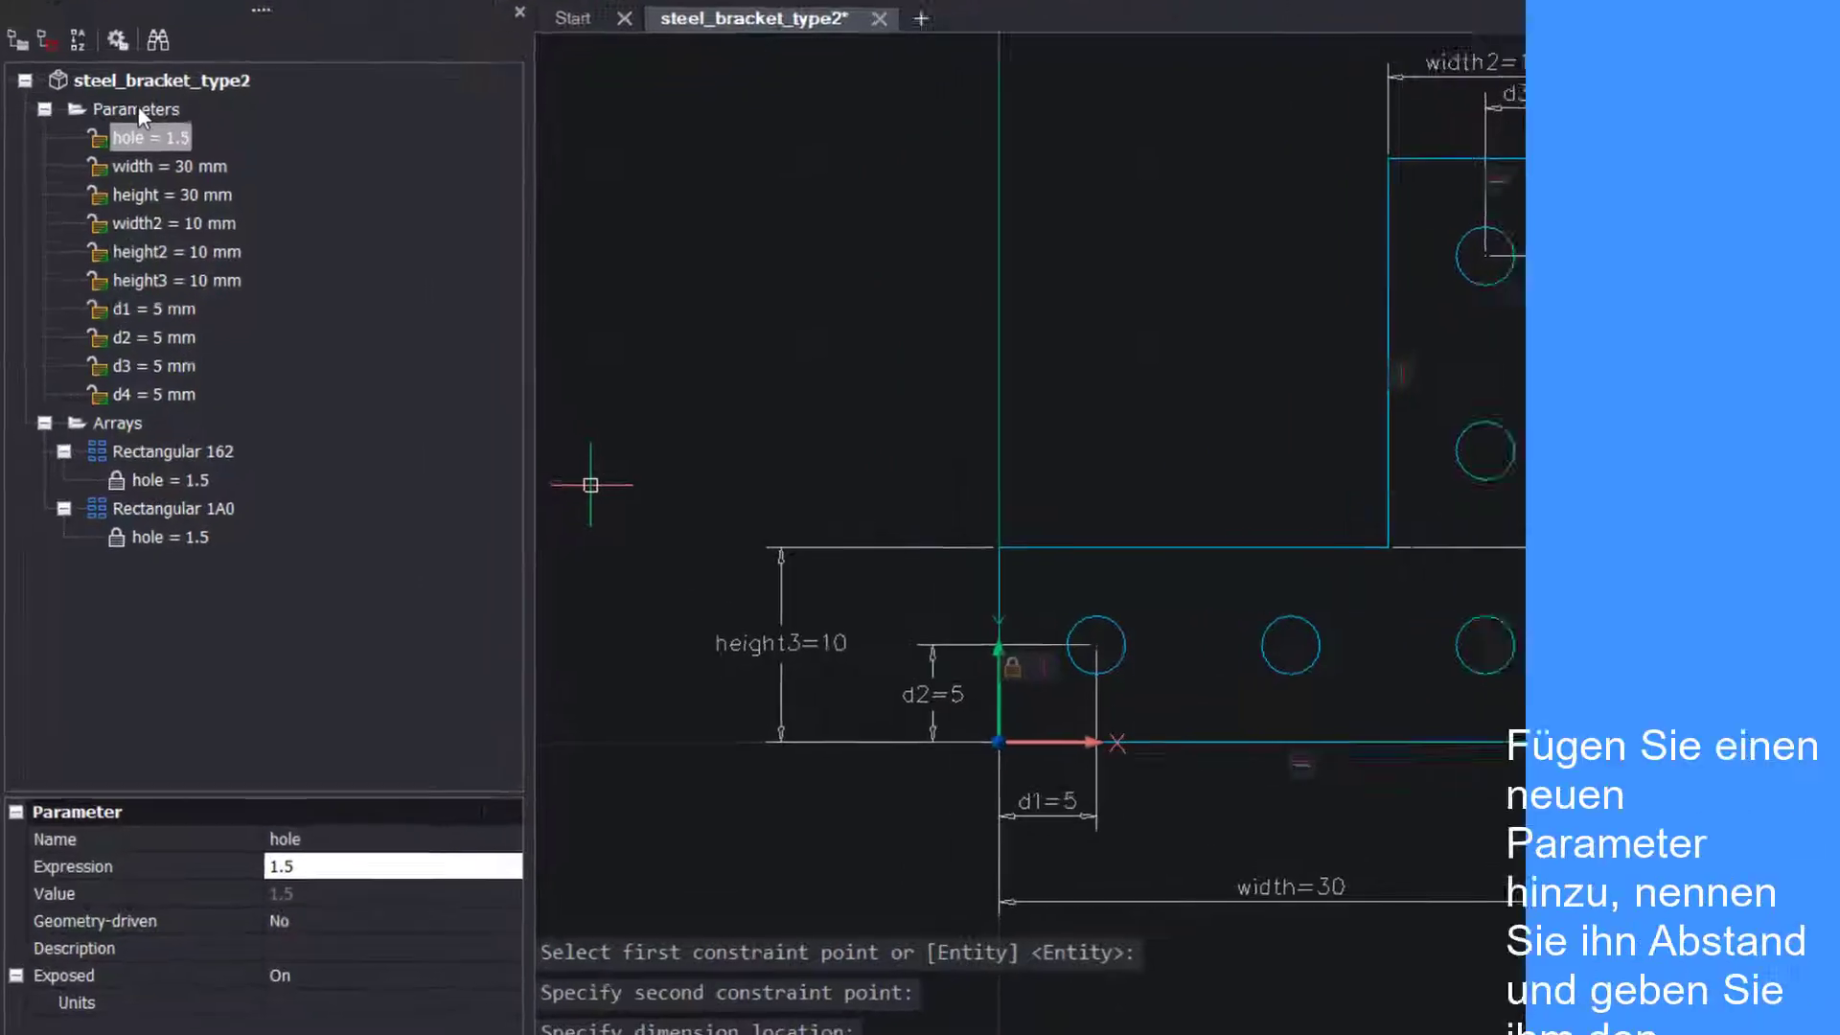
Add a new parameter named gap with expression 5.
right_click(138, 108)
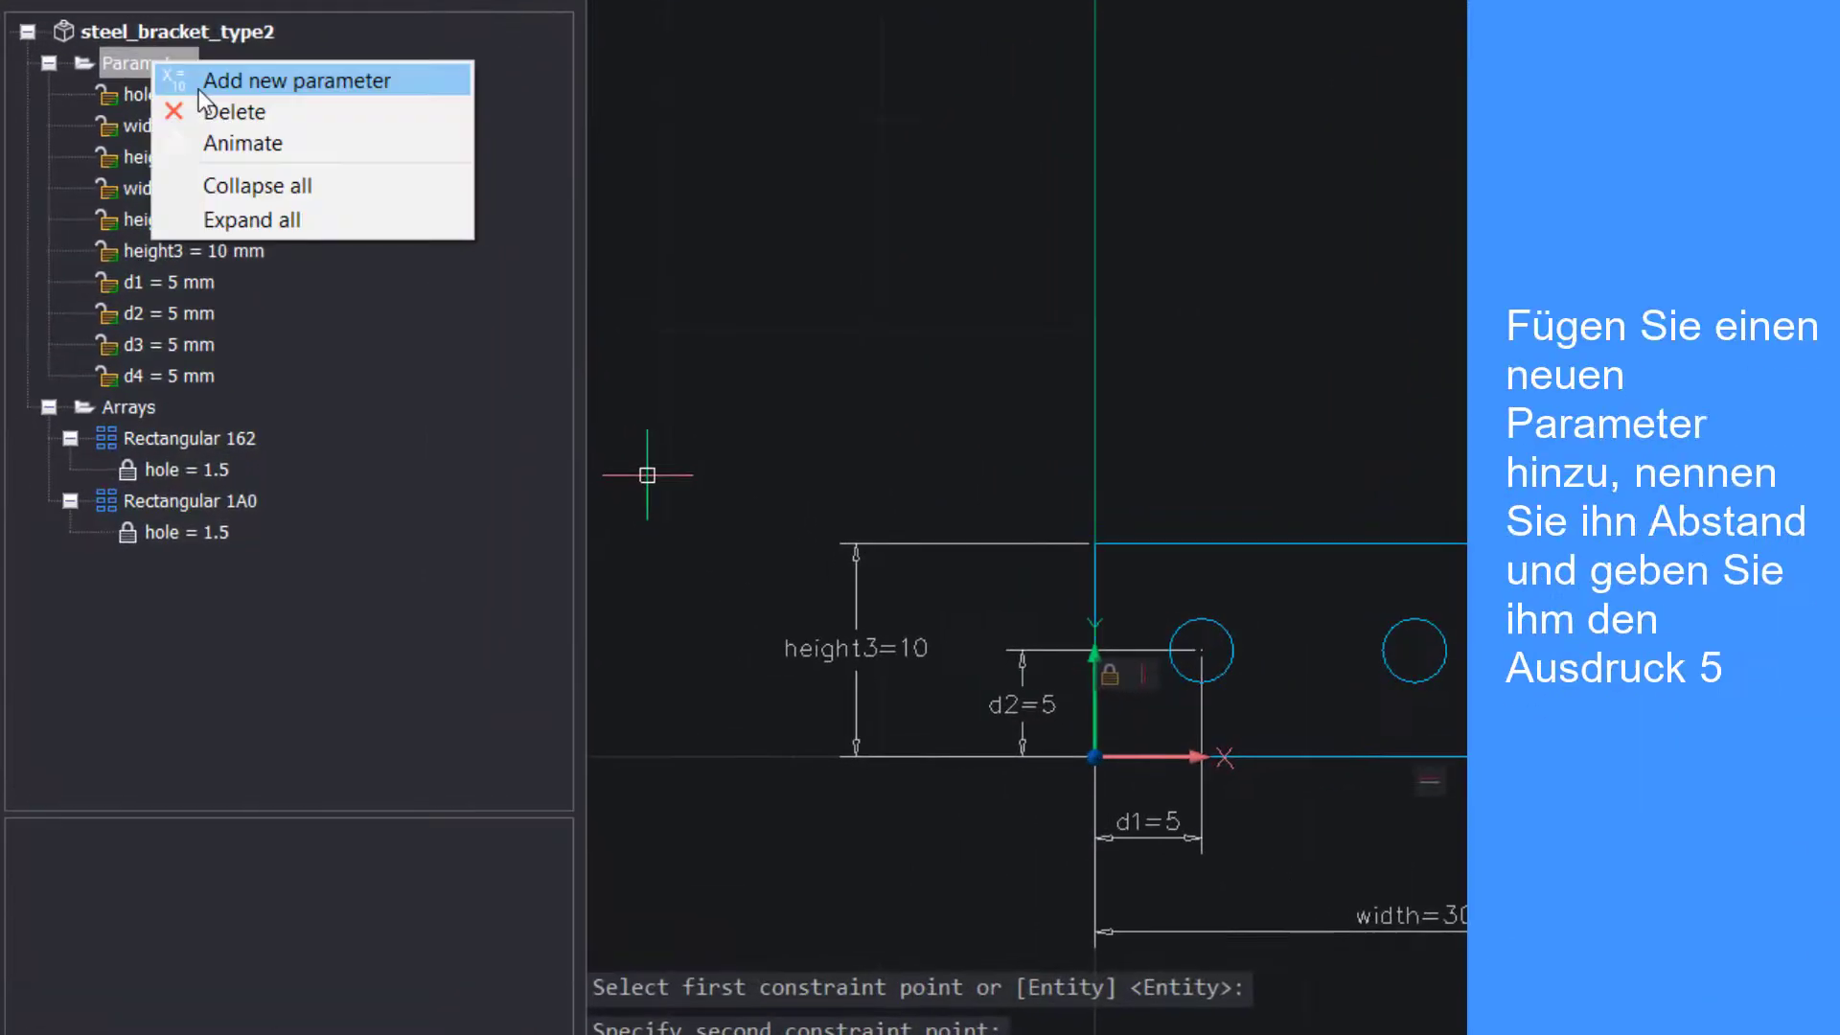
click(205, 86)
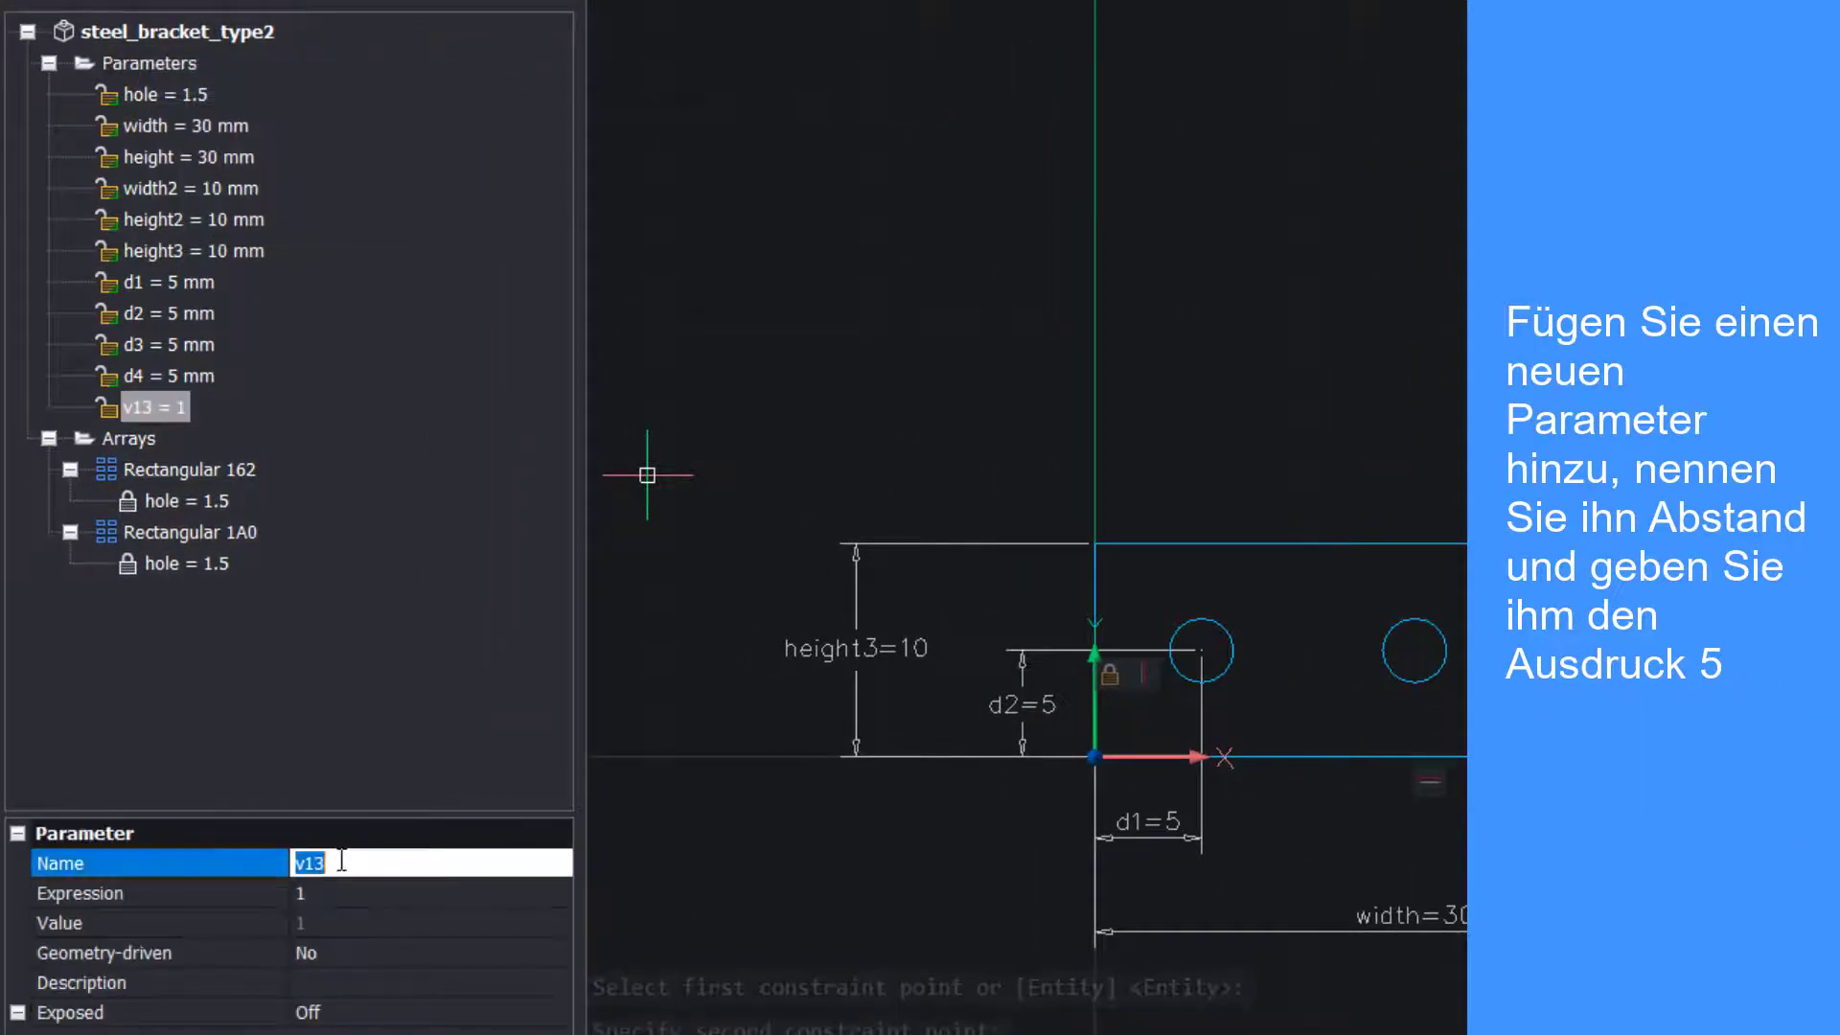
text(p)
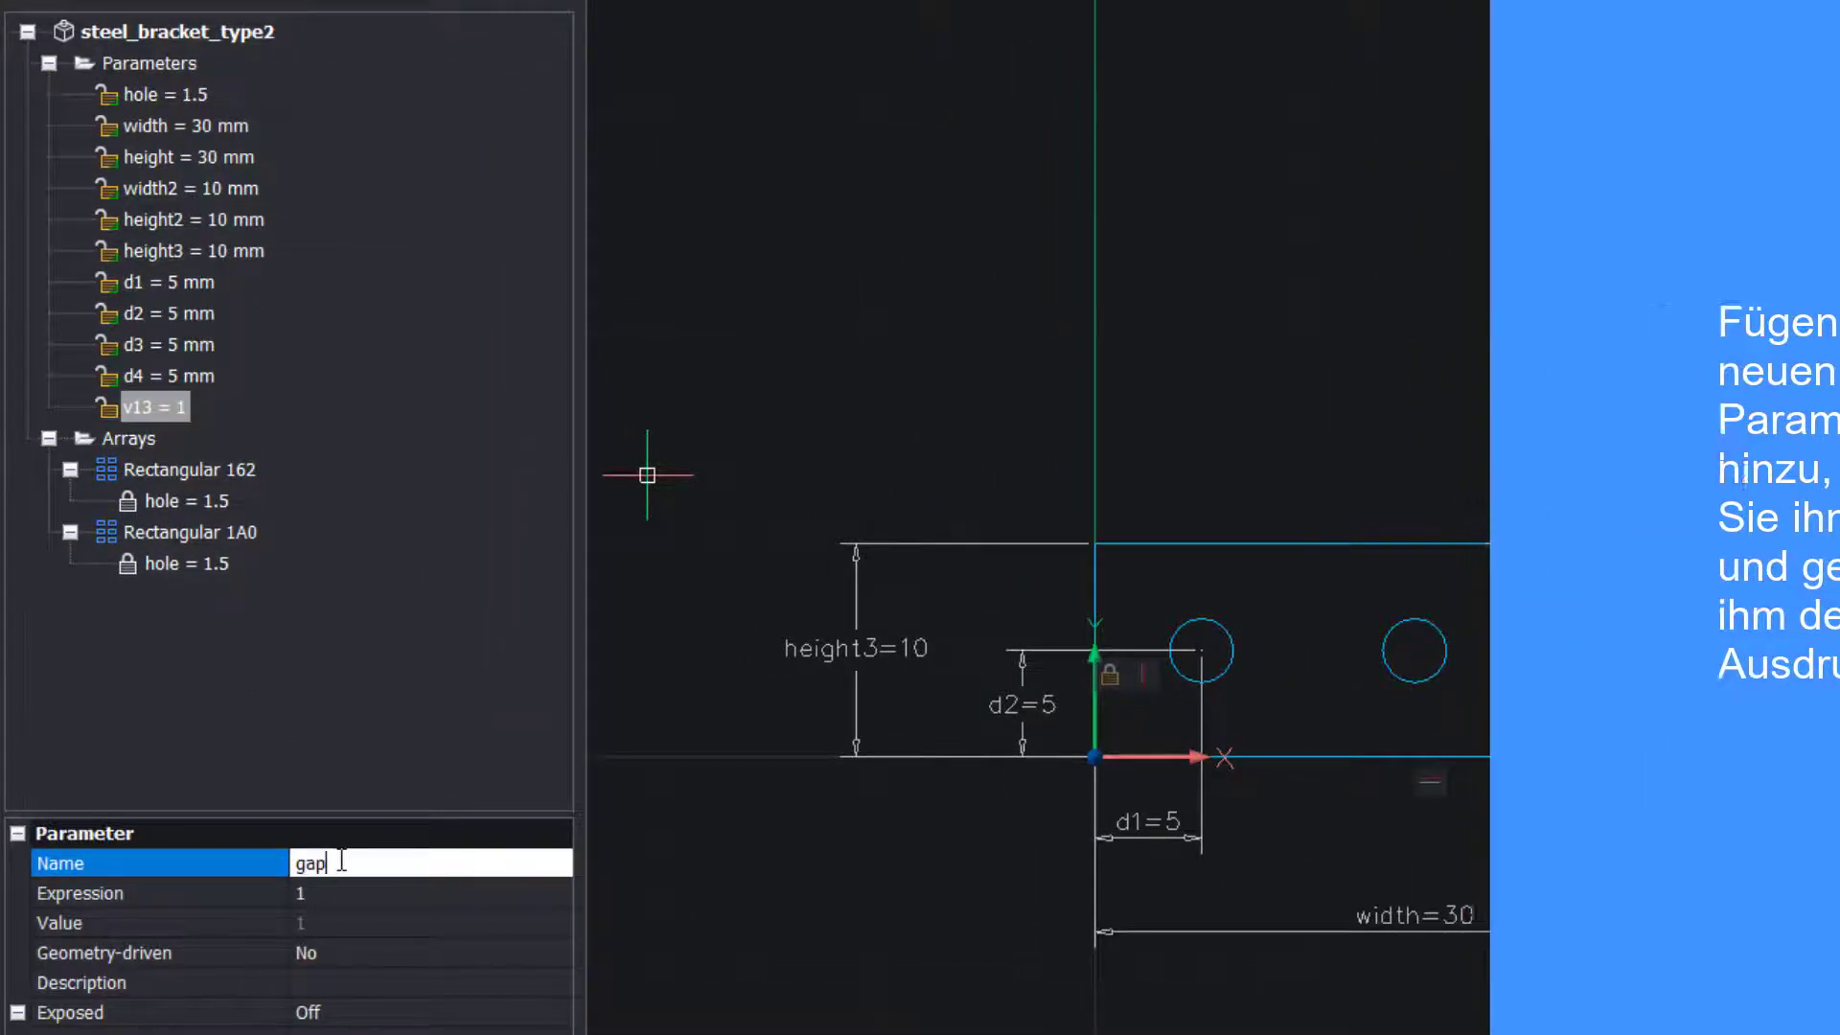
key(Tab)
text(5)
key(Tab)
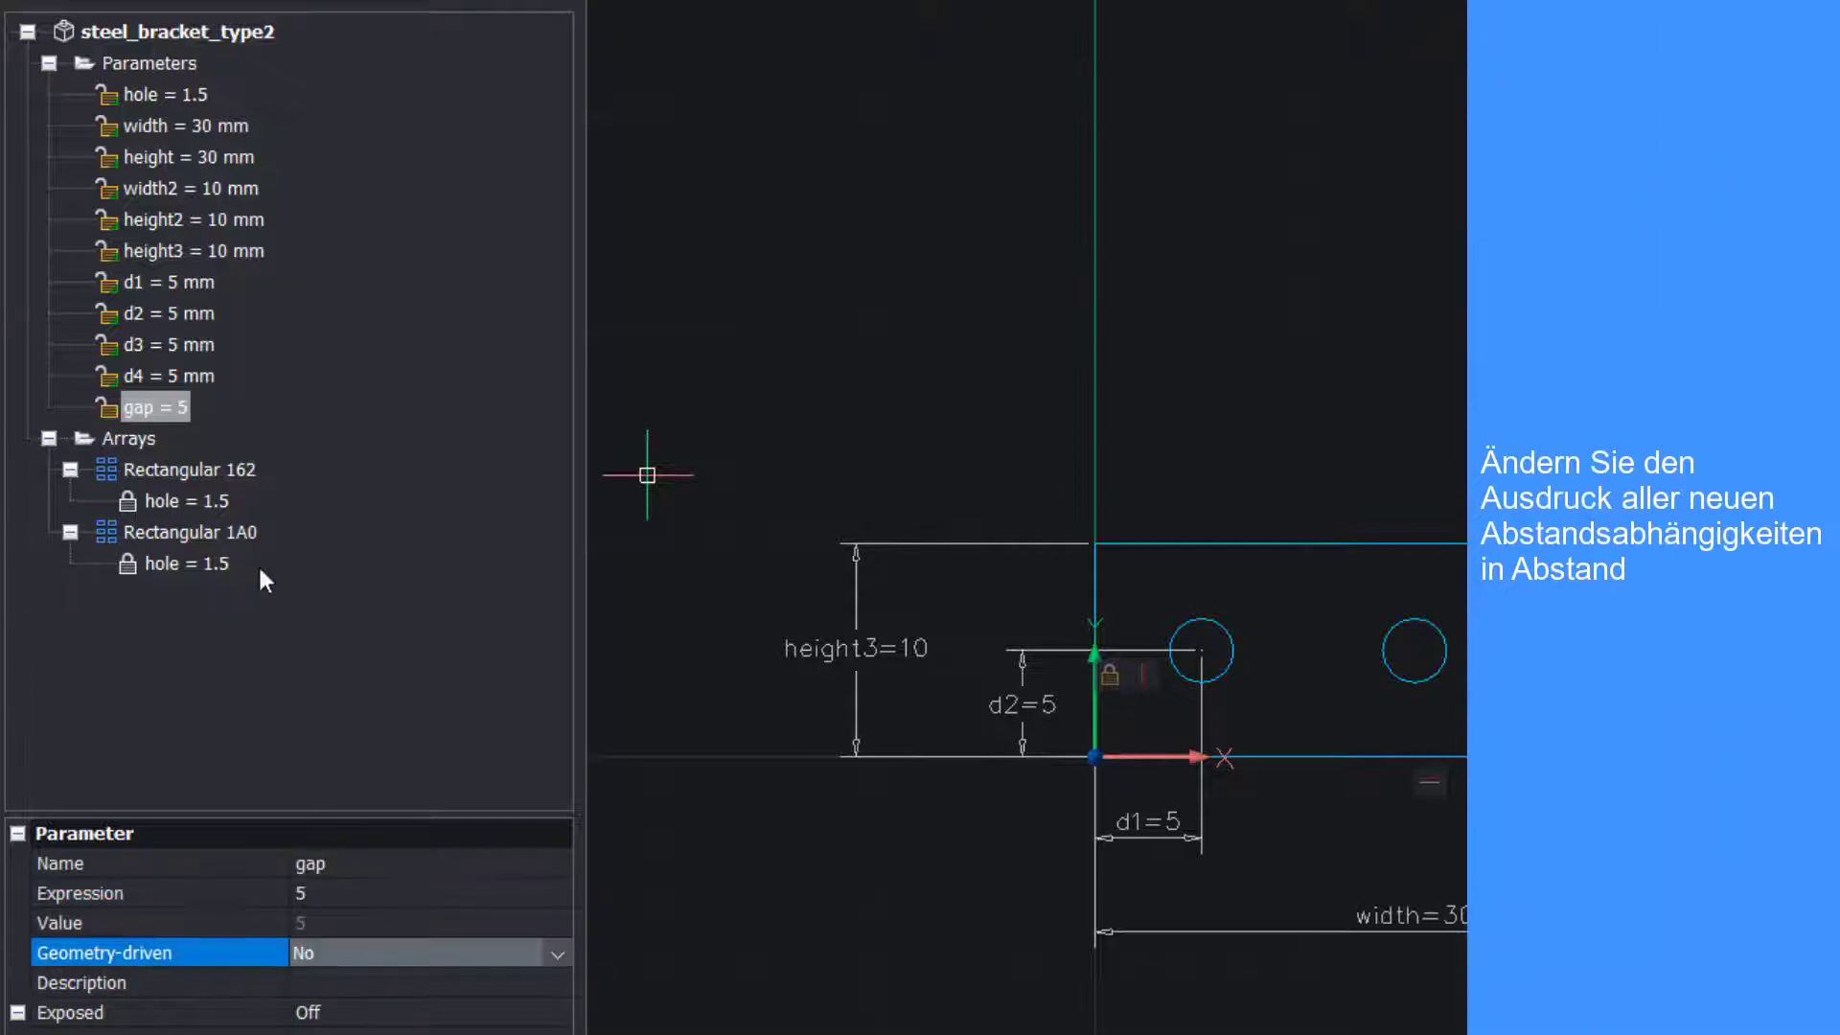
Set the expression of d1 through d4 to gap.
click(198, 376)
shift+click(184, 287)
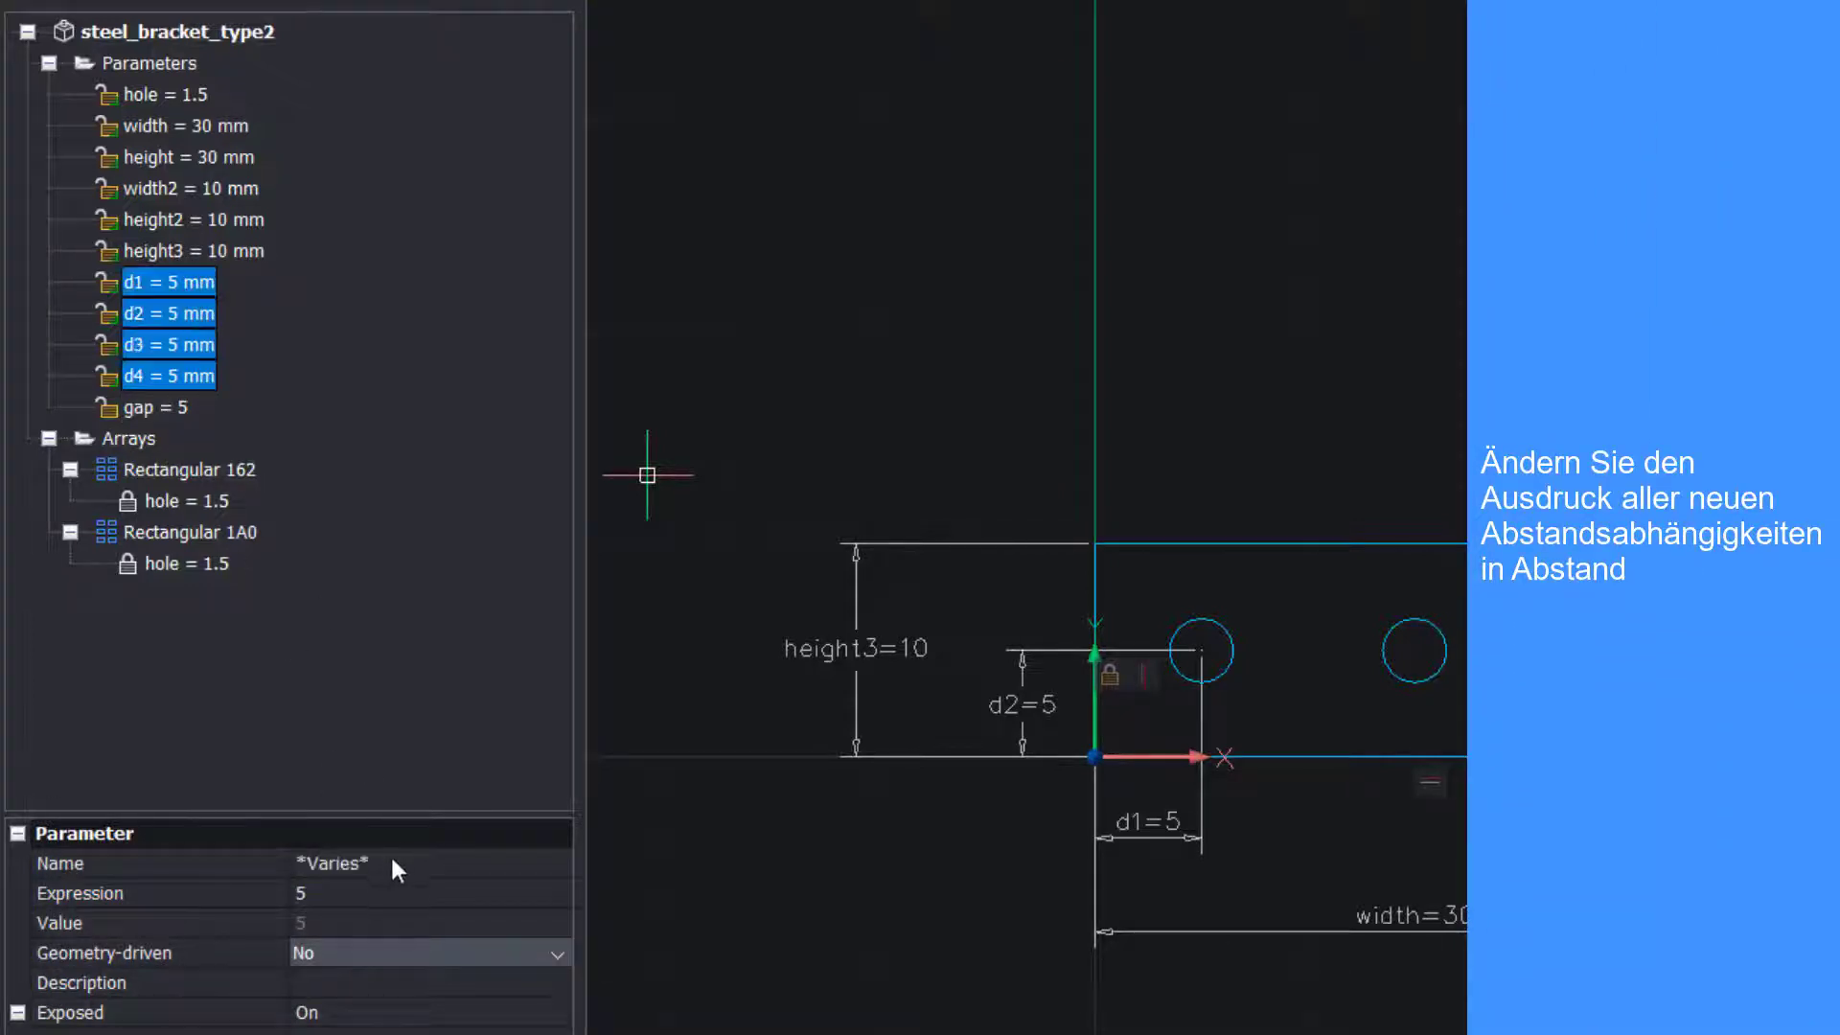
click(381, 890)
text(gap)
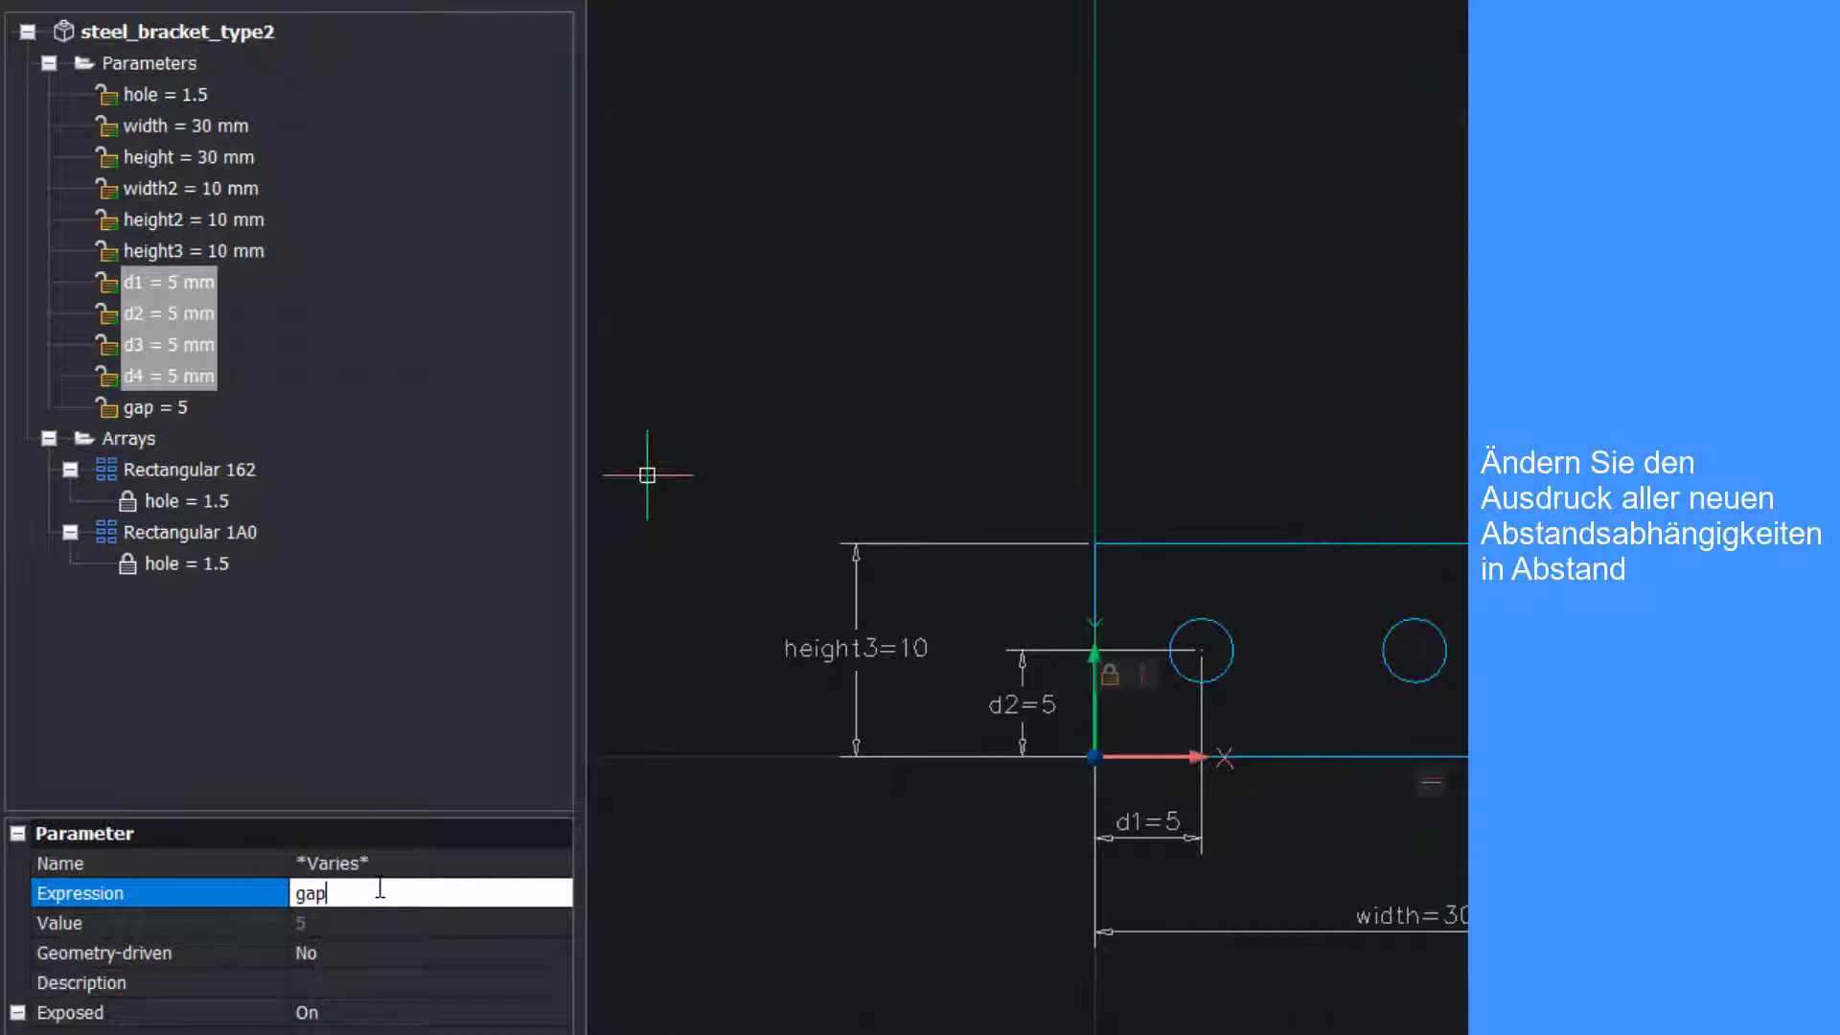
key(Return)
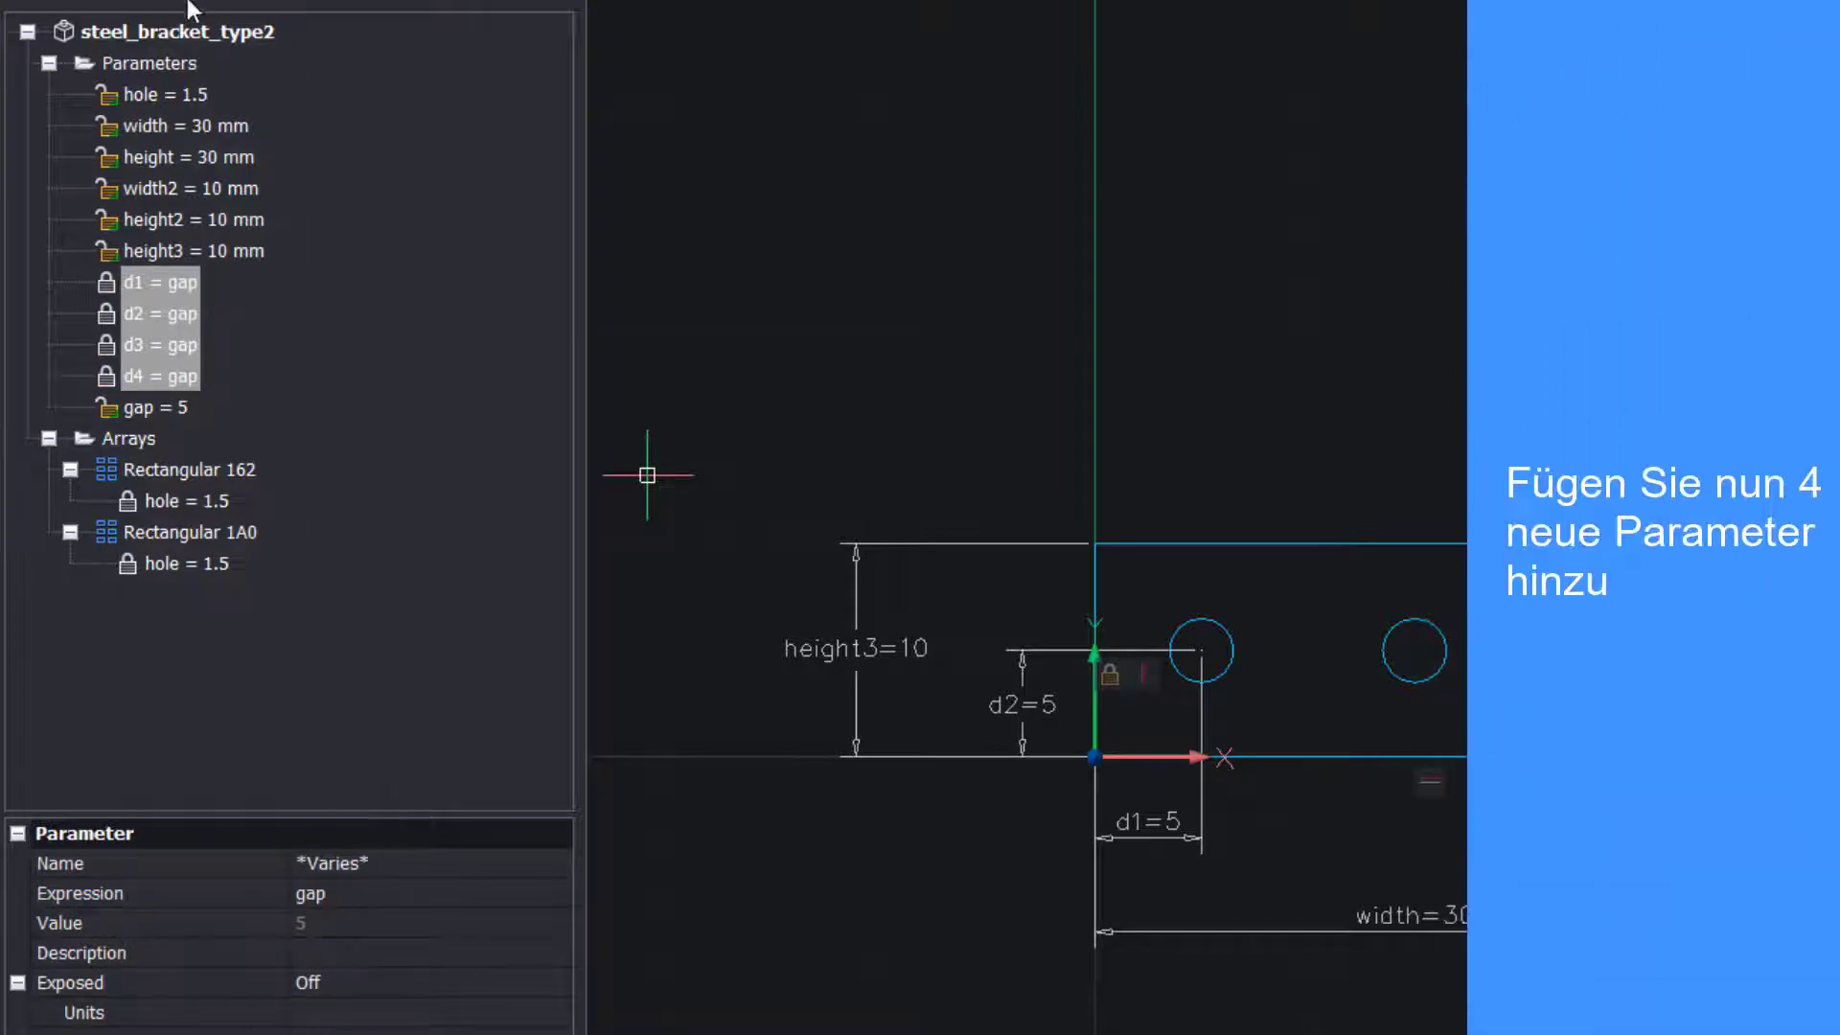
Add three new blank parameters to the Parameters group.
right_click(168, 65)
click(288, 84)
right_click(169, 65)
click(189, 82)
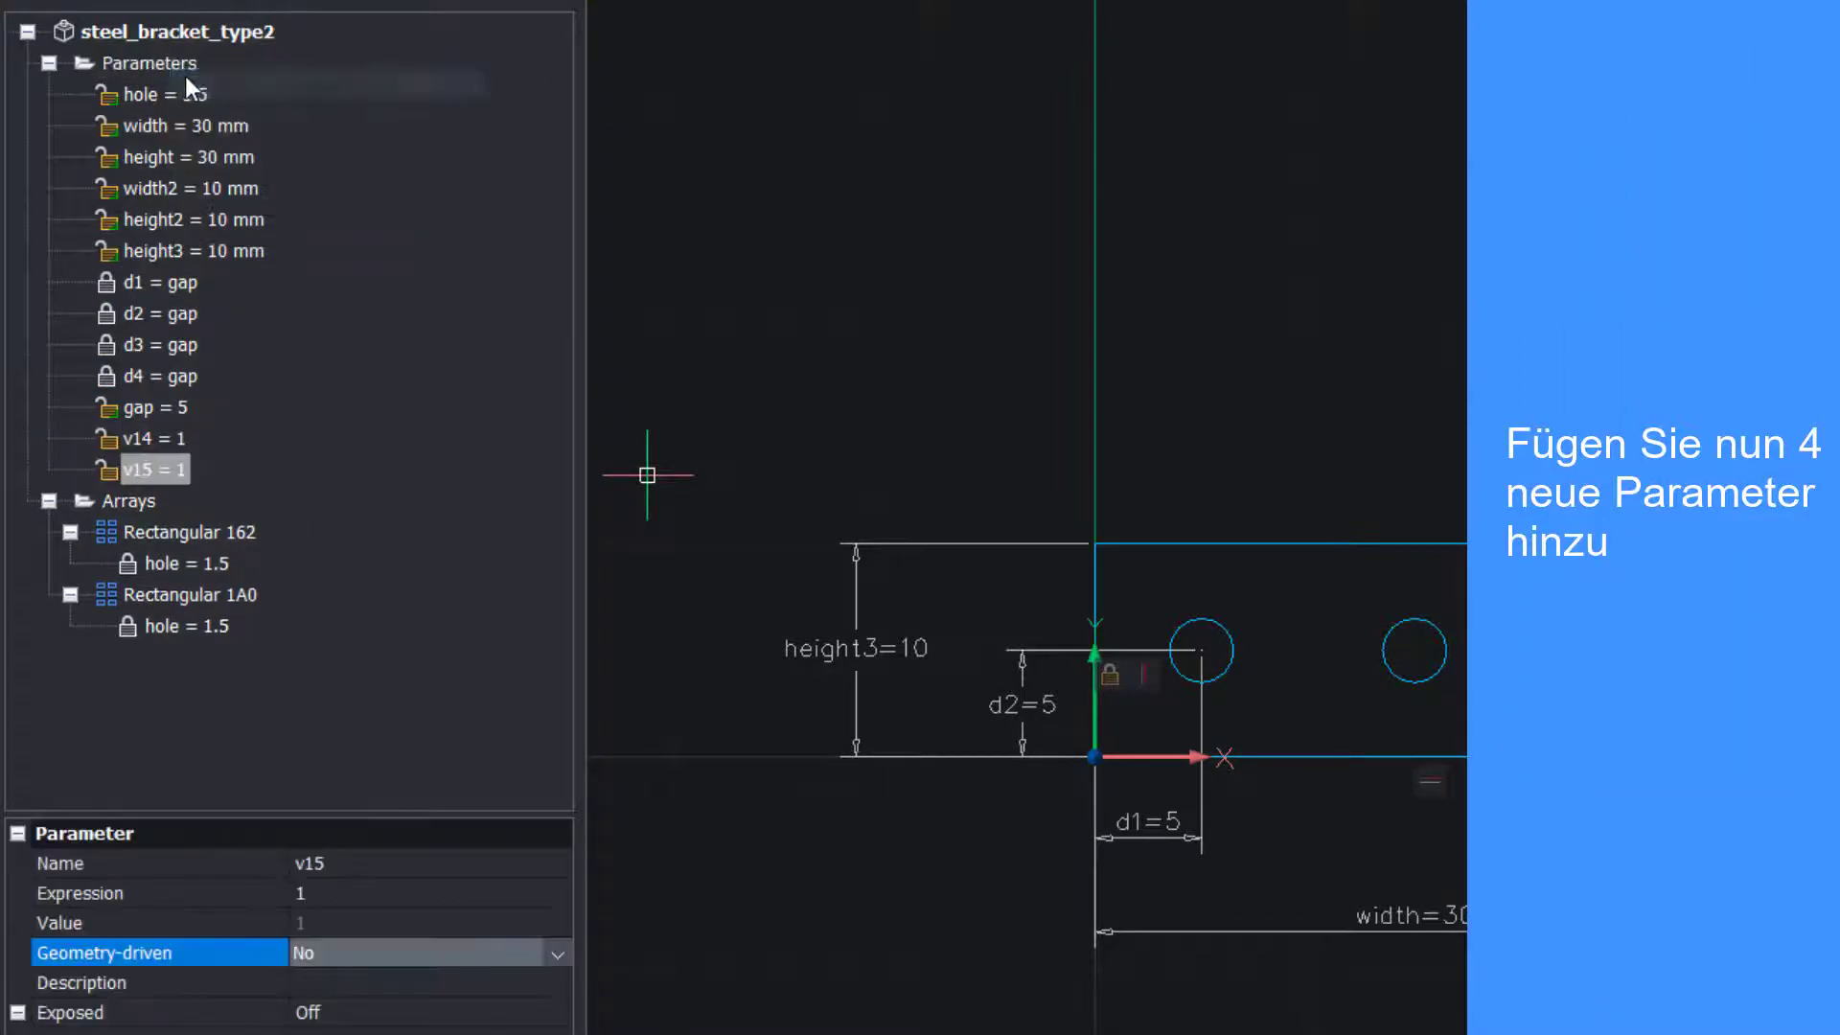
right_click(185, 65)
click(200, 86)
right_click(174, 61)
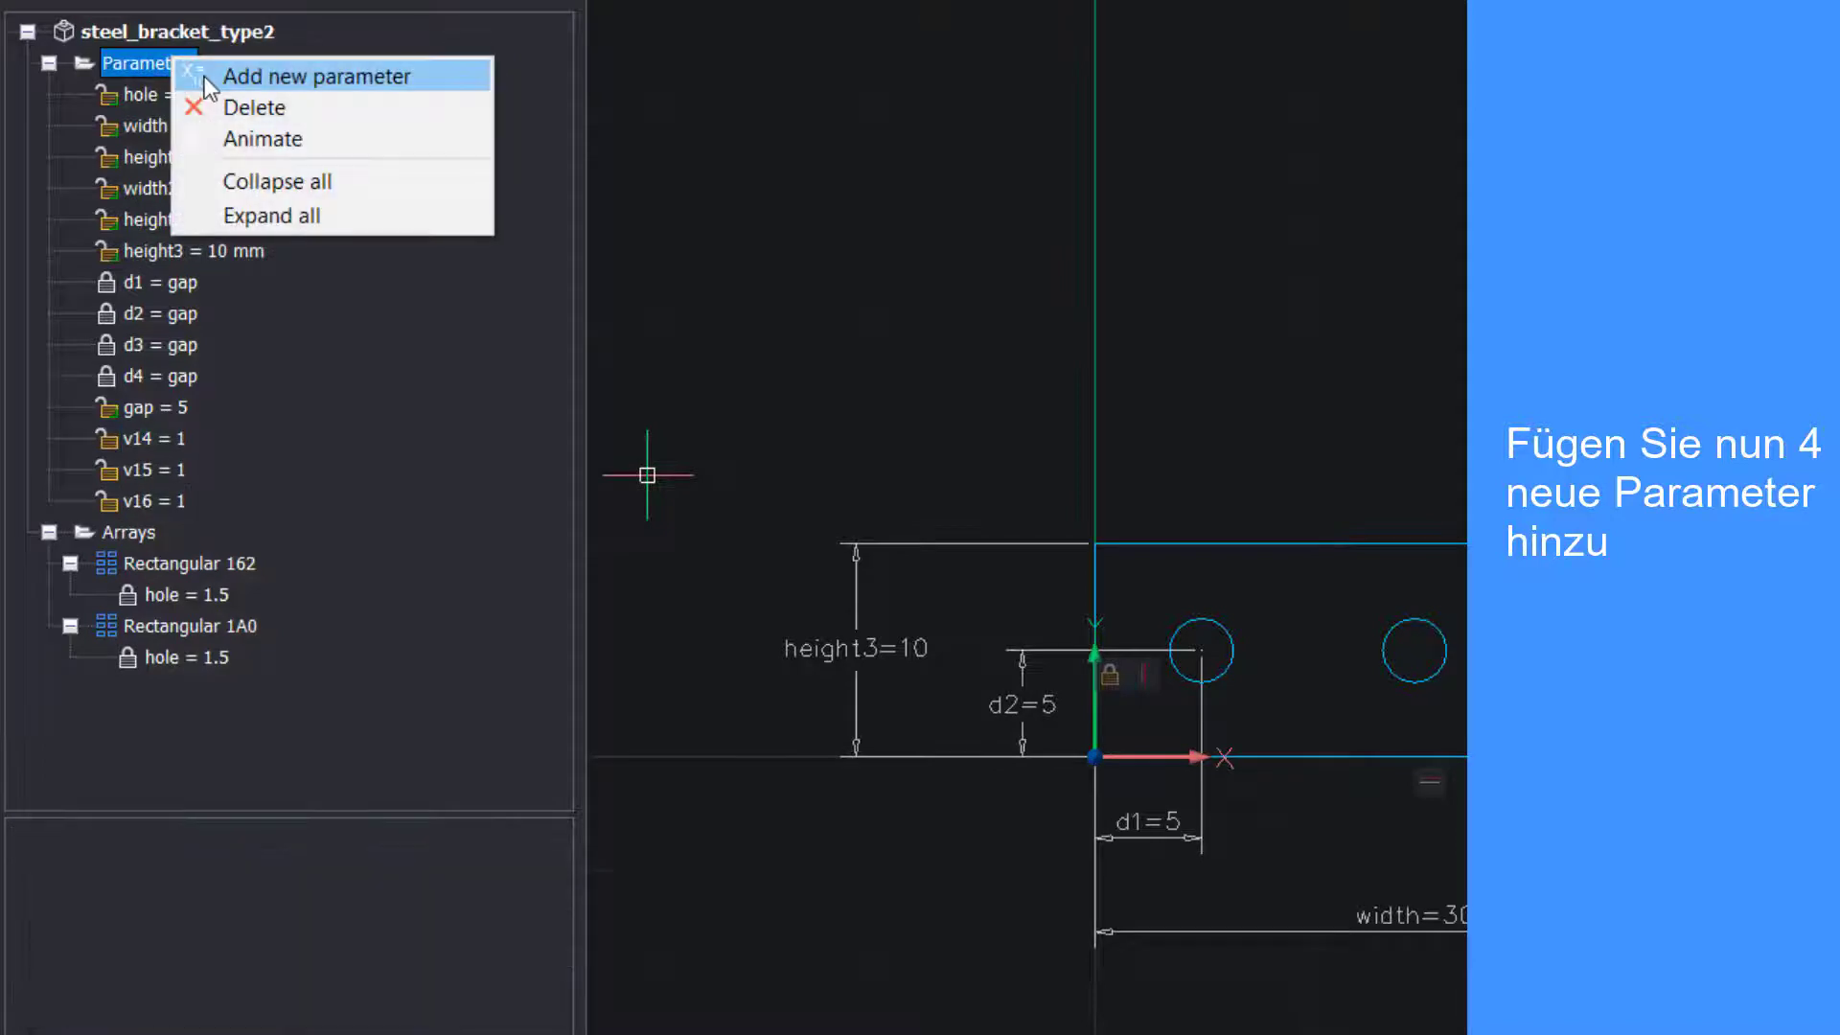
Add the fourth blank parameter and define v14 as nw = width/10.
click(205, 77)
click(163, 443)
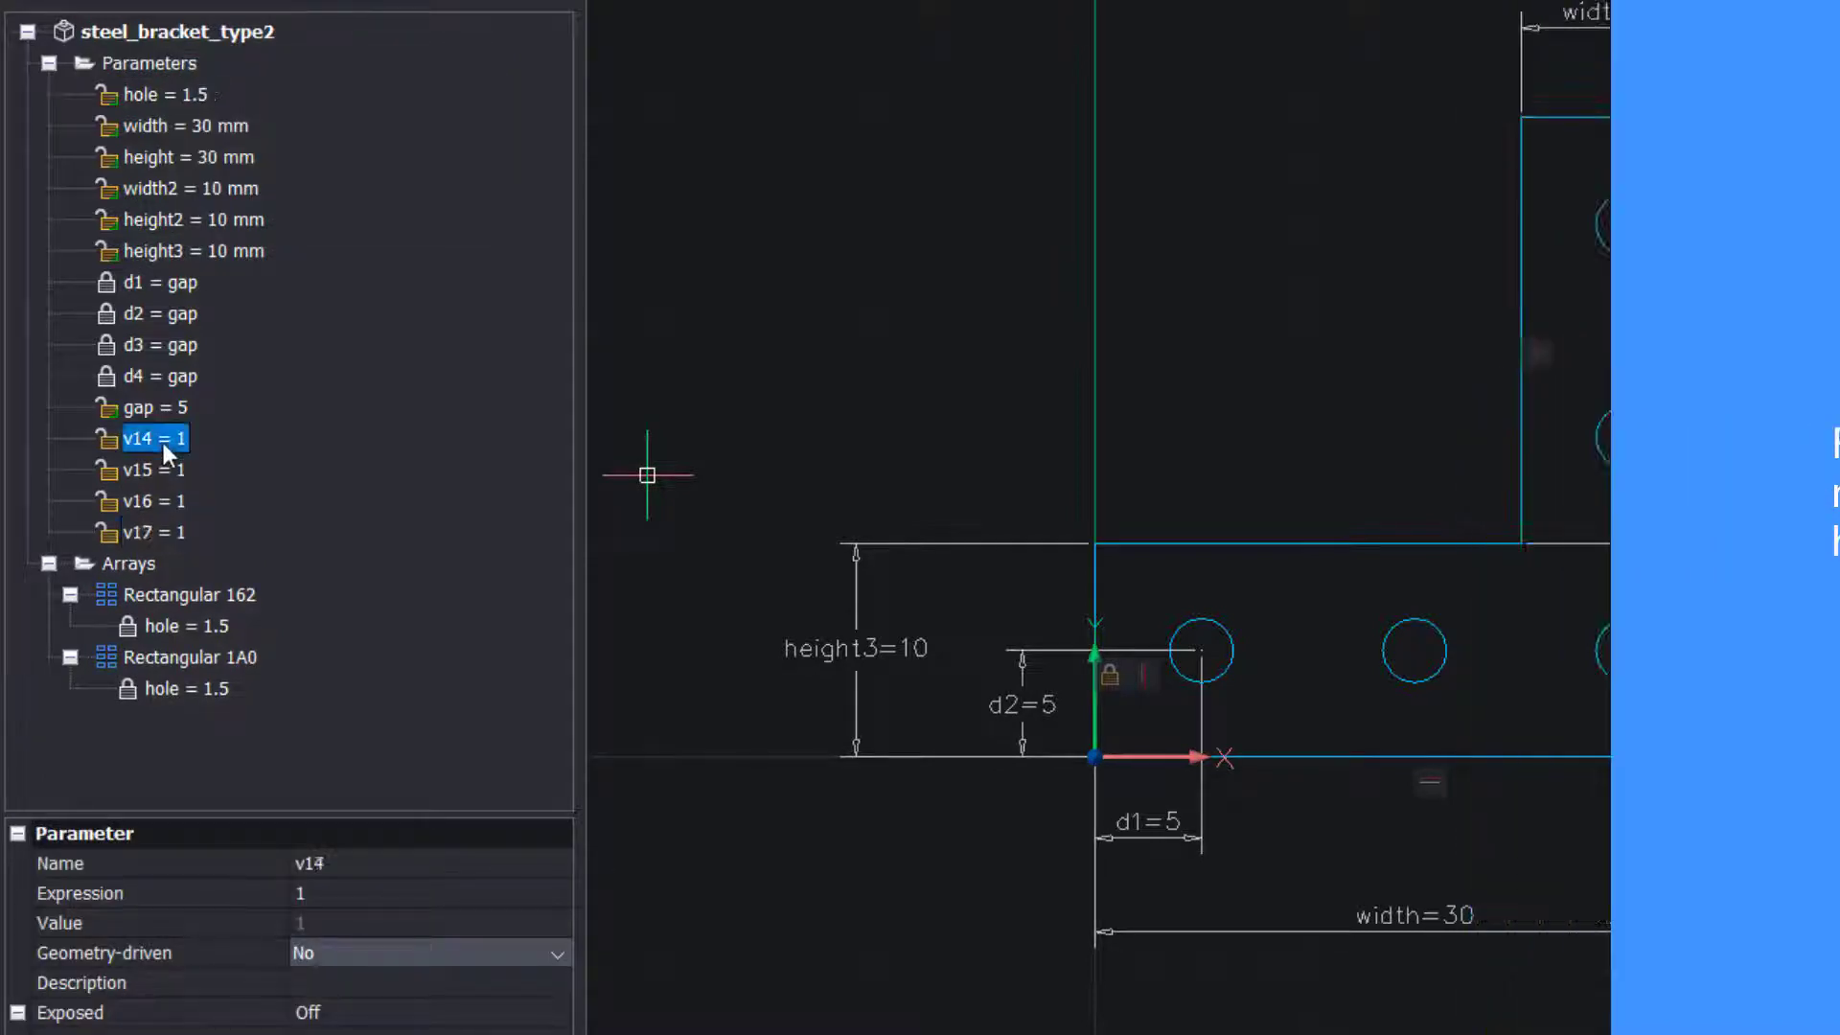
click(337, 858)
text(nw)
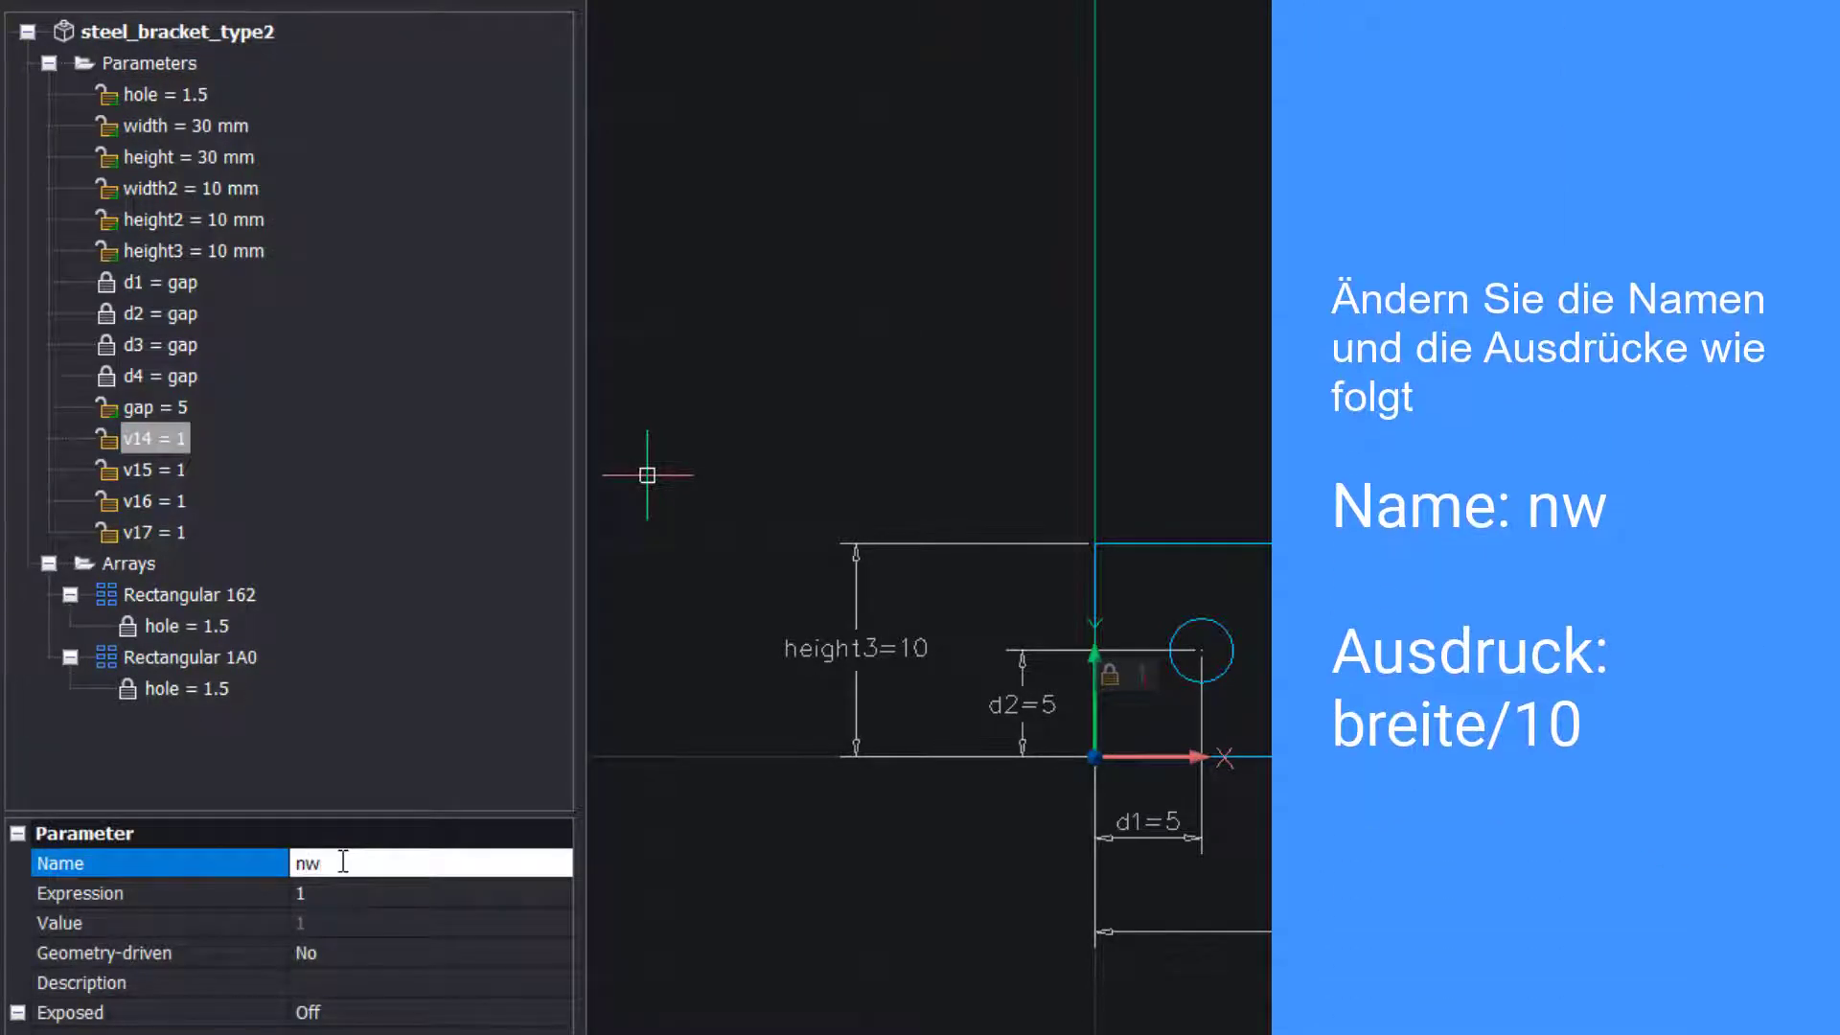
key(Tab)
text(w)
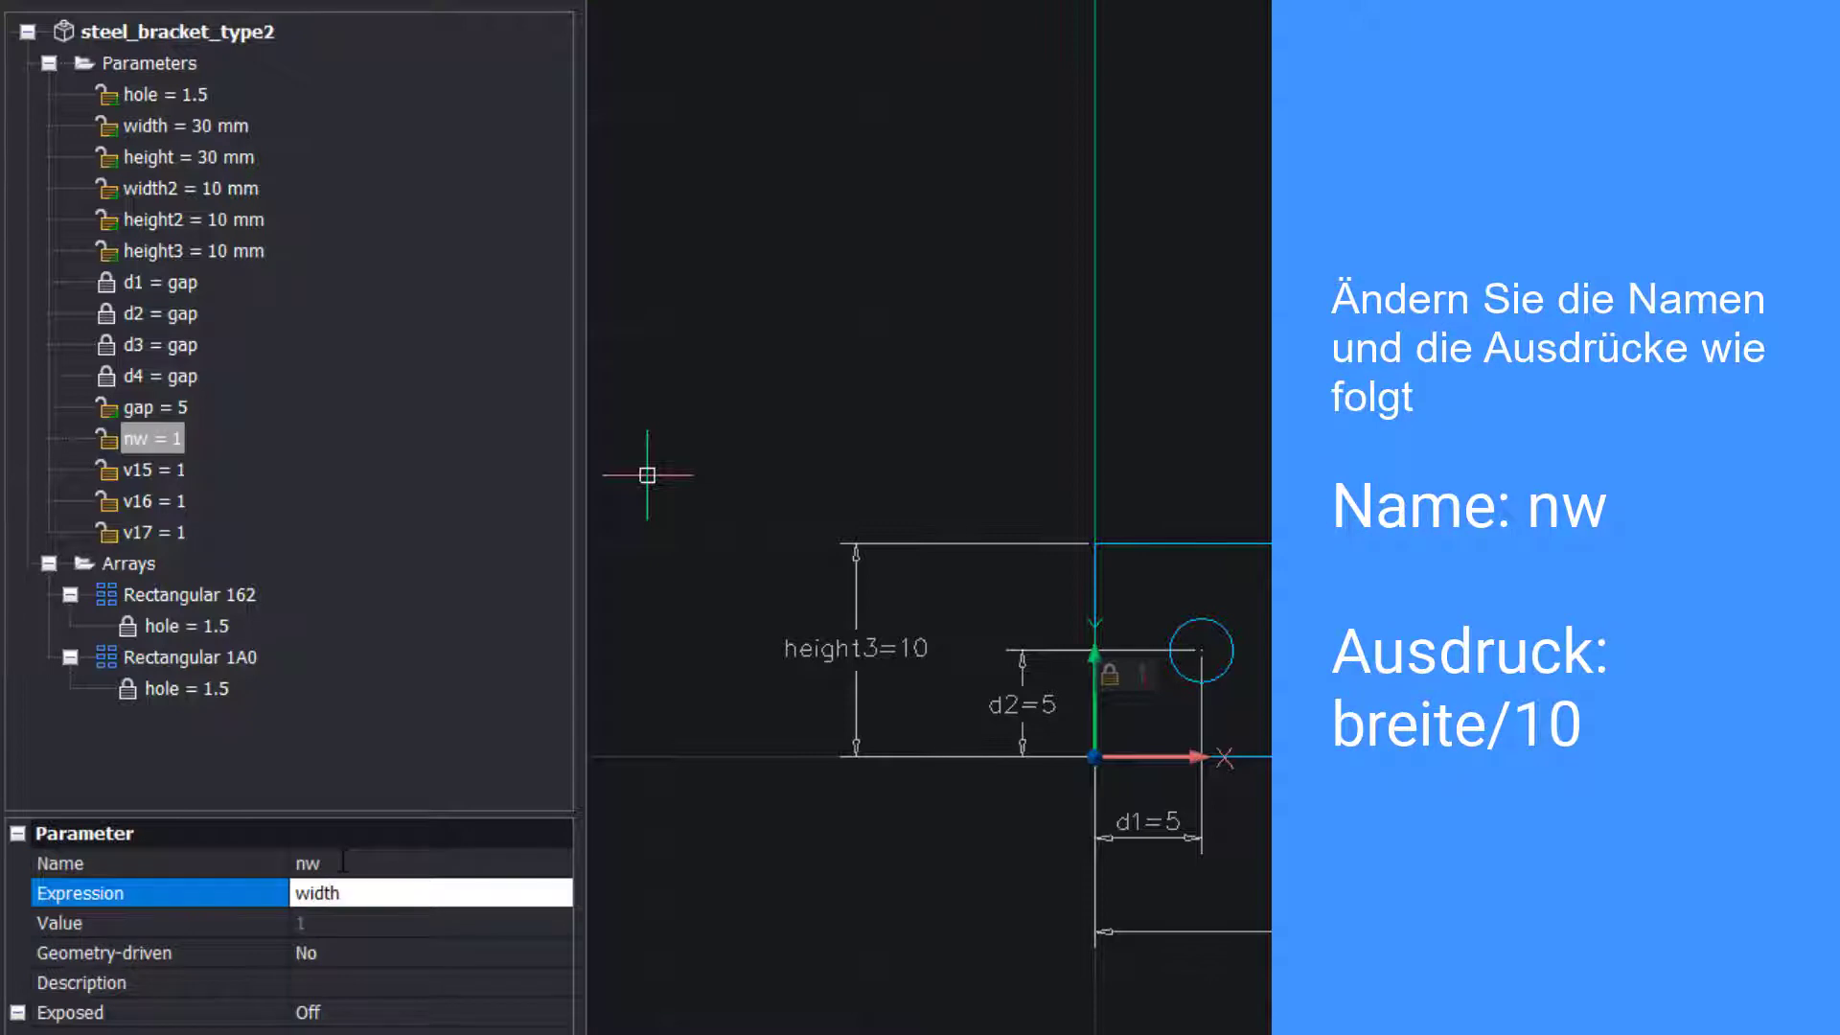
key(Tab)
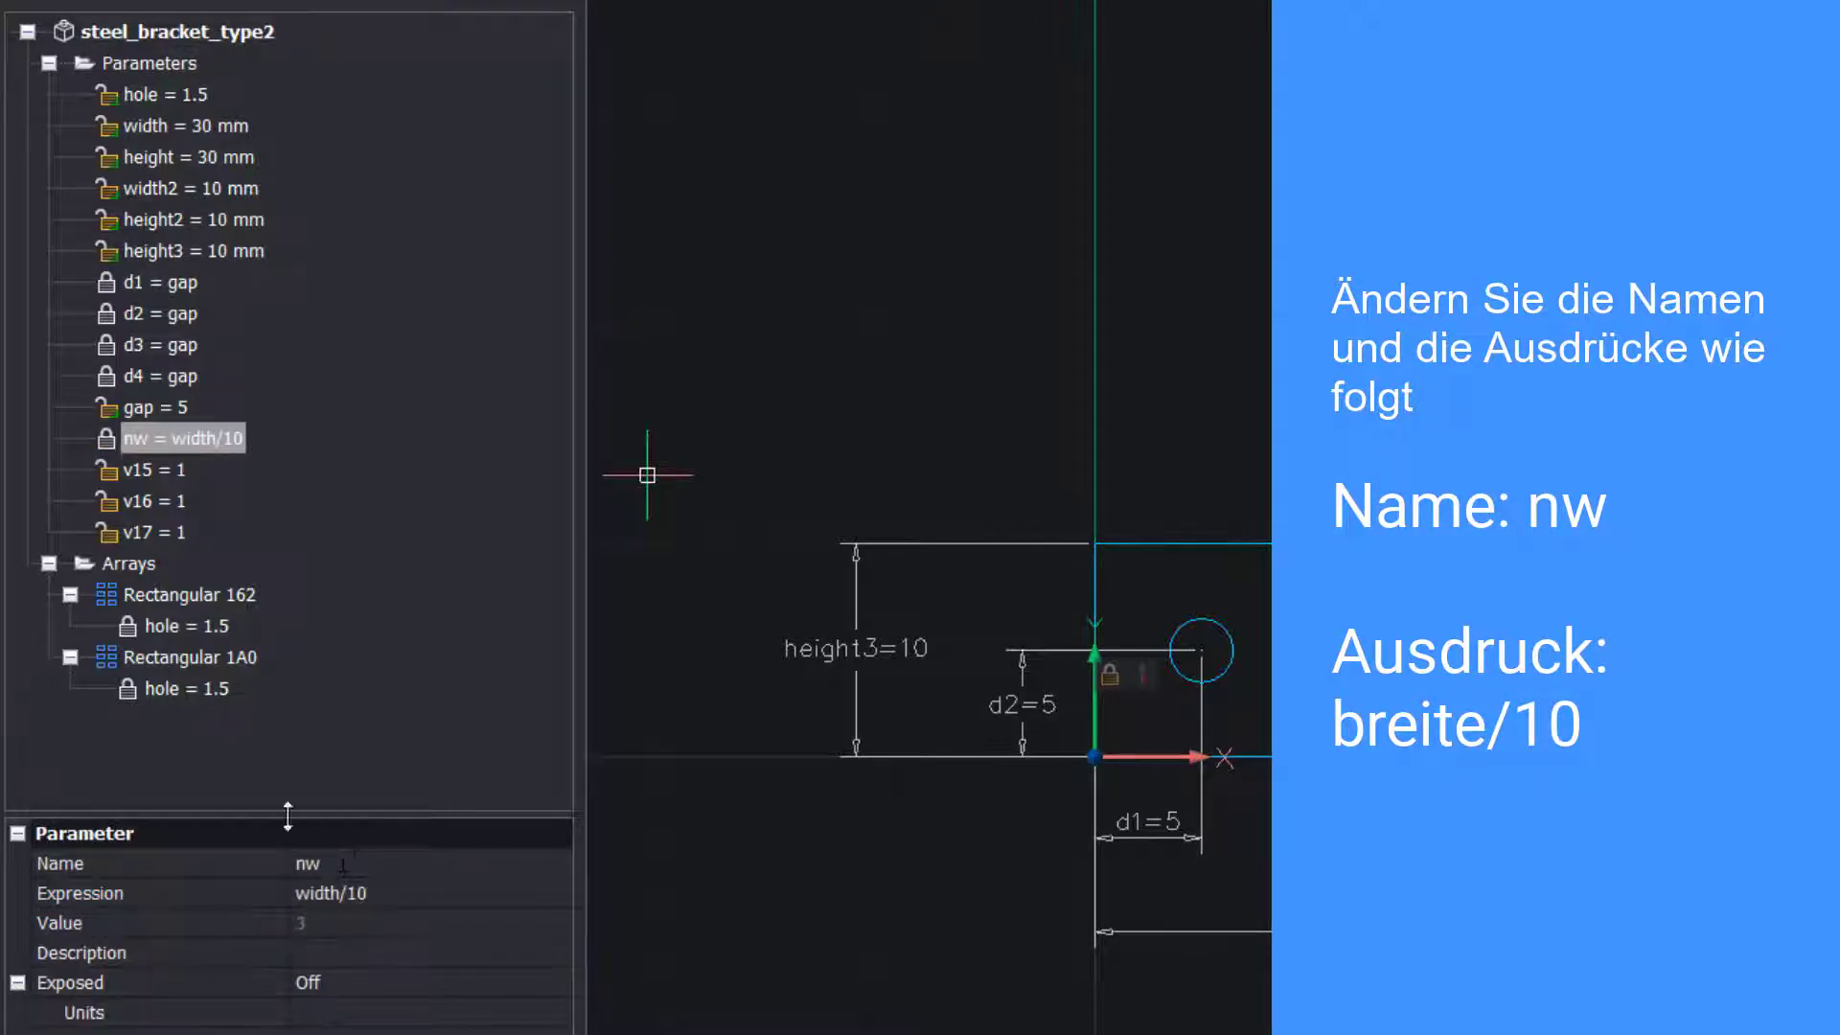
Rename v15 to nh with expression height3/10.
click(155, 468)
click(387, 865)
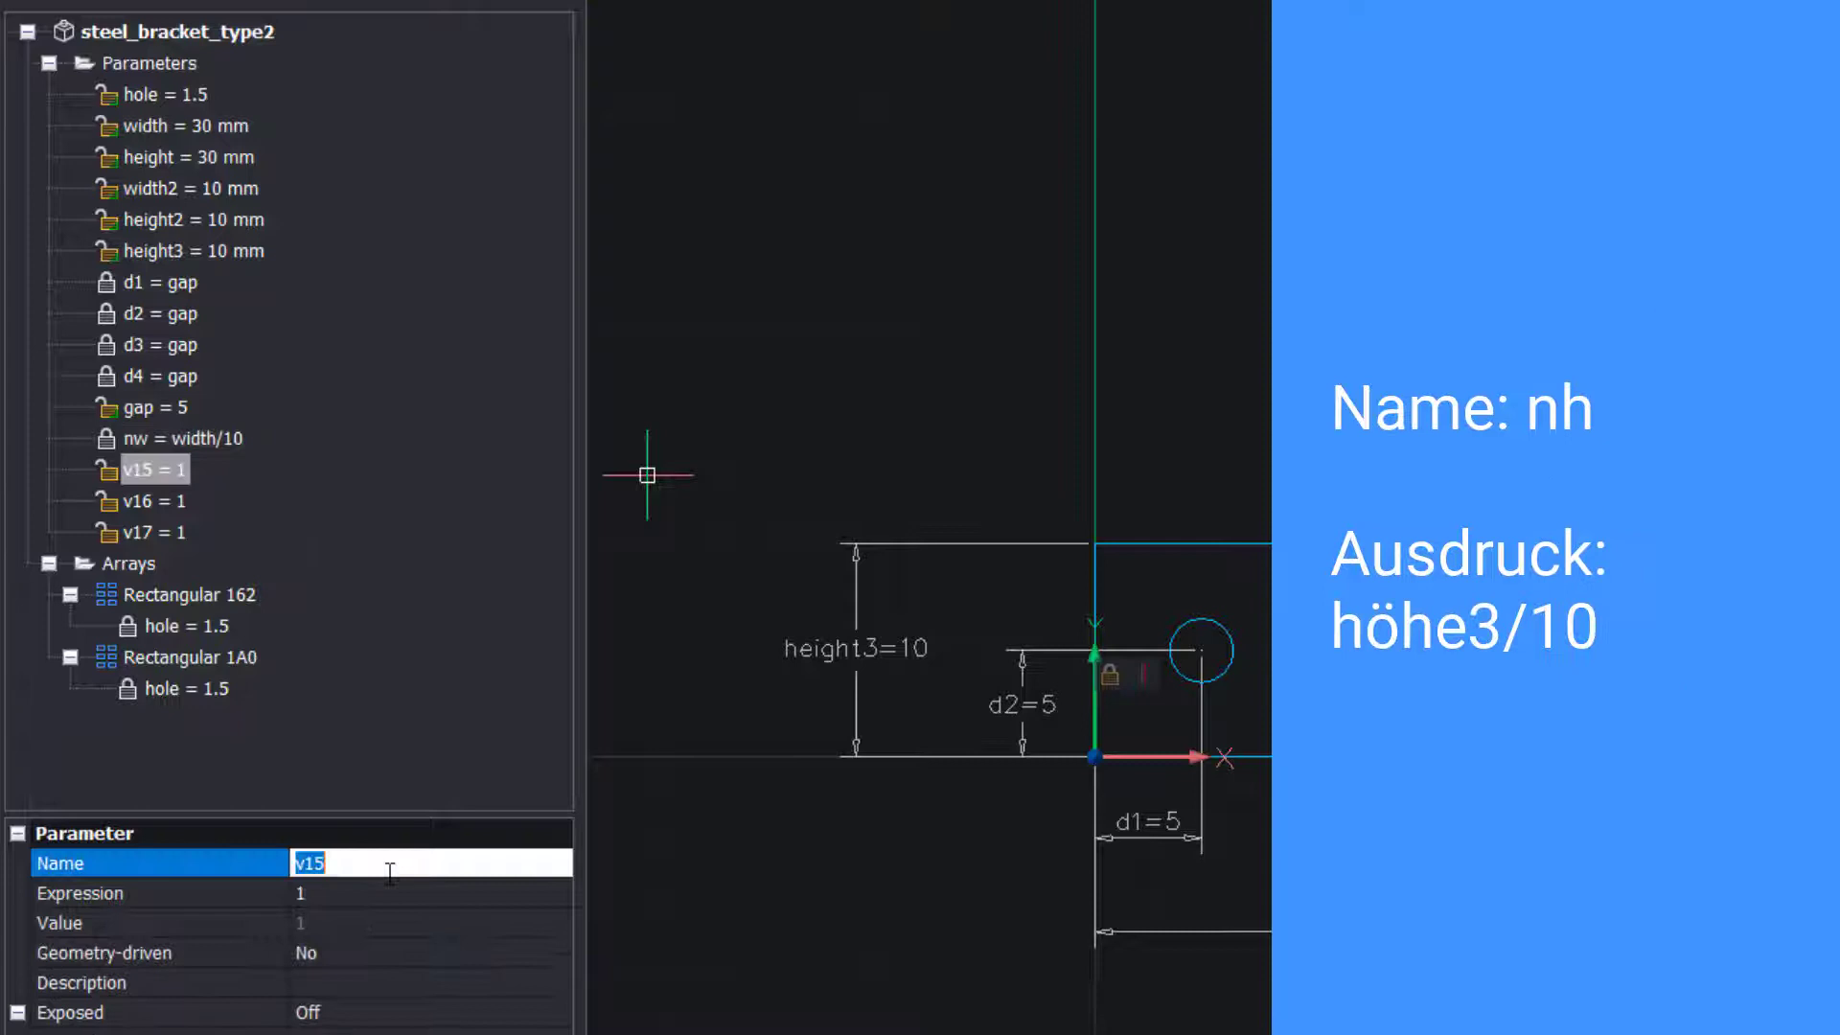
text(nh)
key(Tab)
text(h)
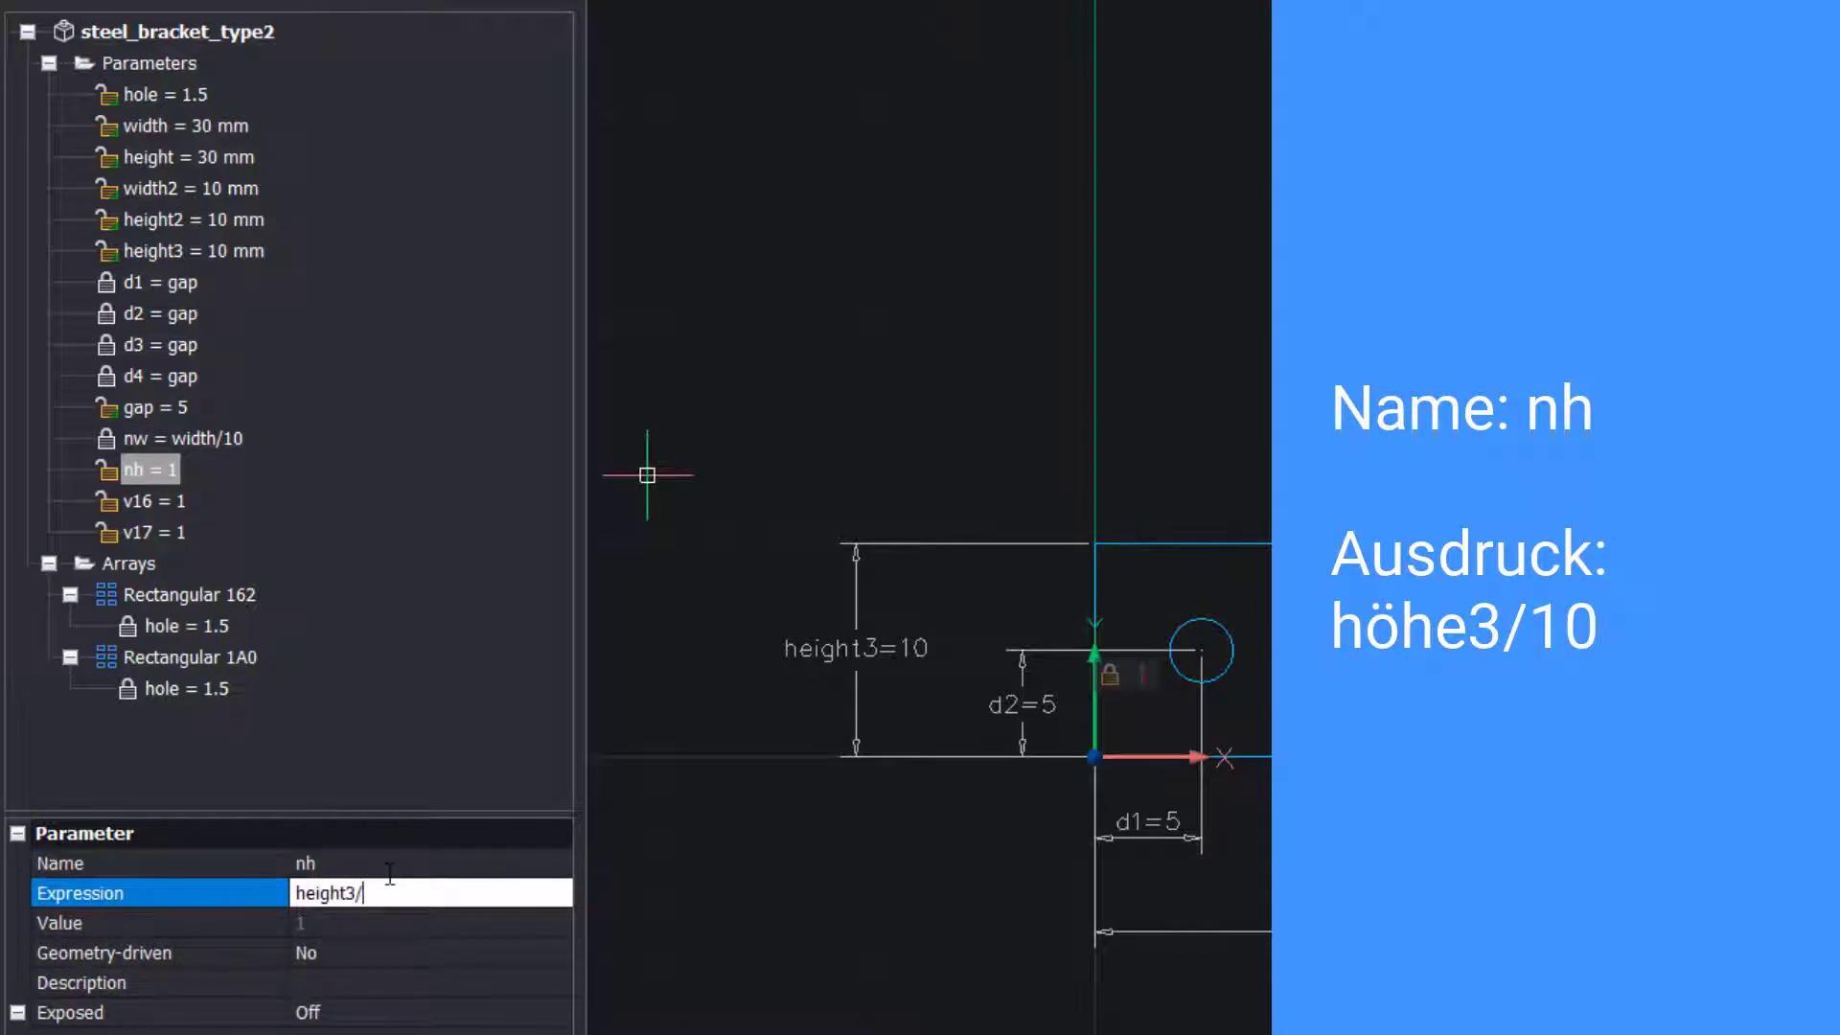
key(Tab)
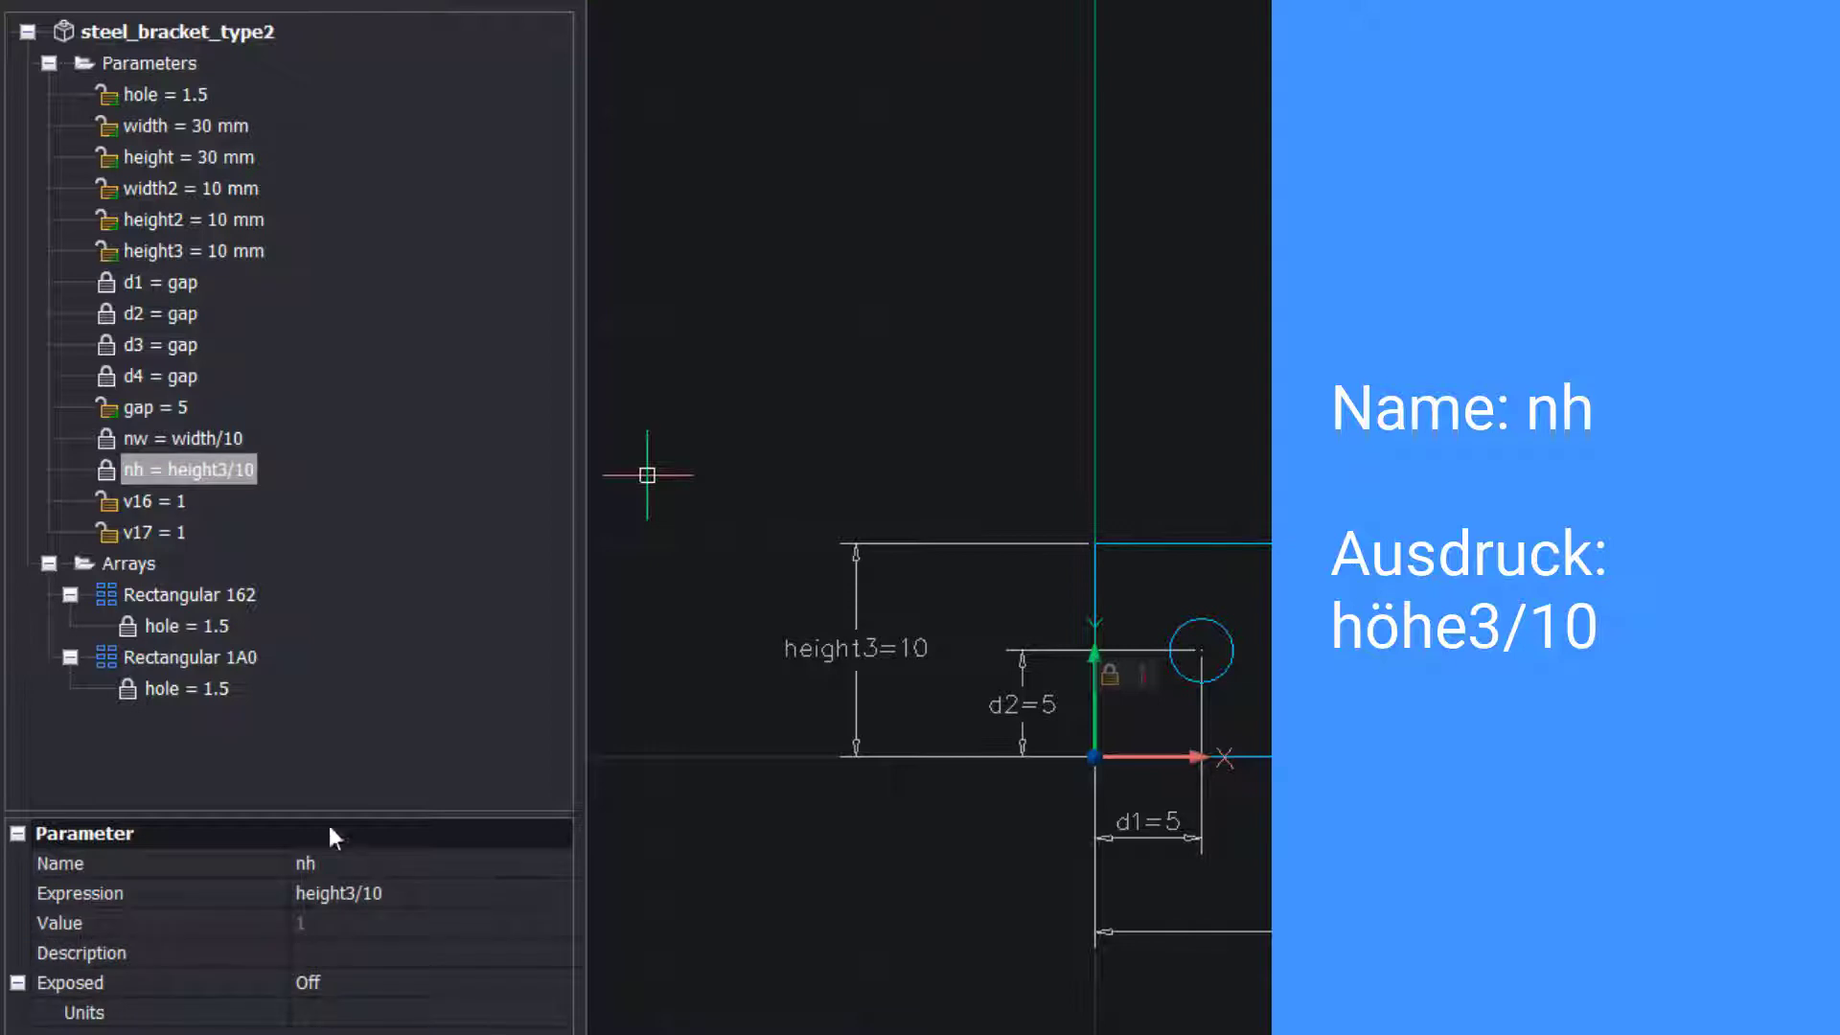
Rename v16 to mh with expression (height-height3)/10.
click(163, 501)
click(401, 864)
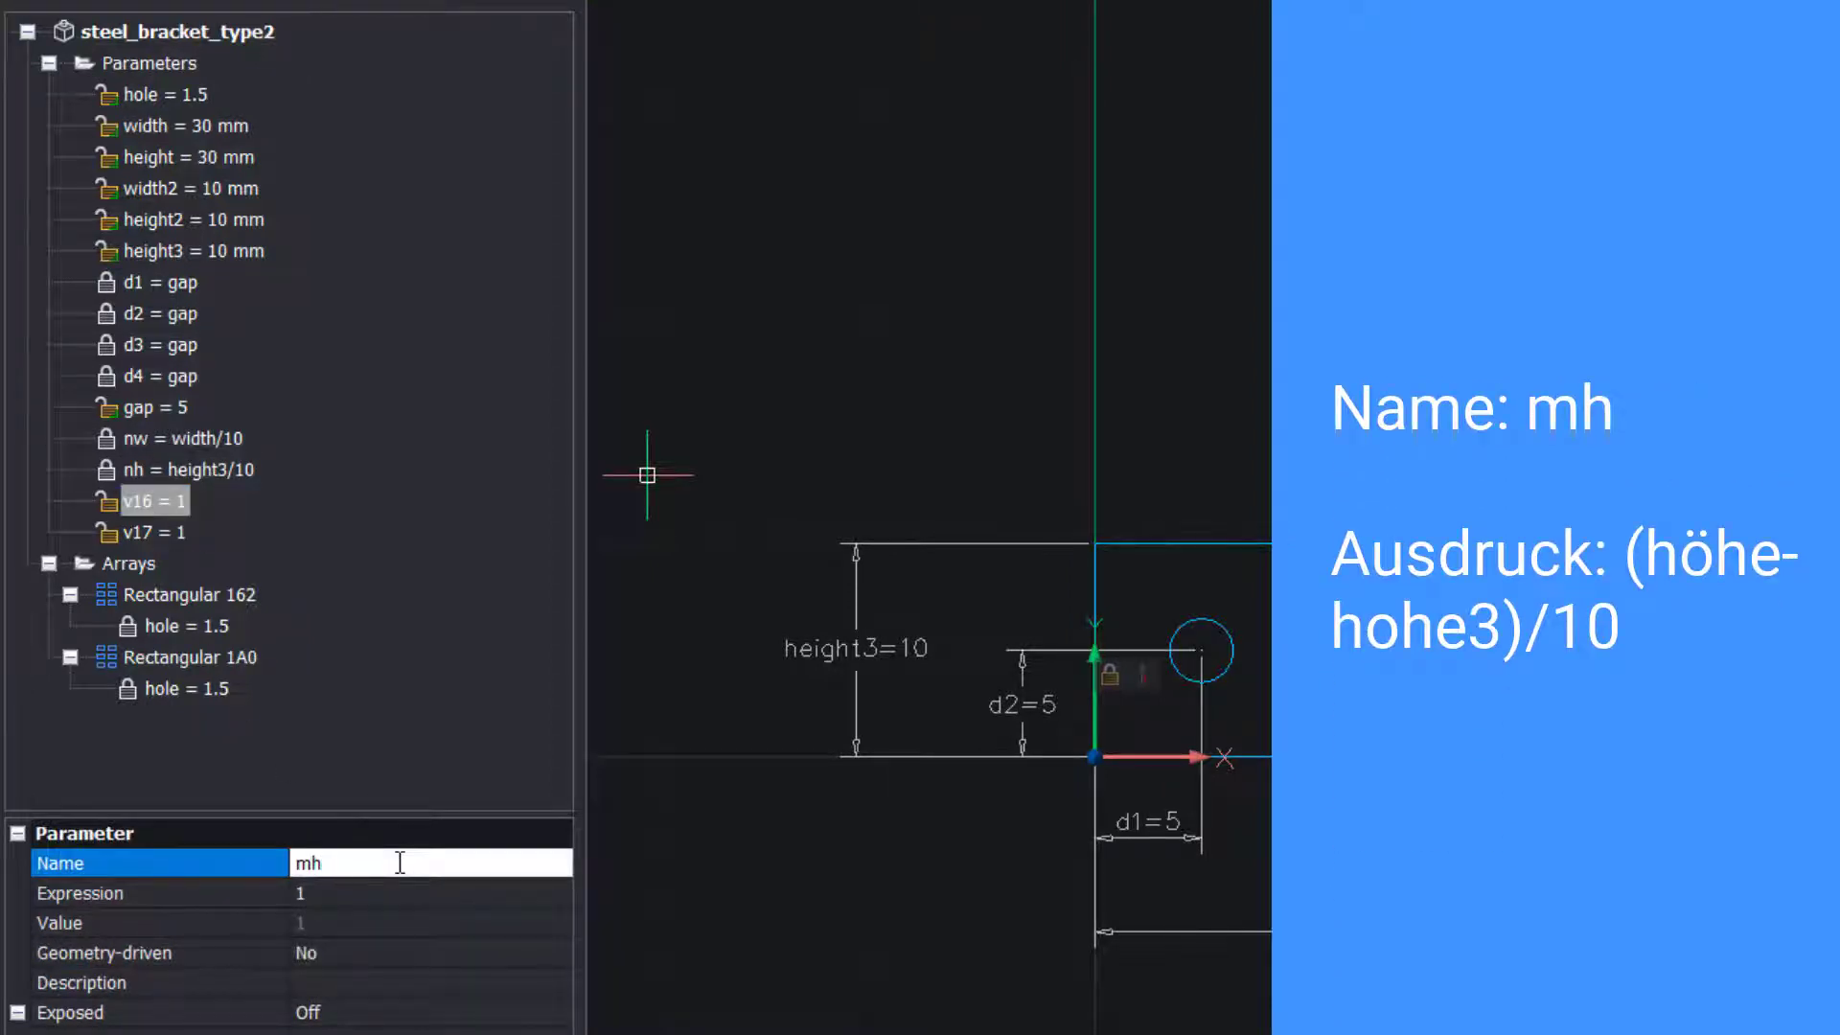
key(Tab)
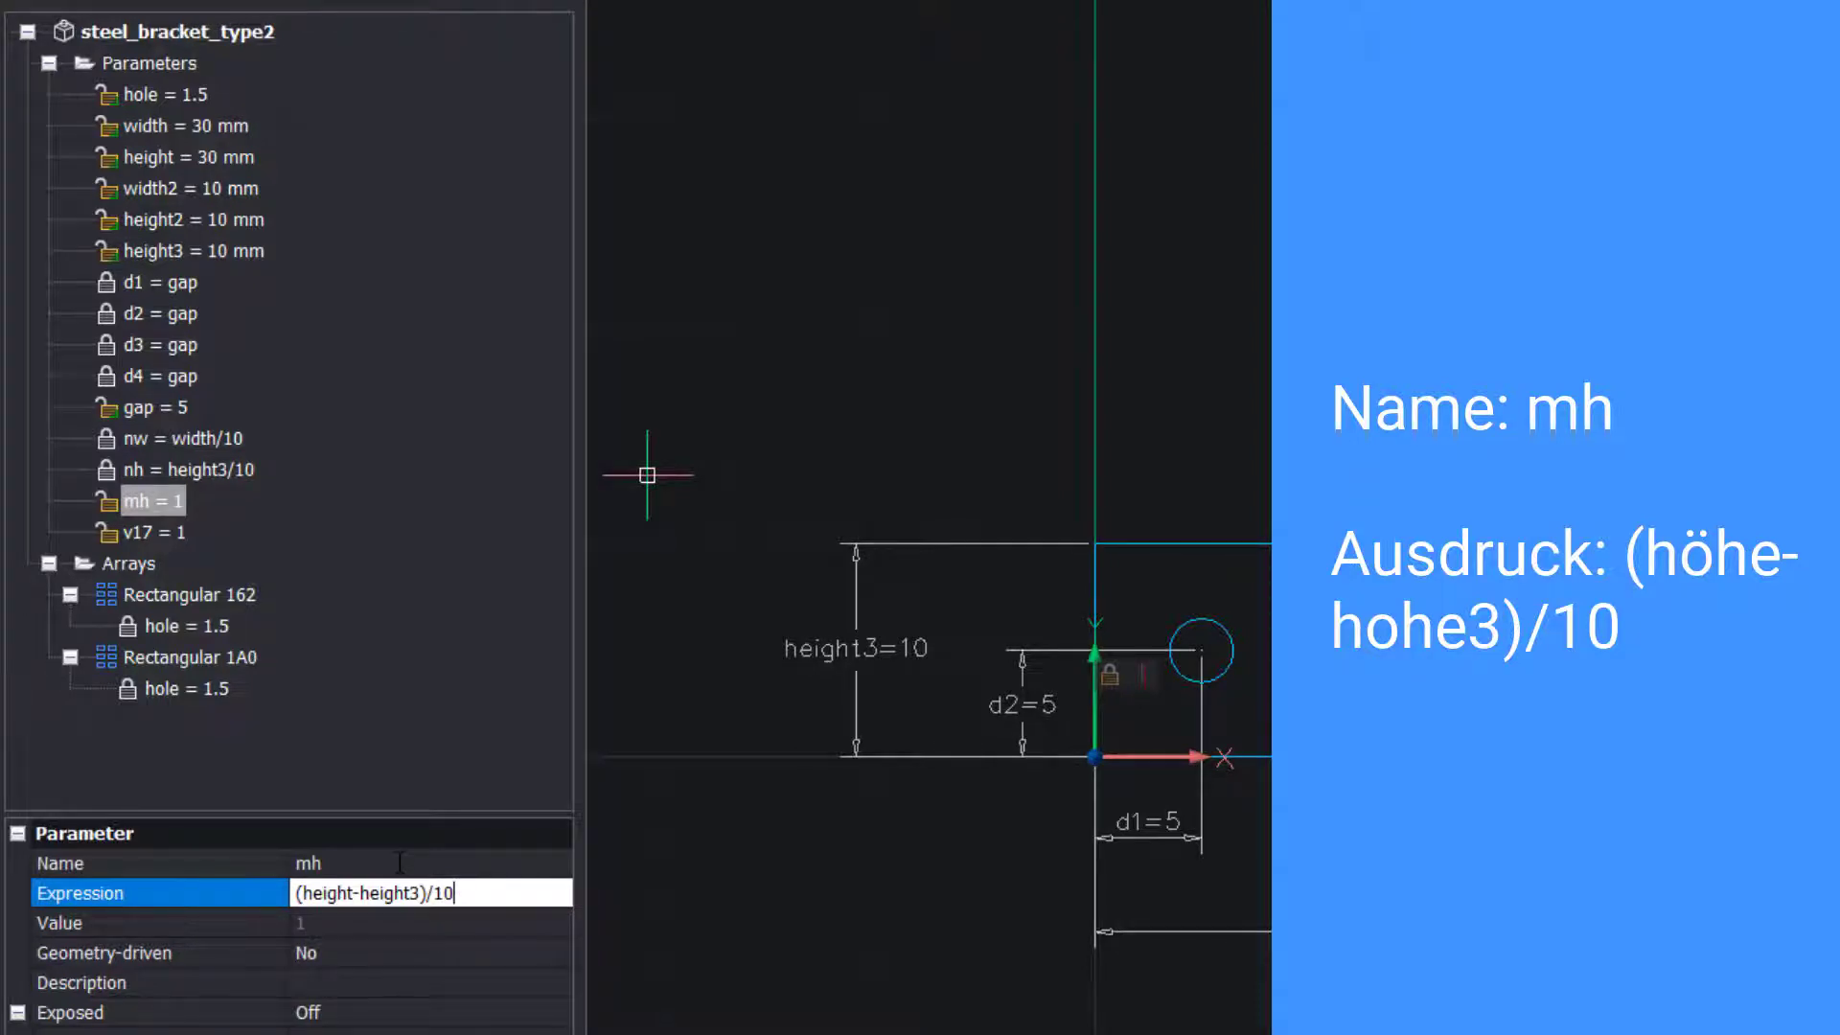
key(Return)
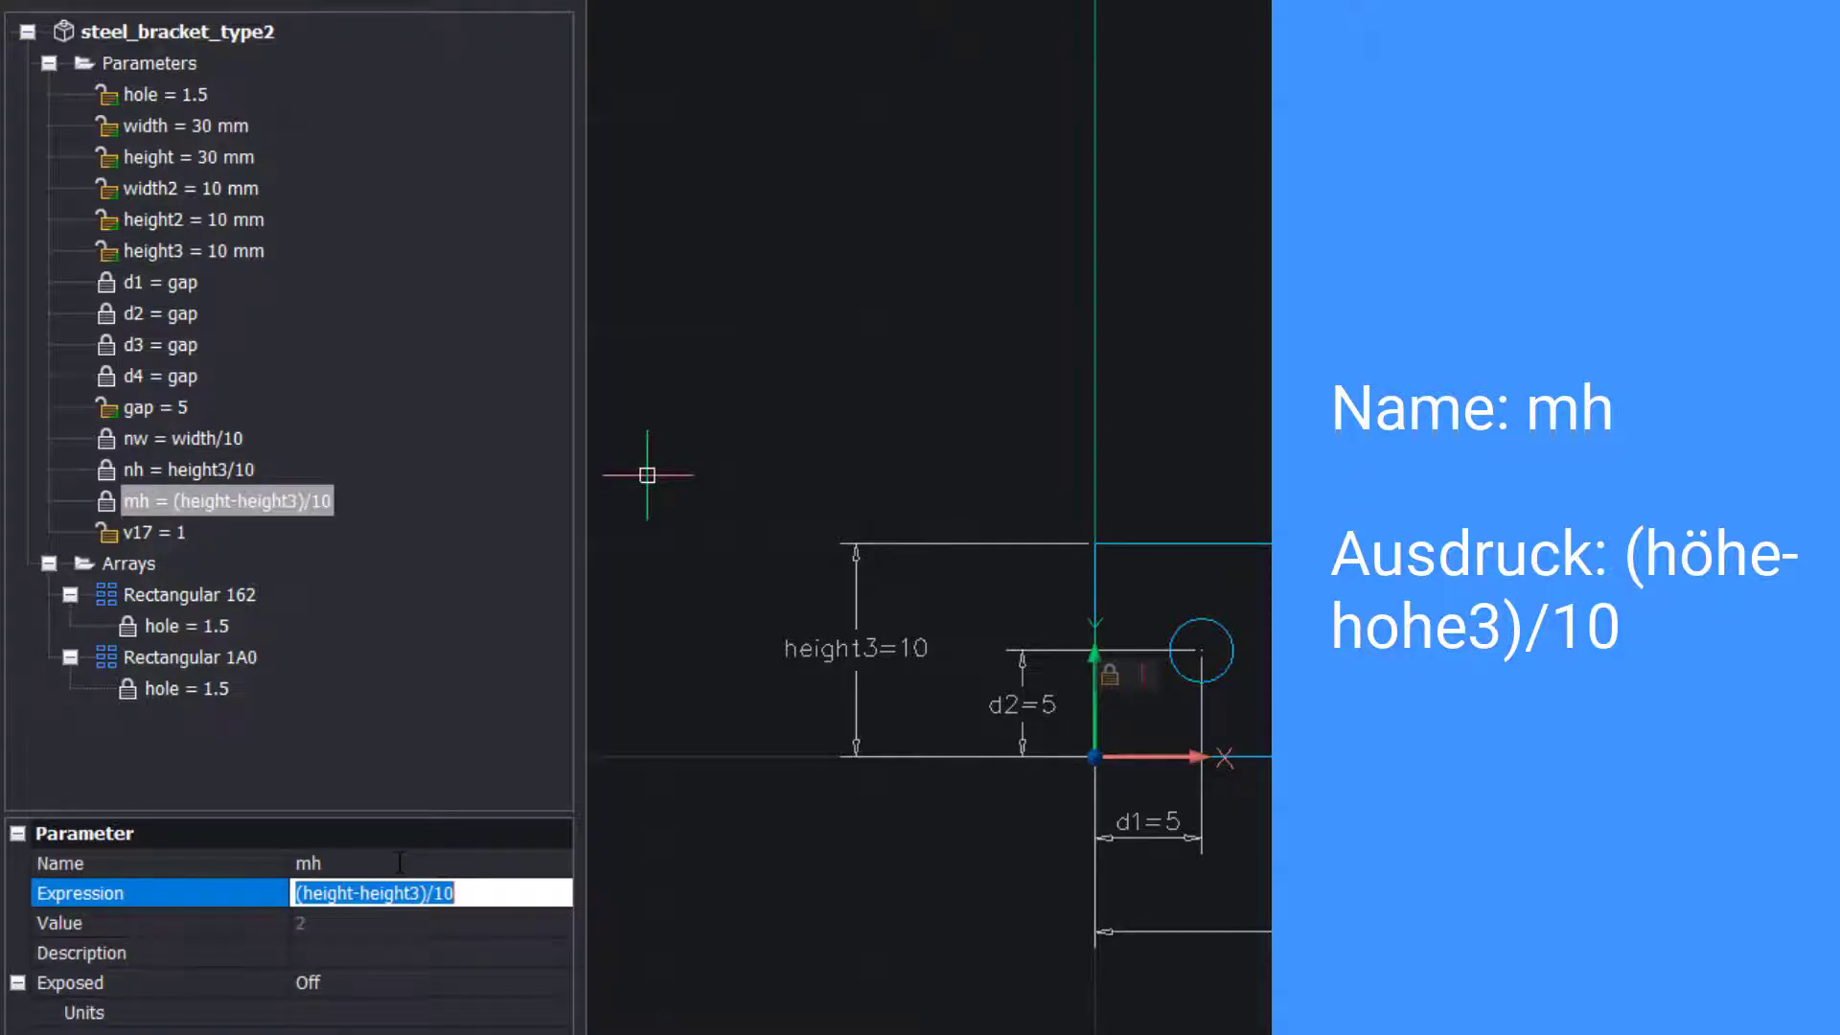
Rename v17 to mw with expression width2/10.
click(154, 532)
click(369, 863)
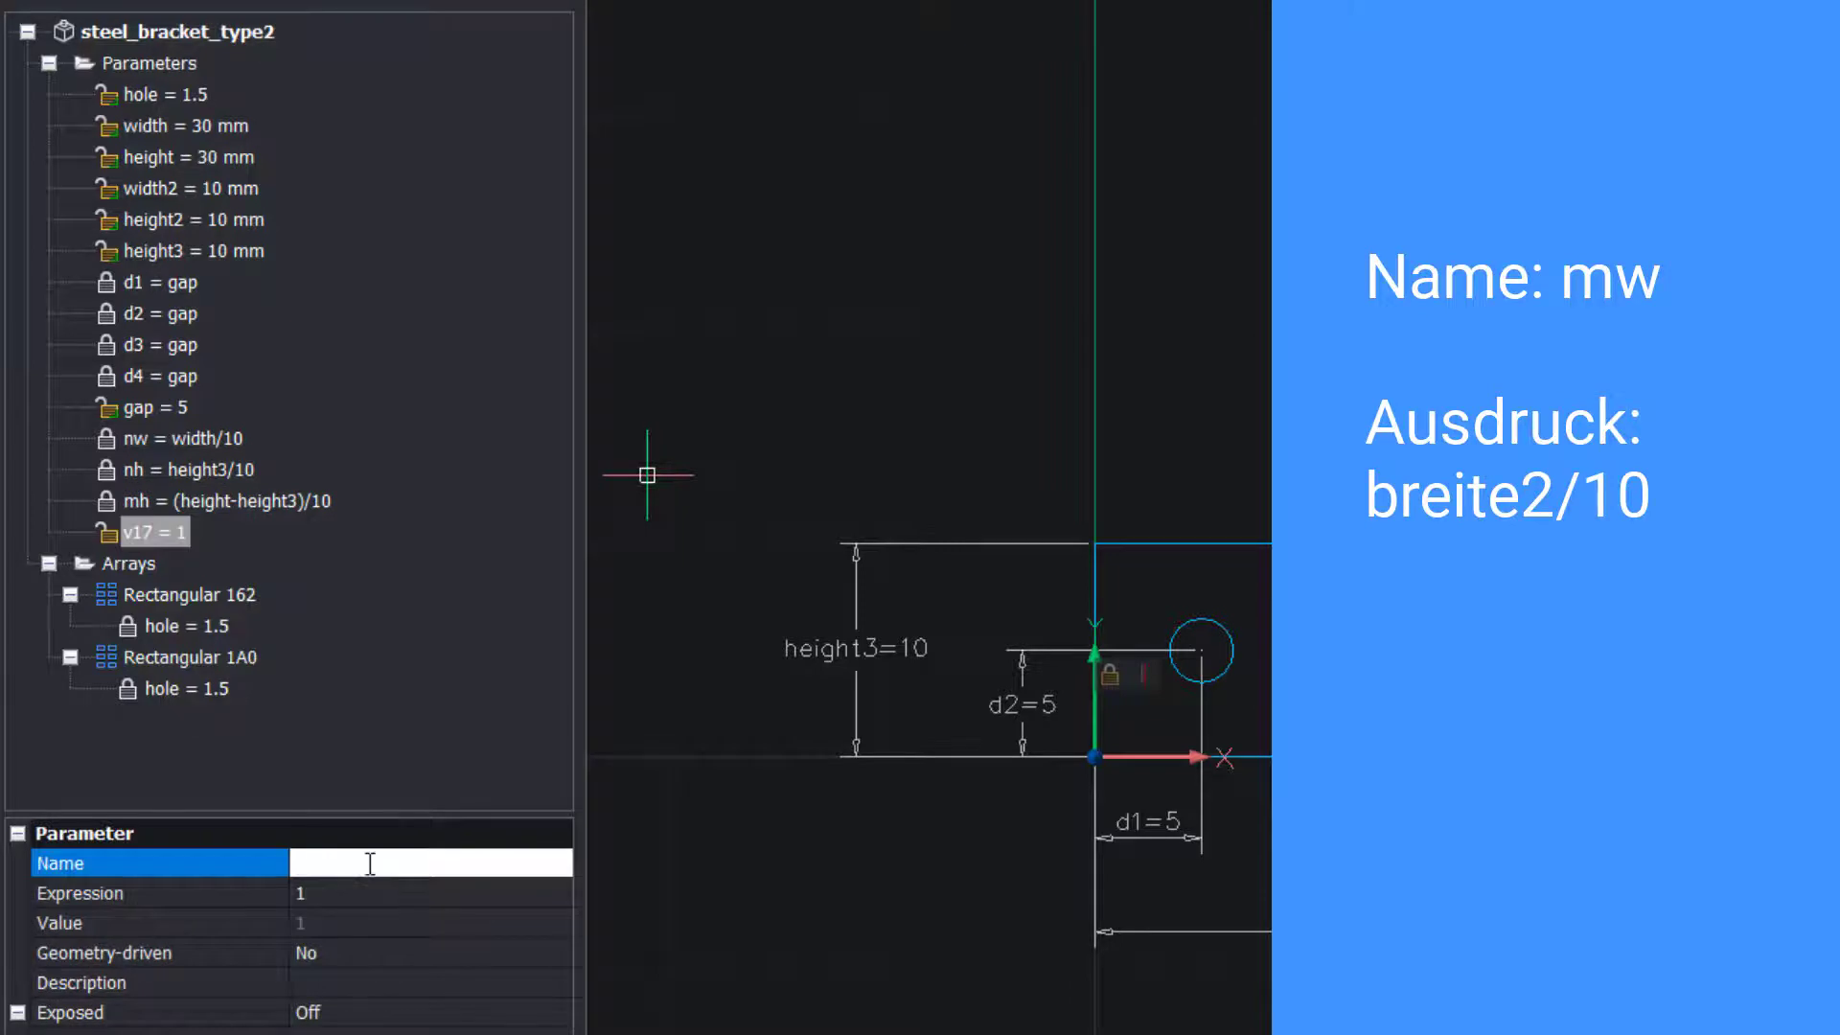
key(Tab)
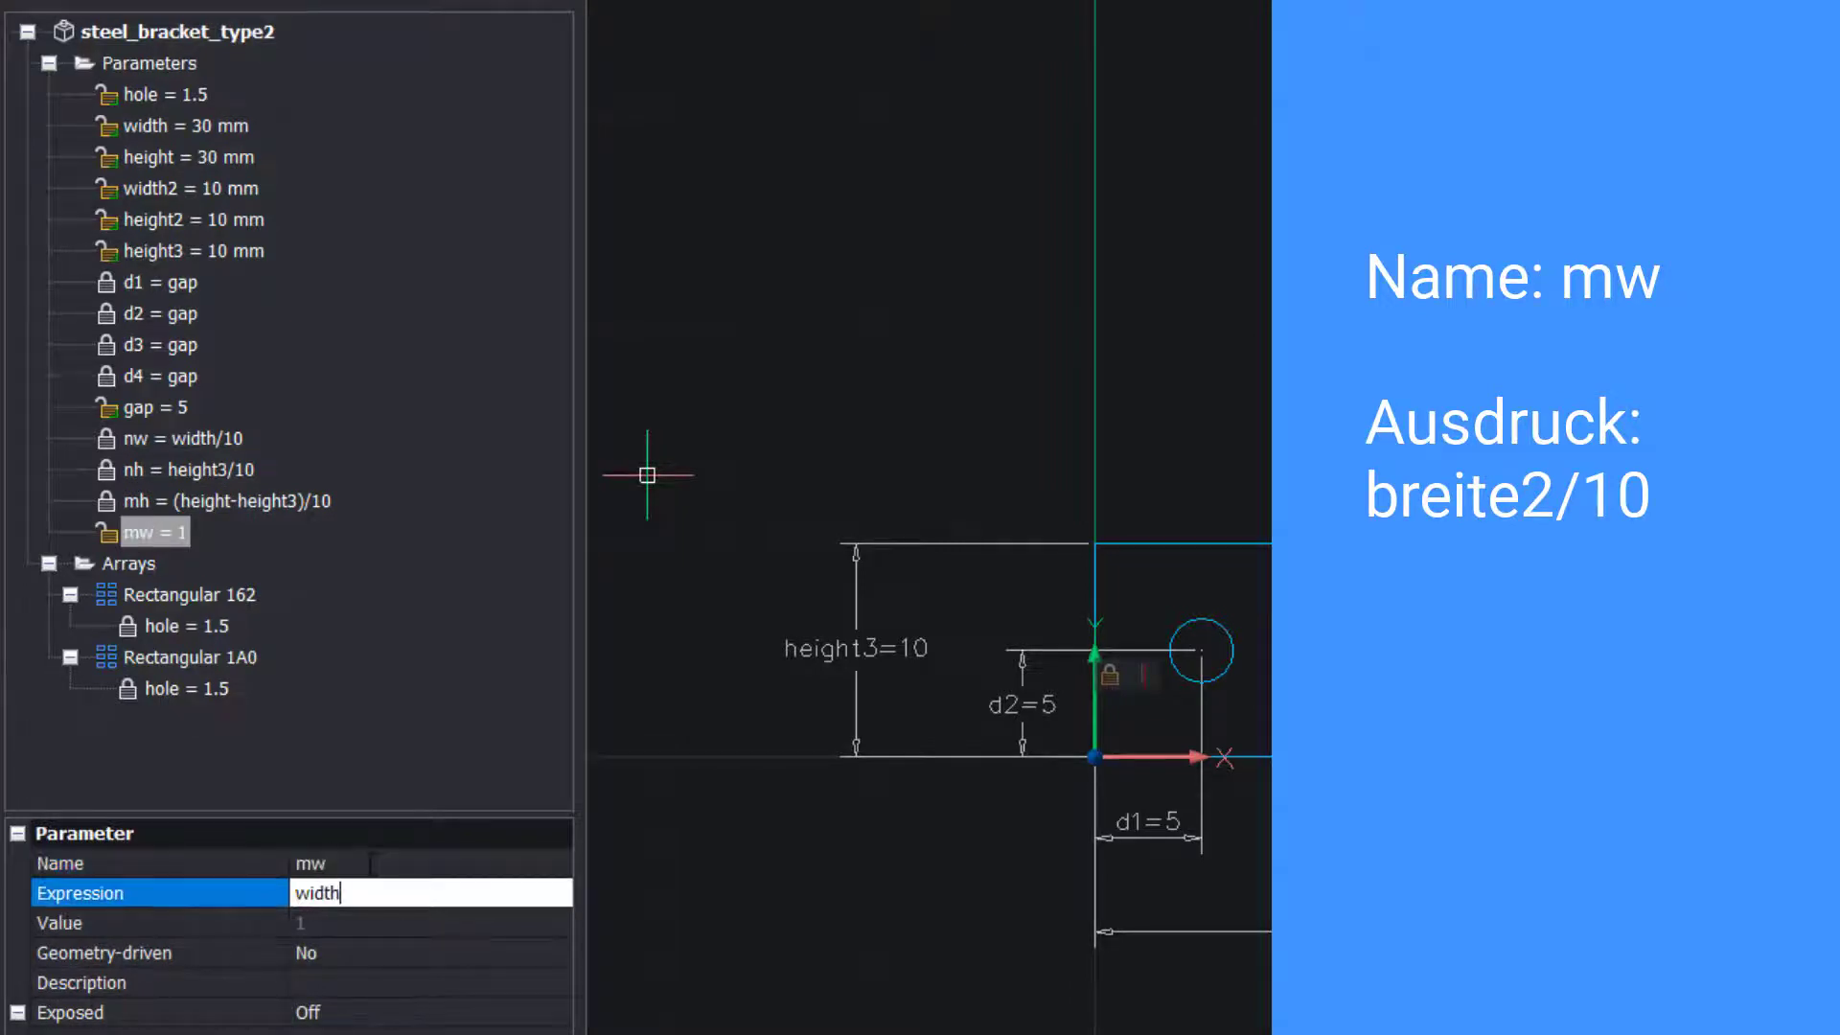
text(width2/10)
key(Return)
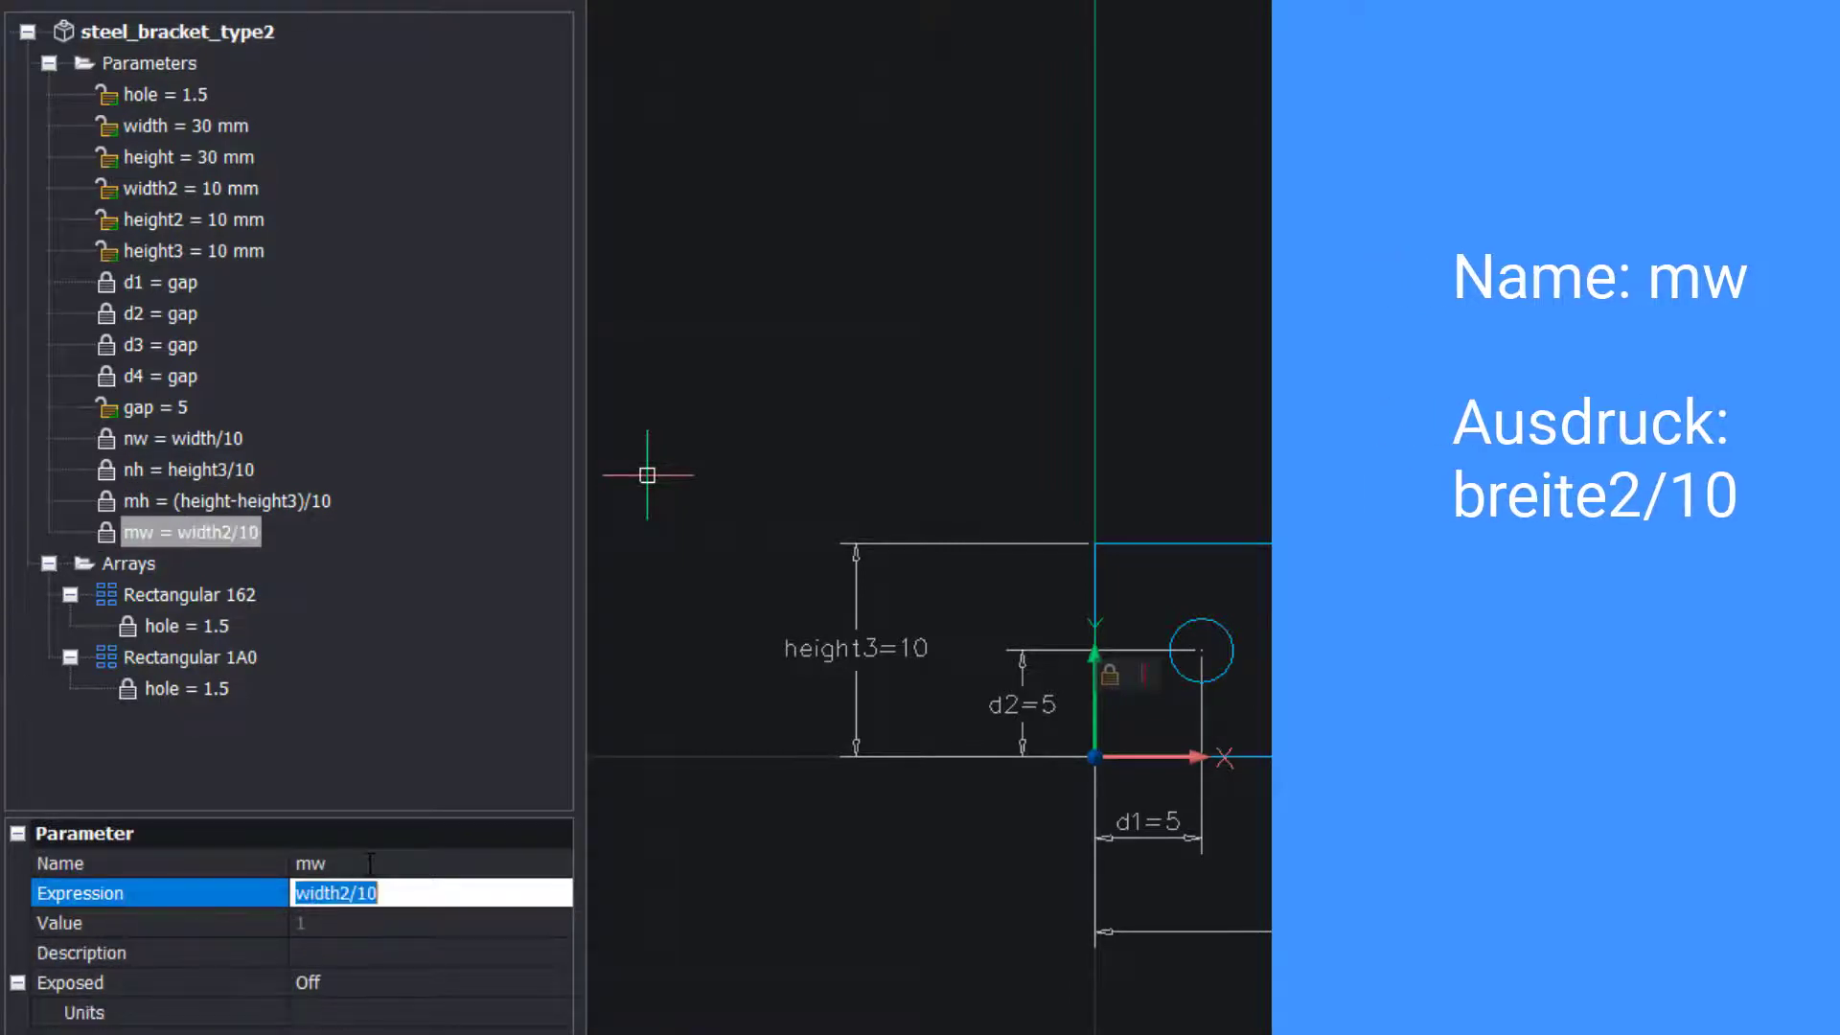
Drive array Rectangular 162 with nw columns and nh rows.
click(188, 596)
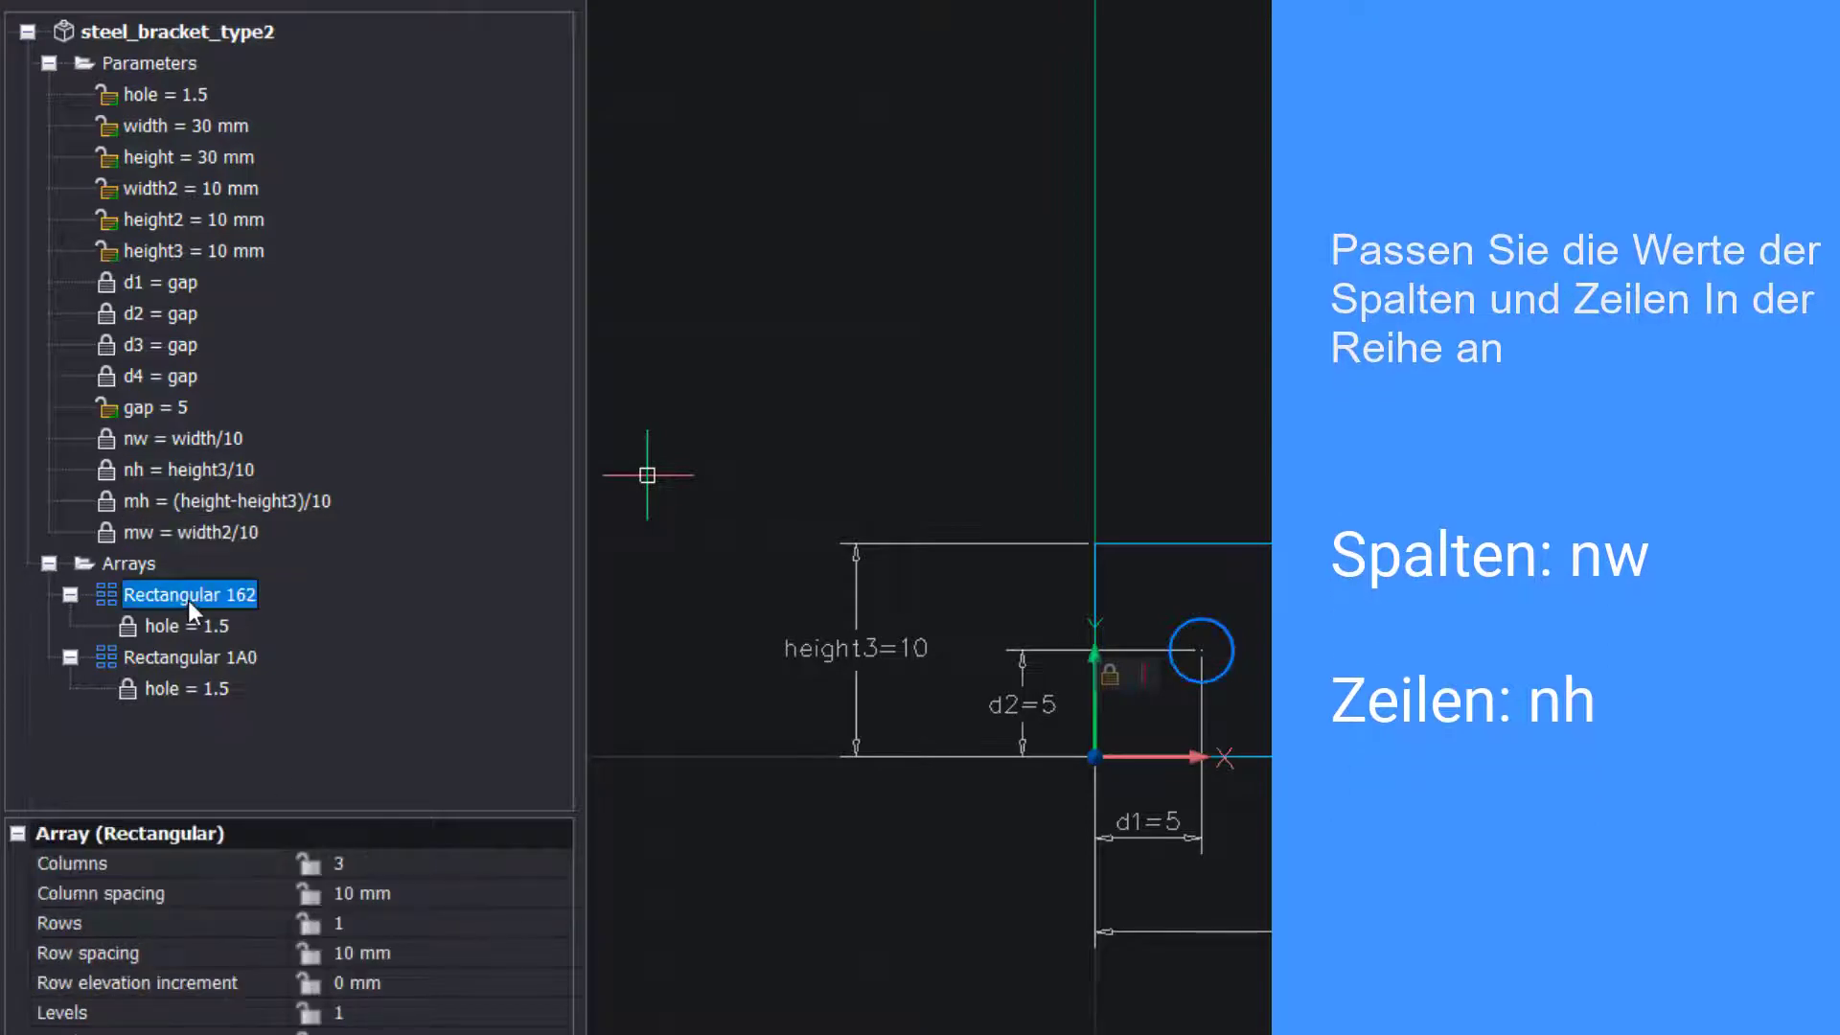
click(361, 861)
text(n)
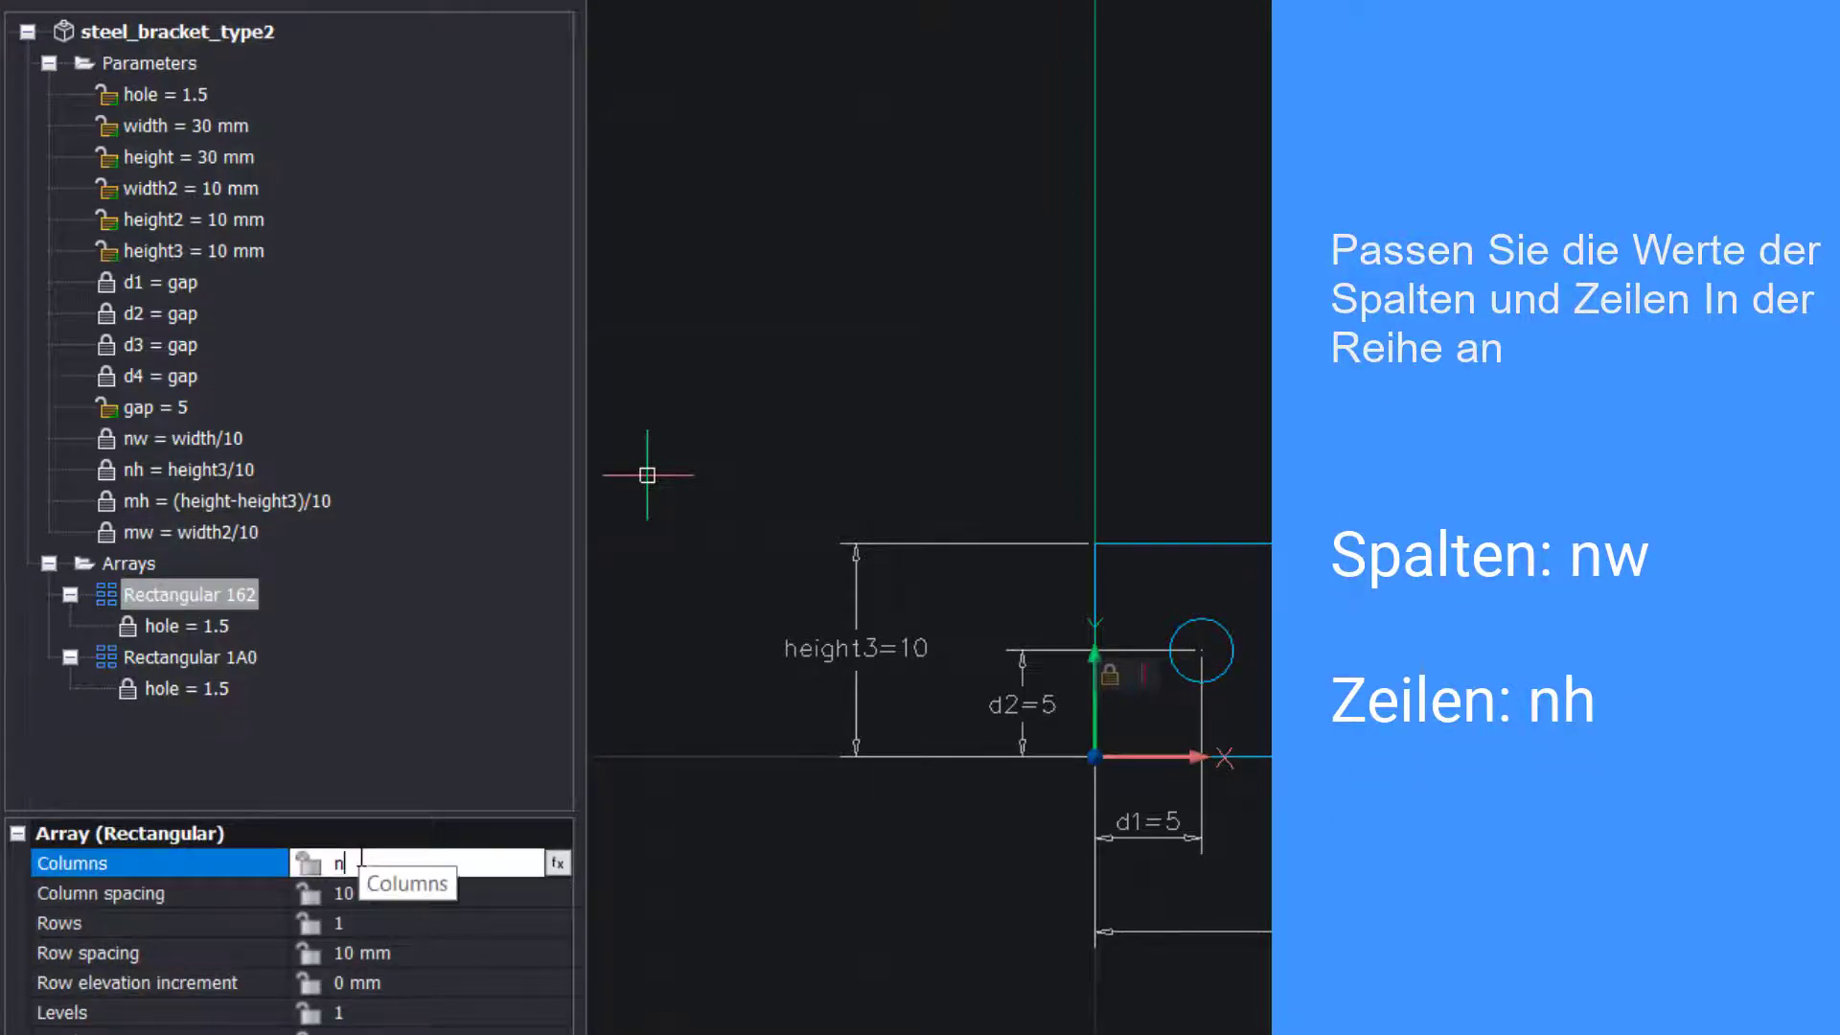
text(w)
key(Tab)
key(Tab)
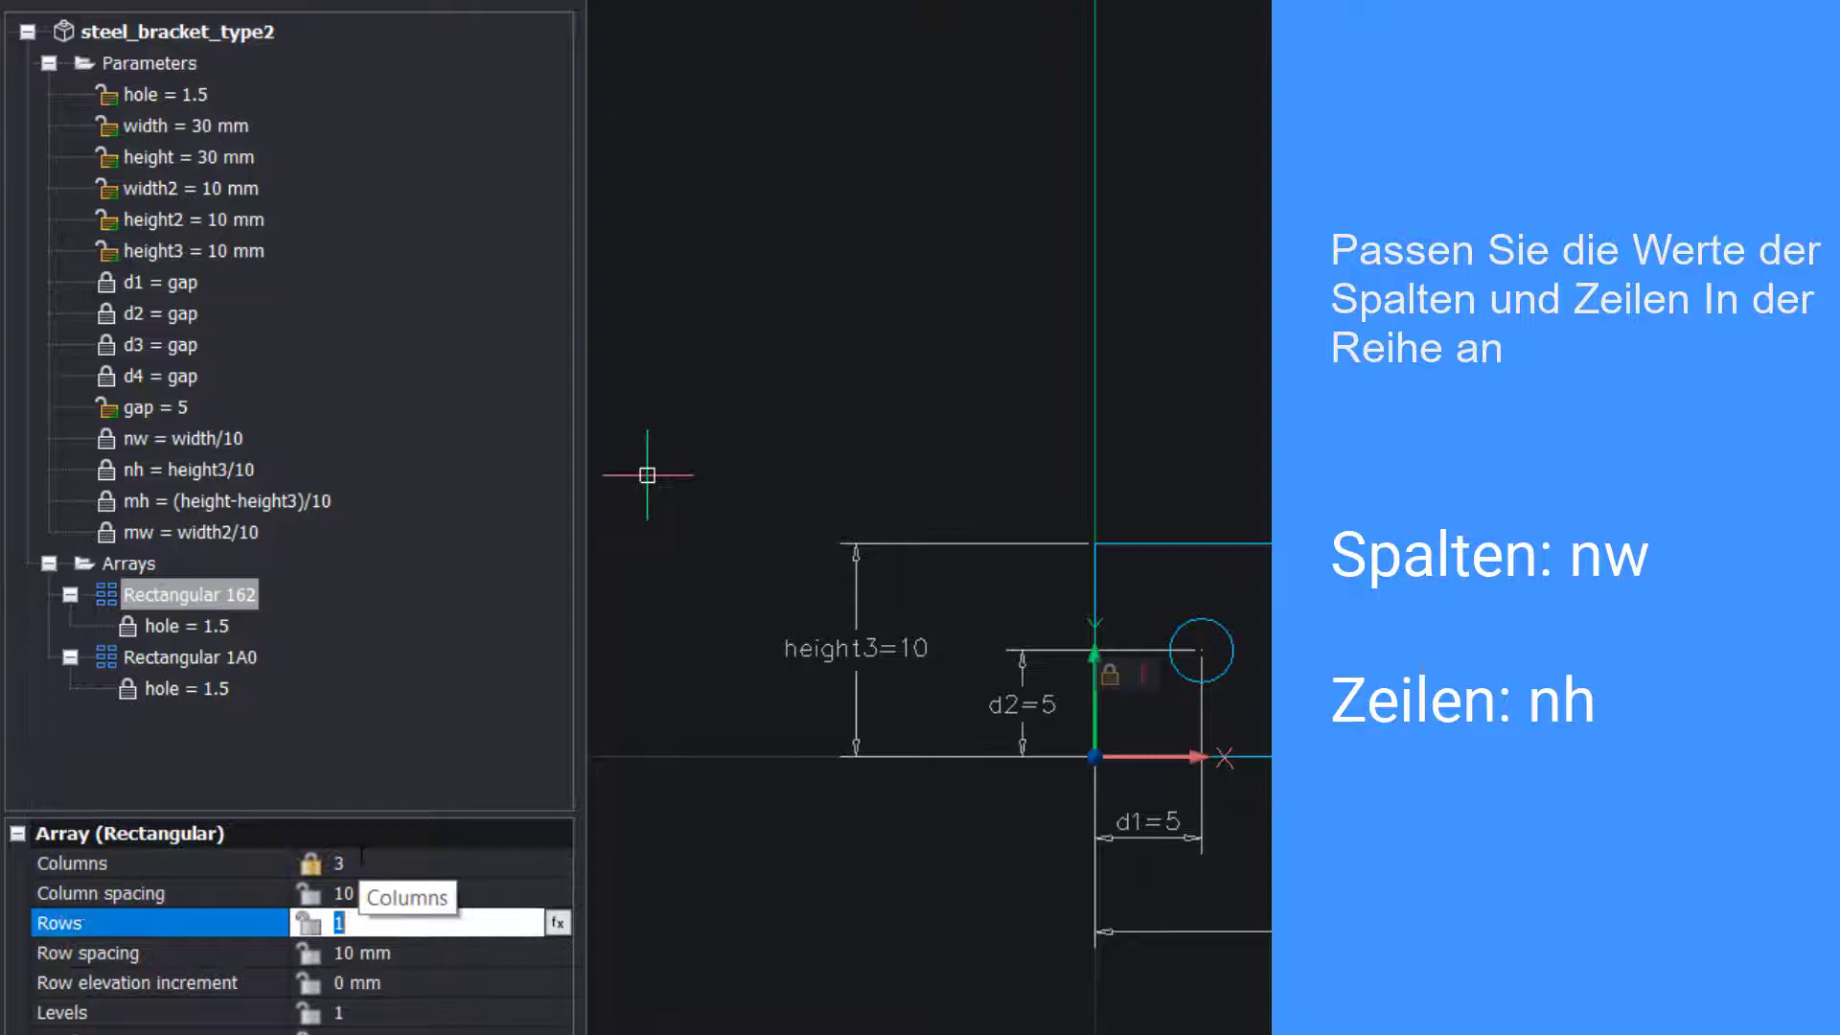
text(nh)
key(Tab)
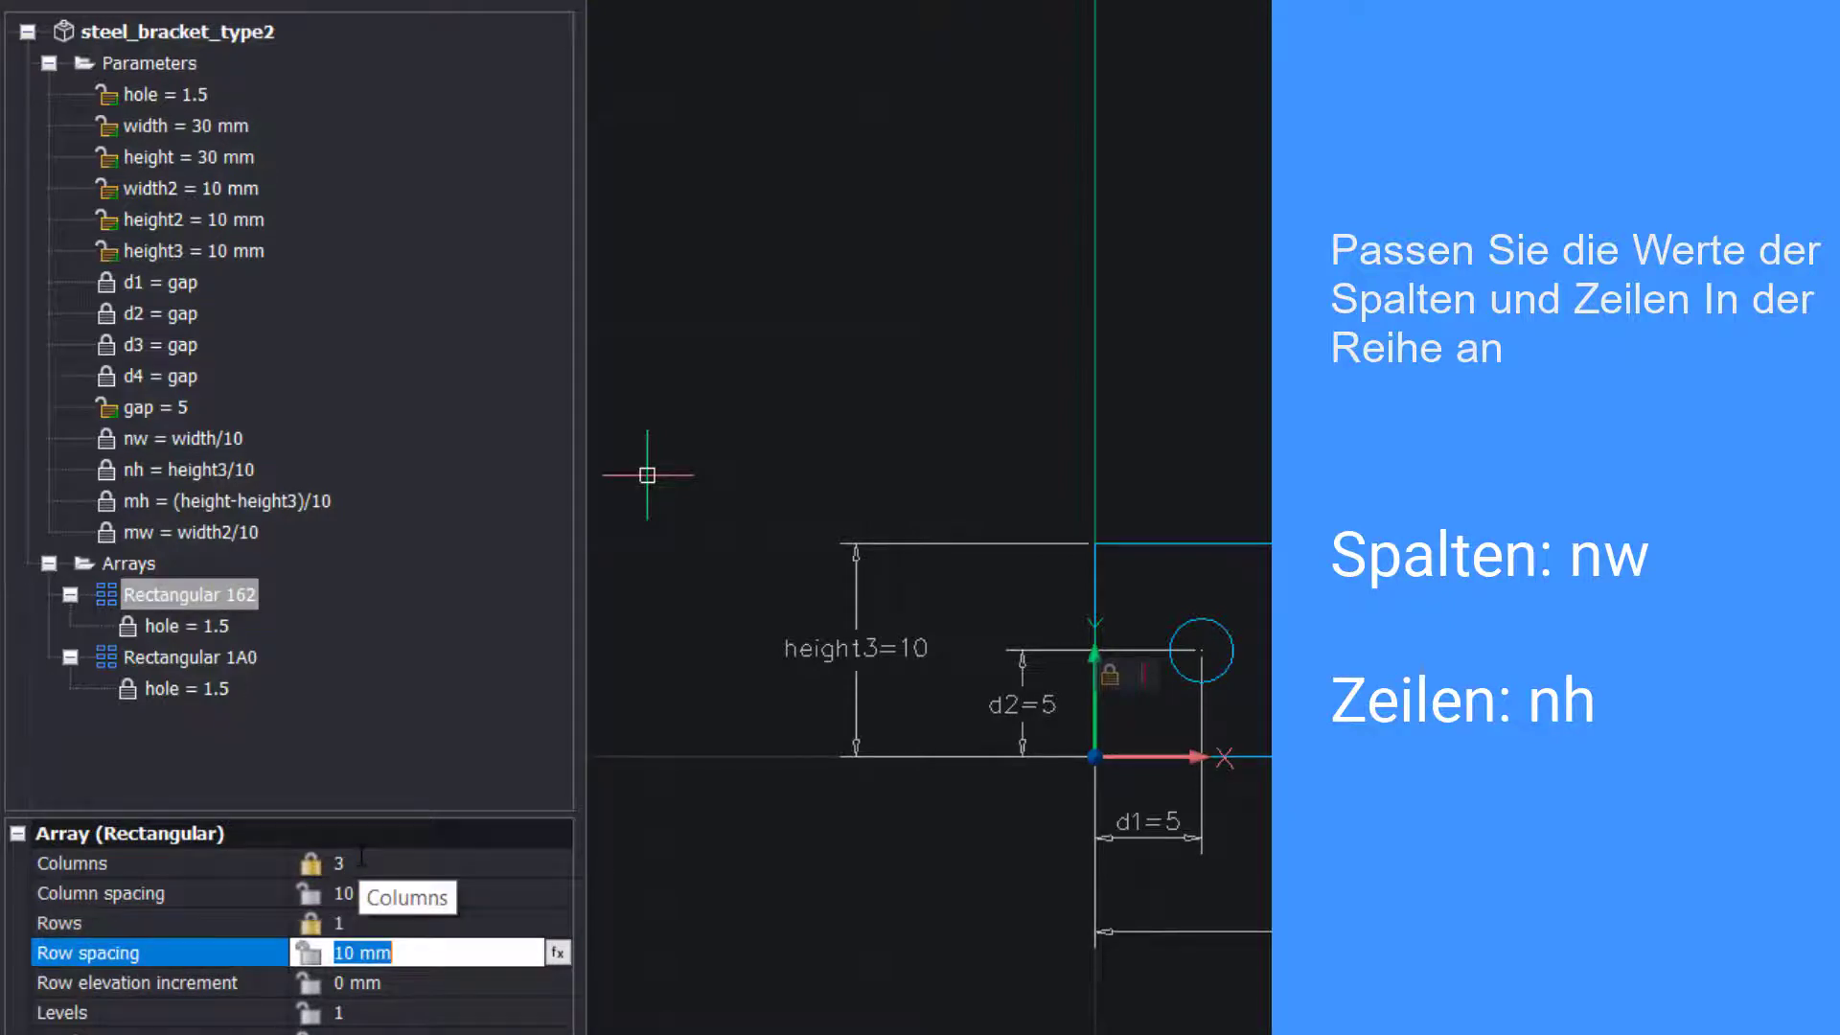
Set array Rectangular 1A0's column count to mw.
click(190, 657)
click(357, 864)
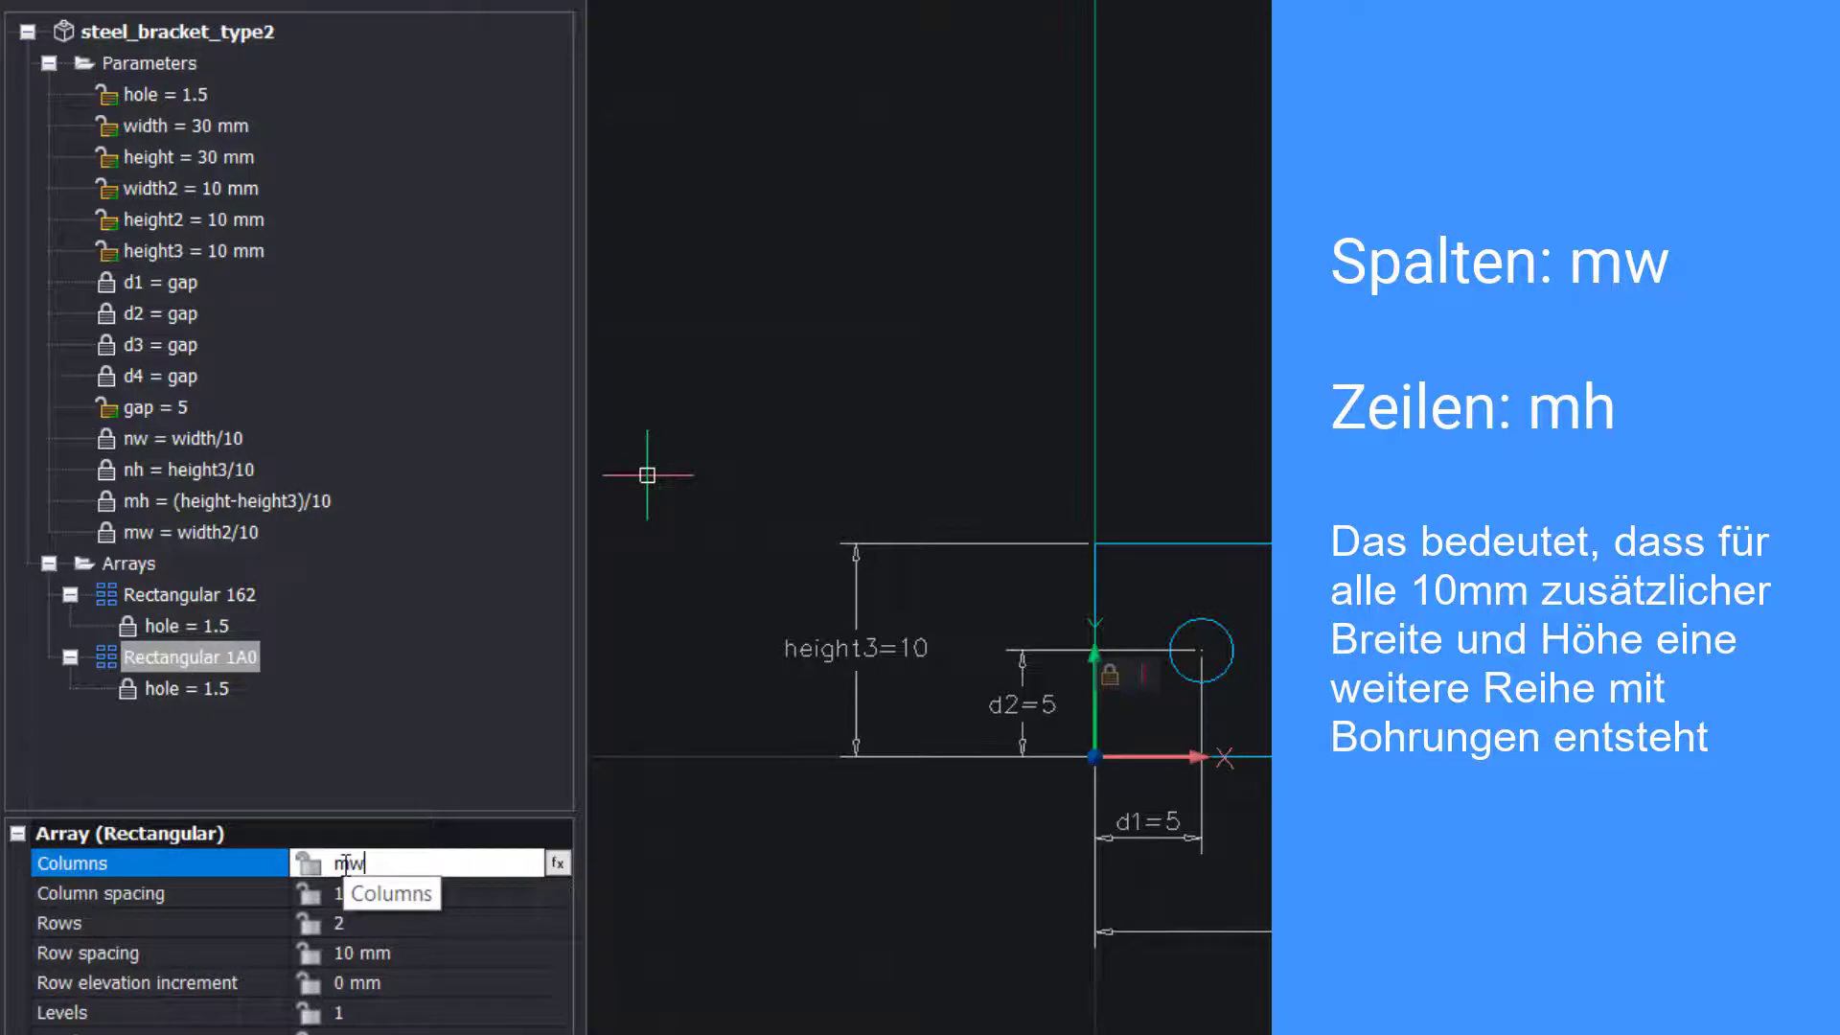
text(mw)
key(Tab)
key(Tab)
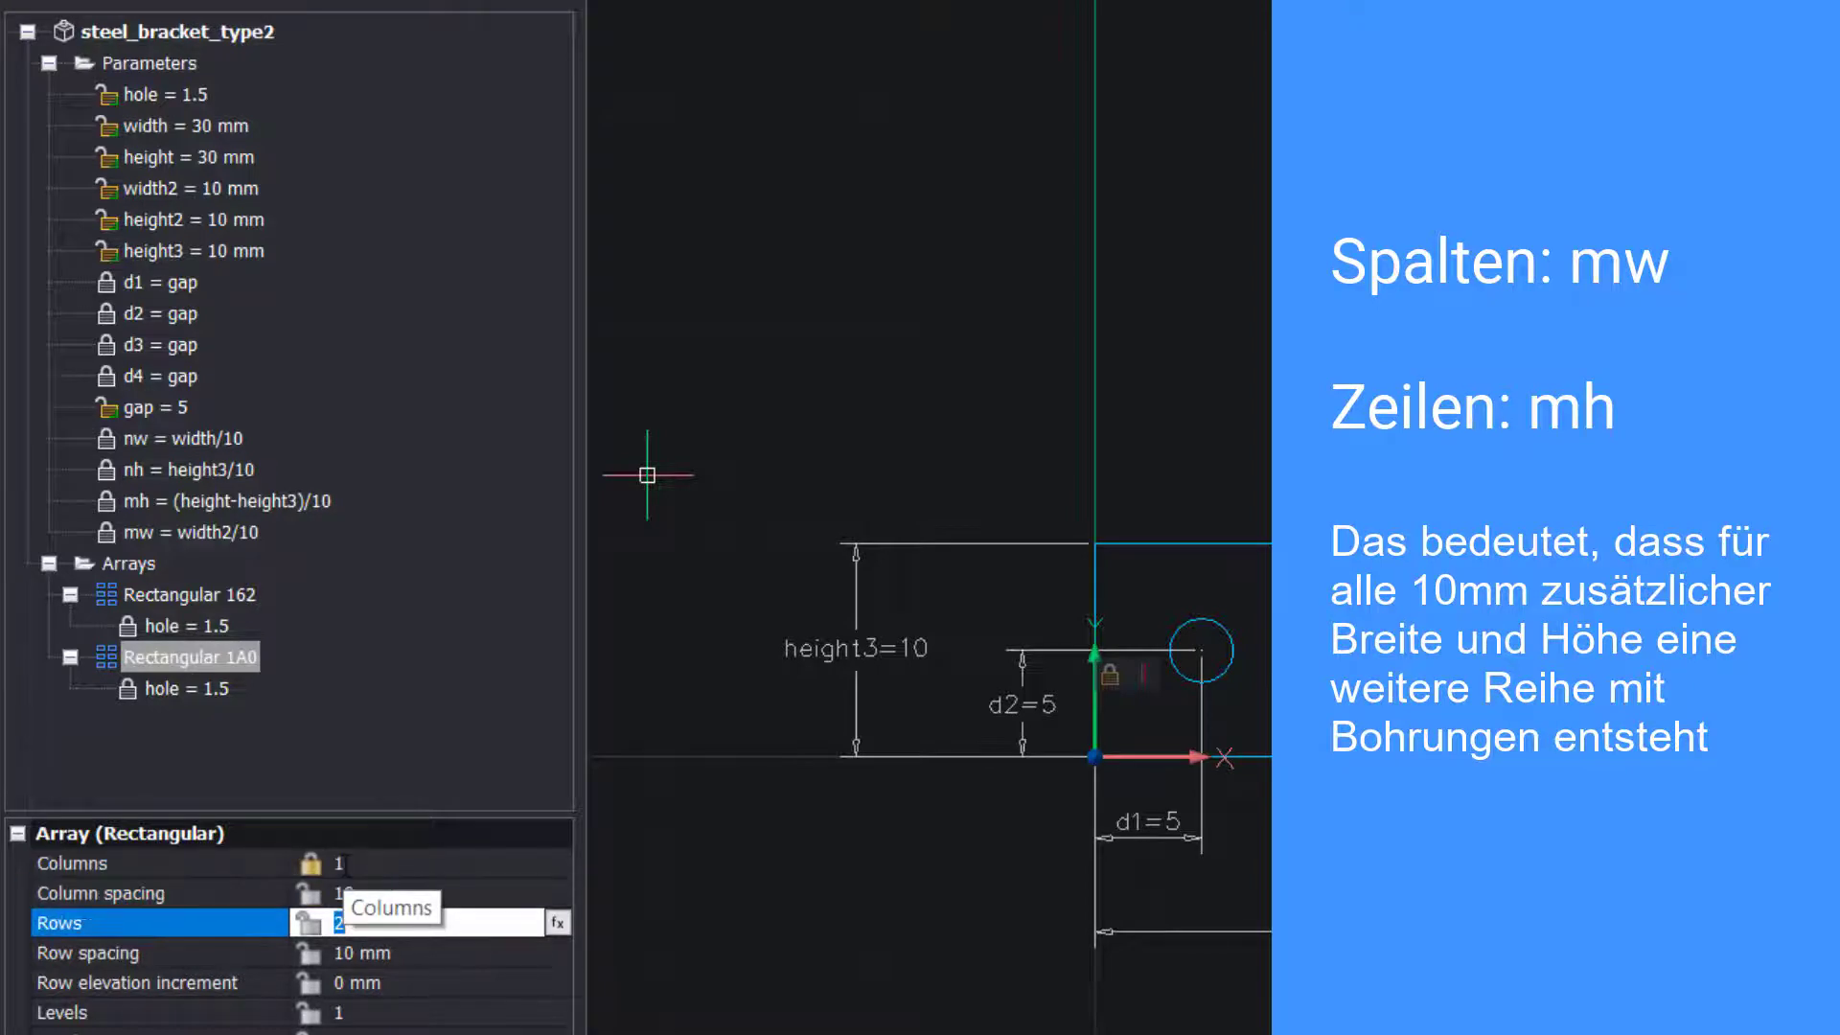
key(Tab)
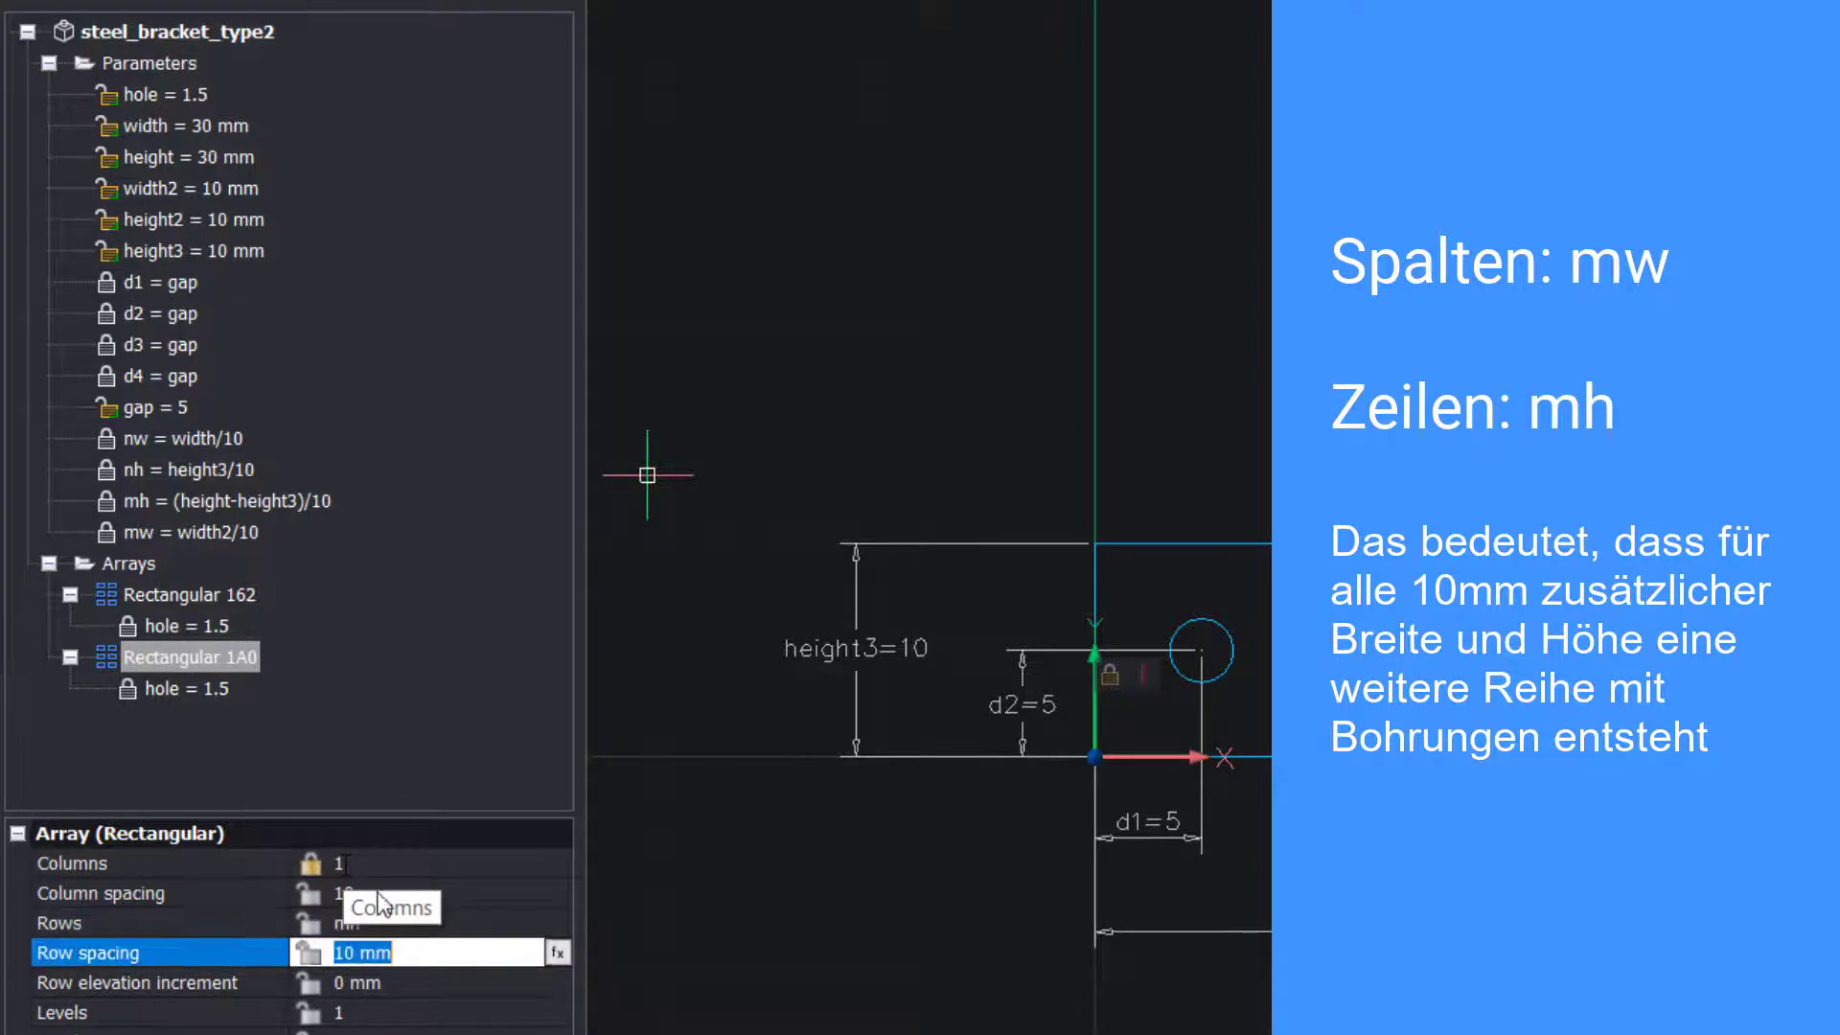
Change the width2 parameter's expression to 30.
click(184, 190)
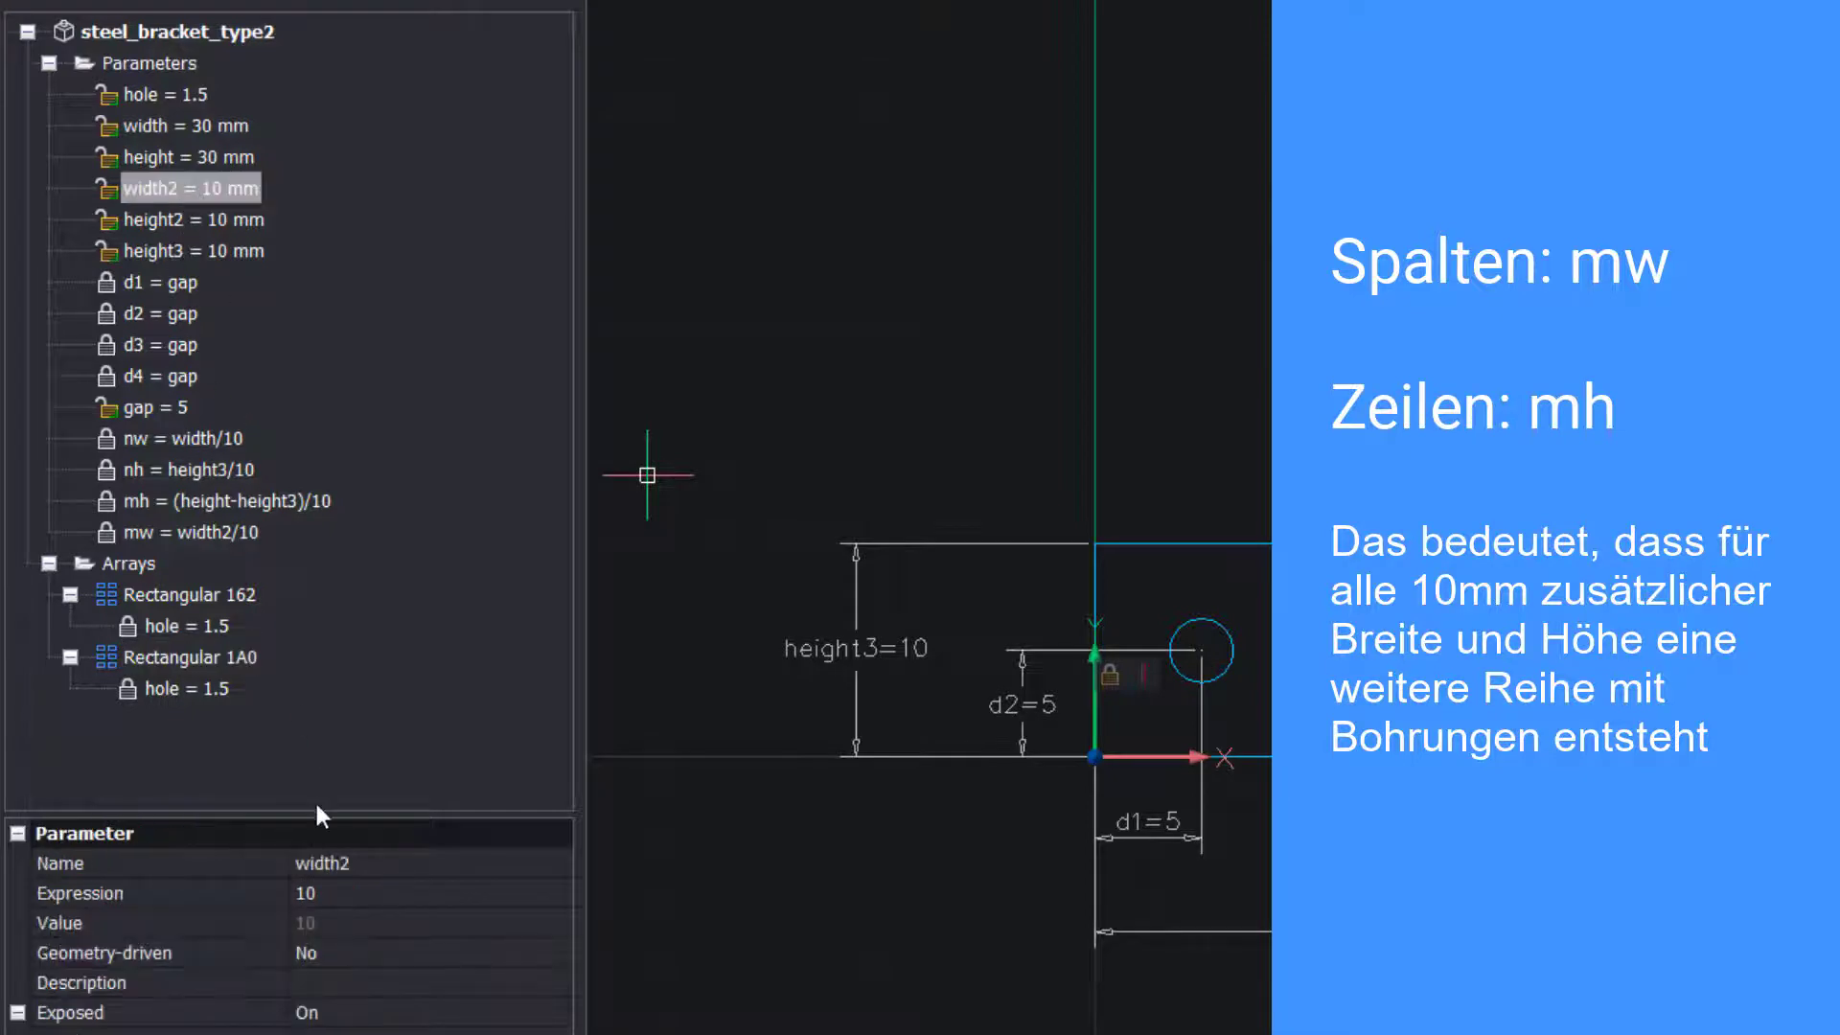
click(335, 893)
text(30)
key(Tab)
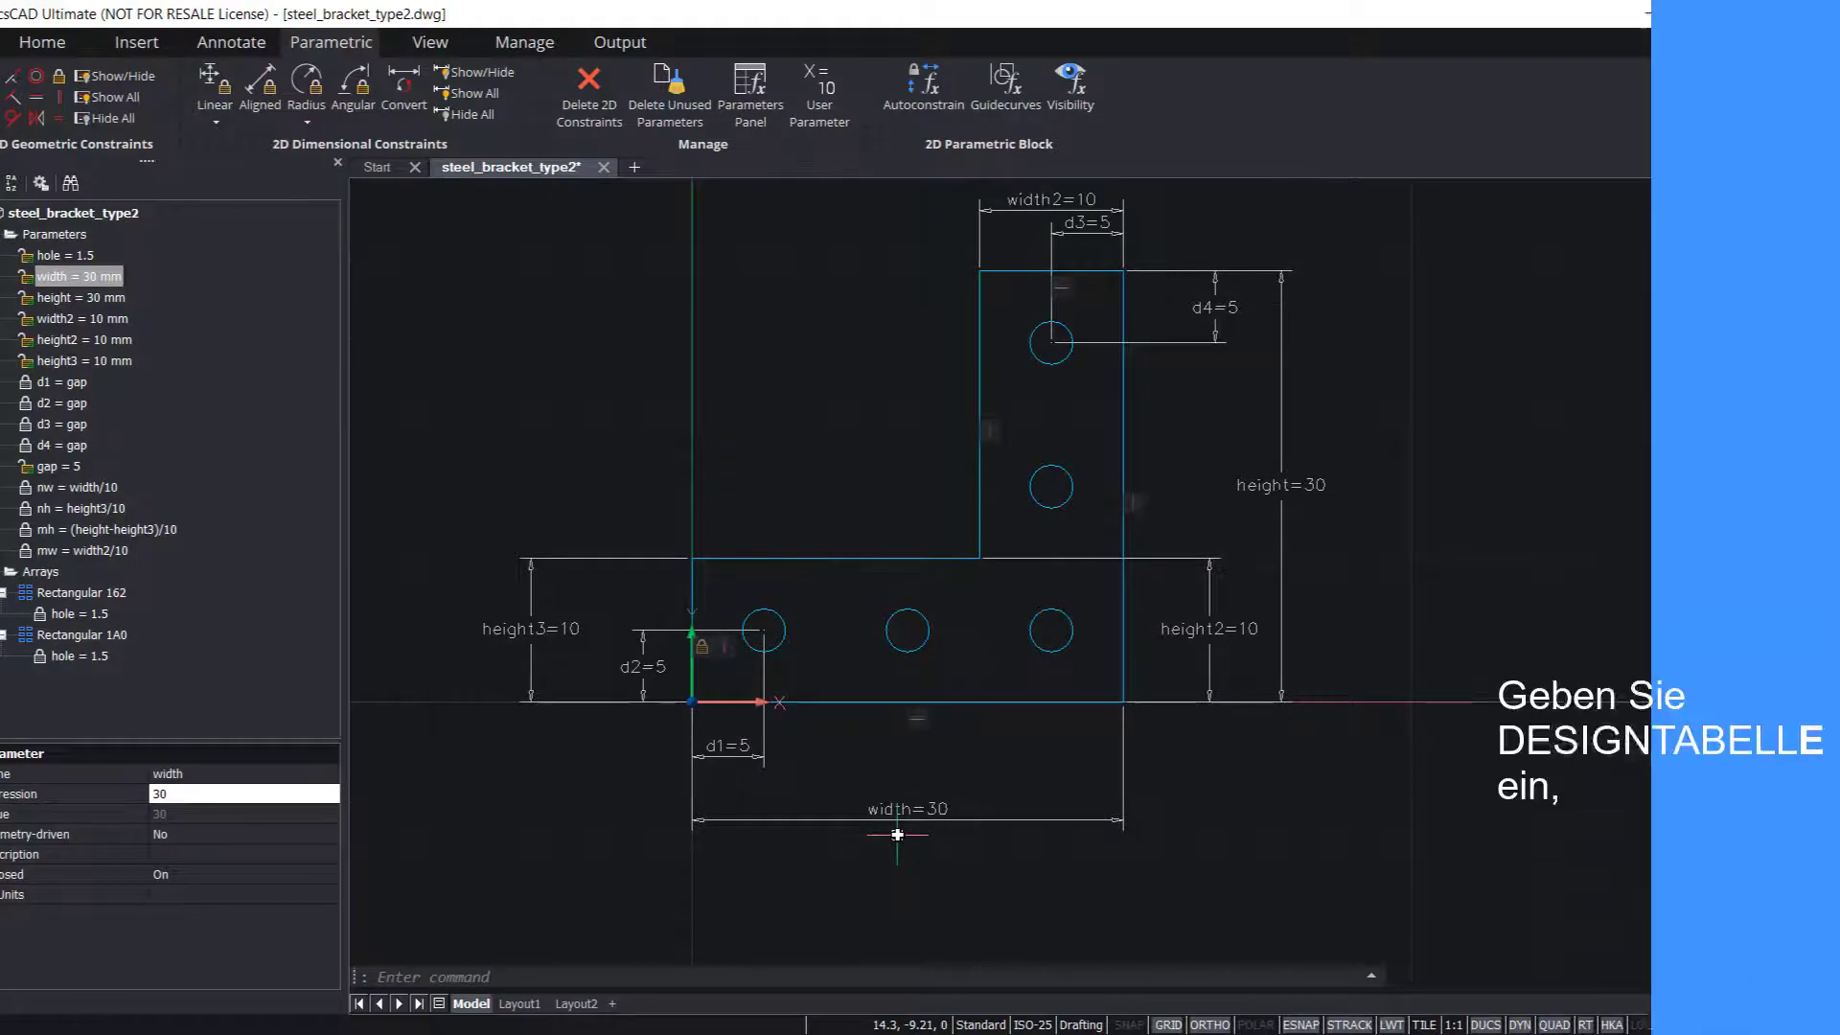
Run DESIGNTABLE and load l_bracket.csv from file as the design table.
text(signtable)
key(Return)
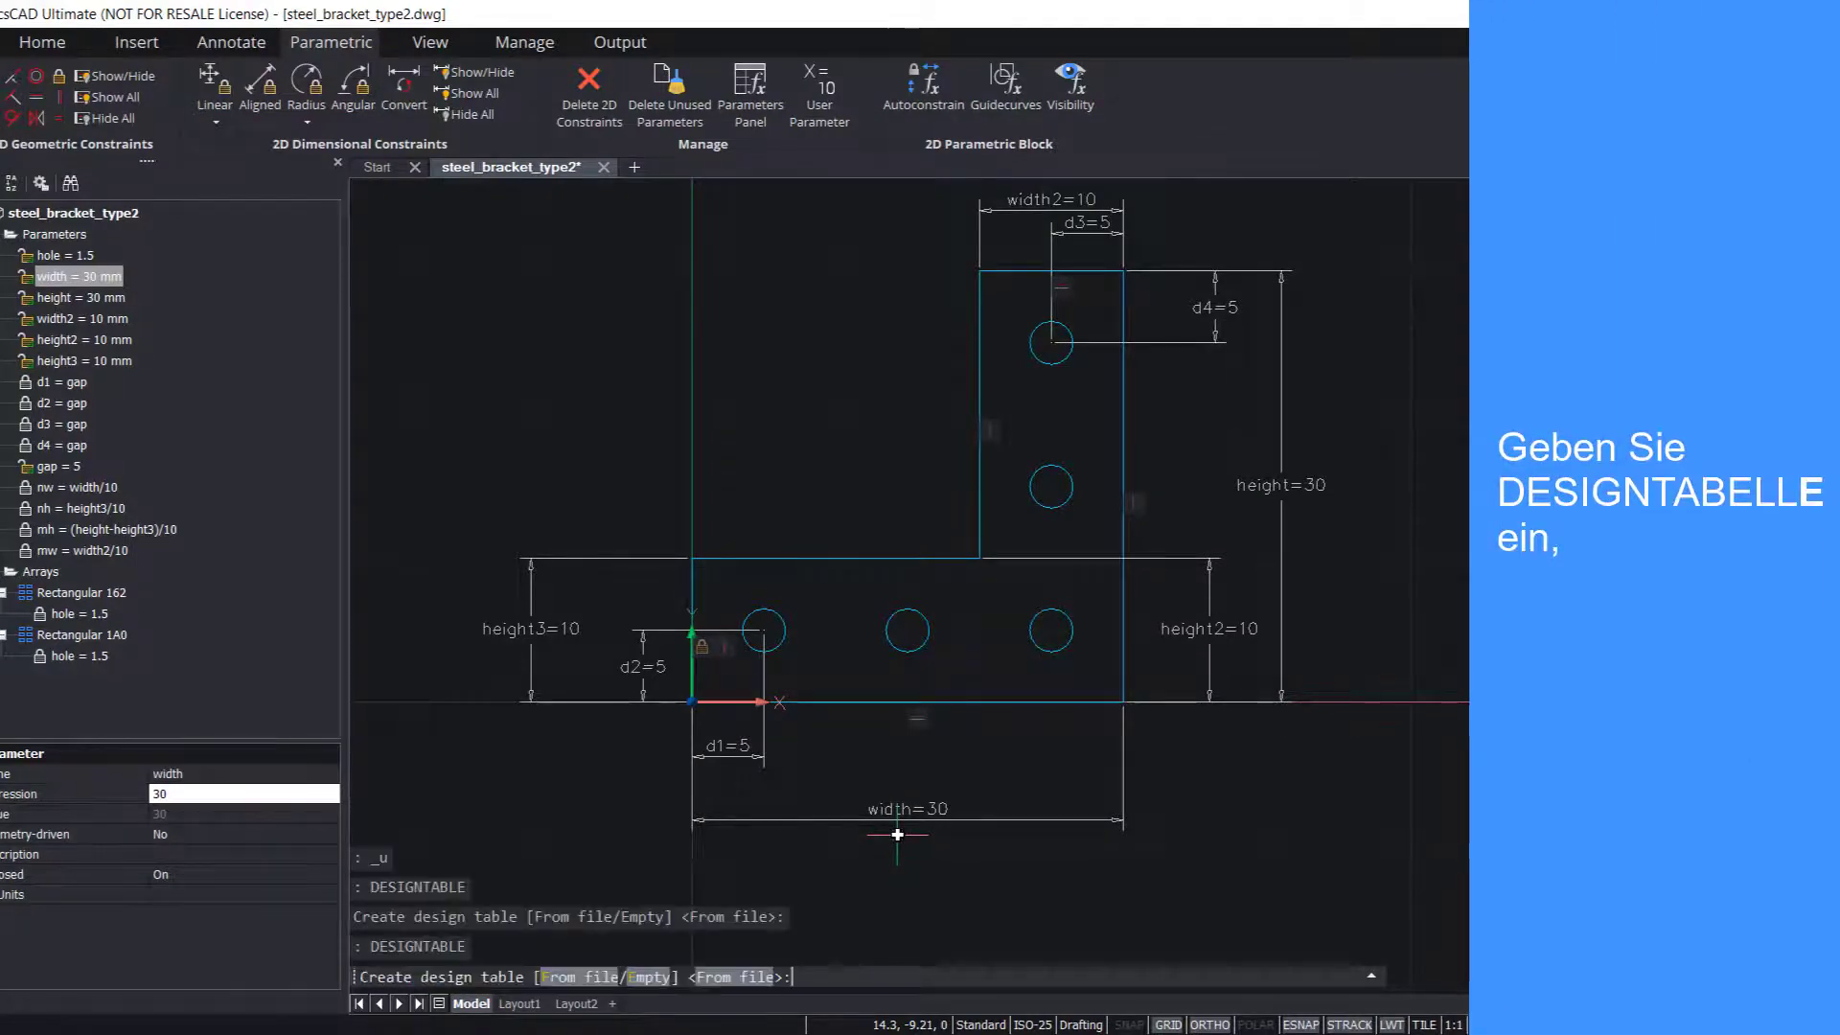
key(Return)
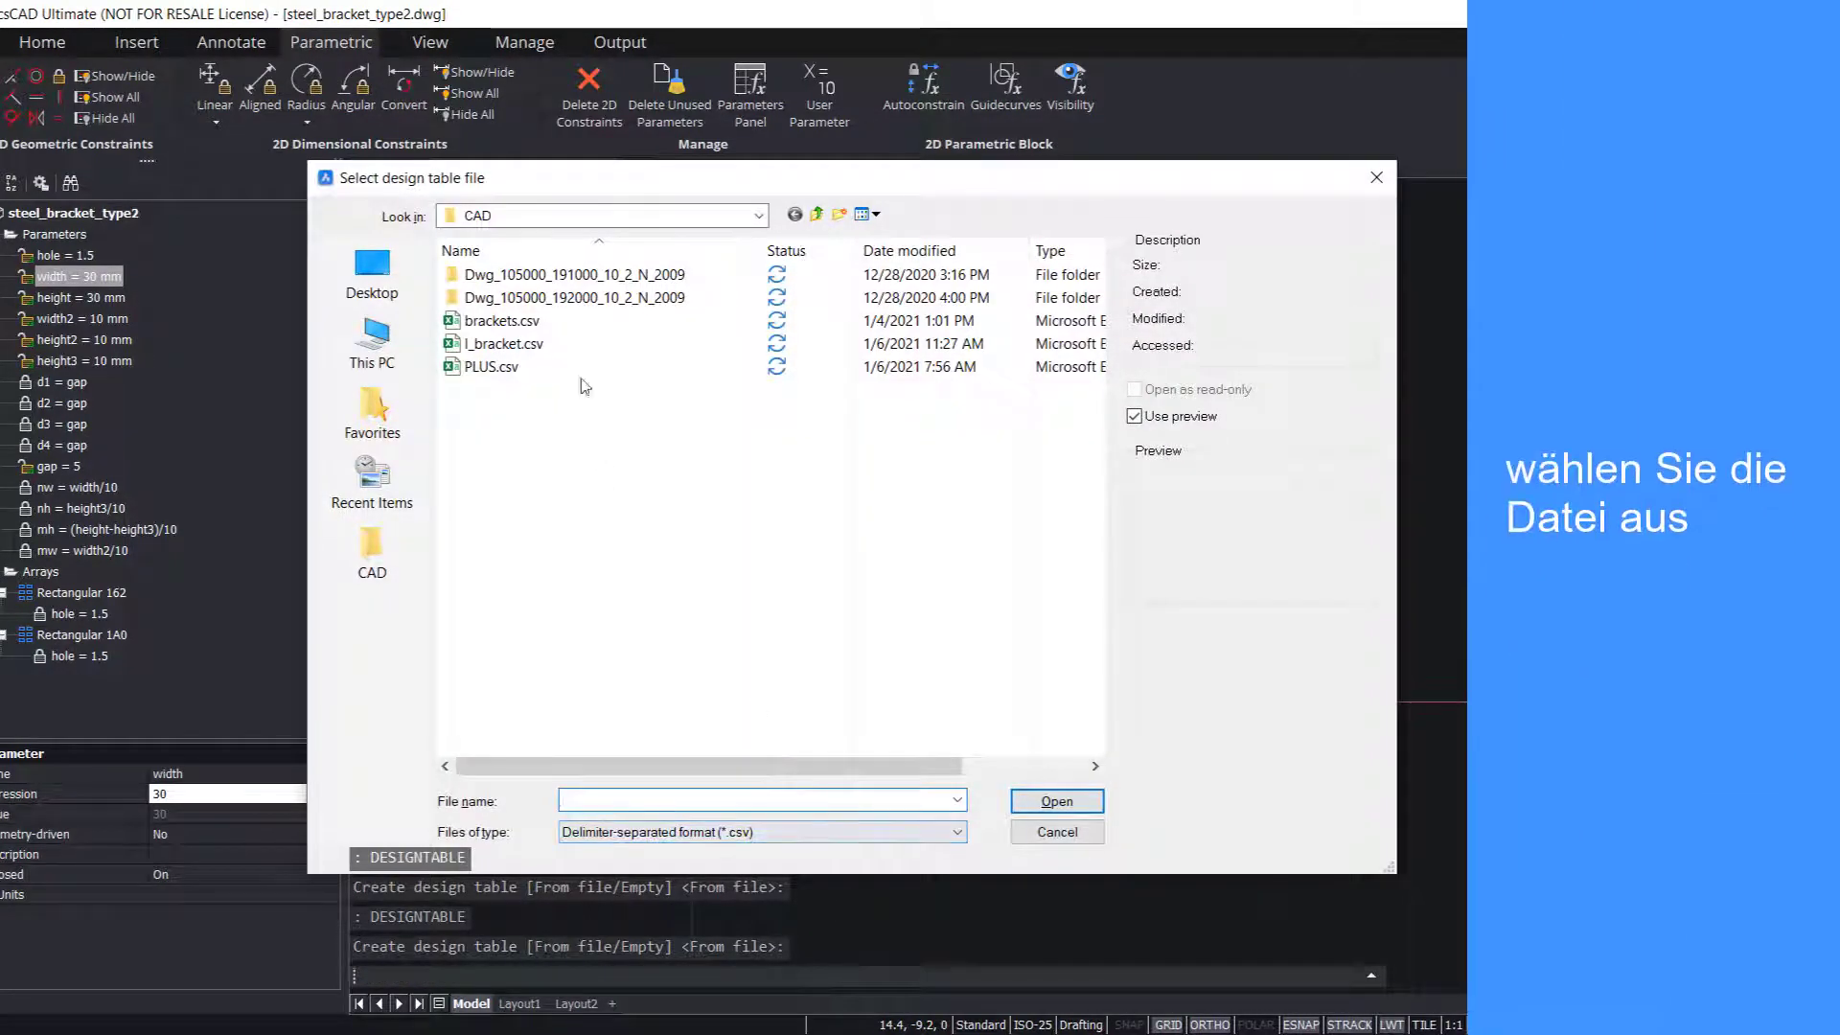
click(503, 343)
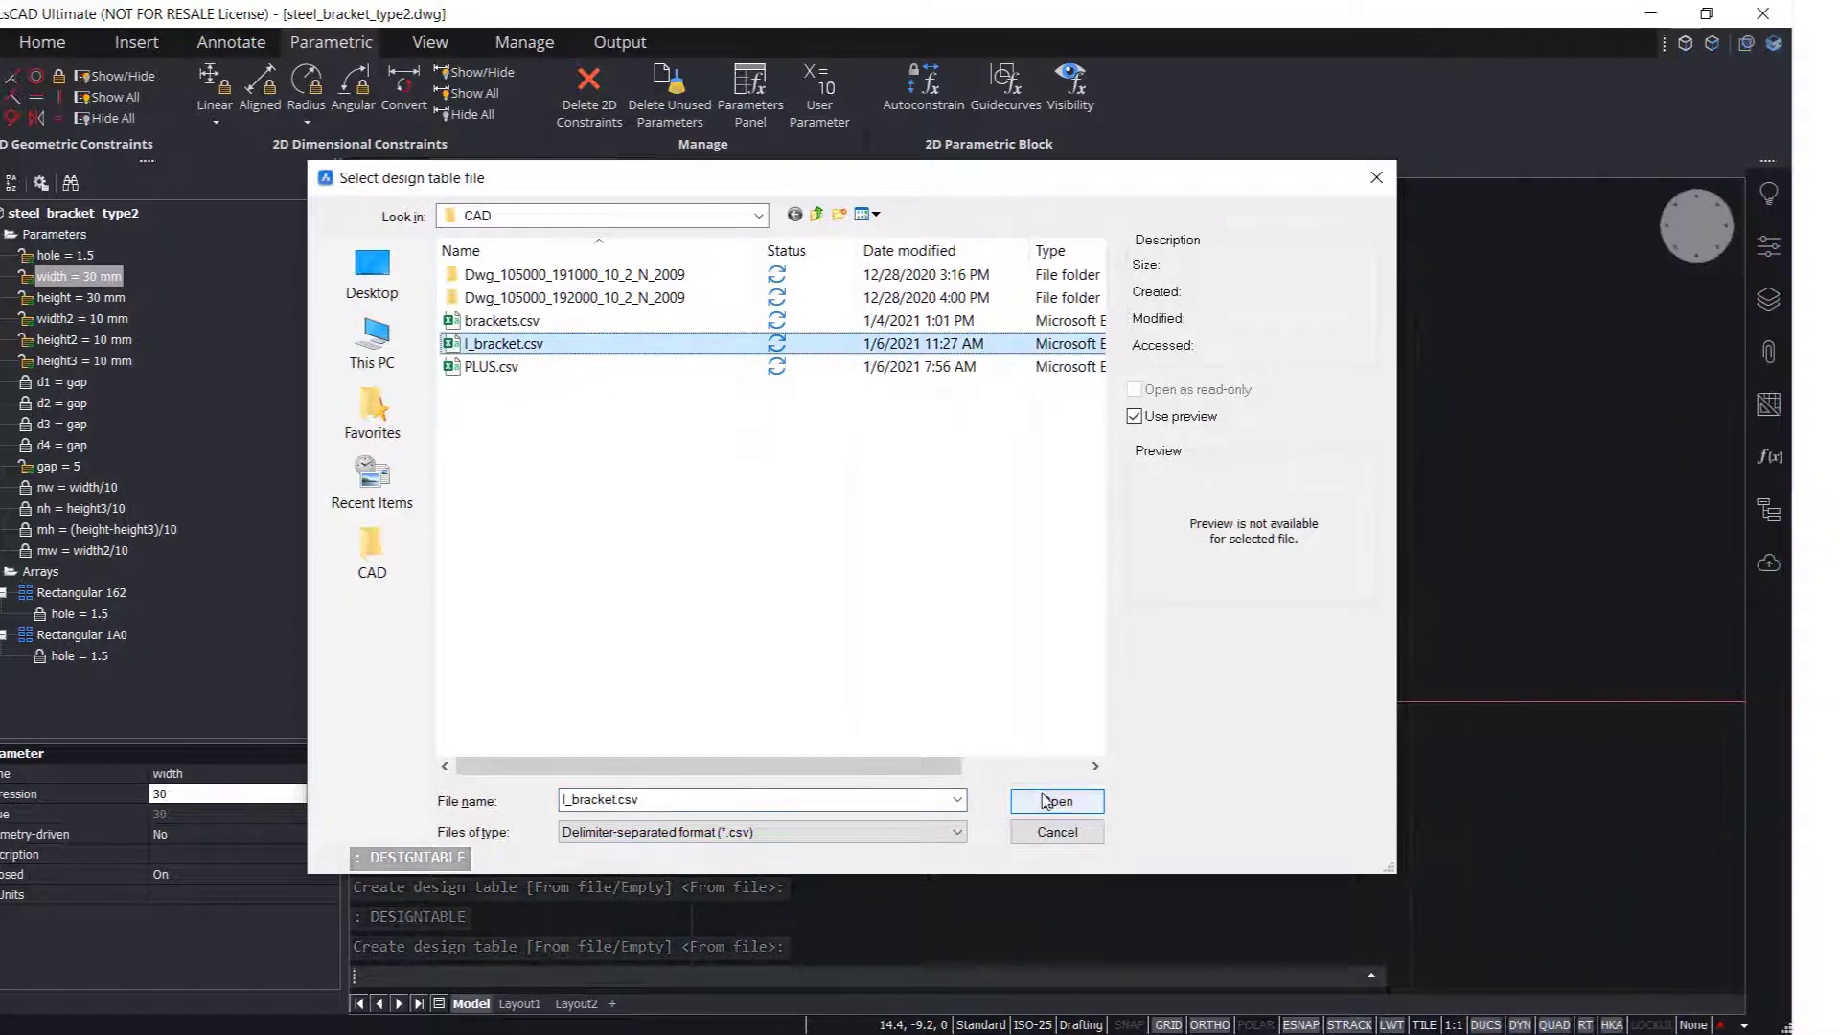
click(1052, 801)
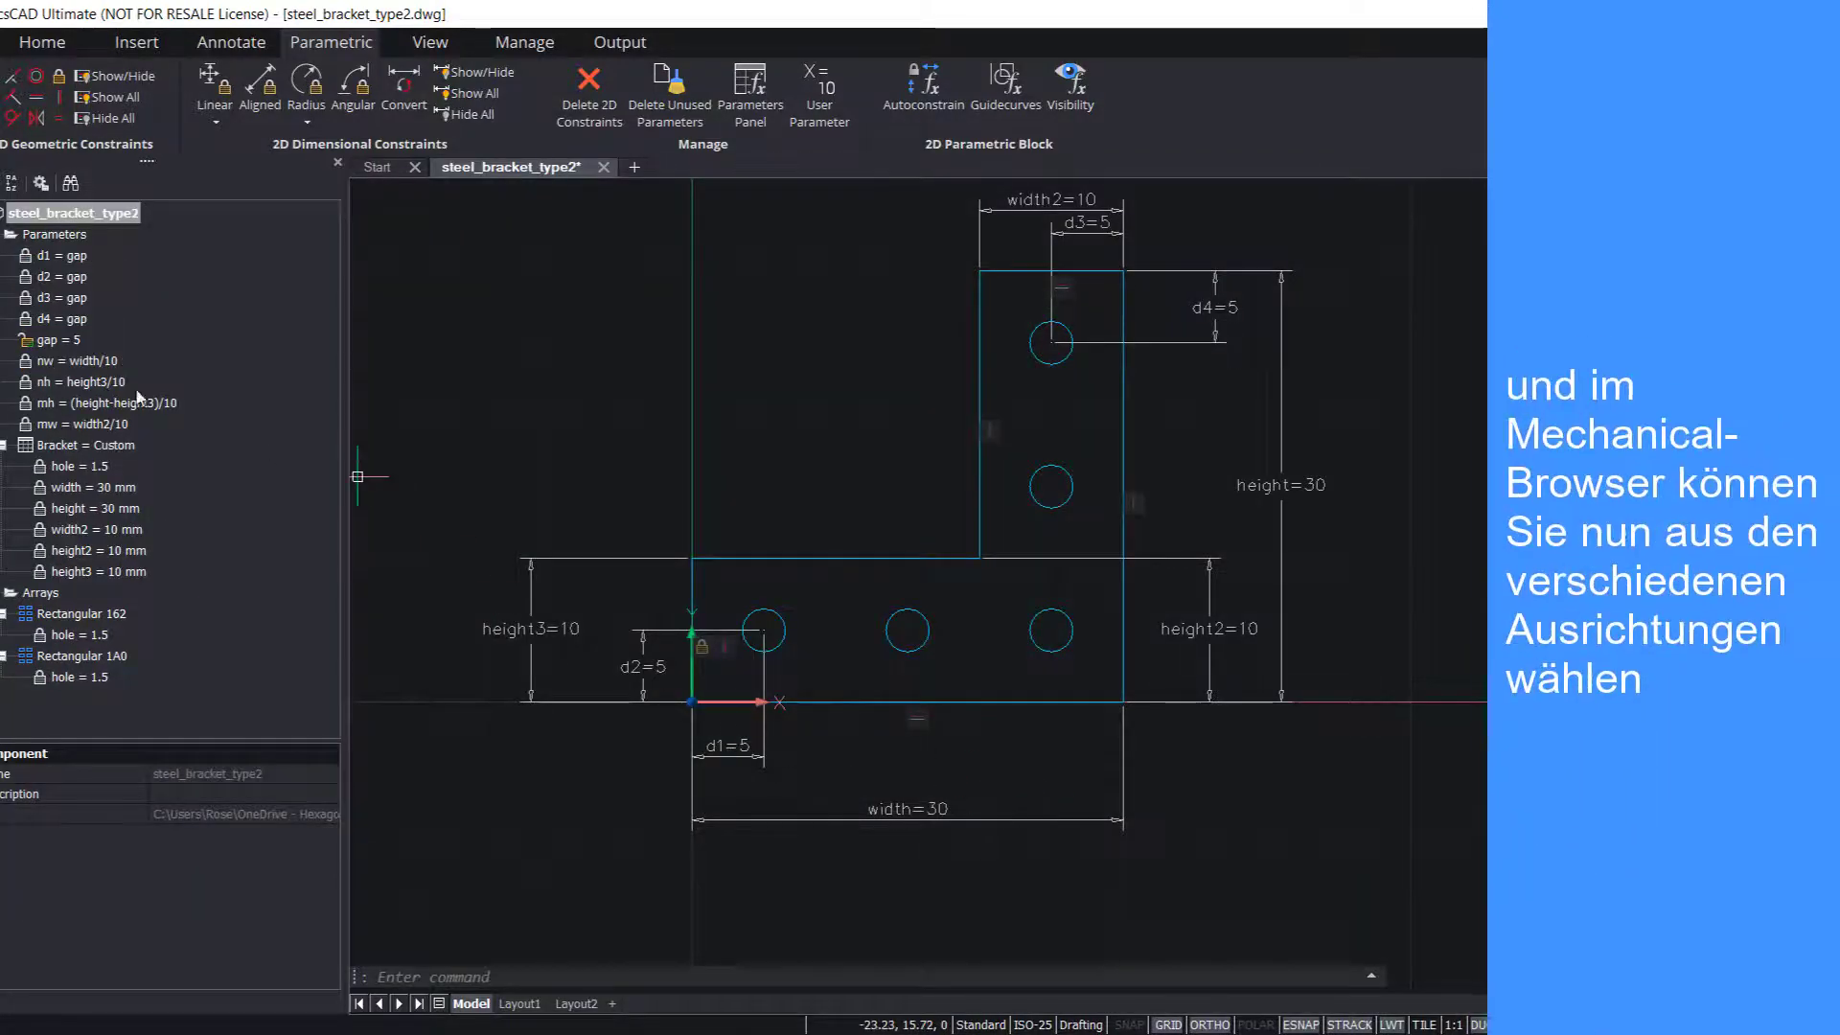
Set the Bracket parameter to A1, then step through configurations toward B4.
click(67, 446)
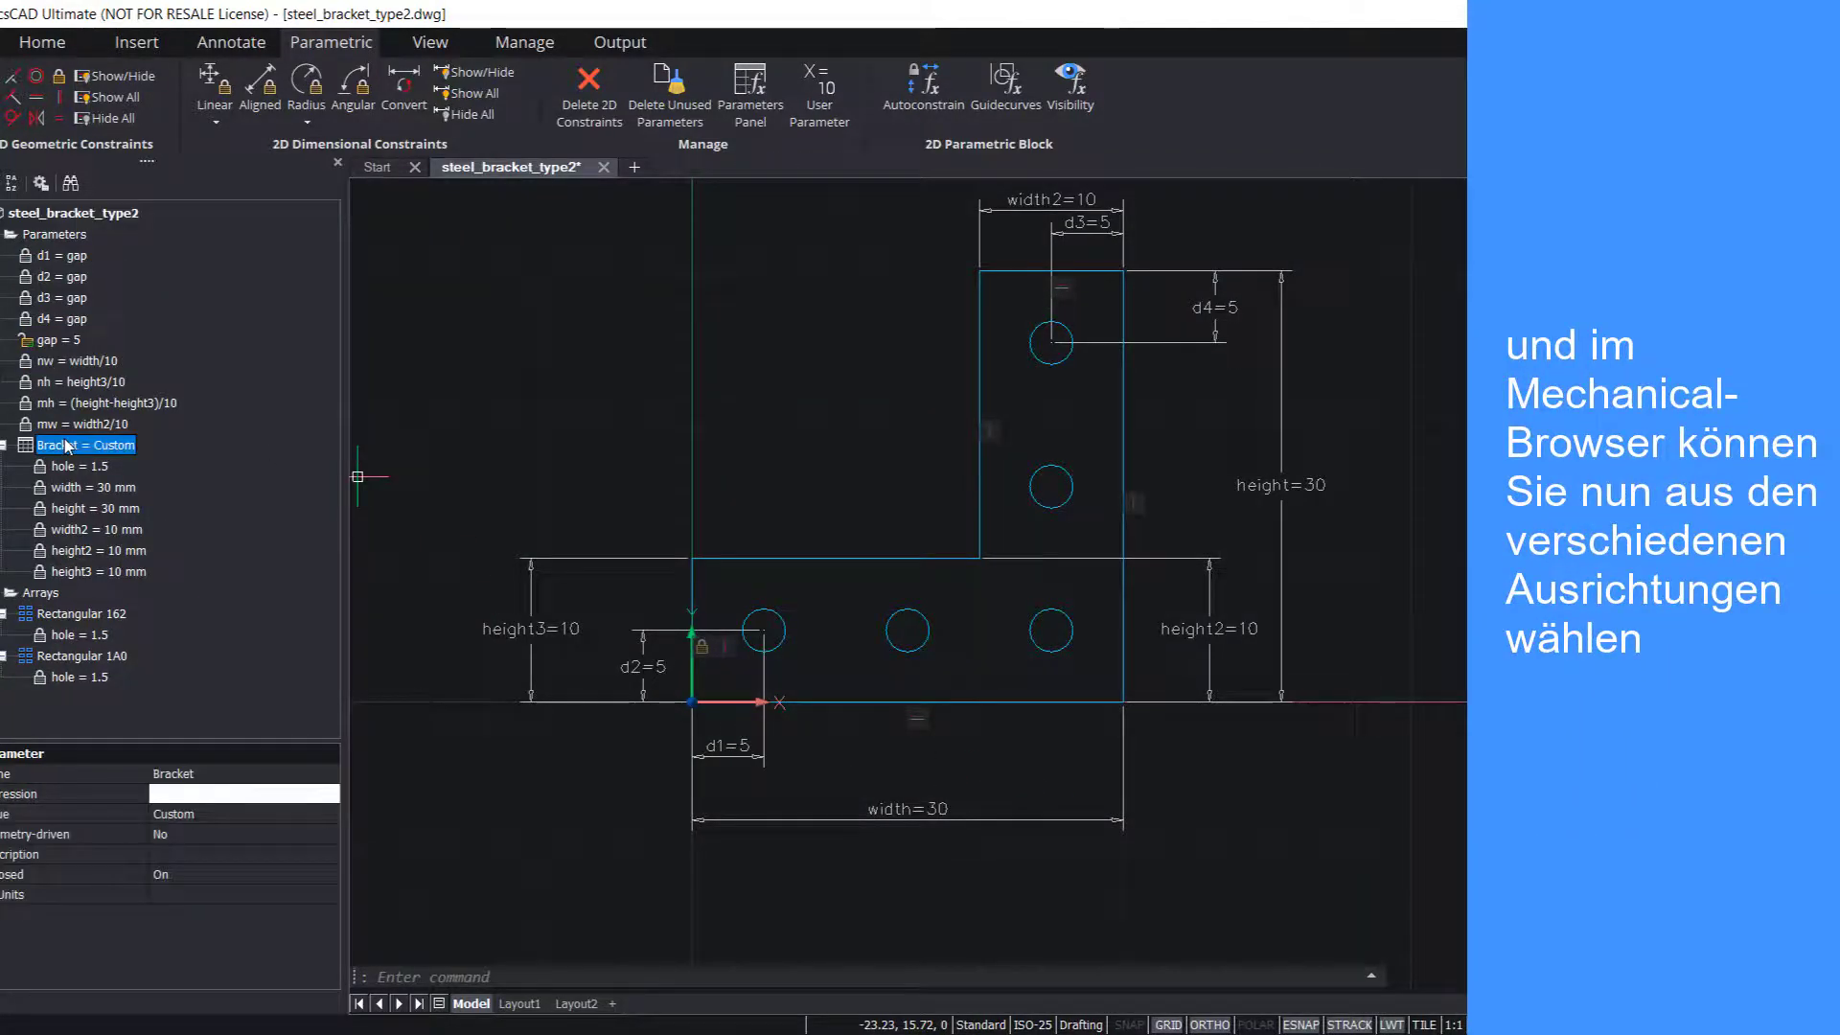
click(260, 814)
click(269, 815)
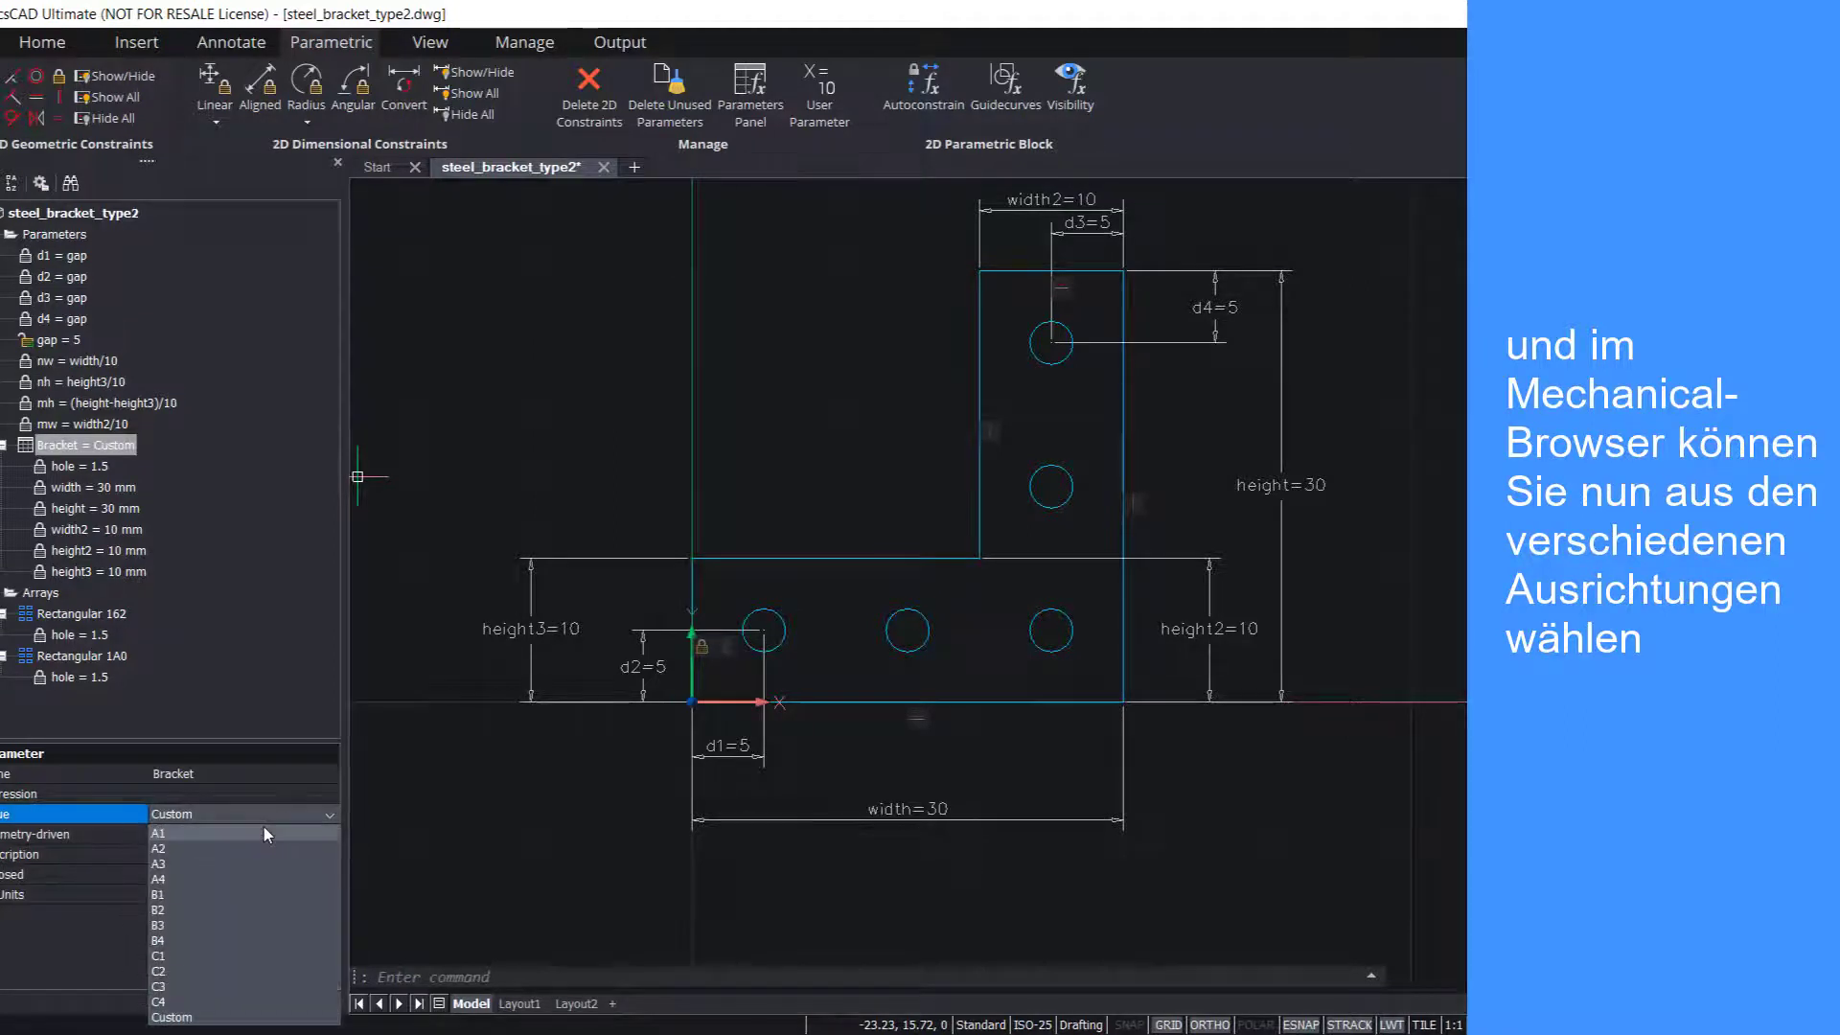
click(263, 826)
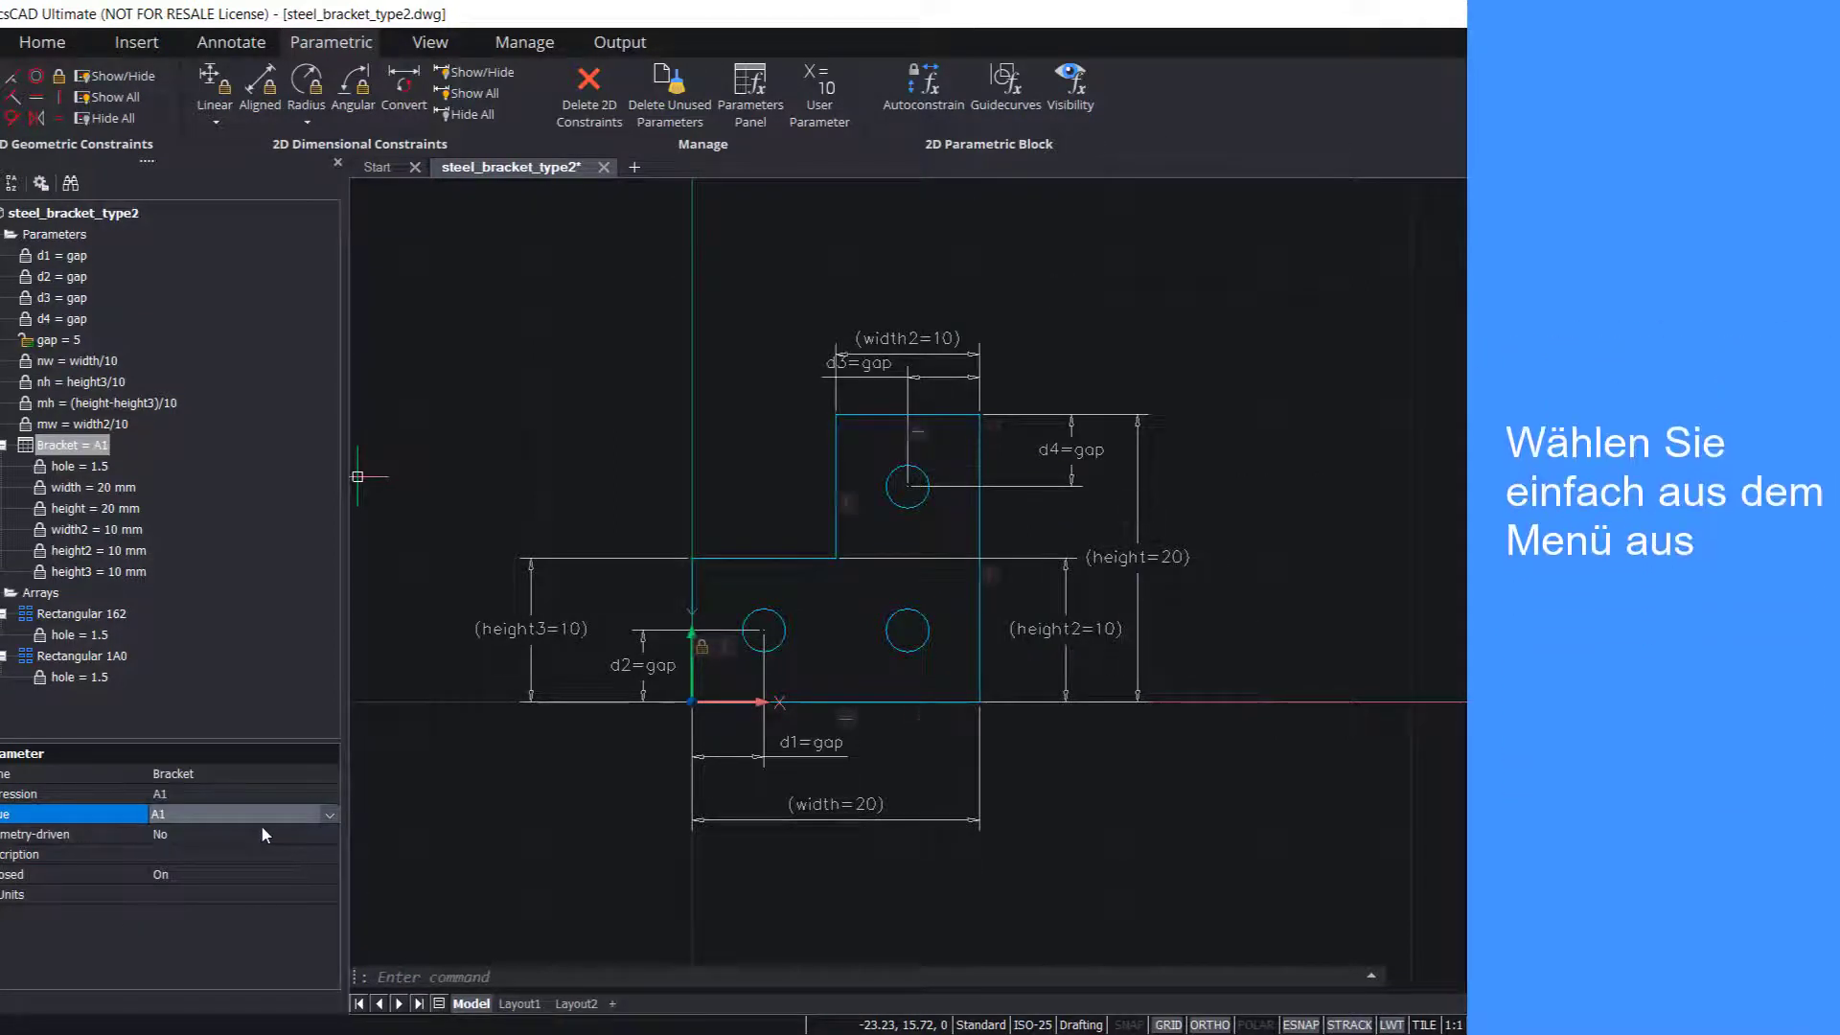
key(Down)
key(Down)
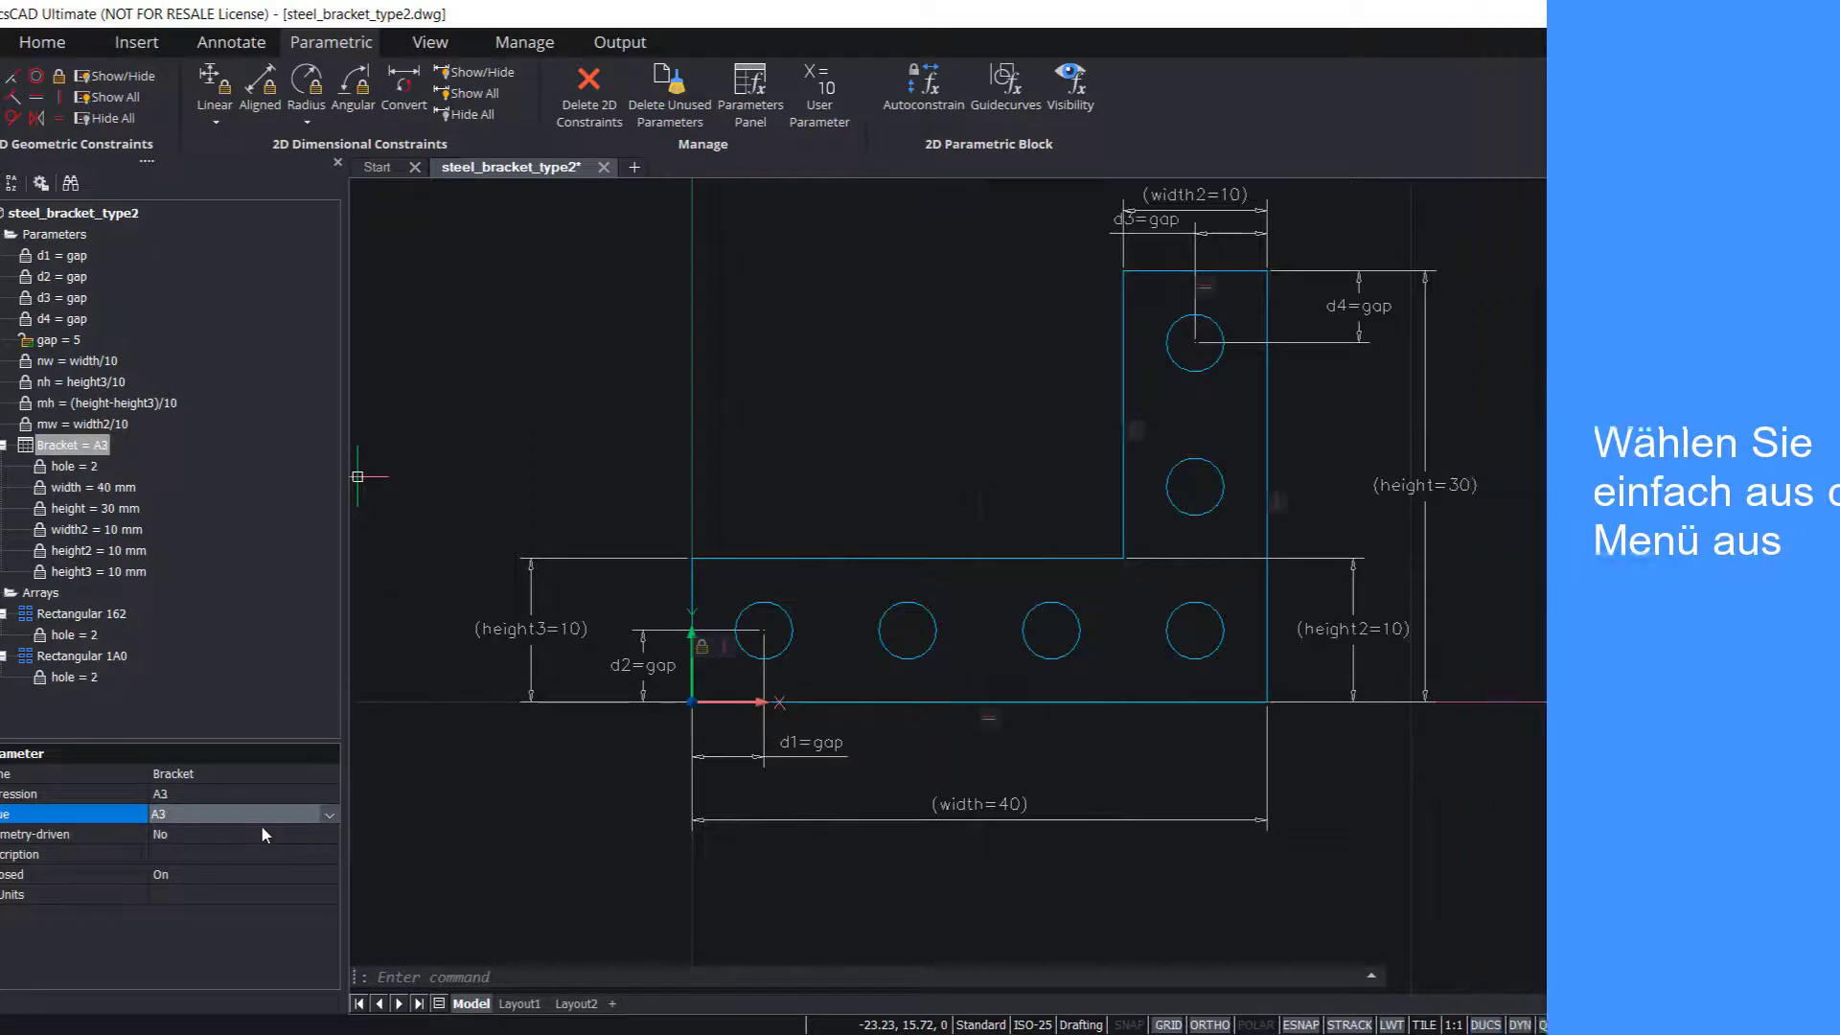
key(Down)
key(Down)
key(Down)
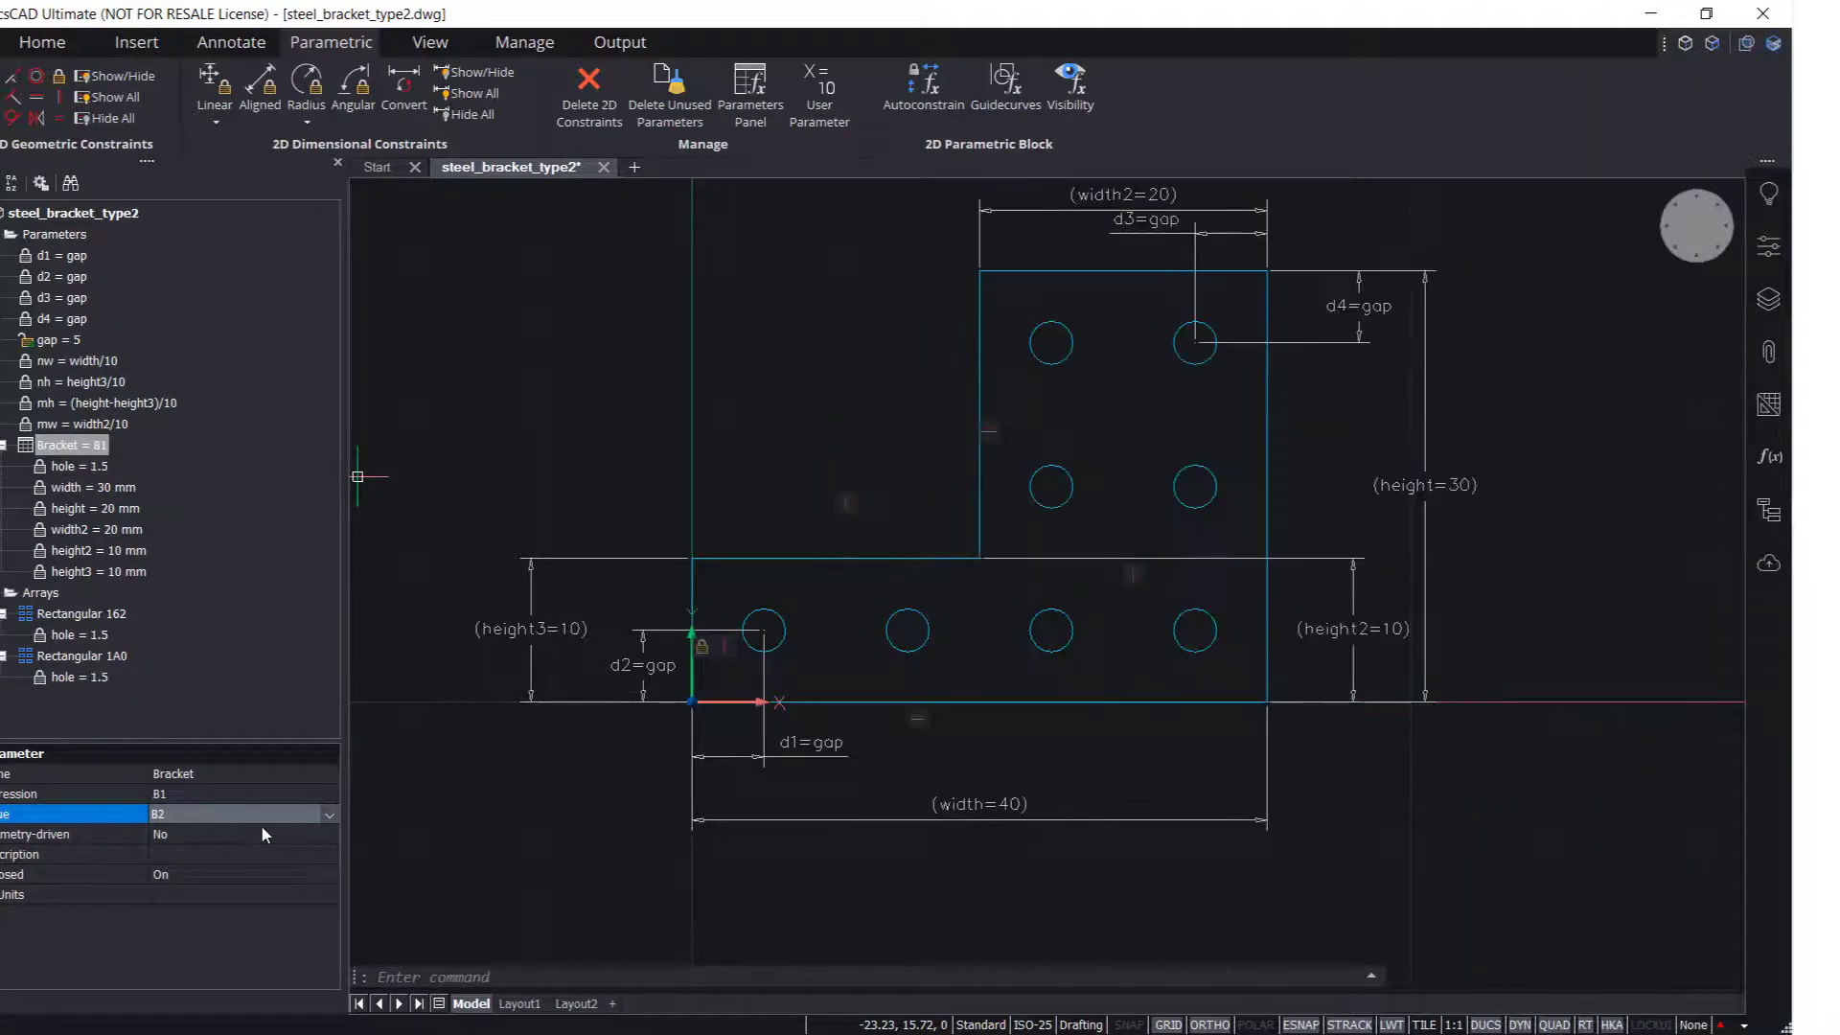
key(Down)
key(Down)
key(Down)
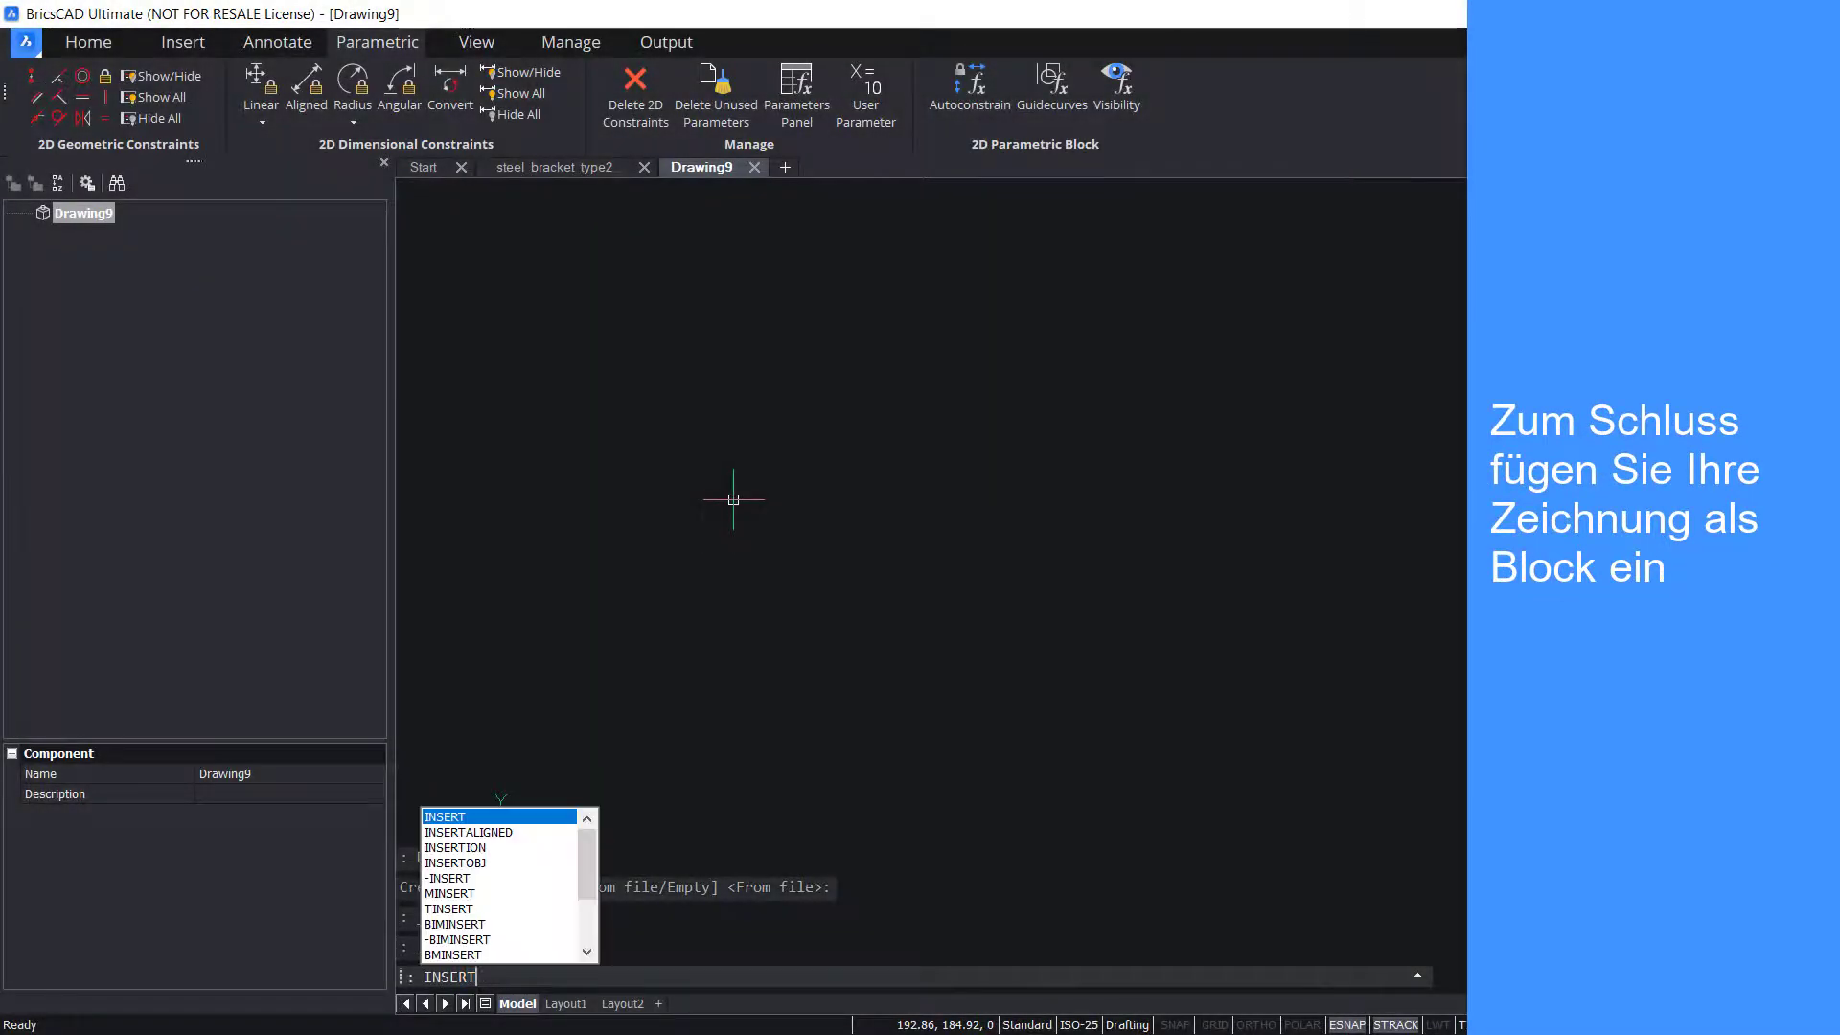
Insert steel_bracket_type2.dwg as a block into the new drawing.
key(Return)
click(1197, 373)
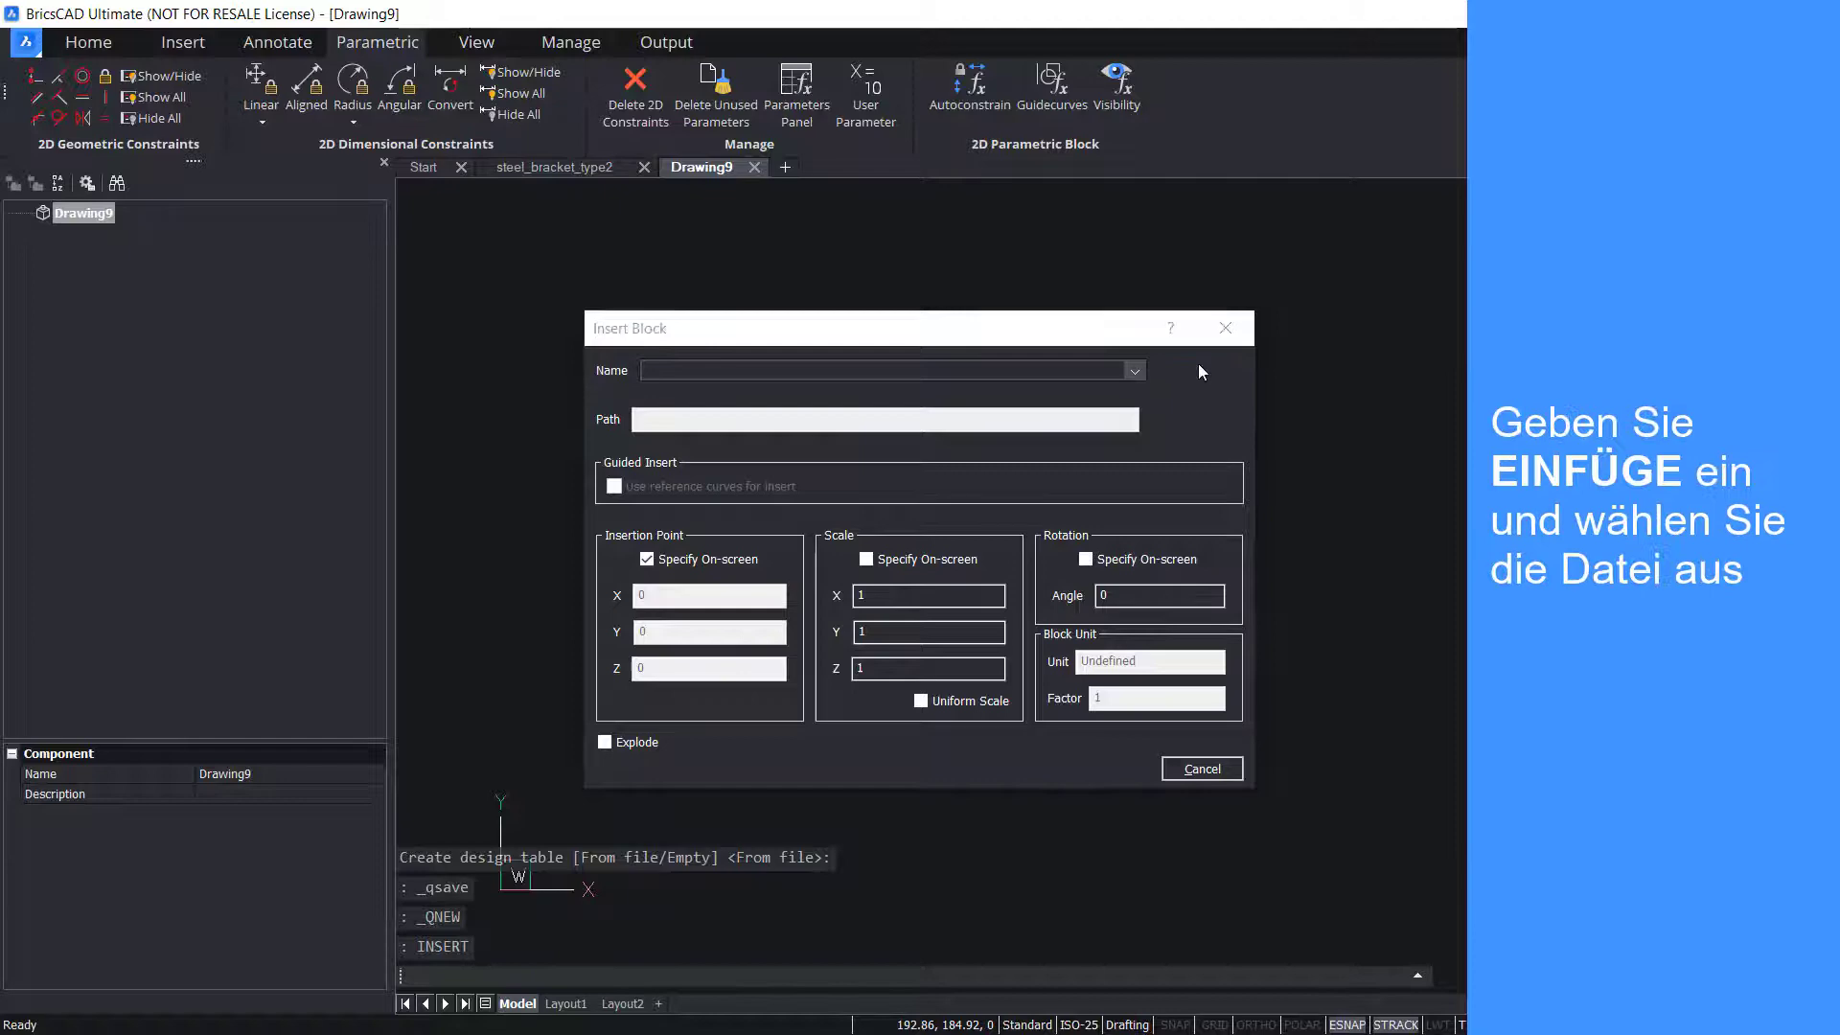
click(595, 597)
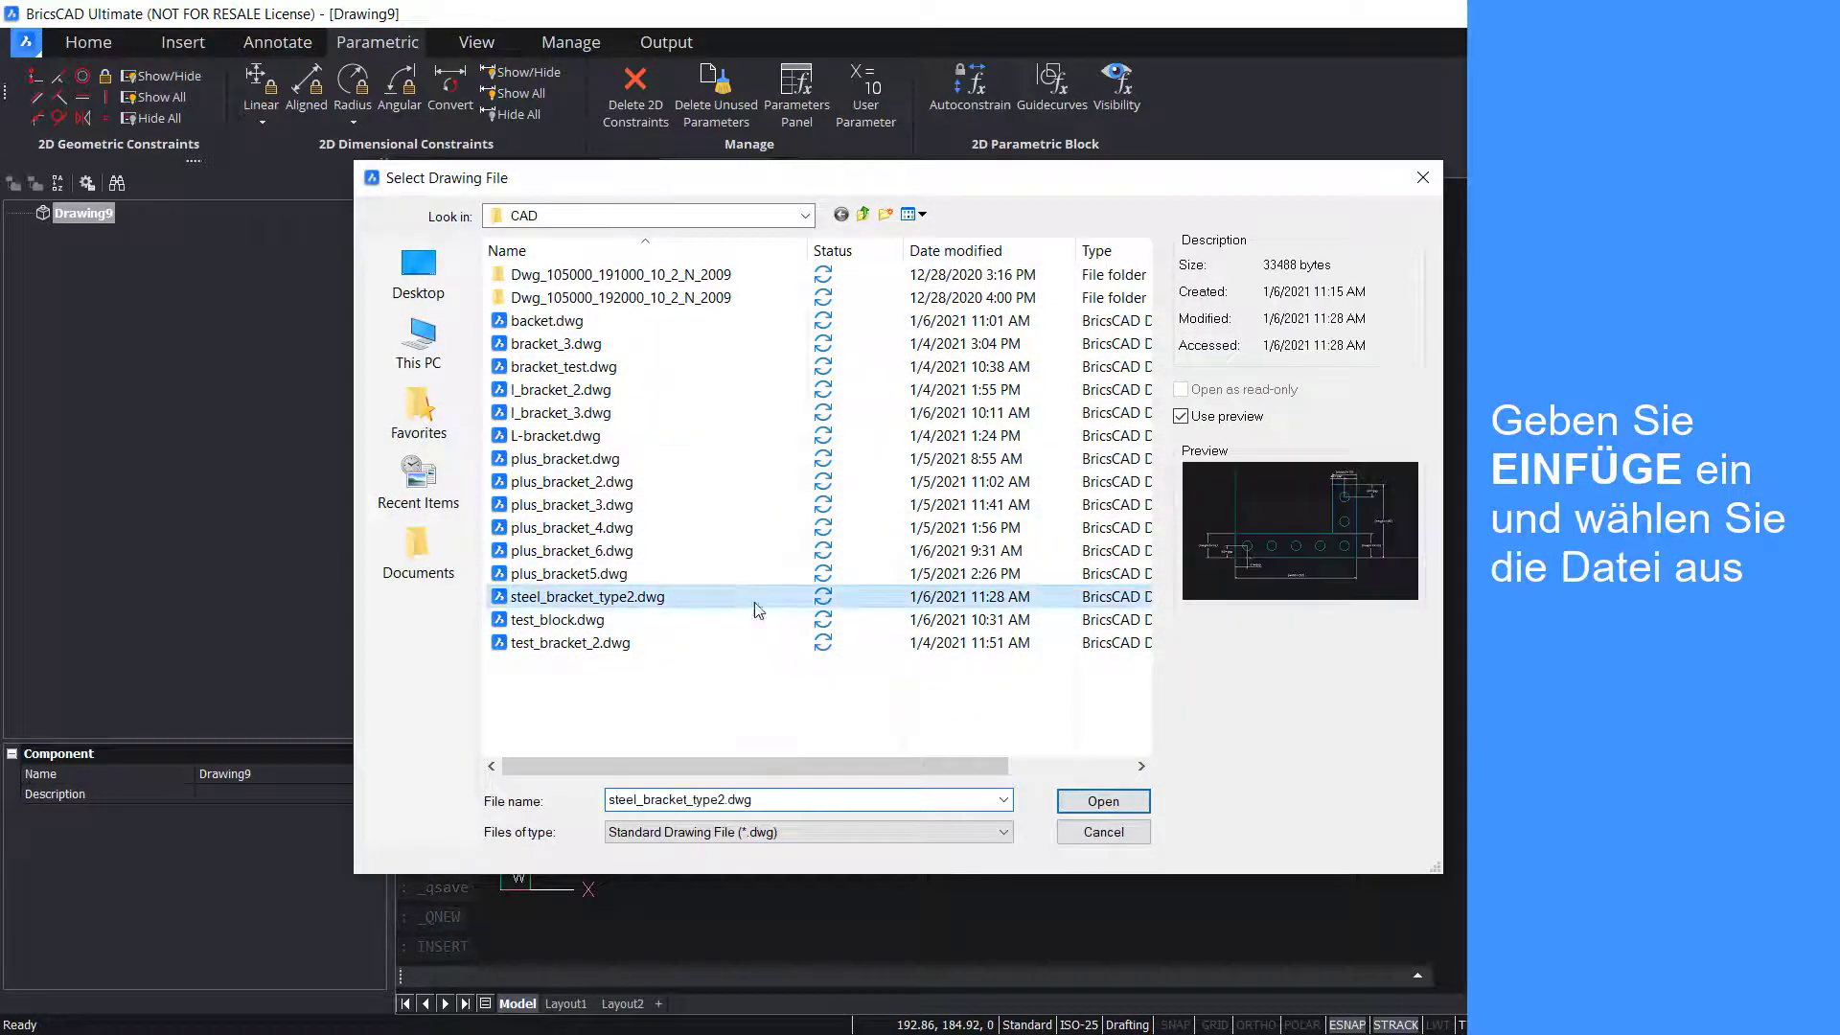
click(1102, 801)
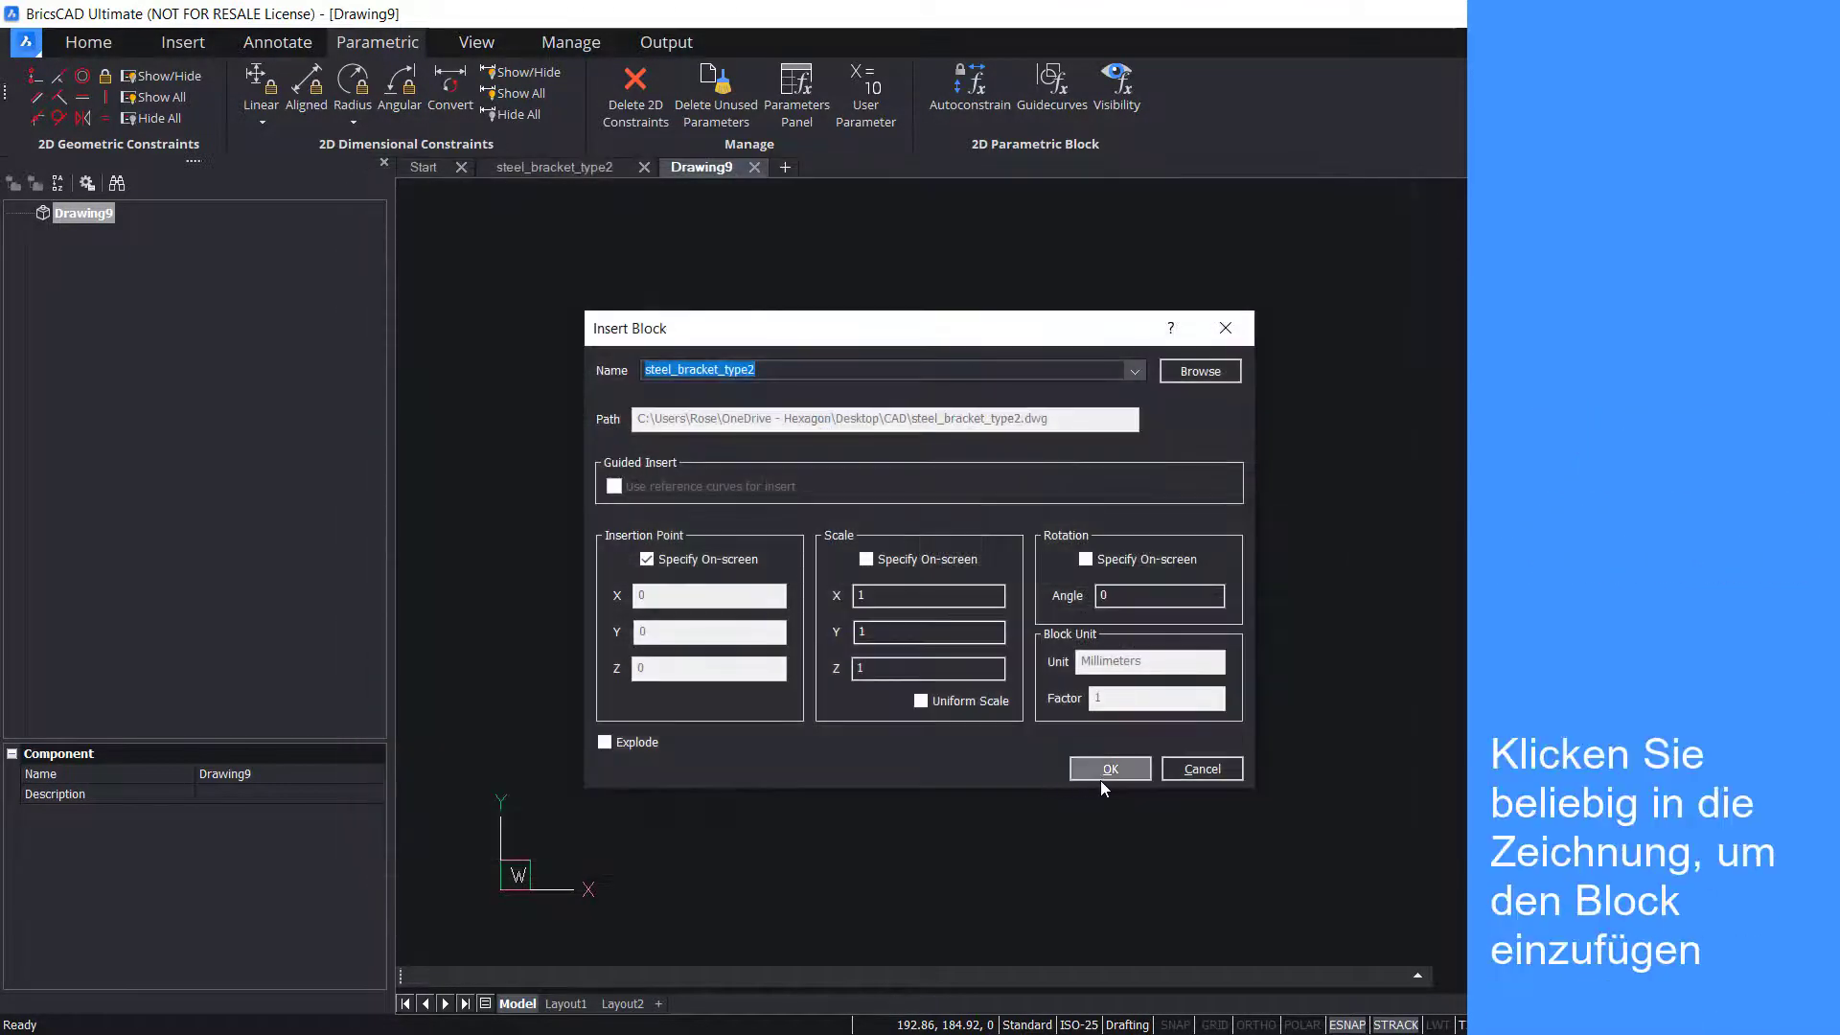
click(1105, 771)
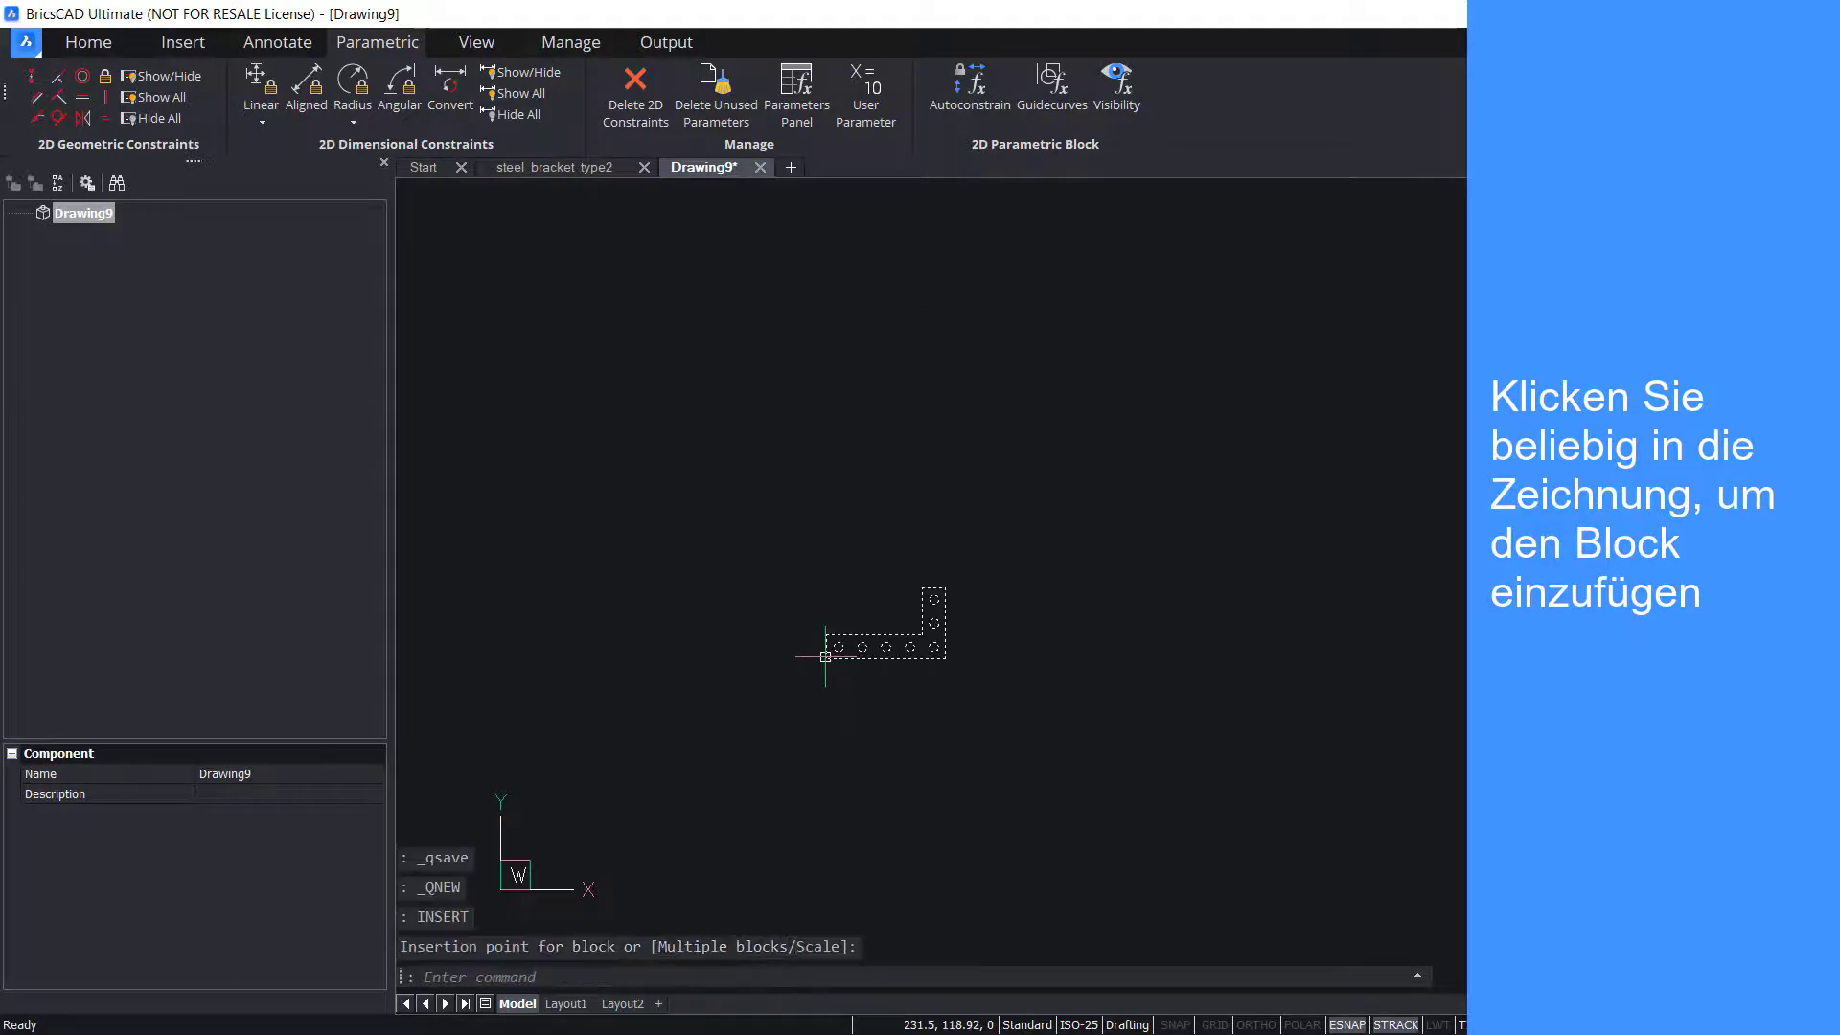
Set the inserted block's Bracket configuration to B4, then C4, in Properties.
click(1032, 735)
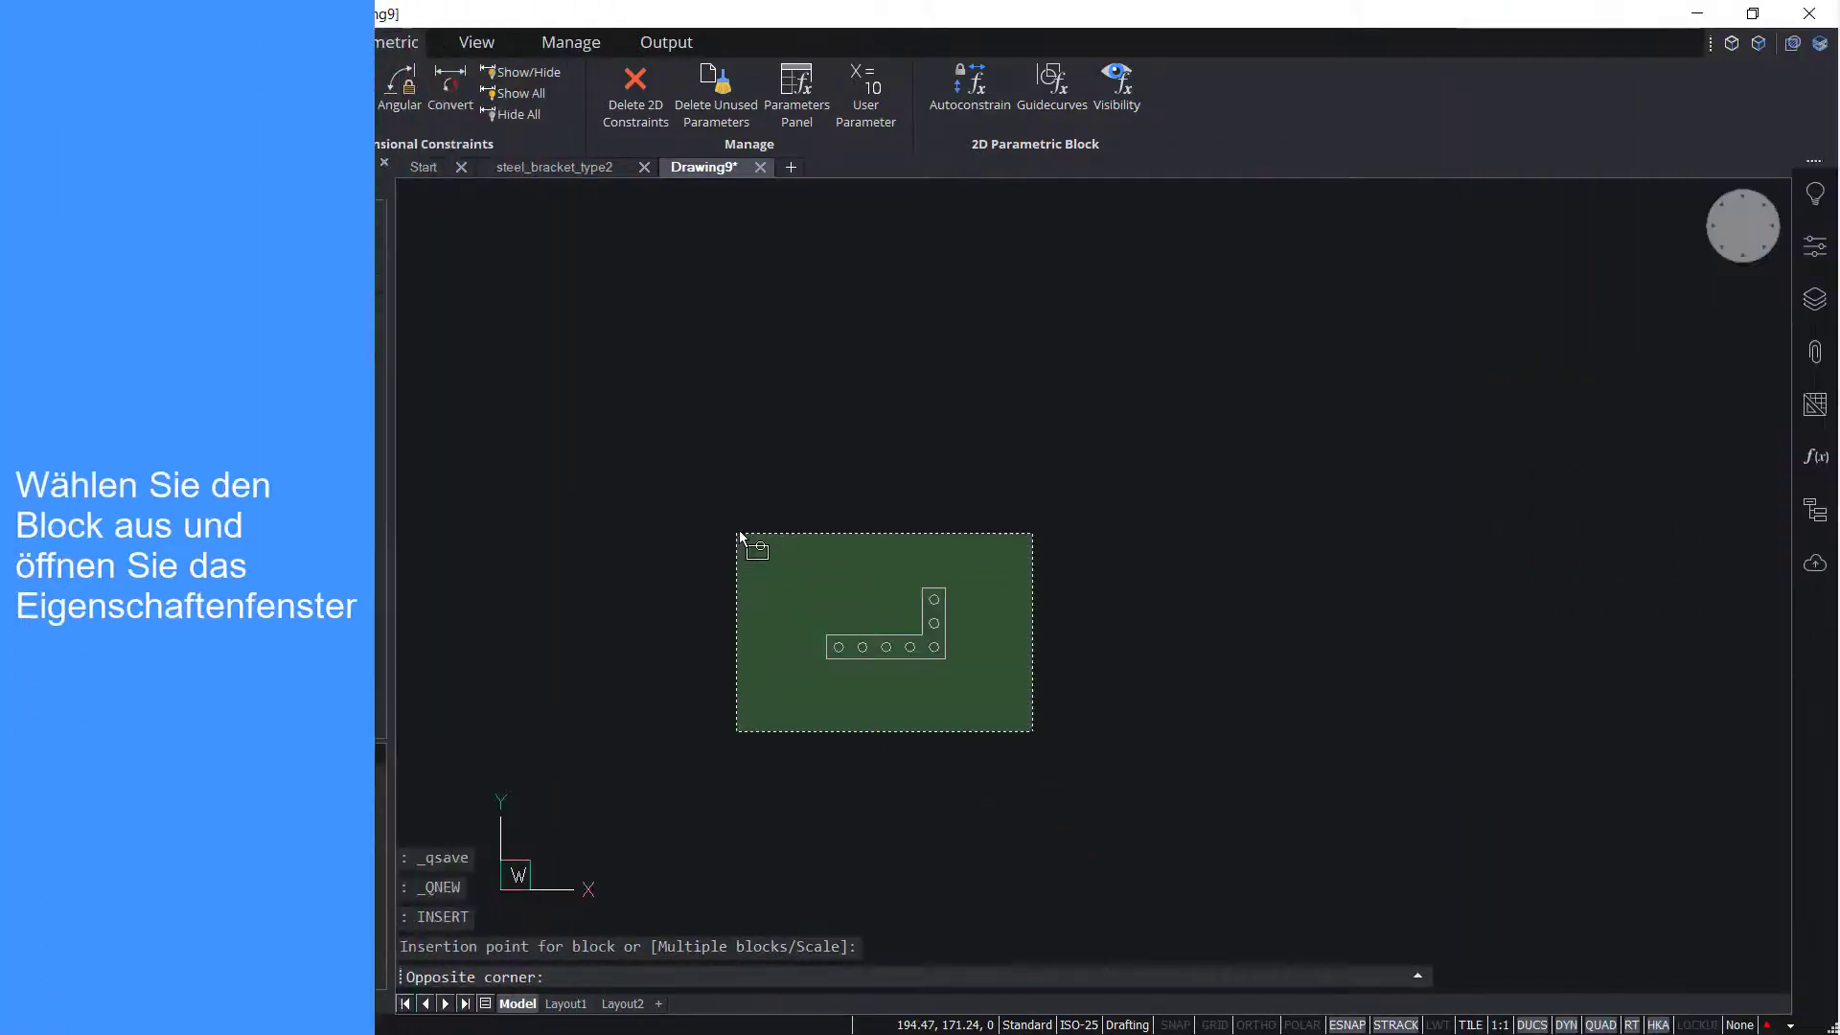
click(748, 548)
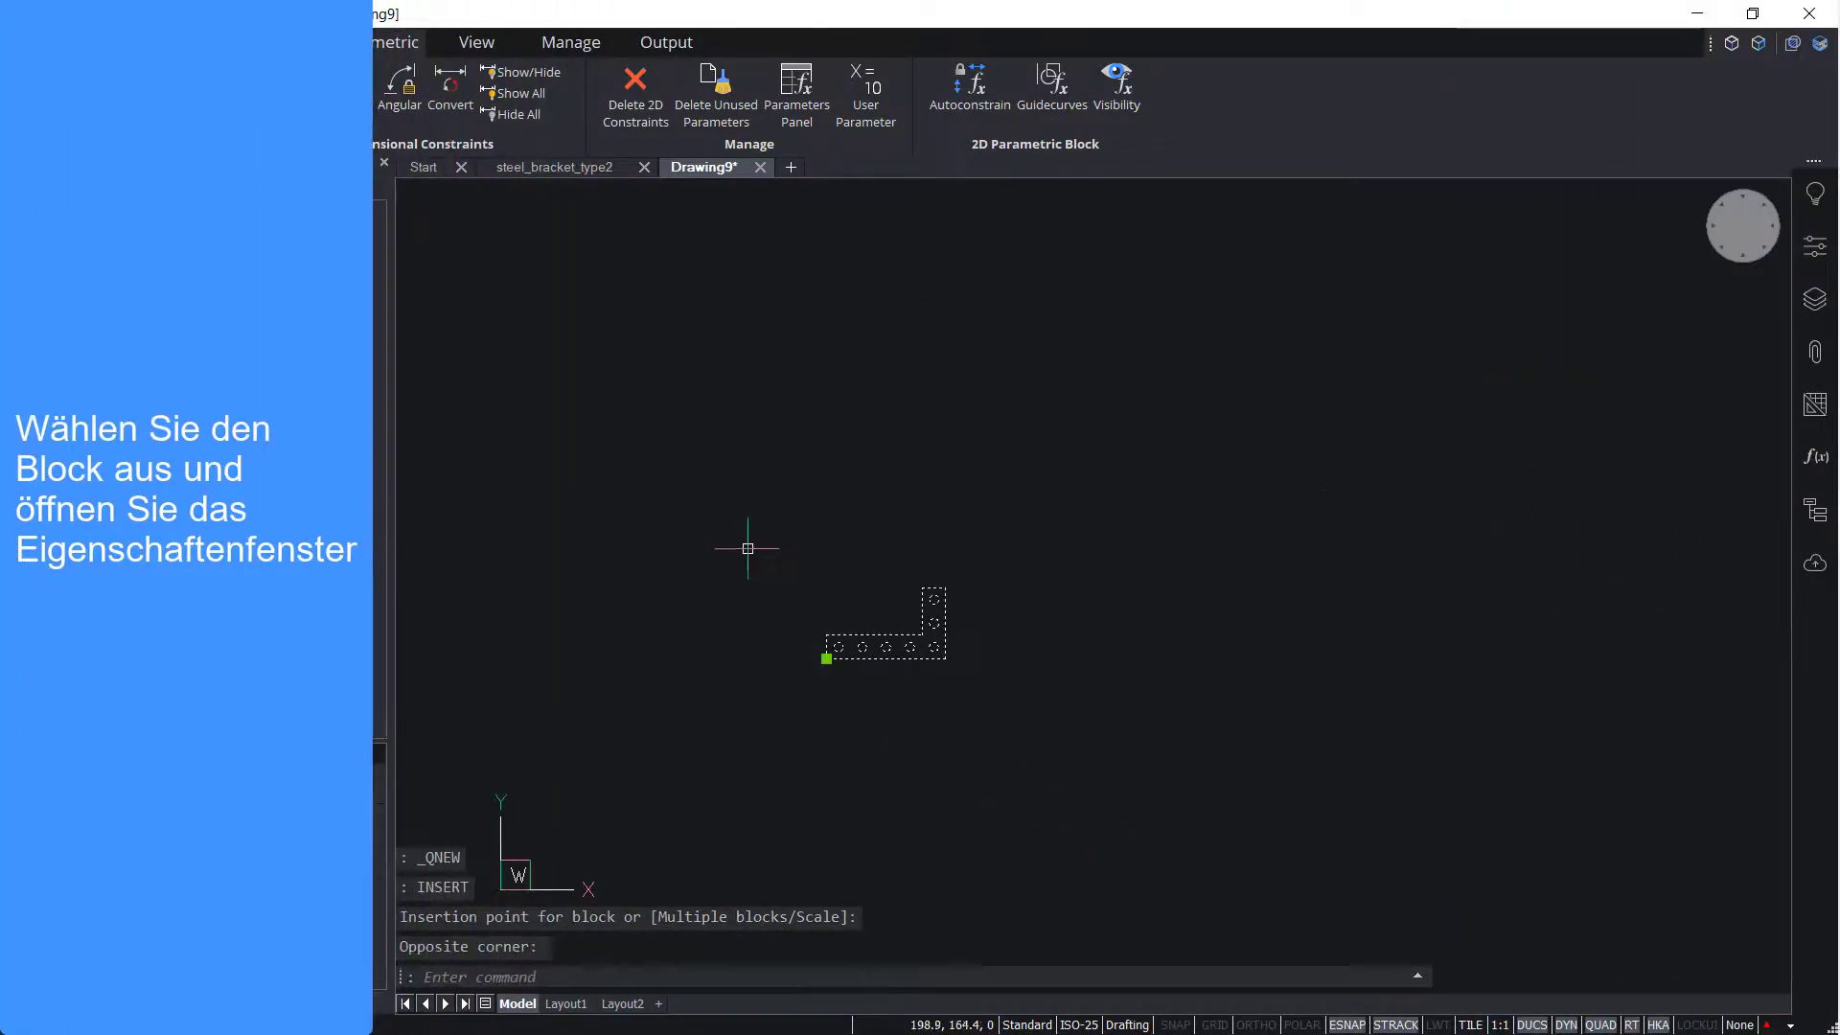
click(1815, 246)
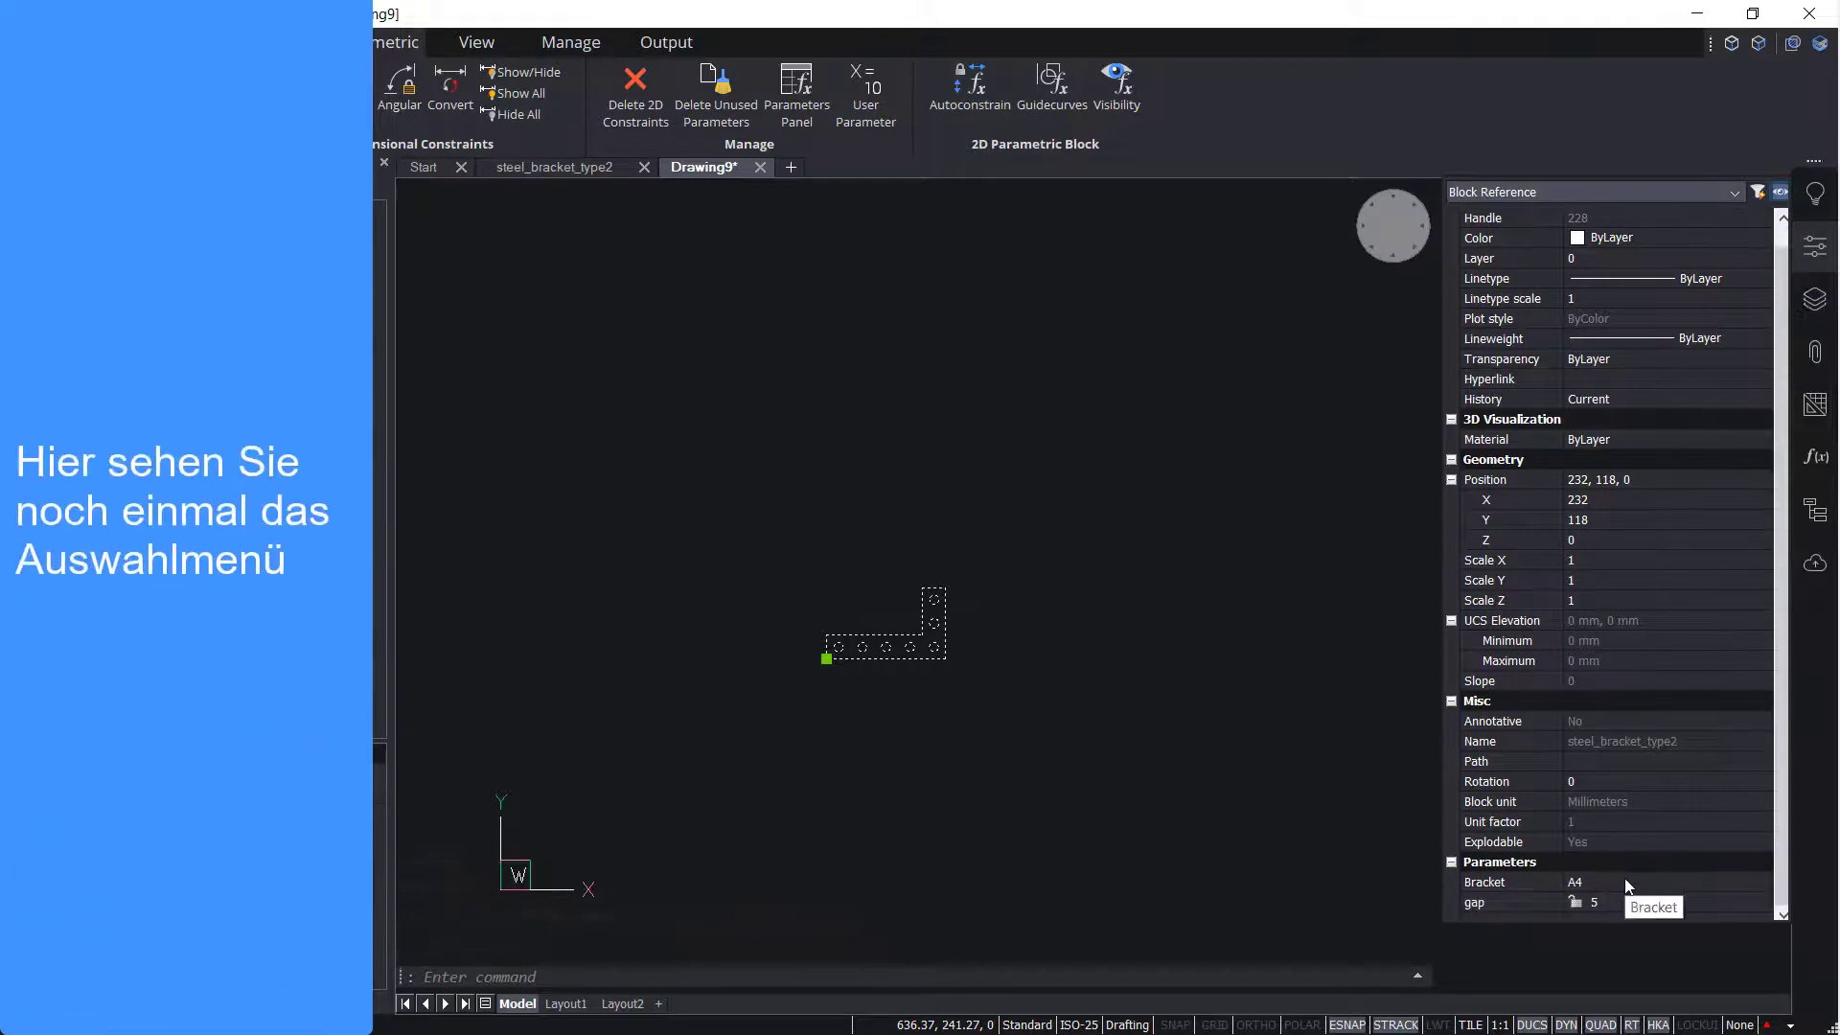
click(1639, 882)
click(1621, 780)
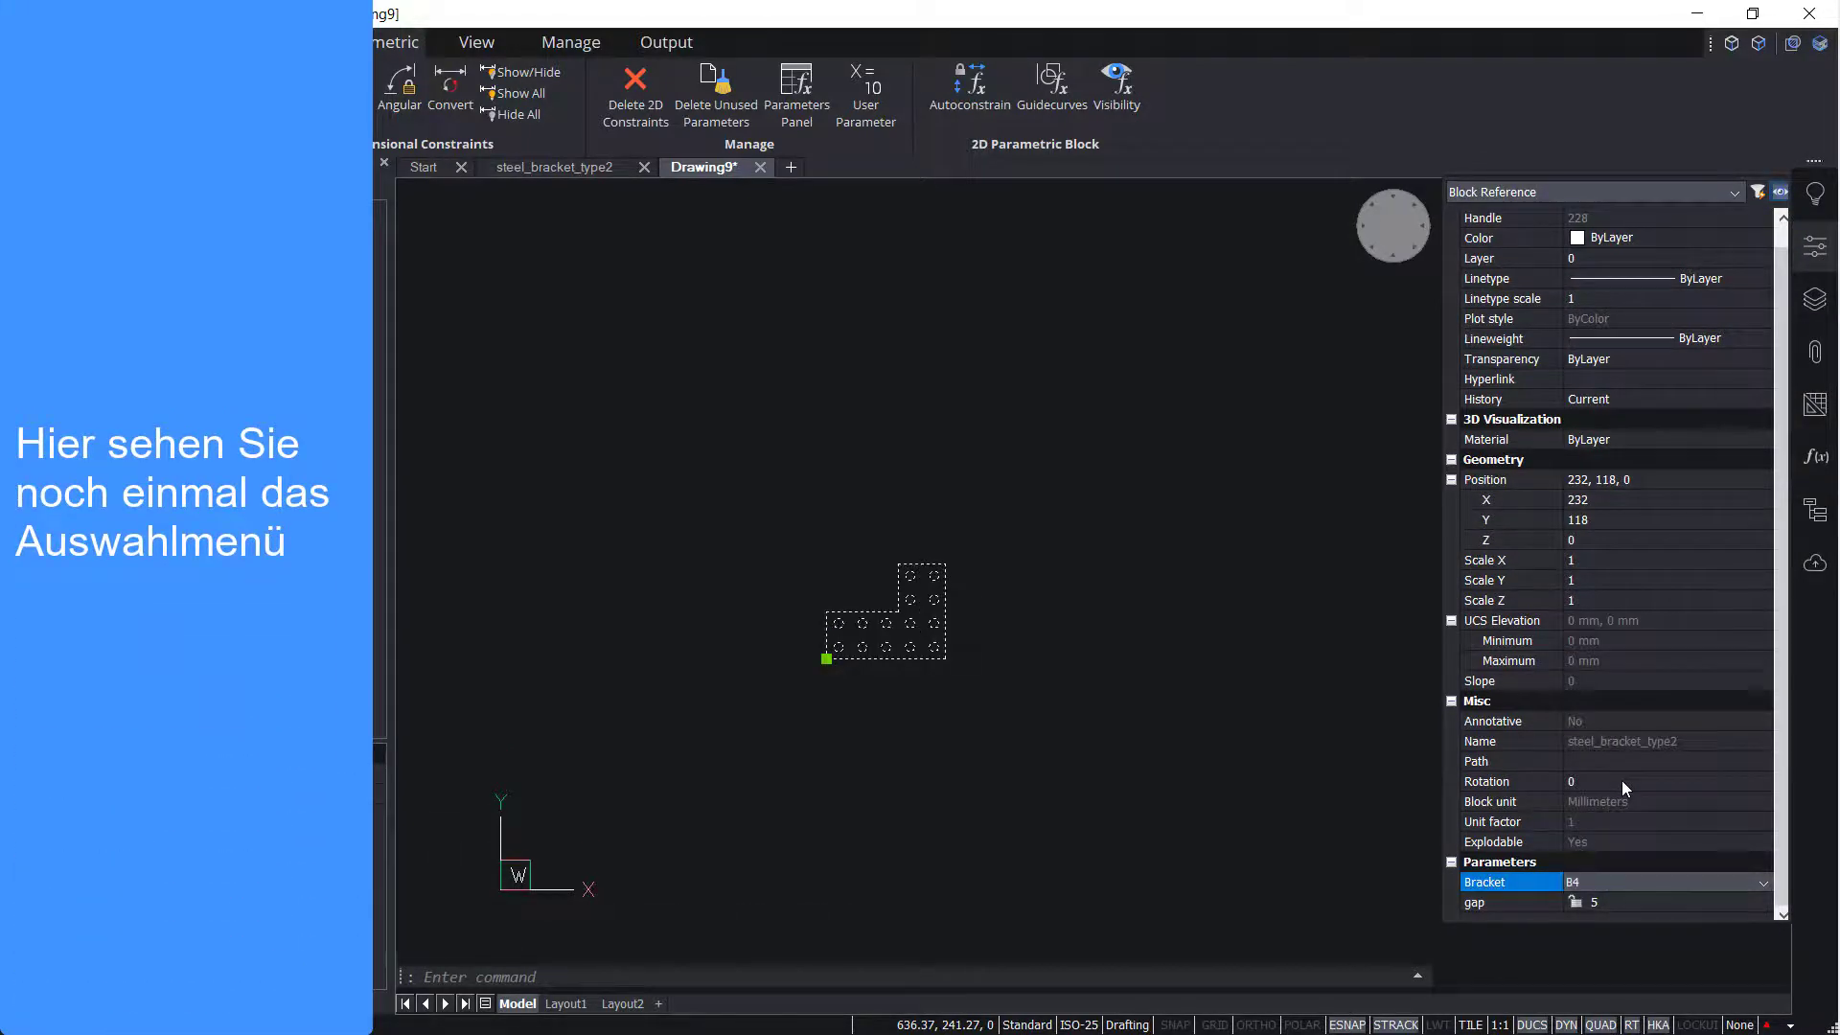
click(1648, 881)
click(1639, 860)
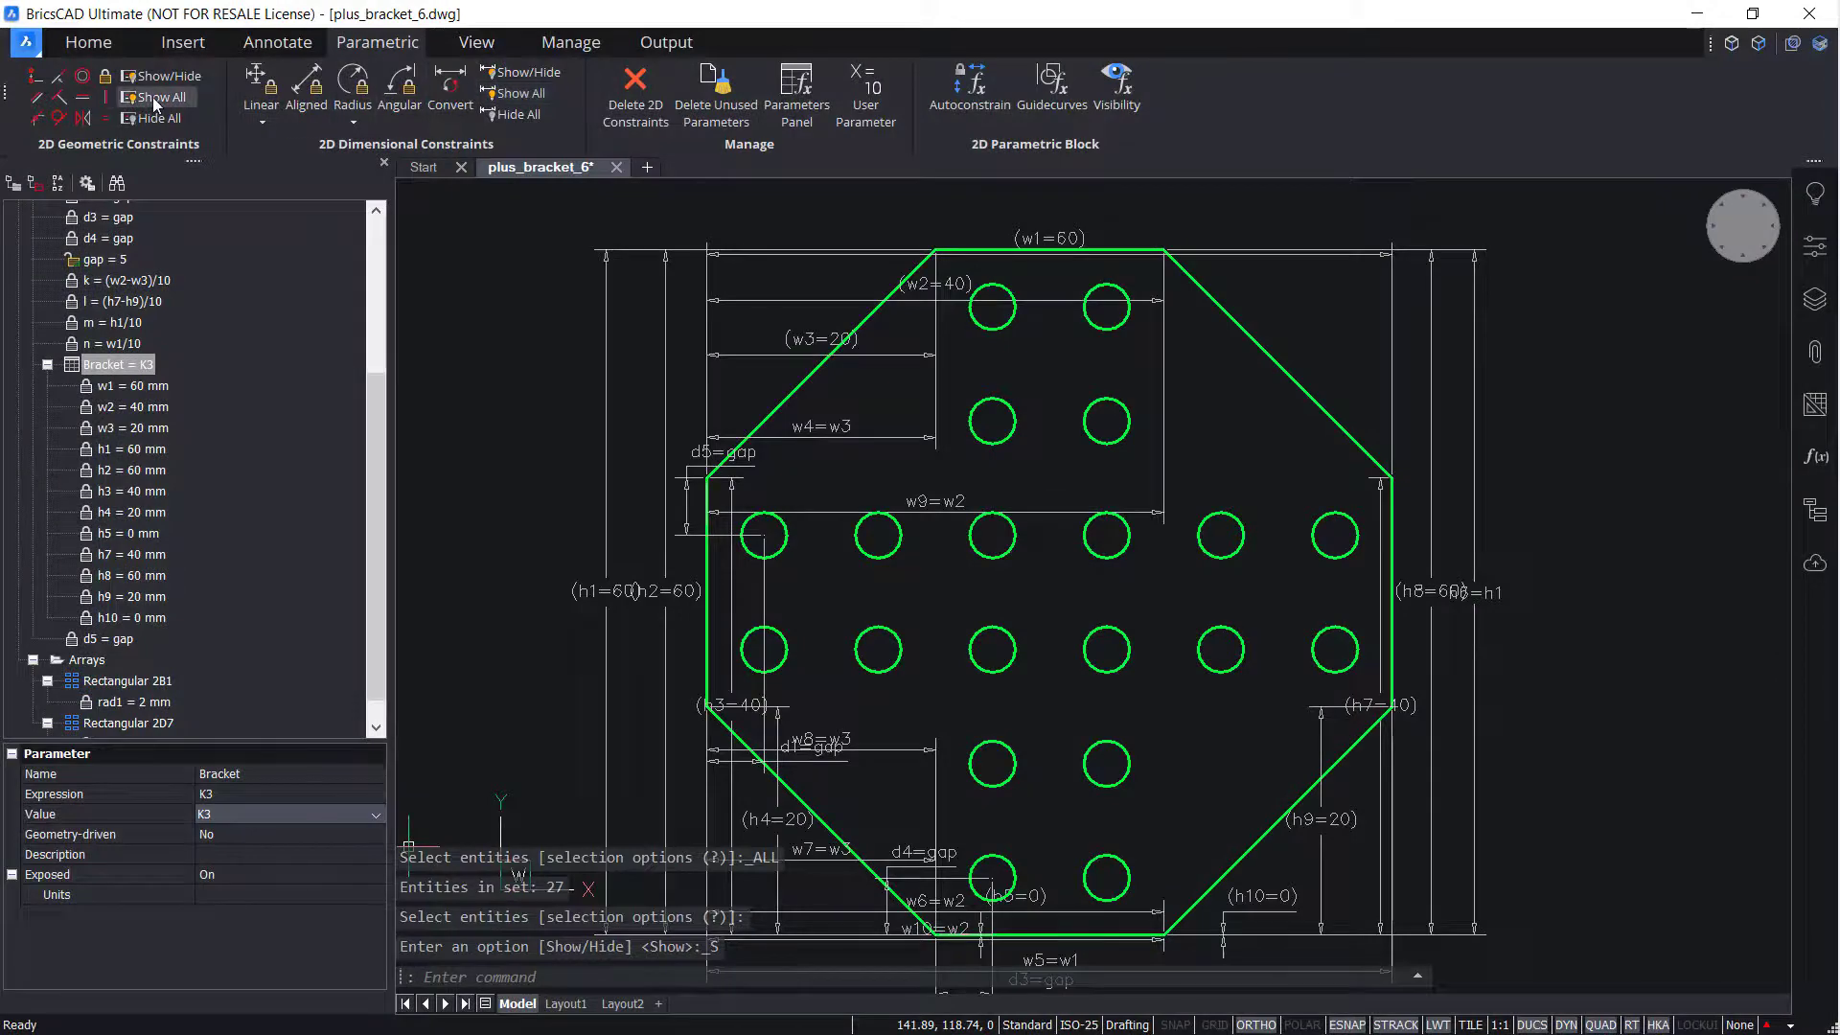
Show all constraints, then cycle Bracket from A1 through C2, E1, F3, J2 to K3.
click(154, 98)
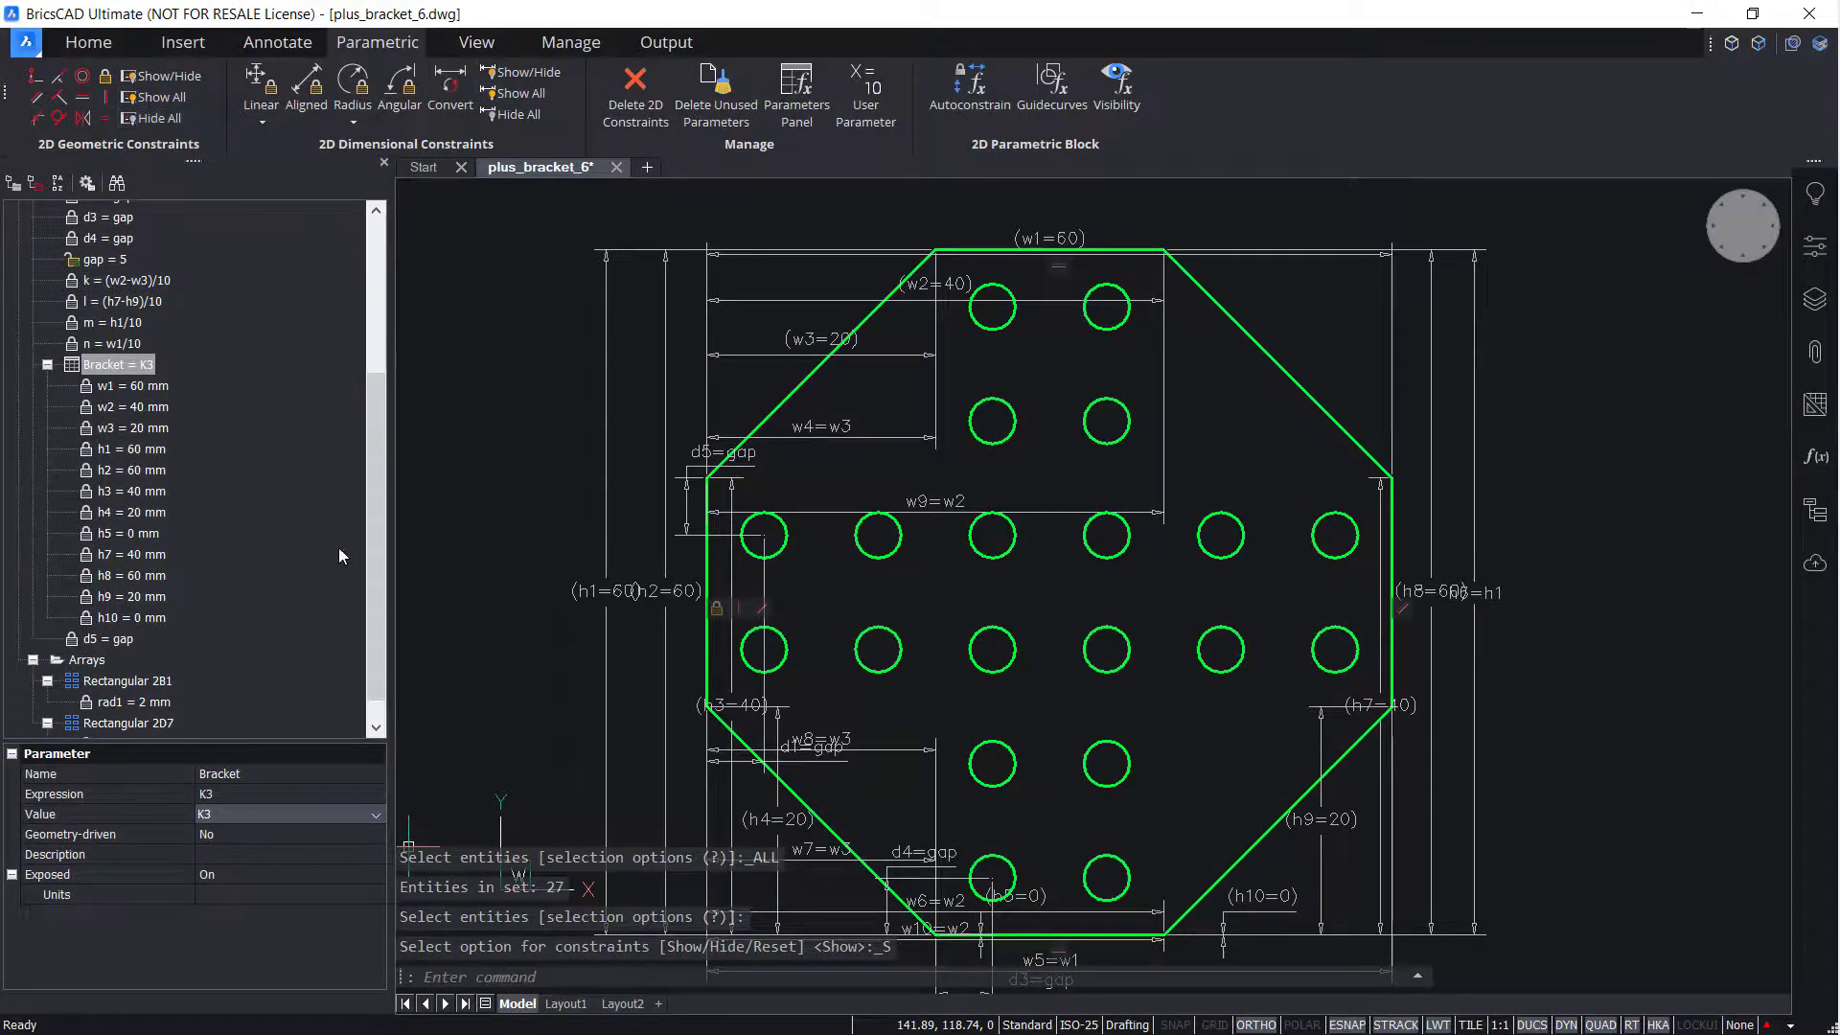
click(290, 814)
click(327, 434)
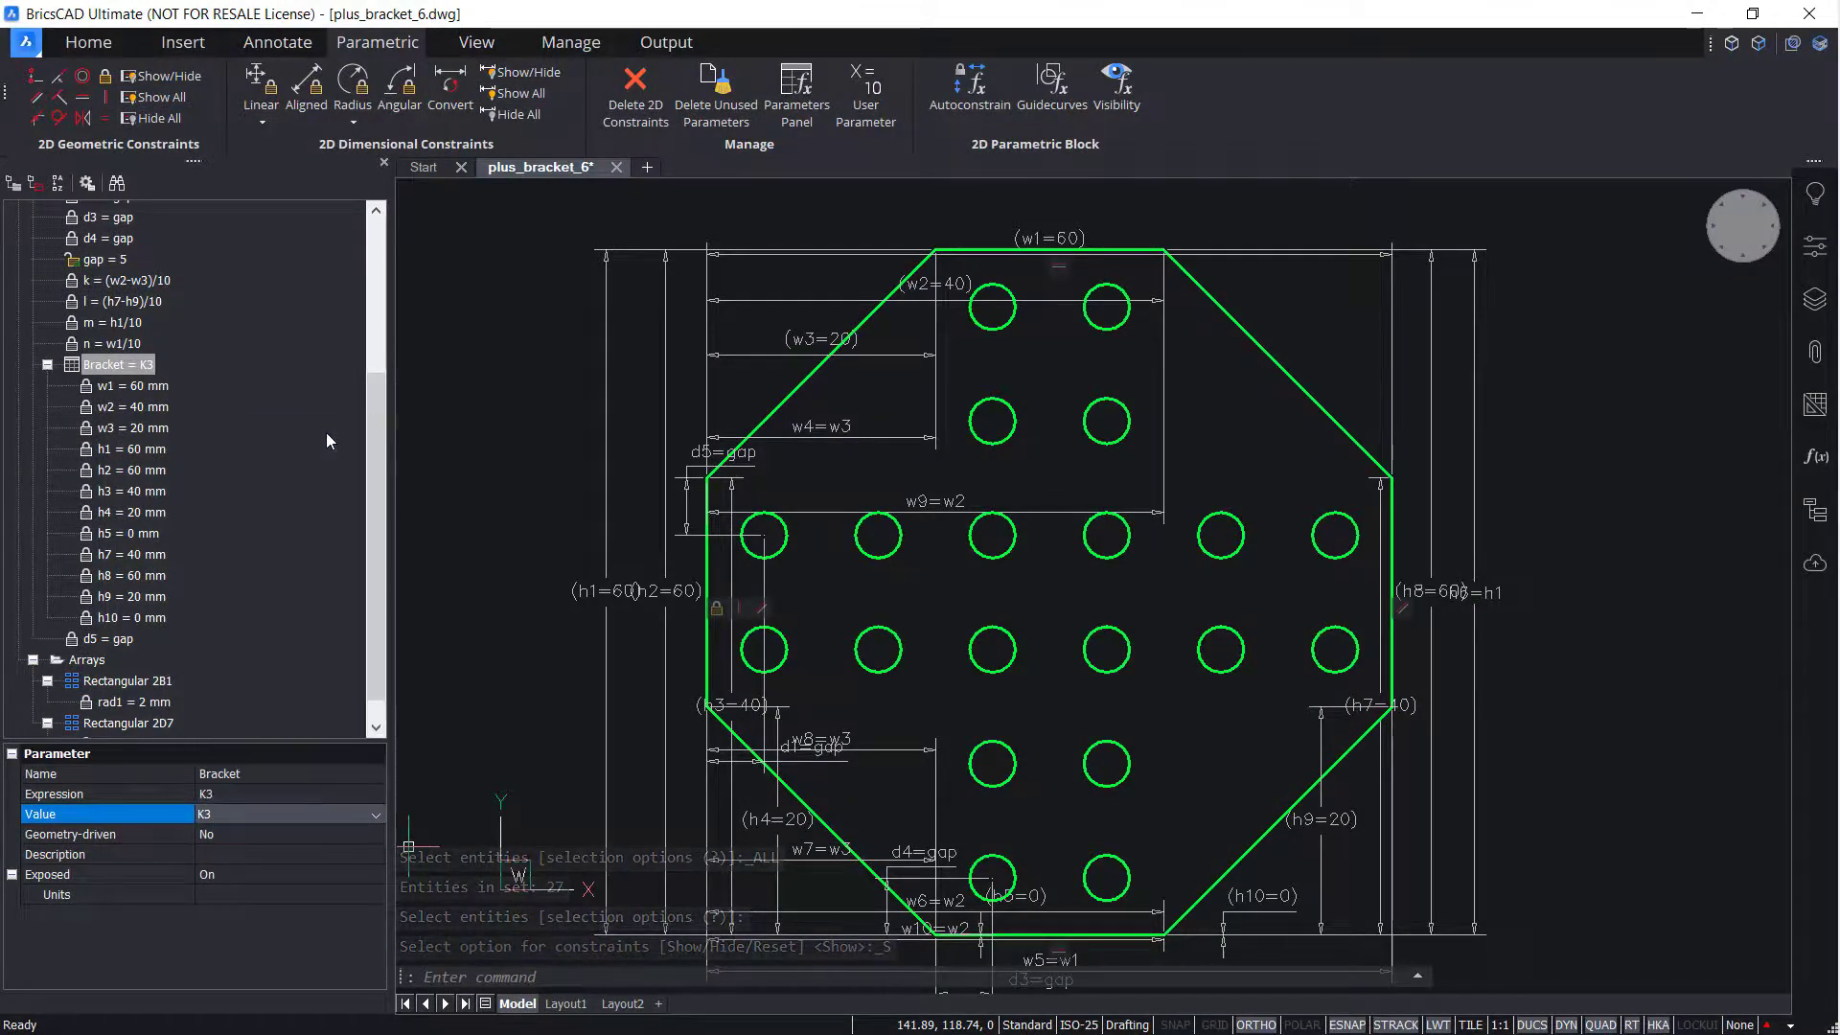
key(Down)
key(Down)
key(Down)
key(Down)
key(Down)
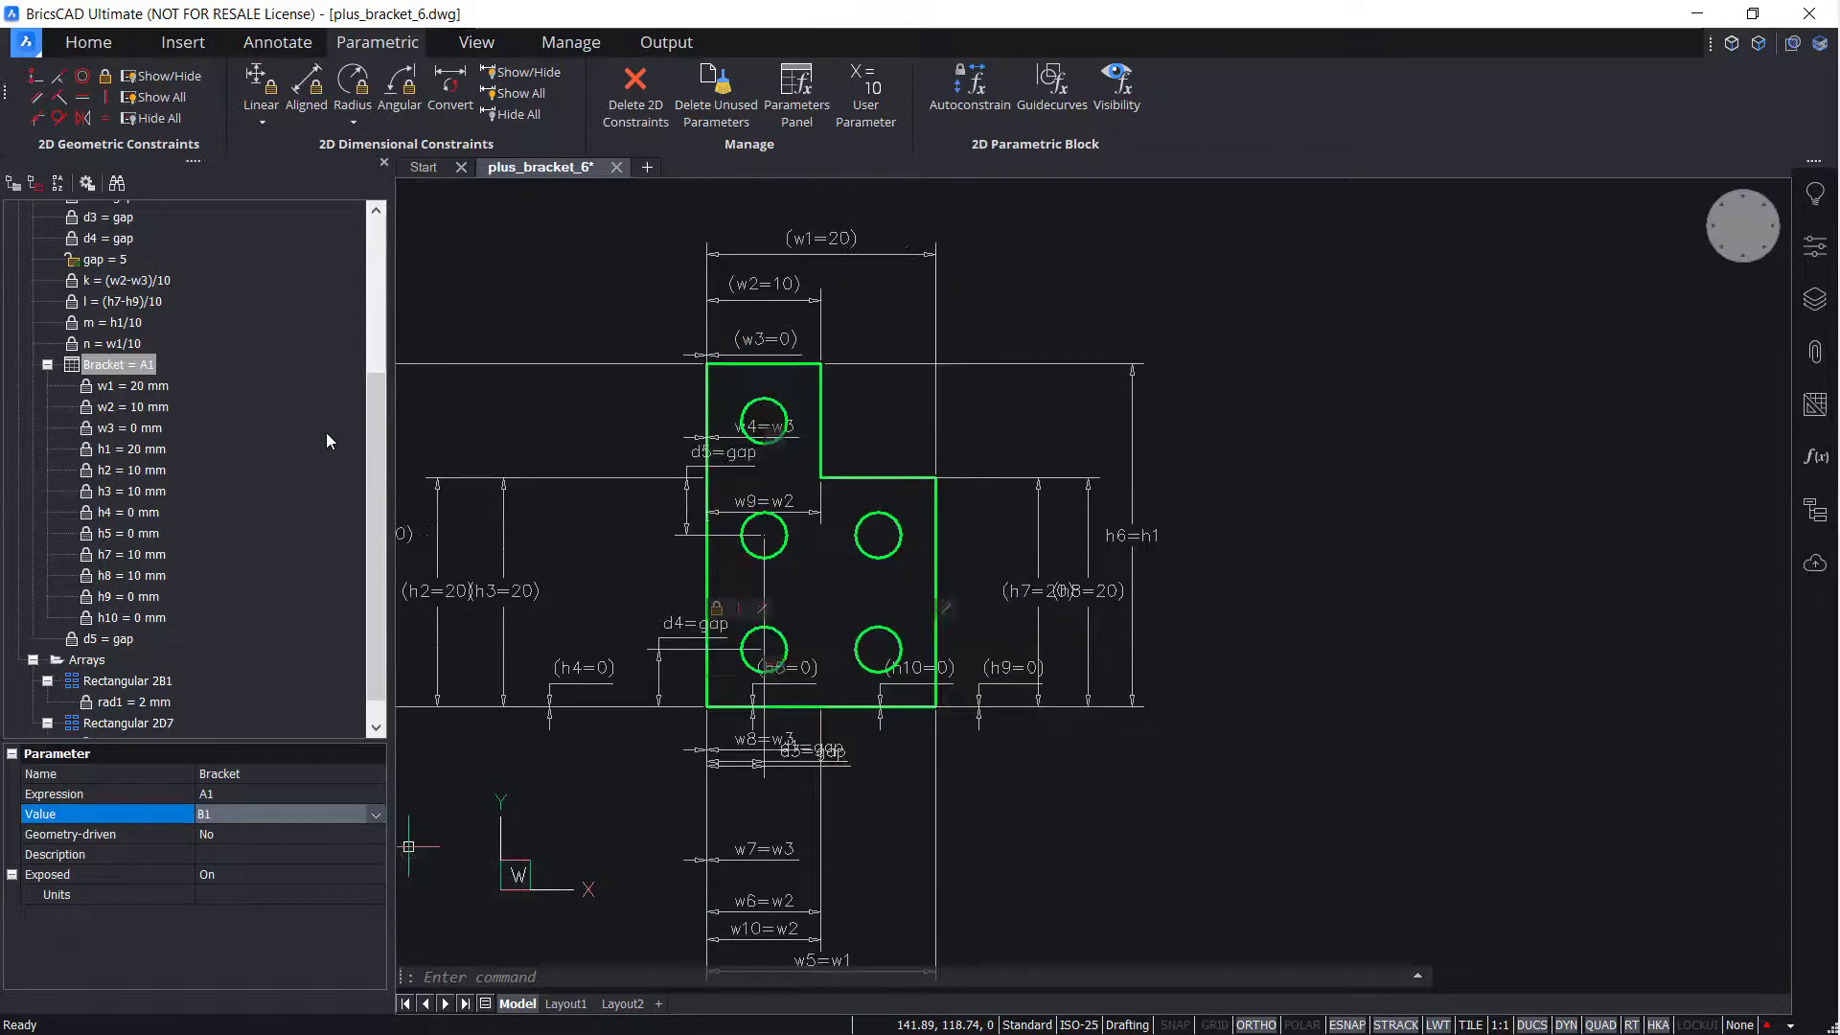
key(Down)
key(Down)
key(Down)
key(Down)
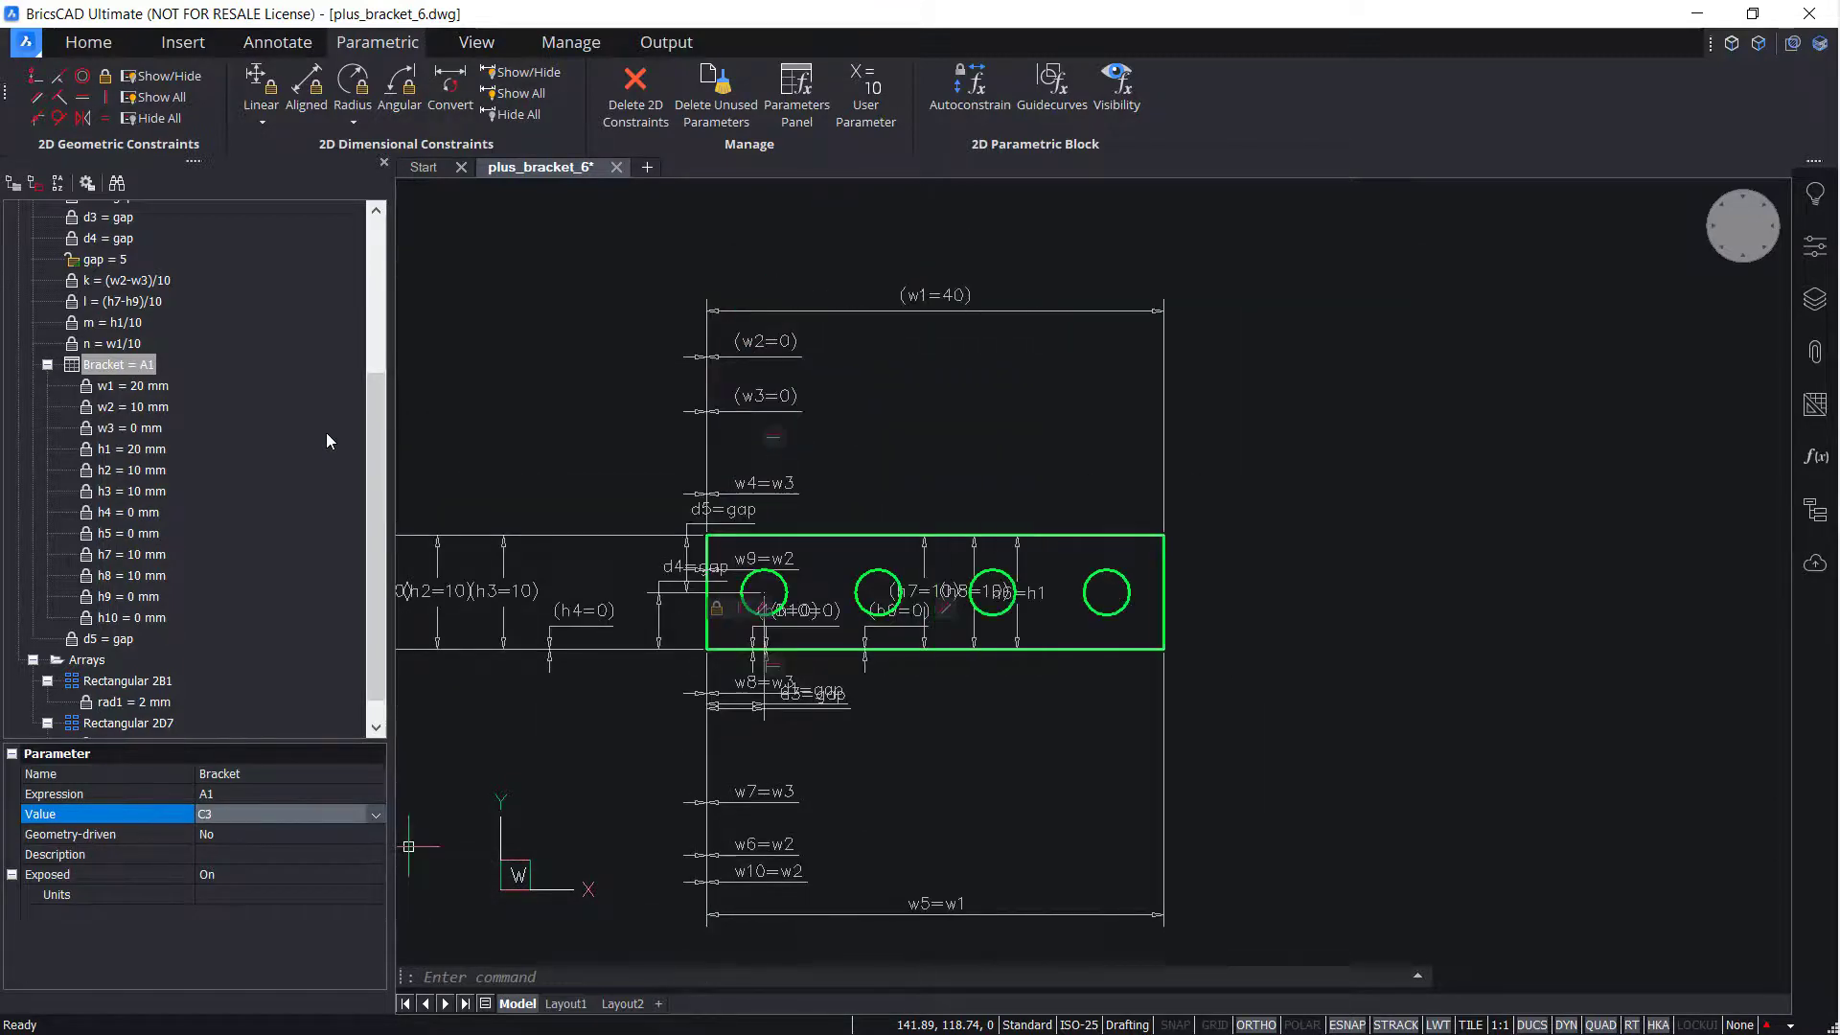
key(Down)
key(Down)
key(Down)
key(Down)
key(Down)
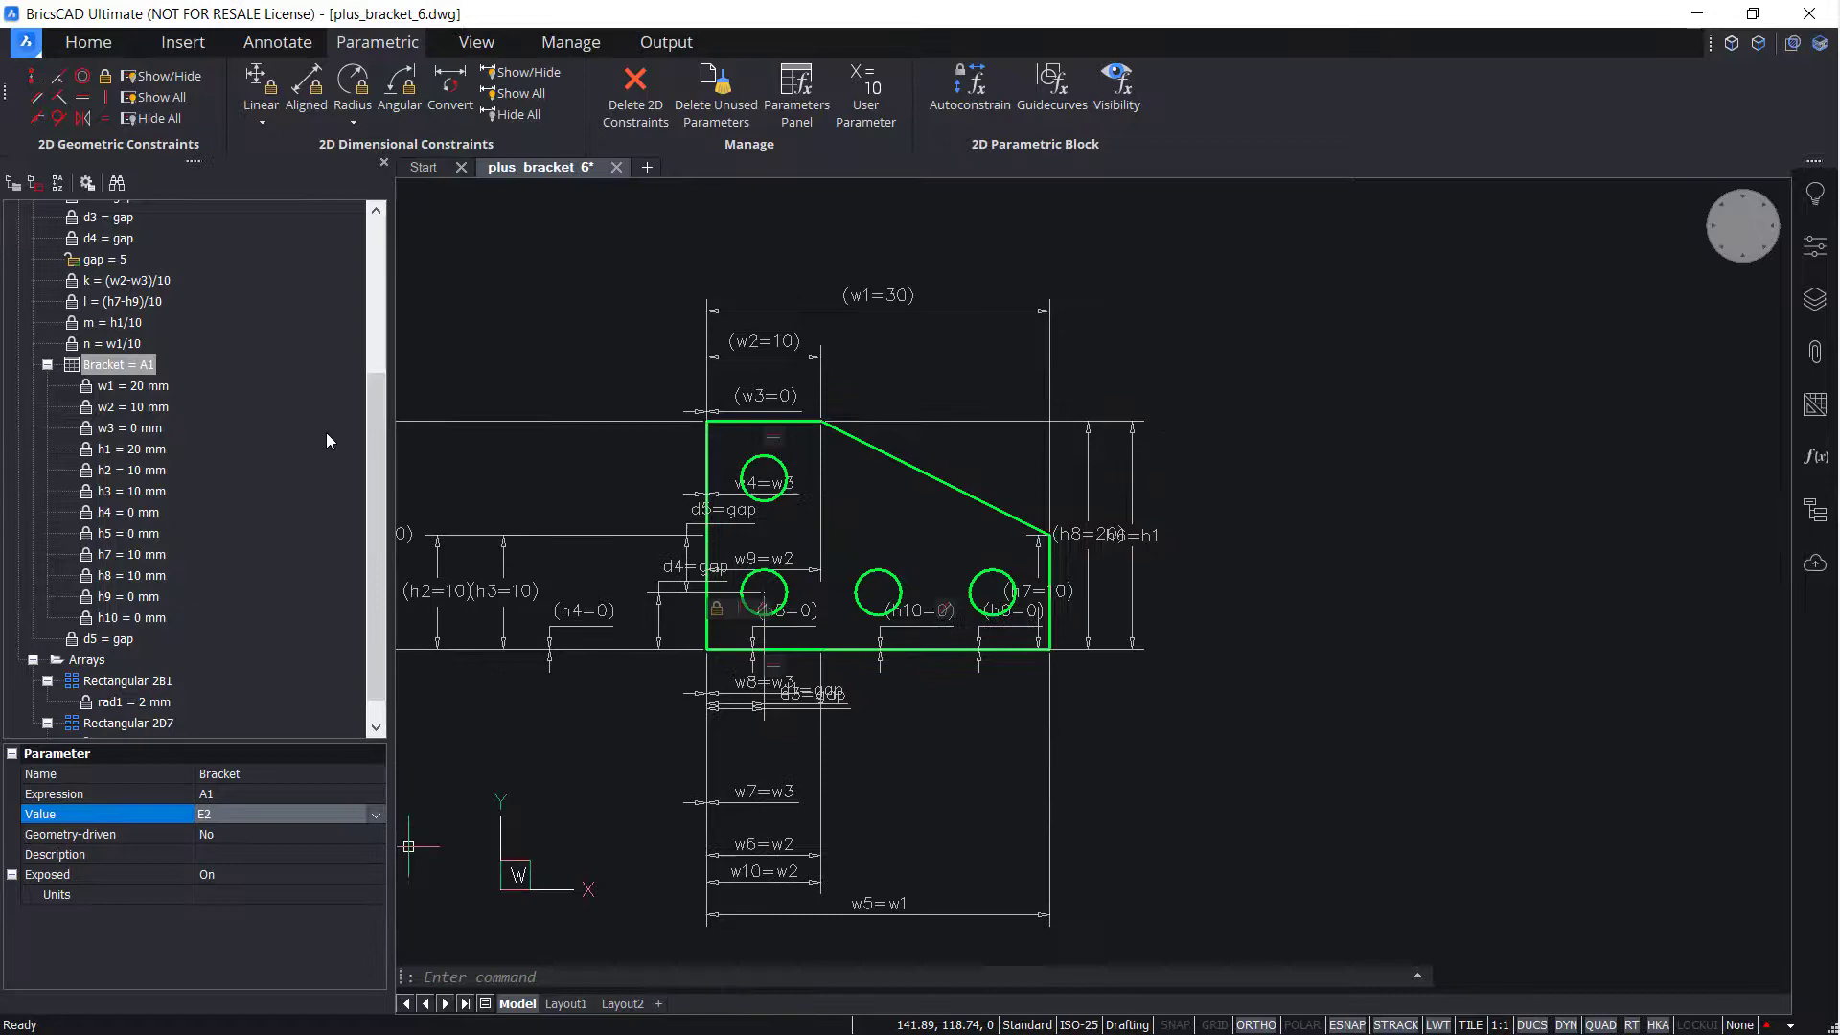
key(Down)
key(Down)
key(Down)
key(Down)
key(Down)
key(Down)
key(Down)
key(Down)
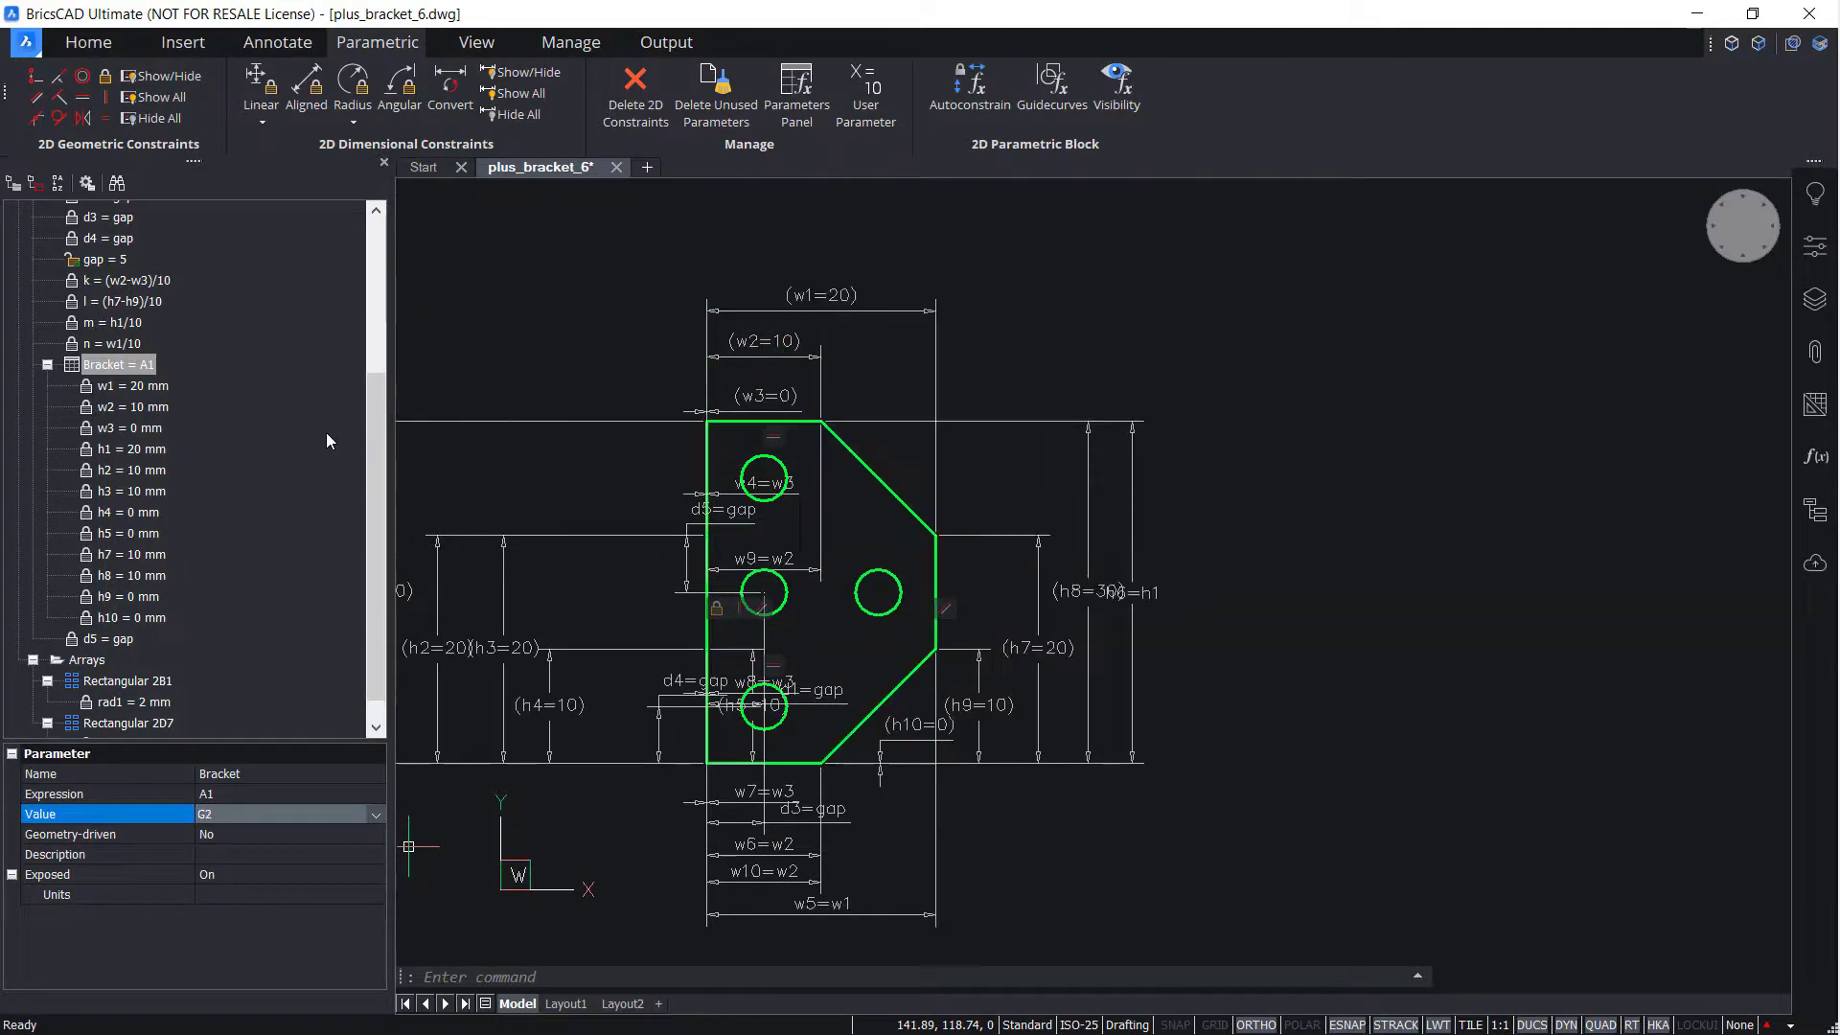
key(Down)
key(Down)
key(Down)
key(Down)
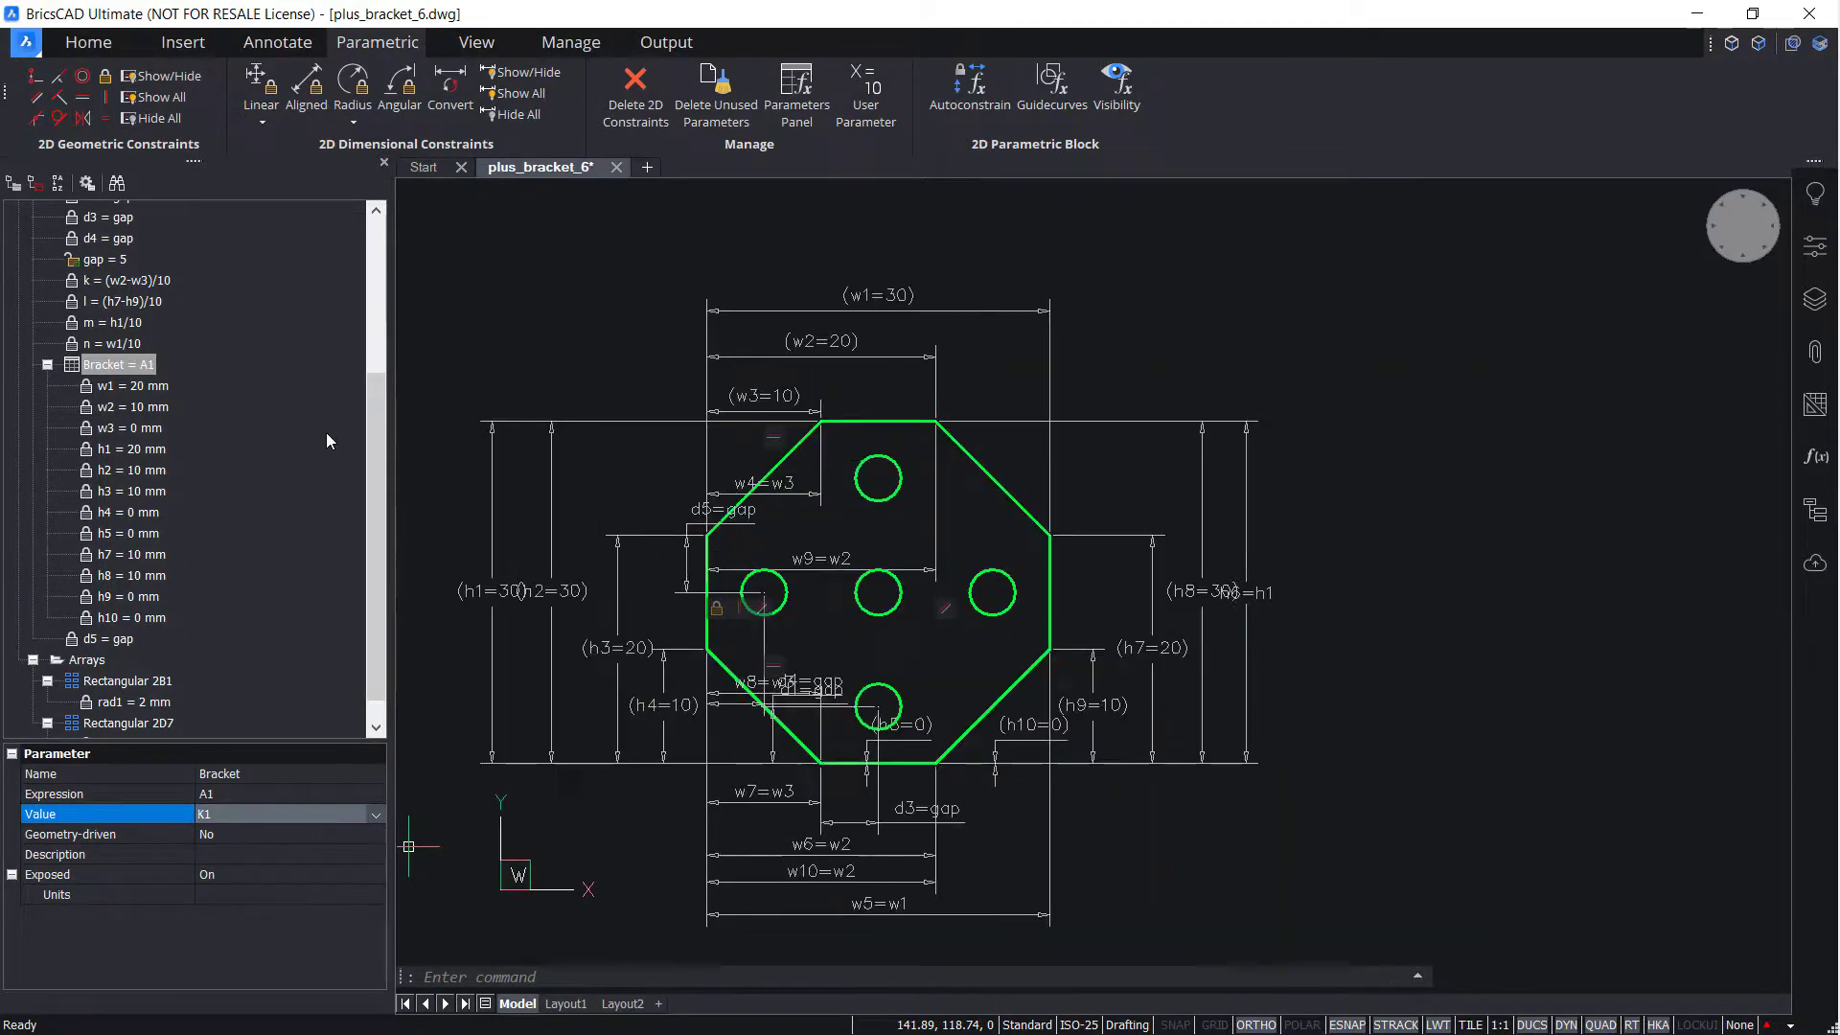